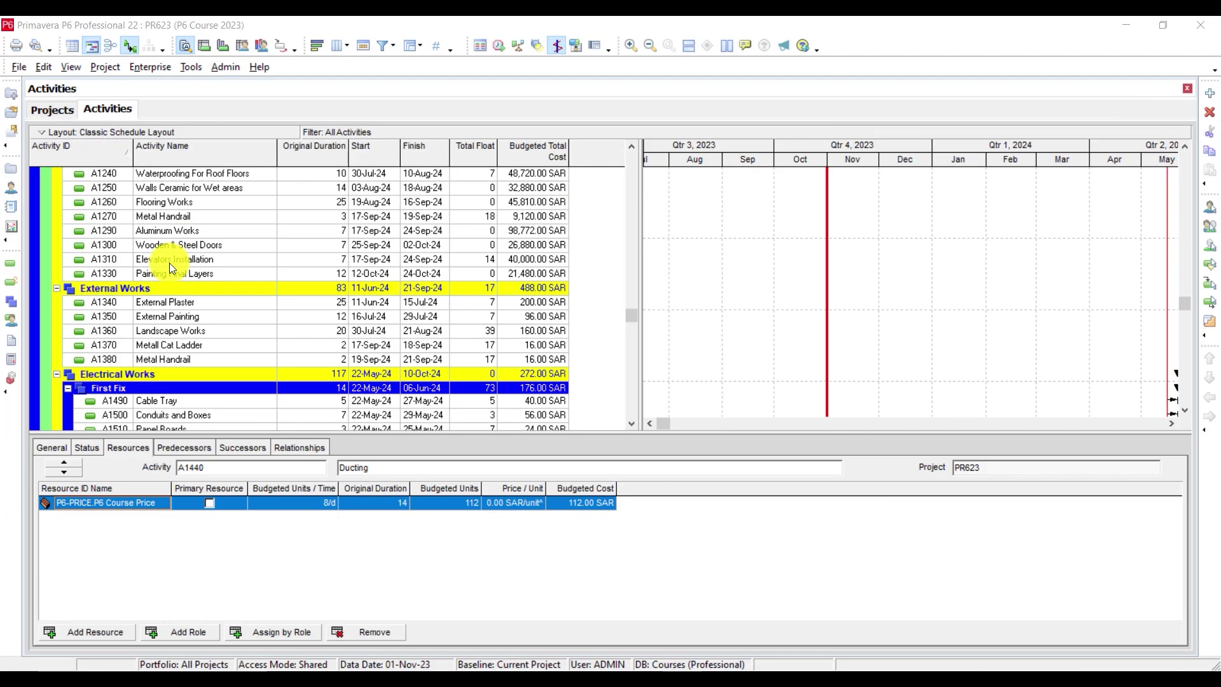
# Scroll to External Works and select A1340 External Plaster to show its resource assignment
pyautogui.scroll(3, 169, 262)
pyautogui.scroll(-2, 170, 262)
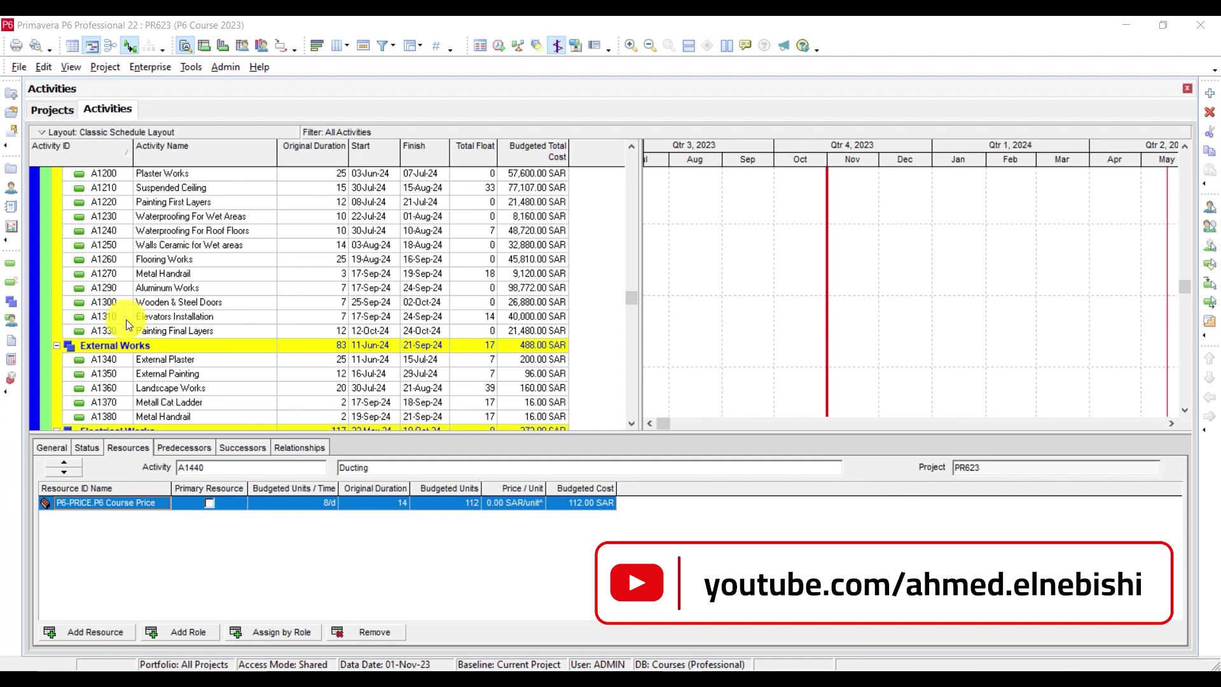
pyautogui.scroll(-1, 152, 388)
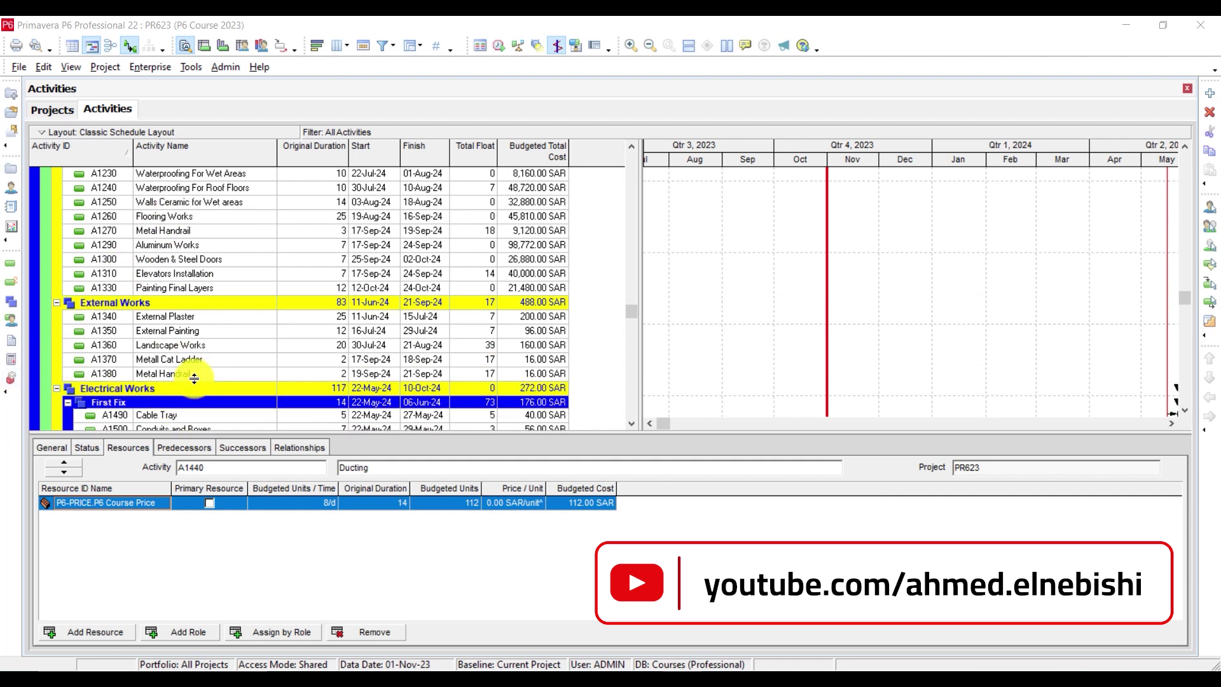
pyautogui.click(195, 321)
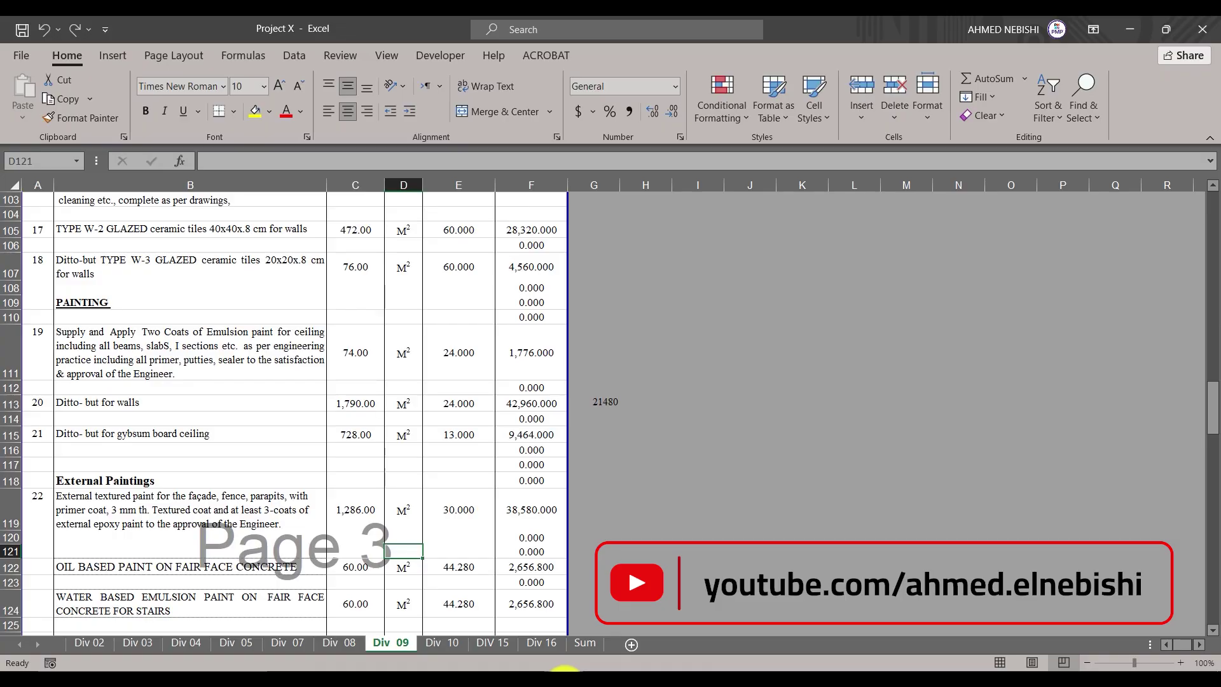
# Sum the Div 09 external walls plaster (F16) and grooves in plaster (F17) amounts
pyautogui.scroll(6, 198, 397)
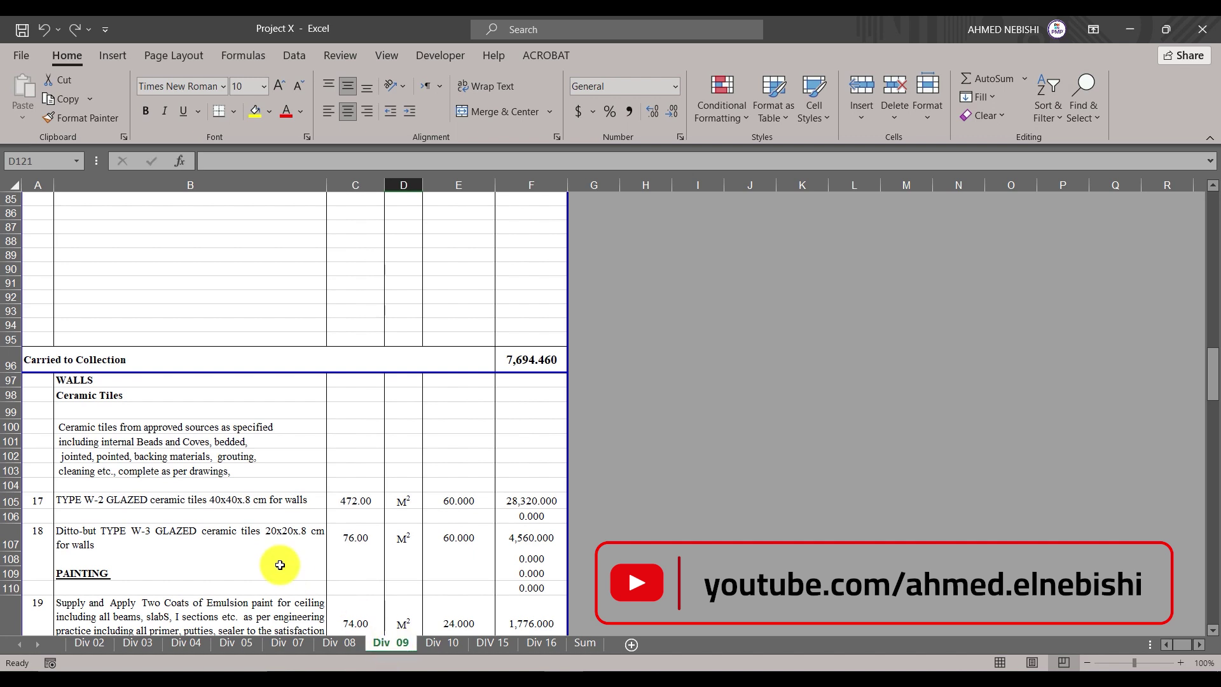
pyautogui.scroll(-4, 273, 490)
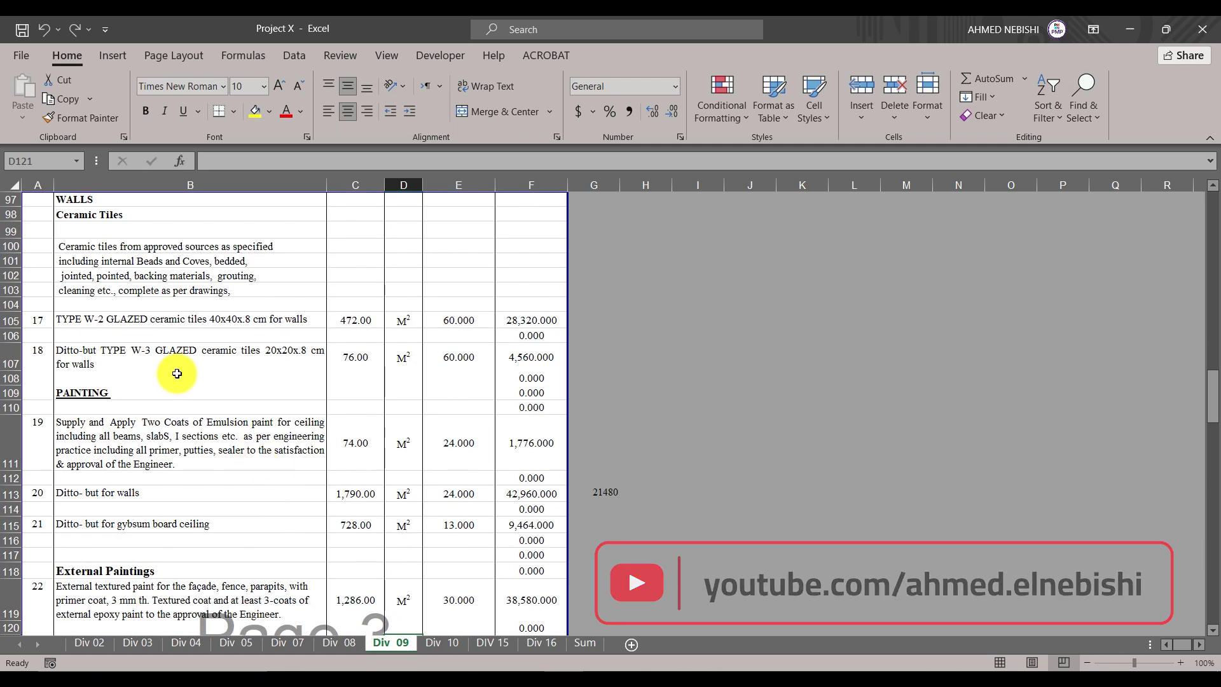
pyautogui.scroll(11, 178, 376)
pyautogui.scroll(8, 183, 380)
pyautogui.scroll(12, 183, 376)
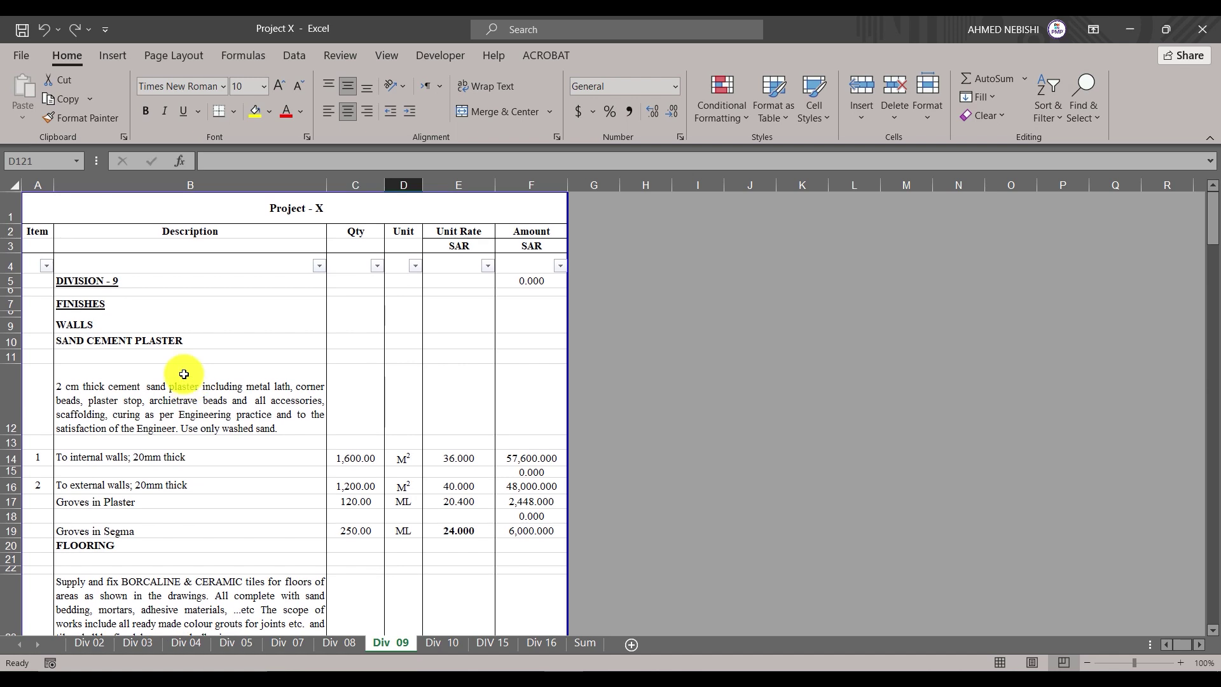
pyautogui.scroll(-1, 183, 374)
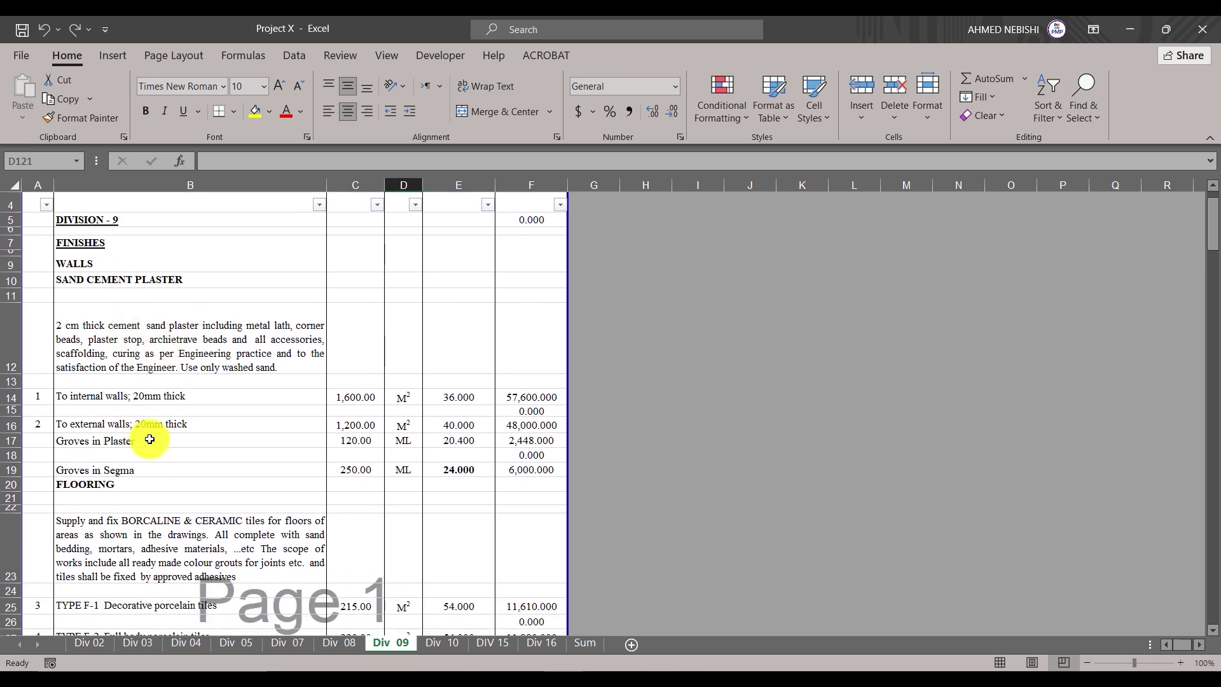
pyautogui.scroll(-1, 128, 427)
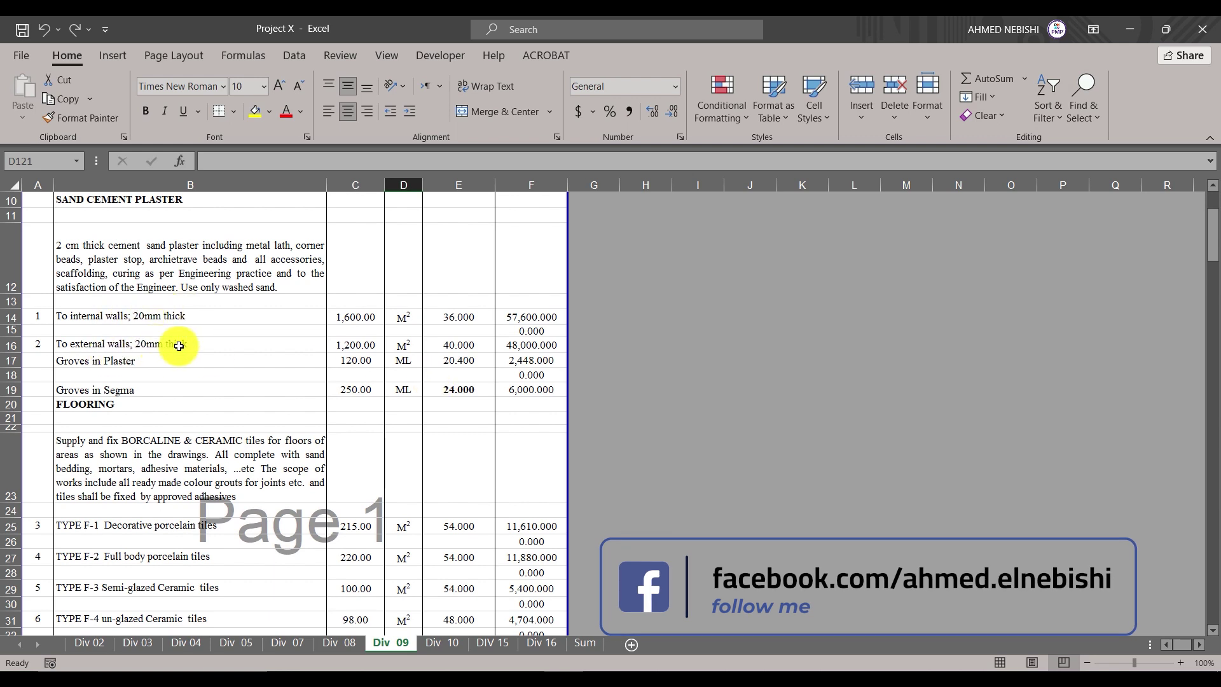
pyautogui.click(179, 346)
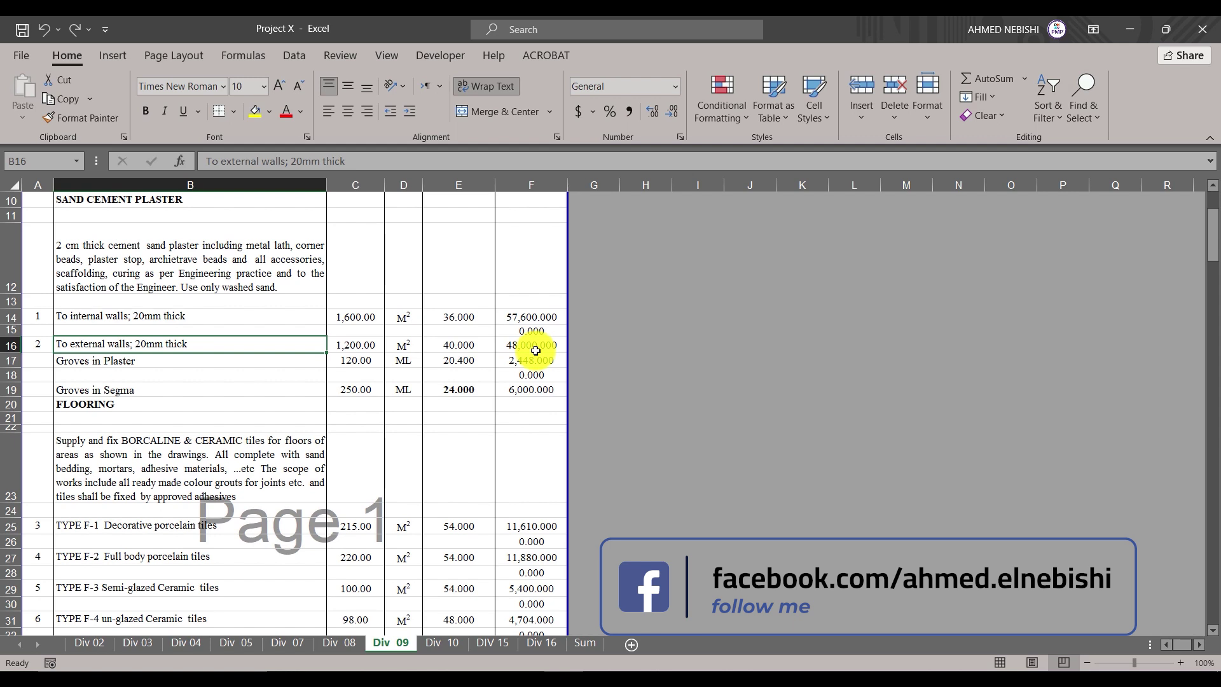
pyautogui.click(536, 351)
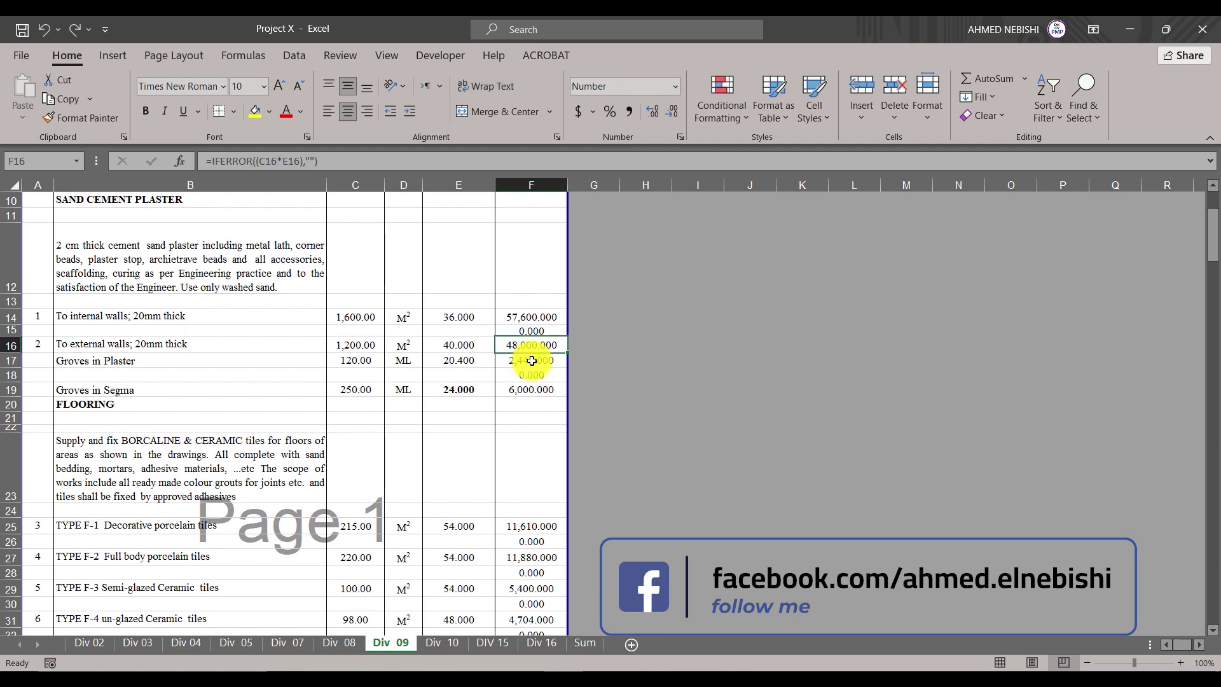
pyautogui.keyDown('ctrl'); pyautogui.click(531, 361); pyautogui.keyUp('ctrl')
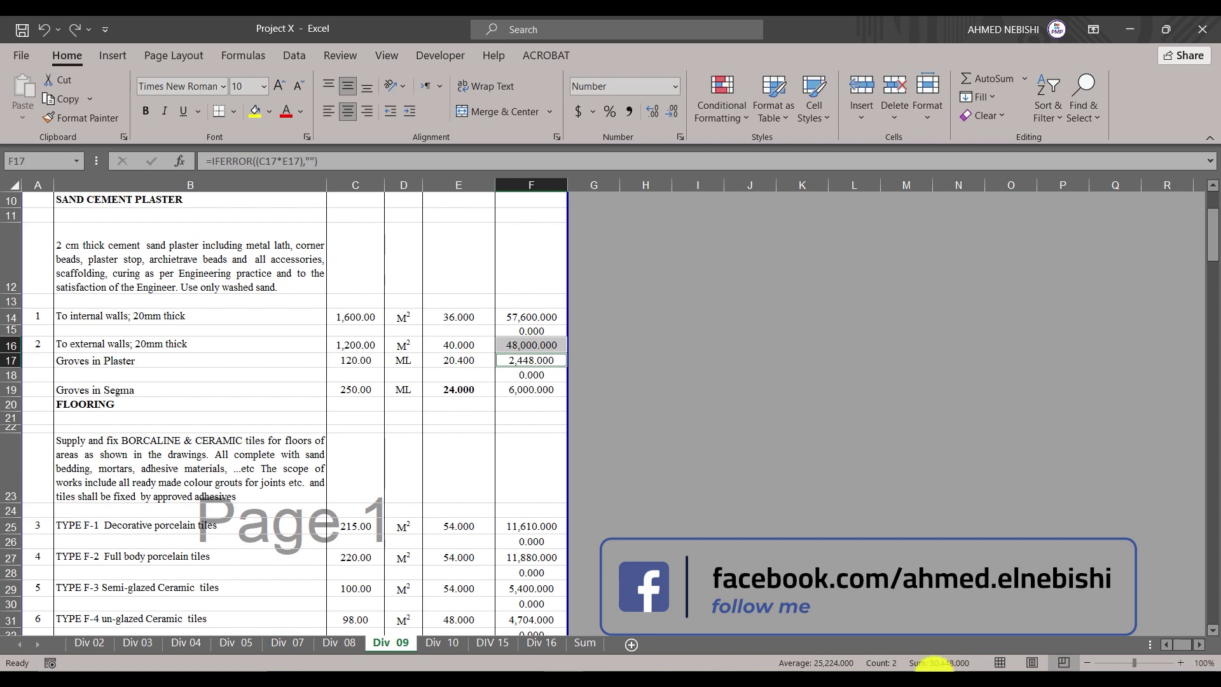
# Enter 50448 budgeted units for External Plaster A1340, giving a 50,448.00 SAR cost
pyautogui.hotkey('alt', 'Tab')
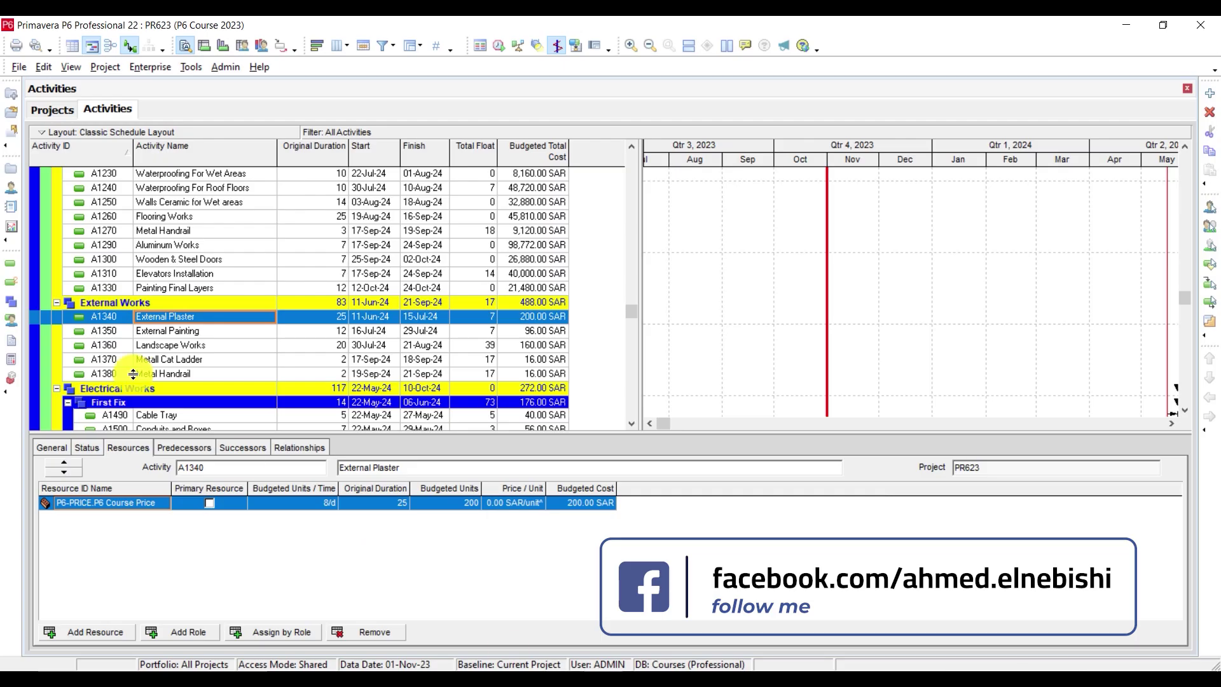
pyautogui.click(436, 506)
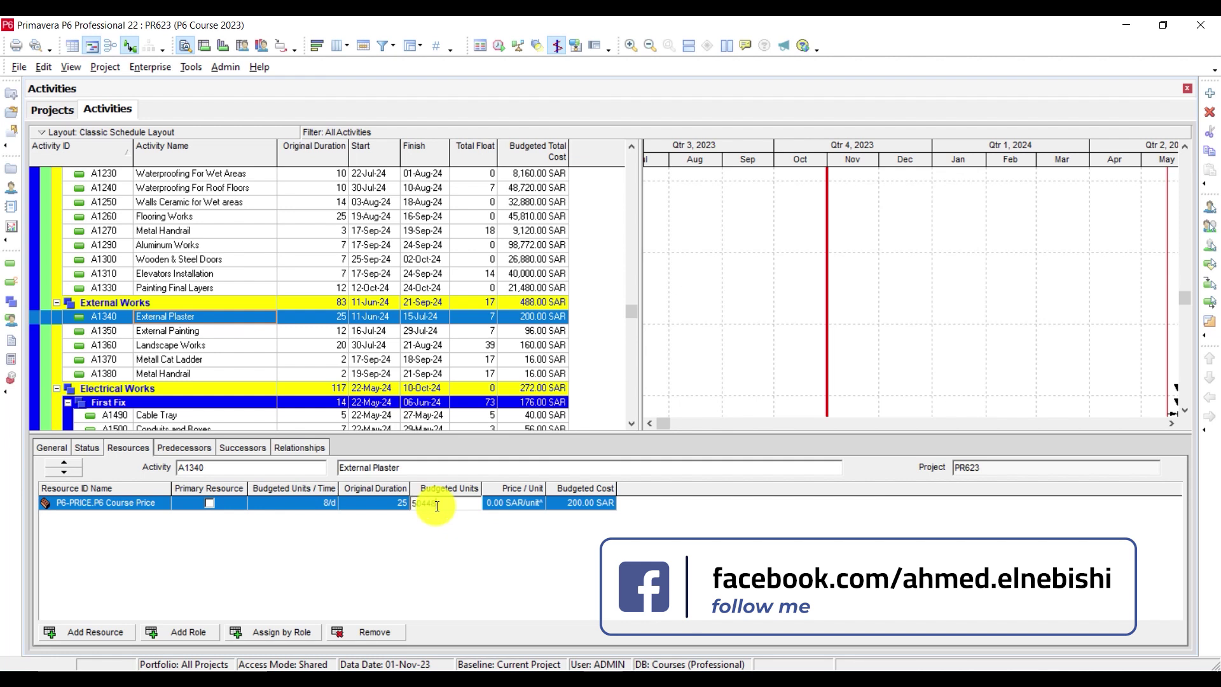
pyautogui.press('Return')
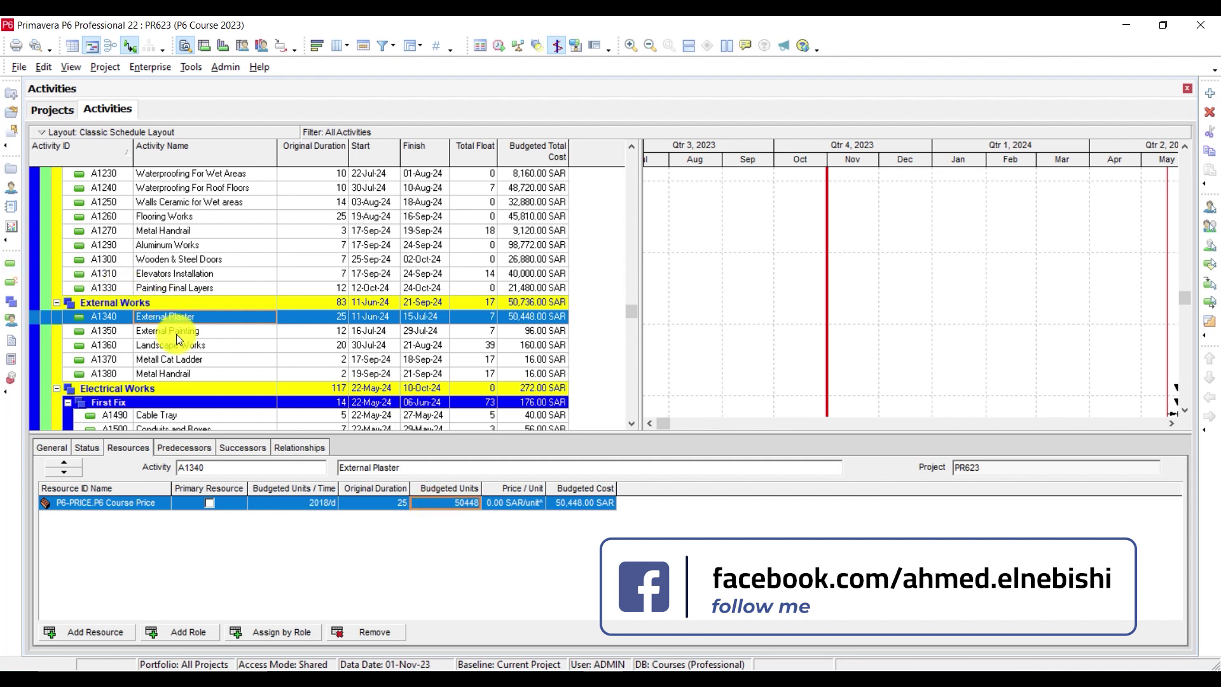
pyautogui.click(177, 331)
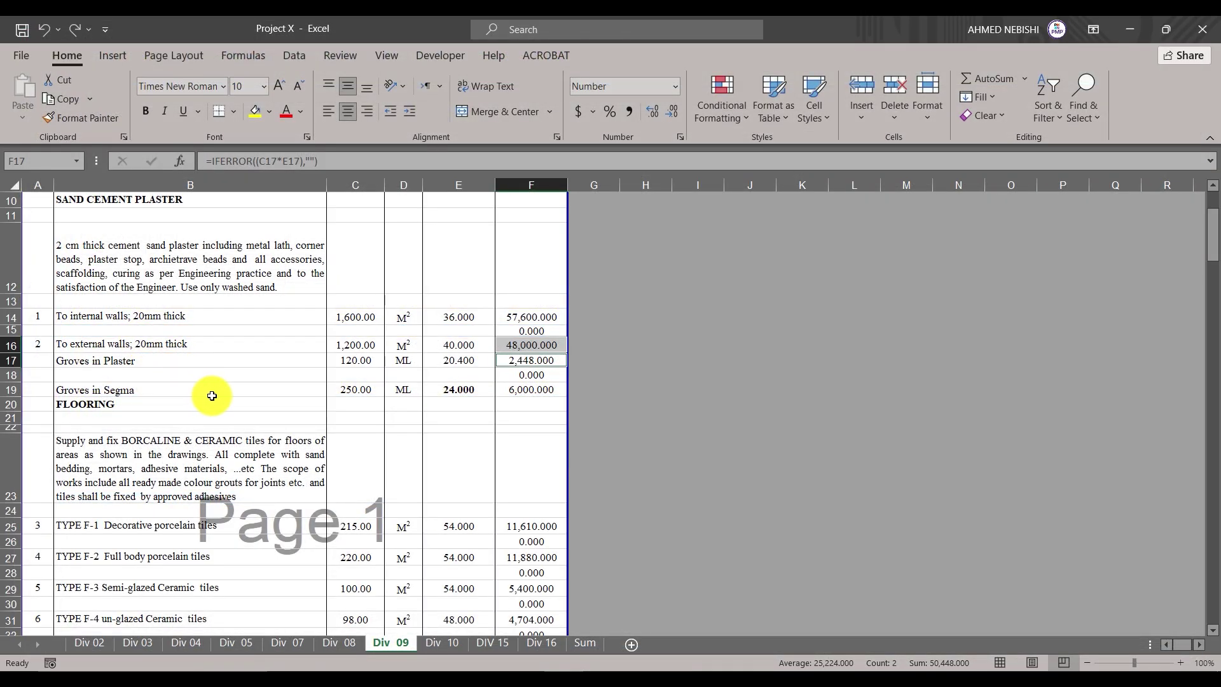
# Total the external walls, grooves in plaster and Groves in Segma amounts (F16, F17, F19) to 56,448
pyautogui.click(518, 390)
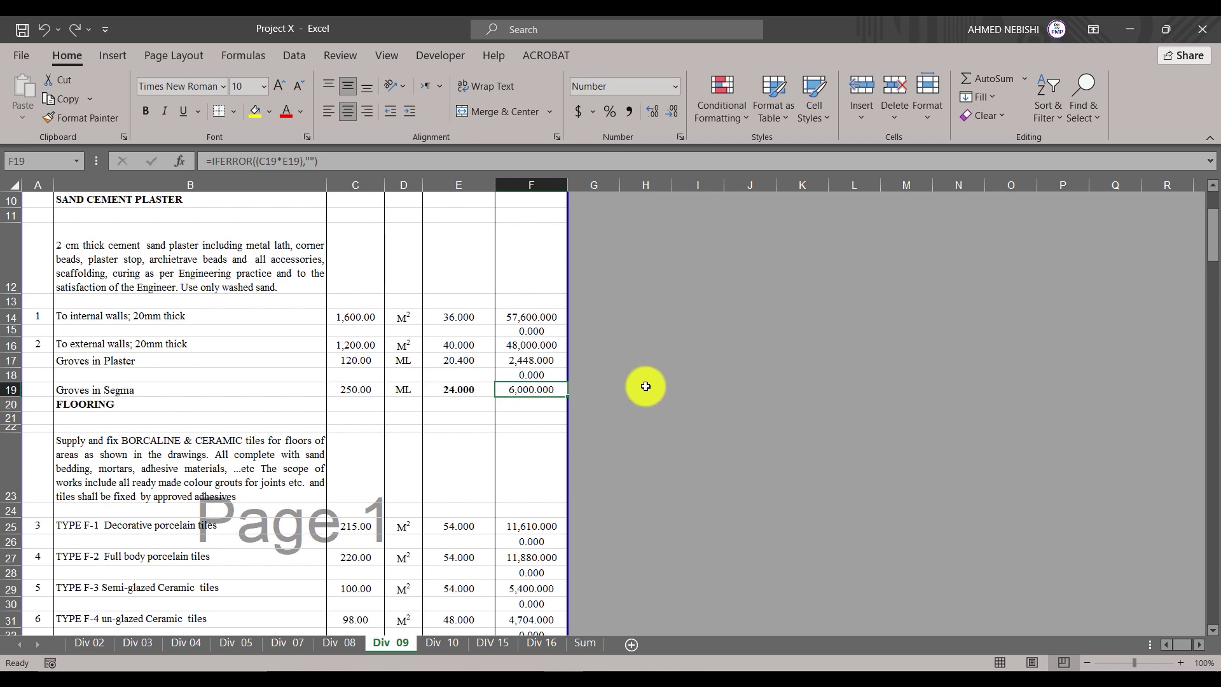
pyautogui.click(523, 348)
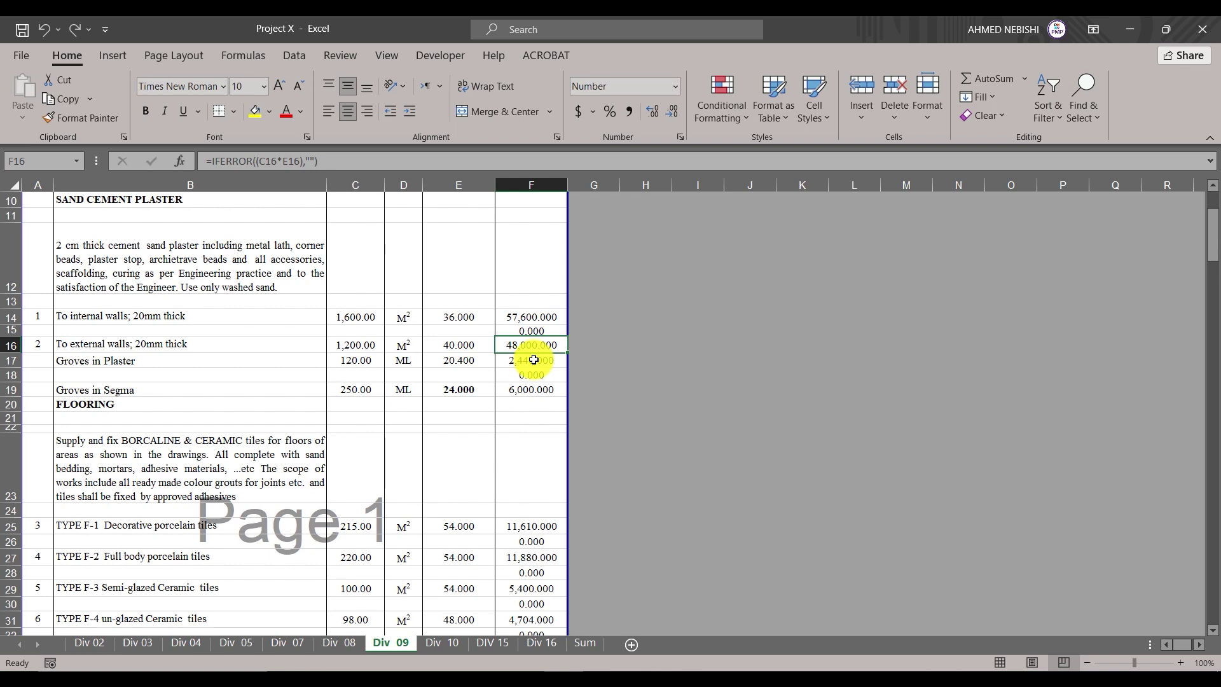
pyautogui.keyDown('ctrl'); pyautogui.click(533, 360); pyautogui.keyUp('ctrl')
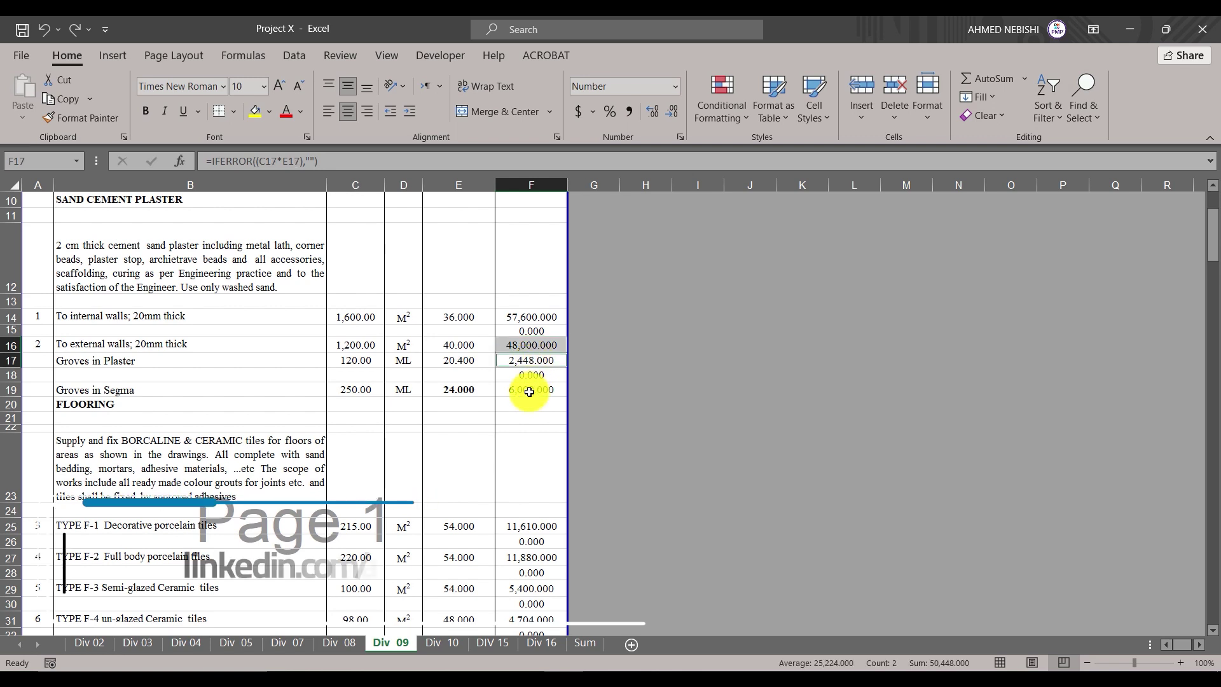
pyautogui.keyDown('ctrl'); pyautogui.click(536, 390); pyautogui.keyUp('ctrl')
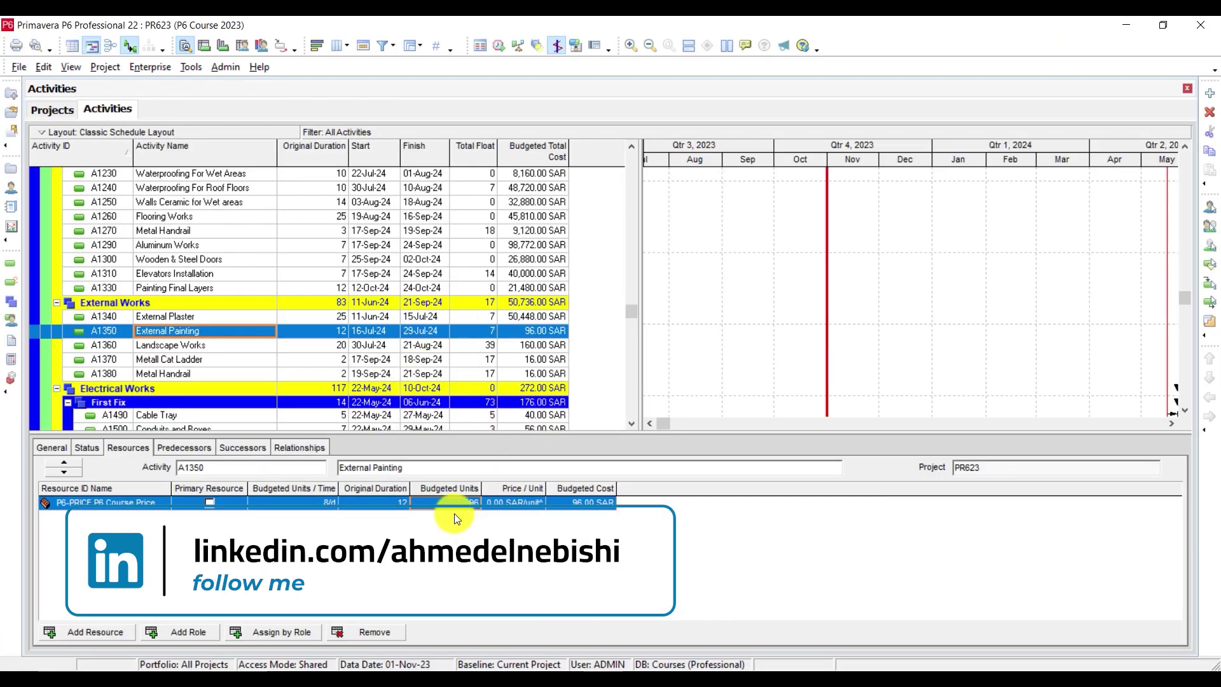
# Change External Plaster A1340's budgeted units to 56448, for a 56,448.00 SAR cost
pyautogui.click(204, 316)
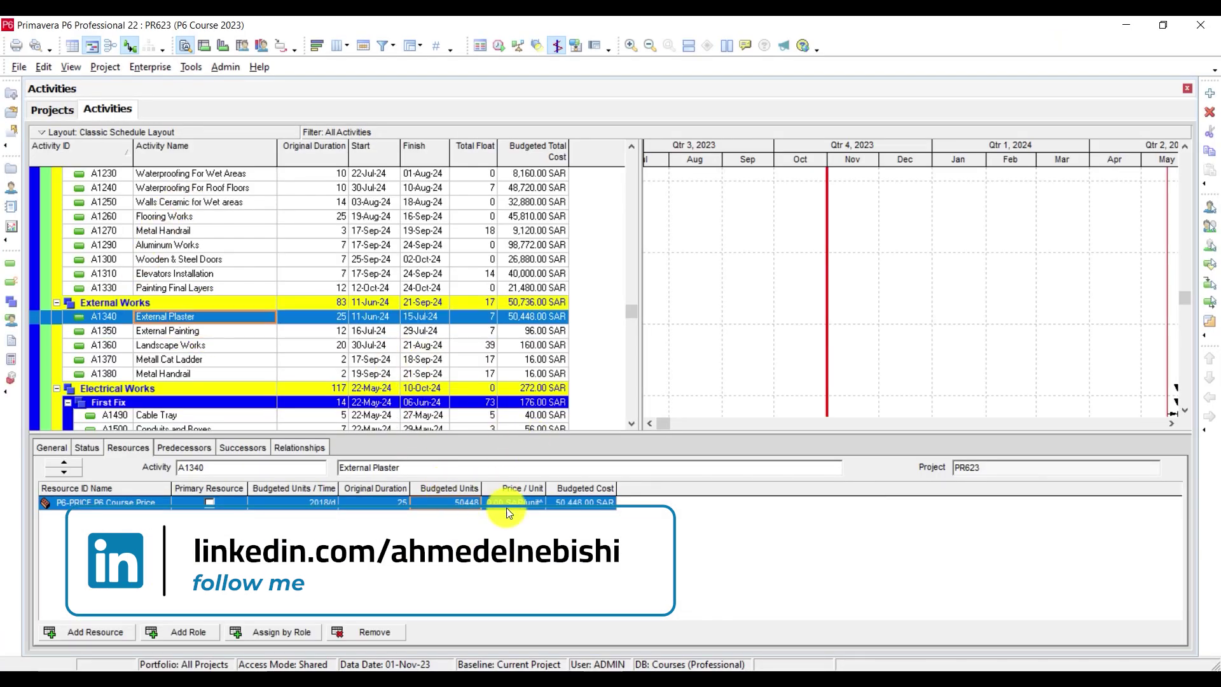
pyautogui.click(468, 507)
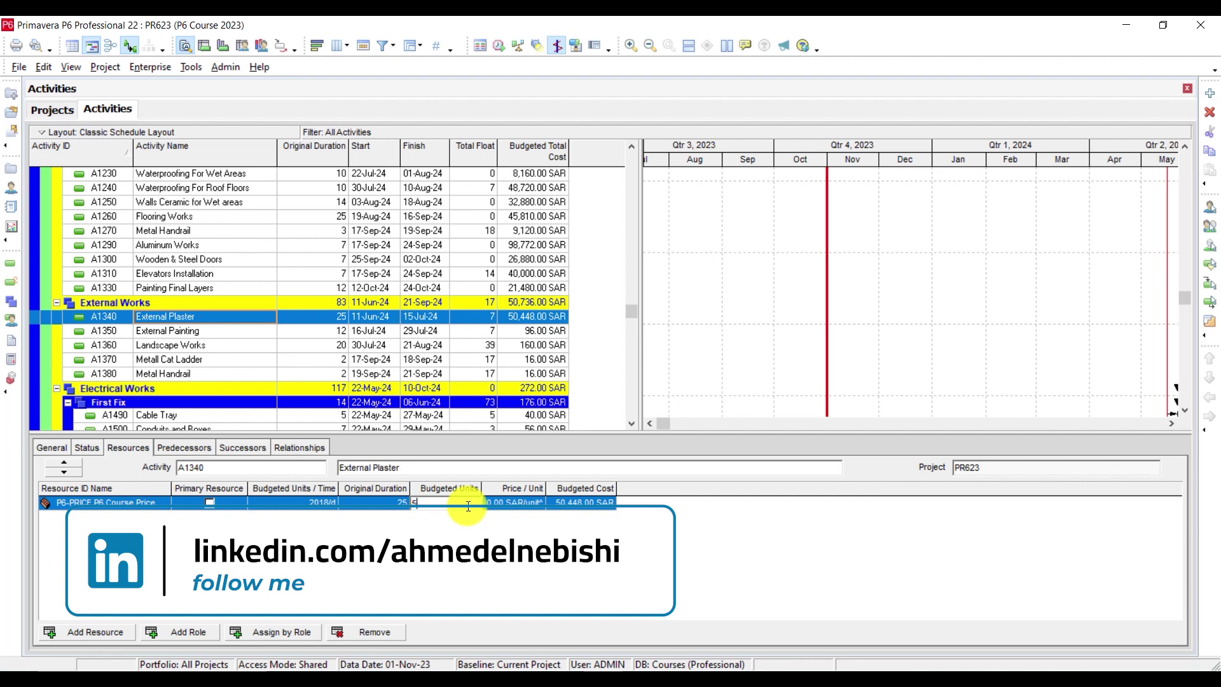
pyautogui.write('6448')
pyautogui.press('Return')
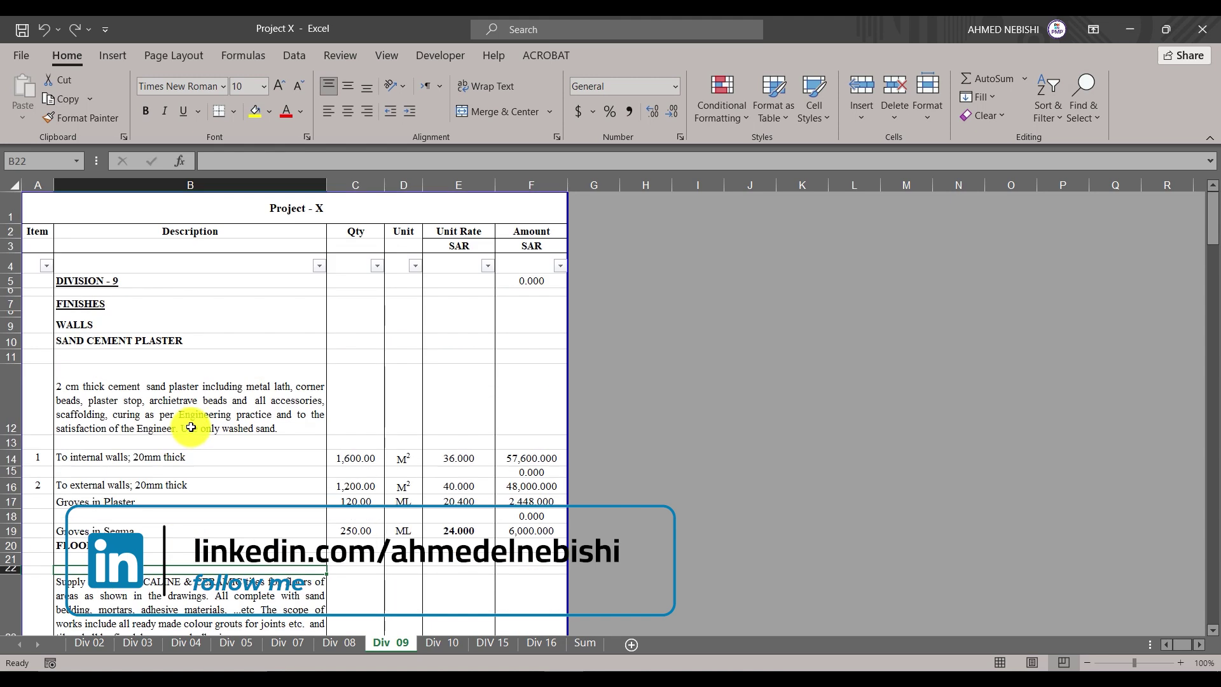
# Select the External Paintings amounts F119:F124 in Div 09, totalling 43,893.600
pyautogui.scroll(-6, 191, 427)
pyautogui.scroll(-5, 199, 405)
pyautogui.scroll(-4, 199, 404)
pyautogui.scroll(-5, 200, 408)
pyautogui.scroll(-3, 201, 381)
pyautogui.scroll(-5, 199, 403)
pyautogui.scroll(-3, 199, 404)
pyautogui.scroll(-2, 185, 391)
pyautogui.scroll(-1, 175, 380)
pyautogui.scroll(-2, 136, 472)
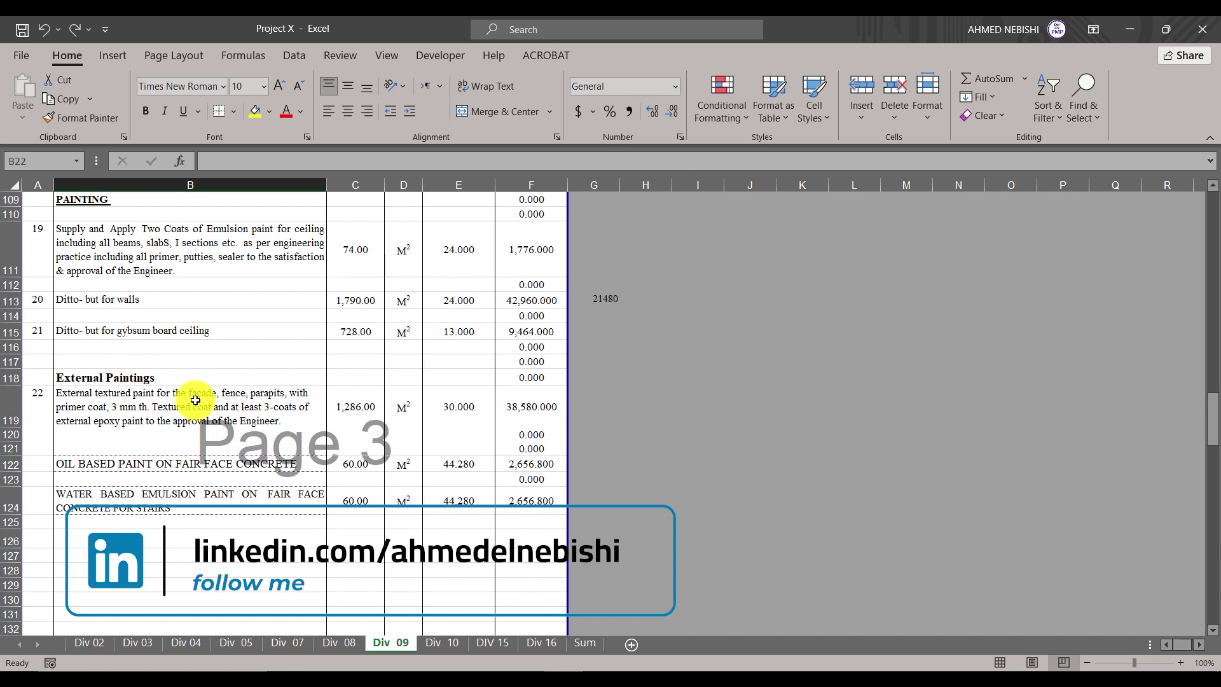
pyautogui.scroll(1, 195, 400)
pyautogui.click(560, 466)
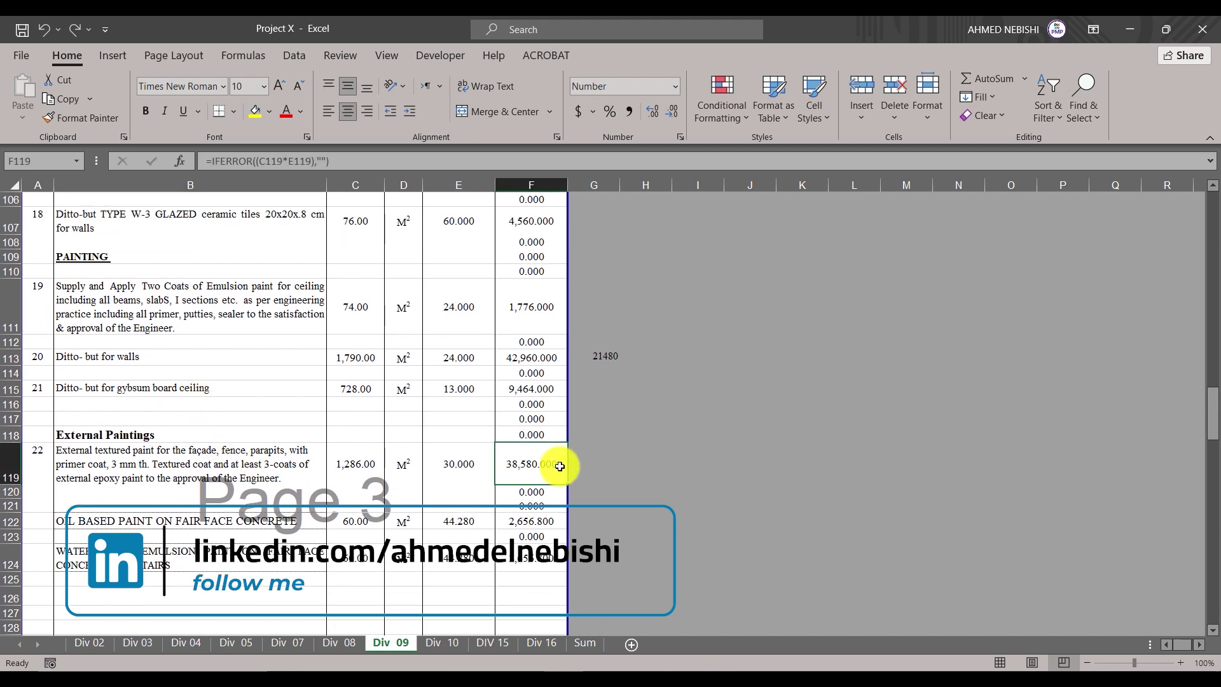
pyautogui.click(544, 520)
pyautogui.moveTo(524, 469); pyautogui.dragTo(521, 558)
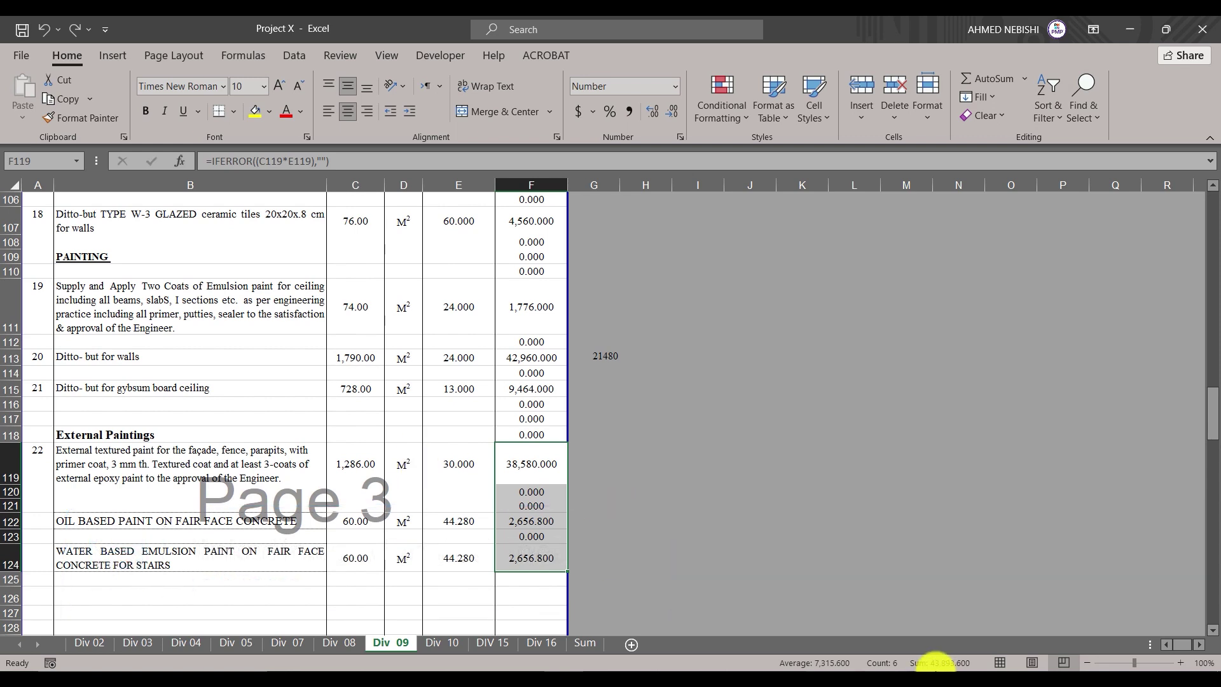
# Enter 43893.6 budgeted units for External Painting A1350, a 43,893.60 SAR cost
pyautogui.hotkey('alt', 'Tab')
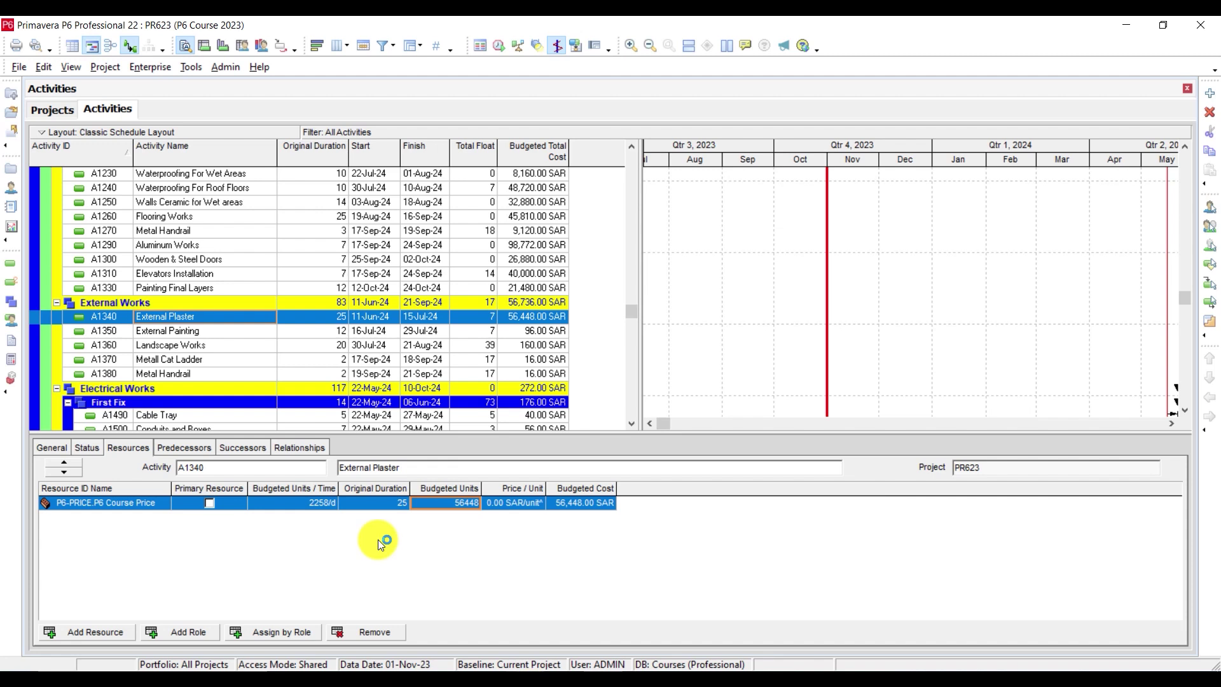
pyautogui.click(178, 332)
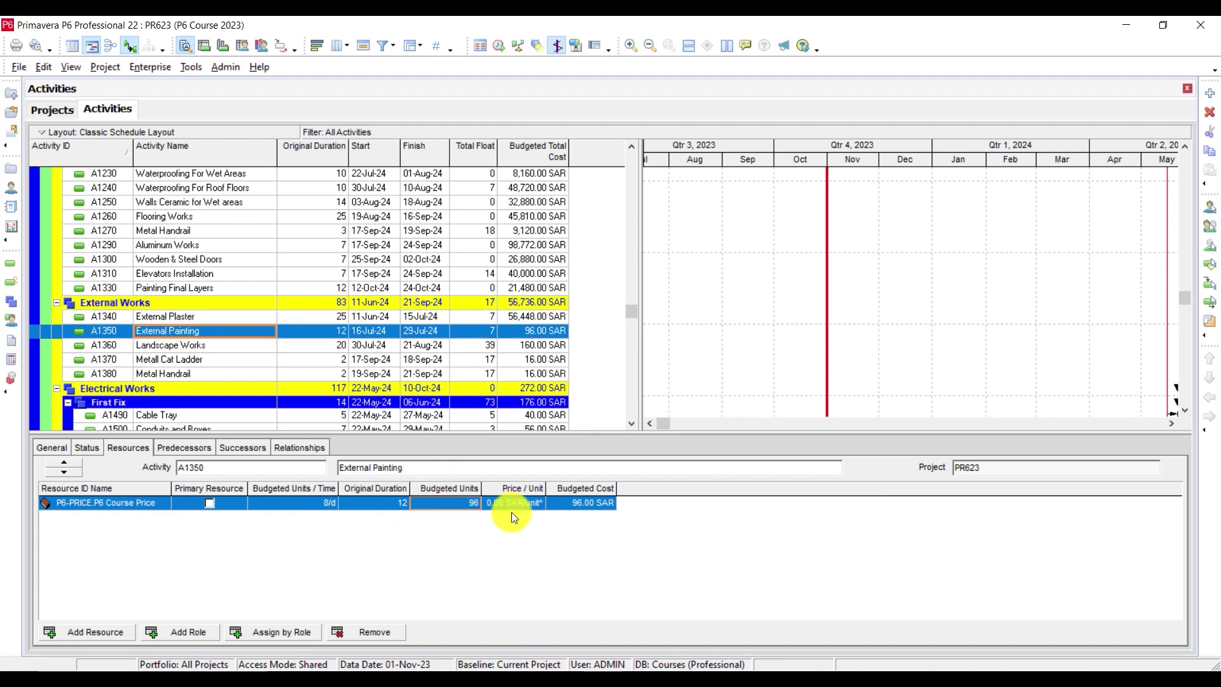
pyautogui.click(455, 508)
pyautogui.write('43893')
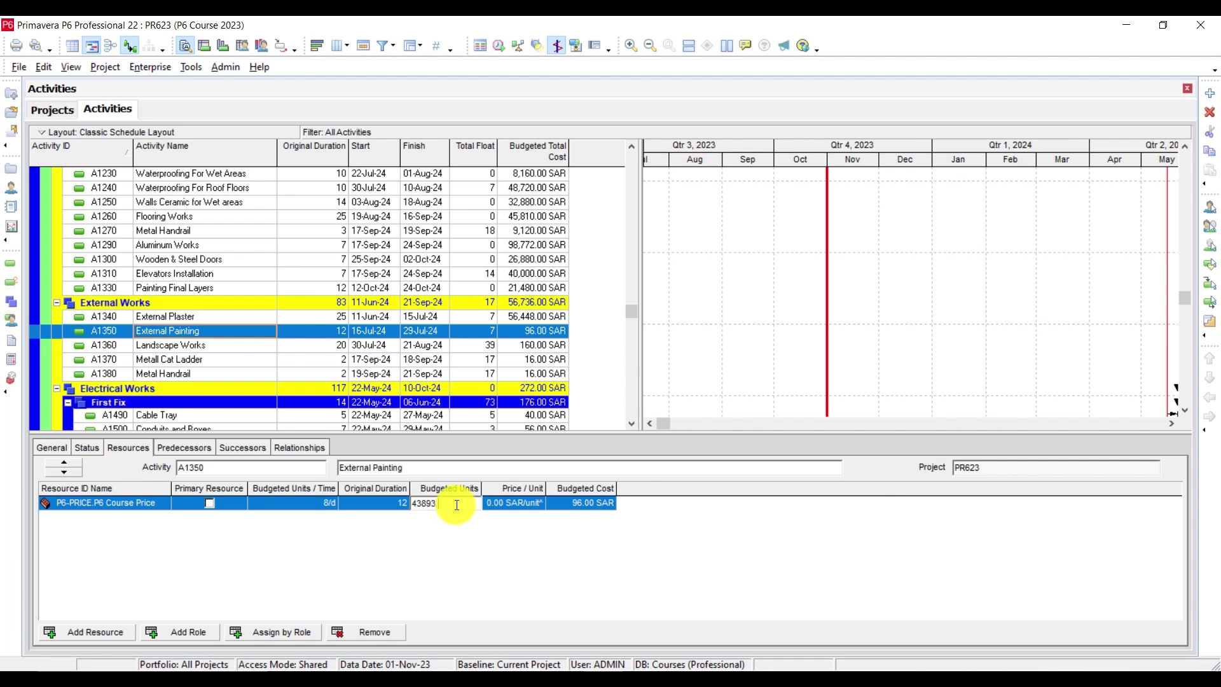
pyautogui.press('Return')
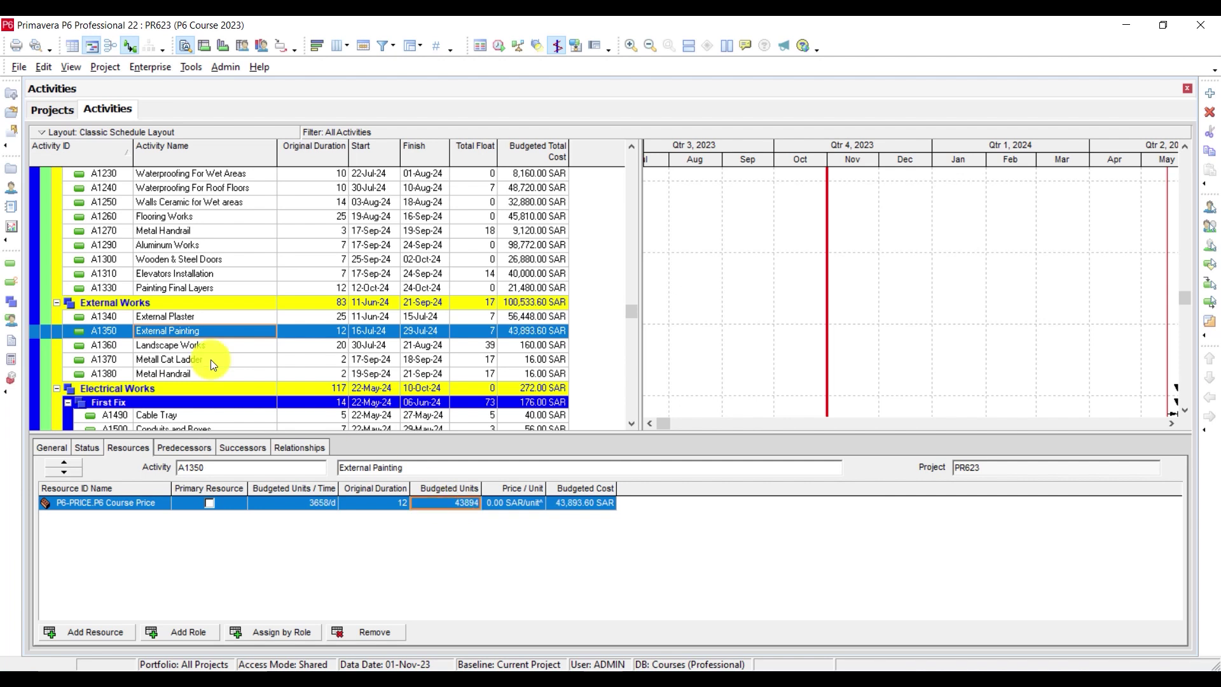
pyautogui.click(194, 347)
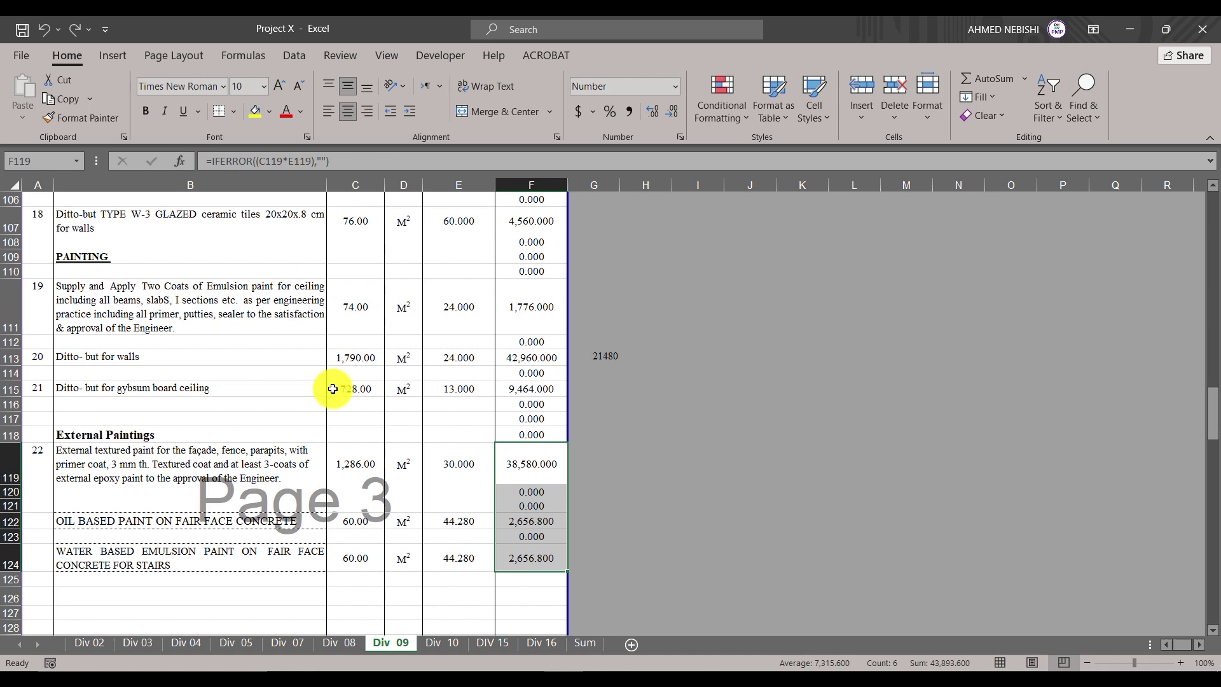
pyautogui.scroll(-2, 286, 403)
pyautogui.scroll(-1, 289, 401)
pyautogui.scroll(-3, 292, 432)
pyautogui.scroll(-6, 294, 466)
pyautogui.scroll(-4, 294, 466)
pyautogui.scroll(6, 299, 477)
pyautogui.scroll(8, 299, 477)
pyautogui.scroll(3, 299, 477)
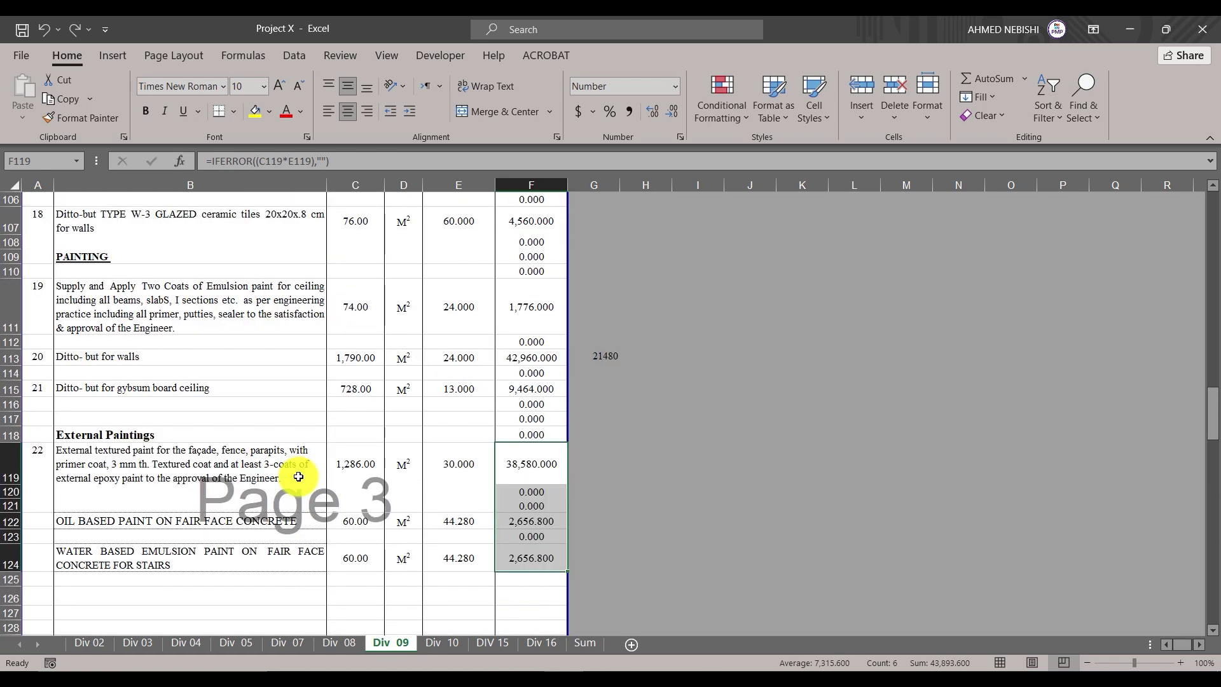
pyautogui.scroll(6, 298, 476)
pyautogui.scroll(1, 299, 476)
pyautogui.scroll(7, 298, 477)
pyautogui.scroll(5, 298, 477)
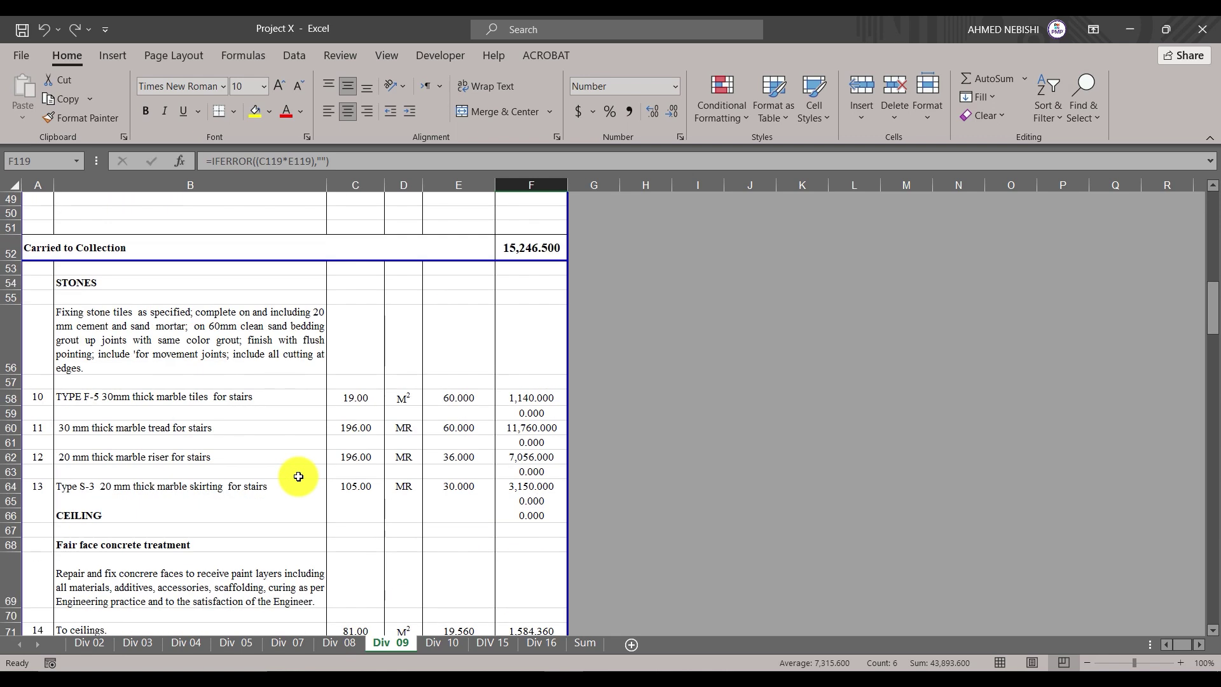
pyautogui.scroll(10, 241, 479)
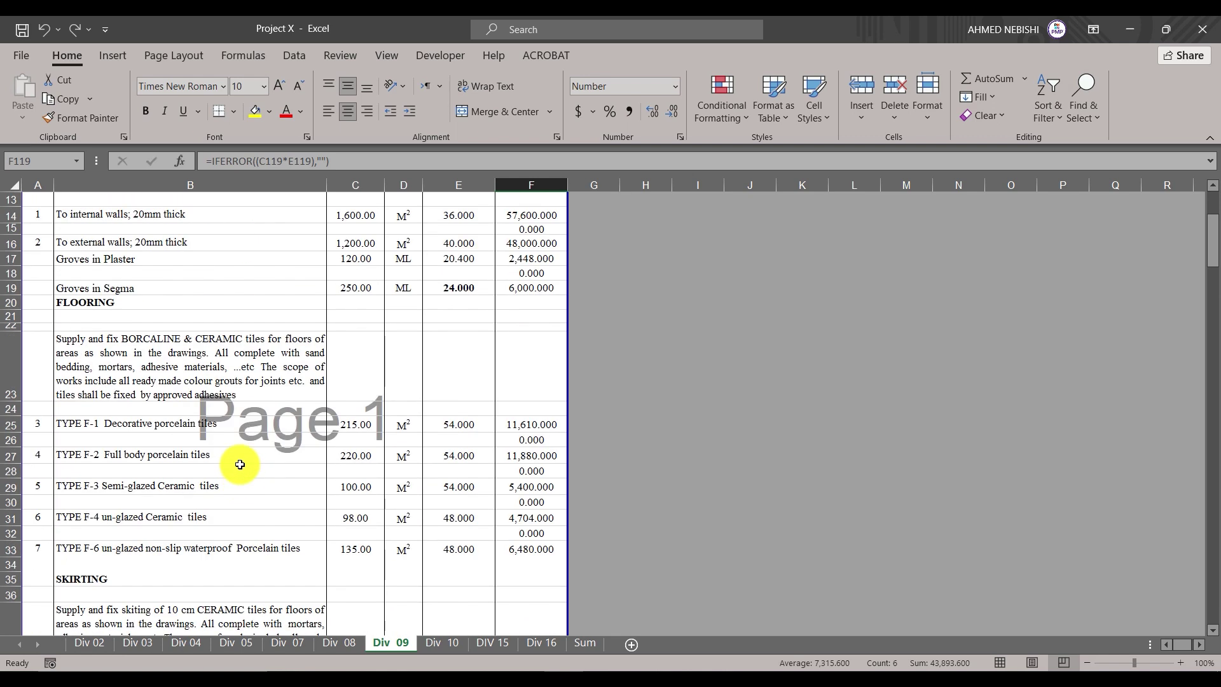
pyautogui.scroll(4, 240, 464)
pyautogui.scroll(-4, 240, 464)
pyautogui.scroll(-9, 240, 464)
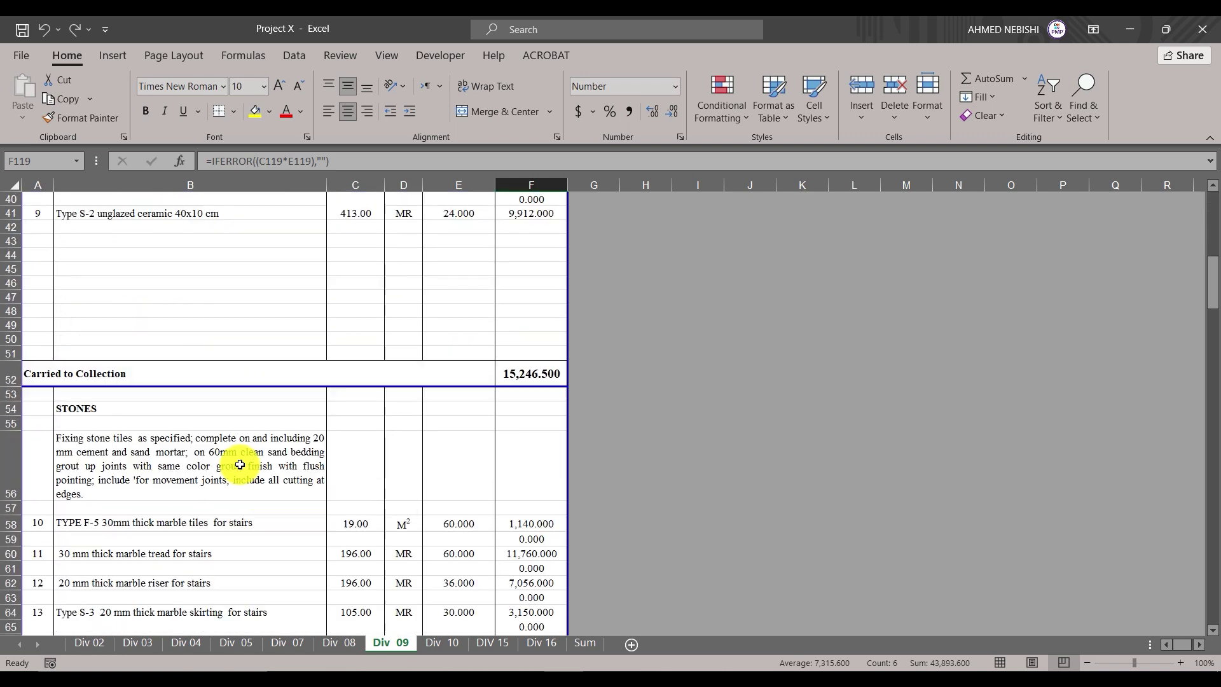
pyautogui.scroll(-4, 240, 465)
pyautogui.scroll(-4, 231, 403)
pyautogui.scroll(-4, 240, 408)
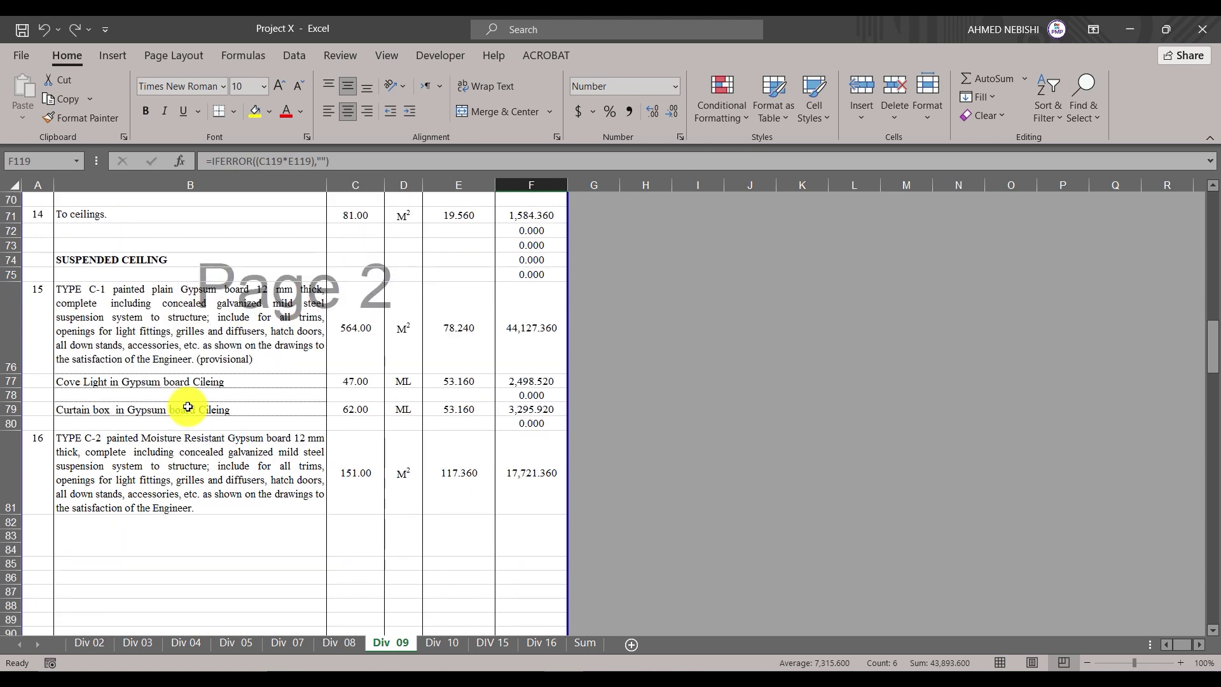
pyautogui.scroll(-5, 240, 486)
pyautogui.scroll(-4, 246, 464)
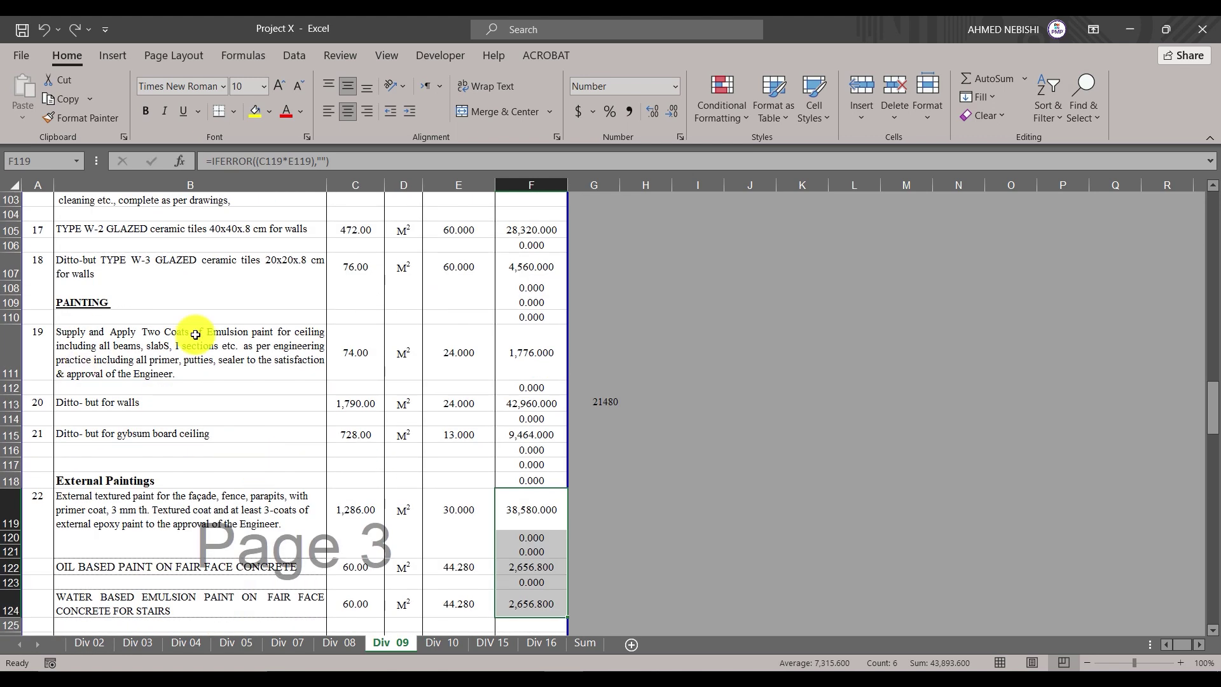
pyautogui.scroll(-4, 191, 327)
pyautogui.scroll(-8, 136, 428)
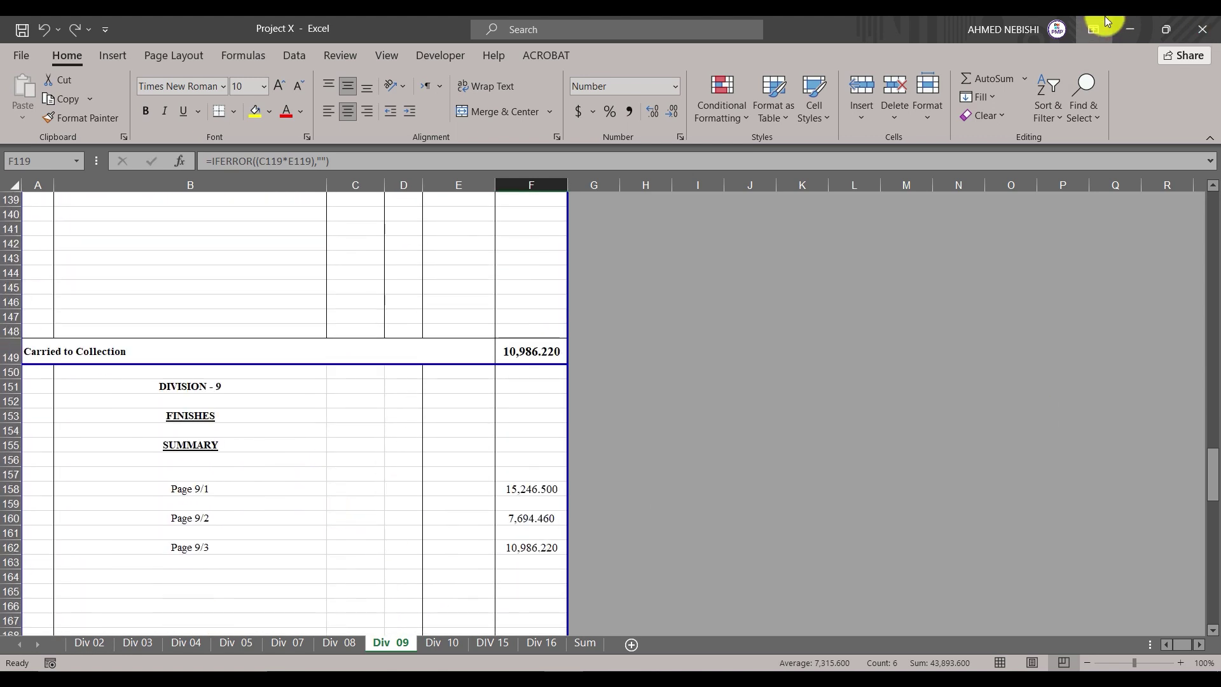
# Replace Landscape Works A1360's 160 budgeted units with 0
pyautogui.click(1138, 28)
pyautogui.click(463, 502)
pyautogui.doubleClick(463, 502)
pyautogui.press('Return')
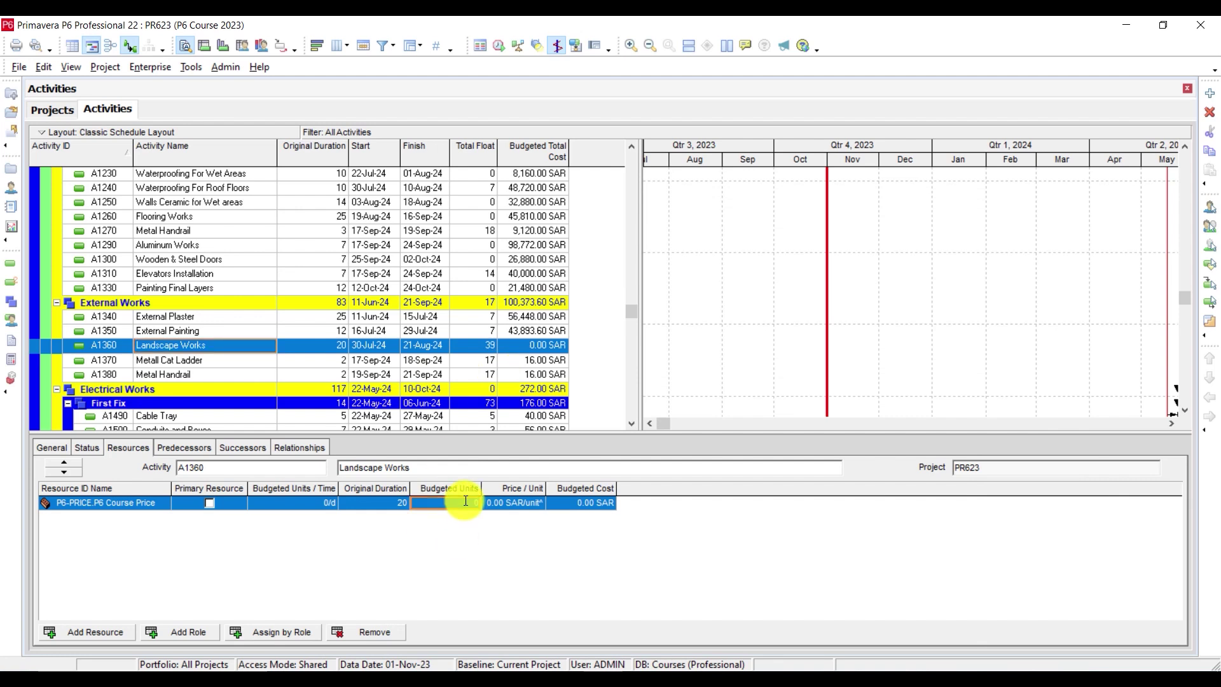
pyautogui.click(202, 361)
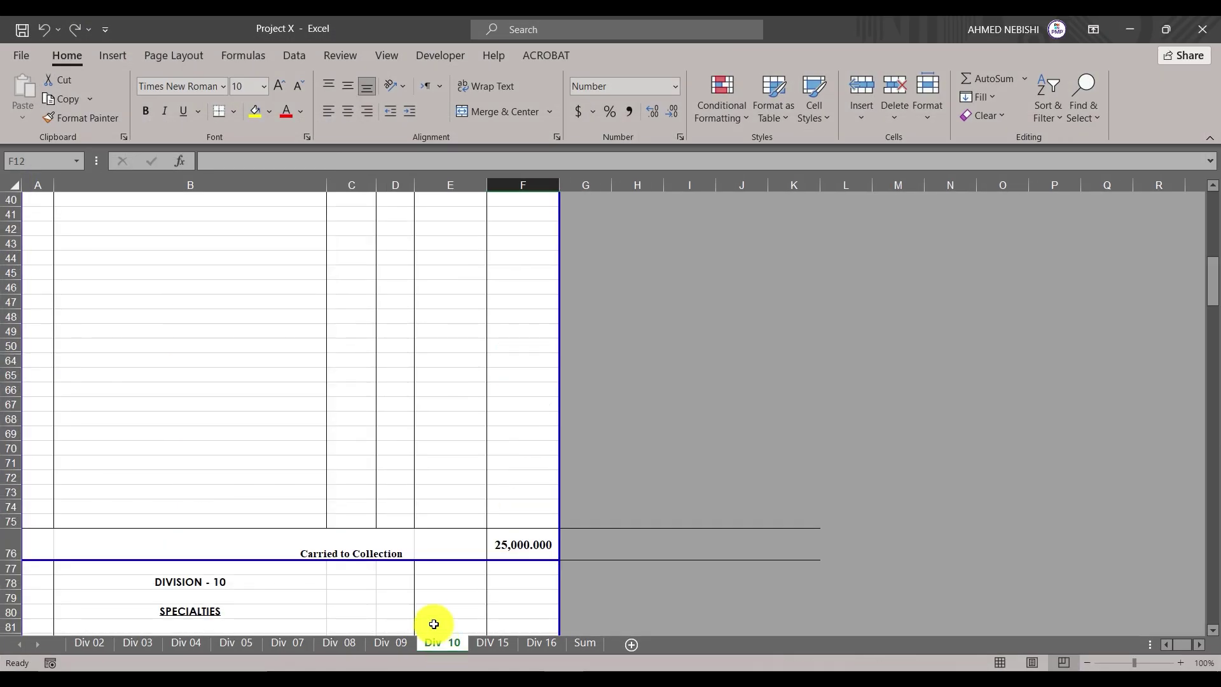
# Go to the Div 05 sheet and check the cat ladder amount of 1,500 in F15
pyautogui.scroll(12, 313, 455)
pyautogui.scroll(1, 314, 455)
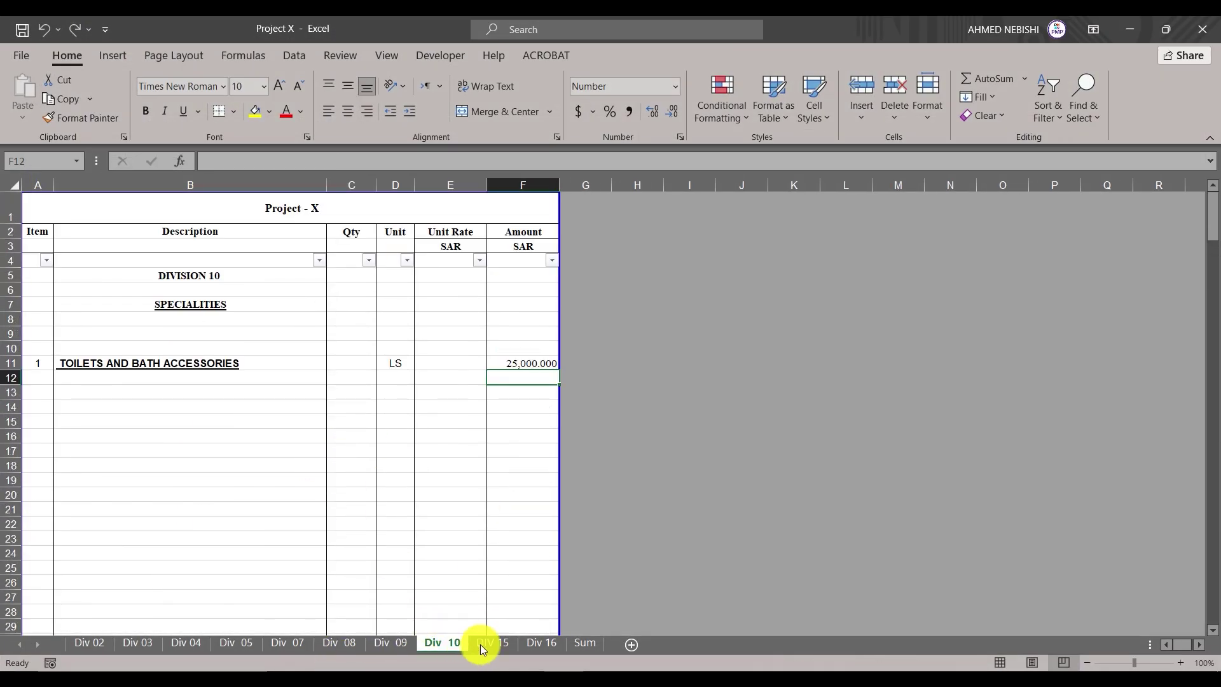
pyautogui.click(502, 641)
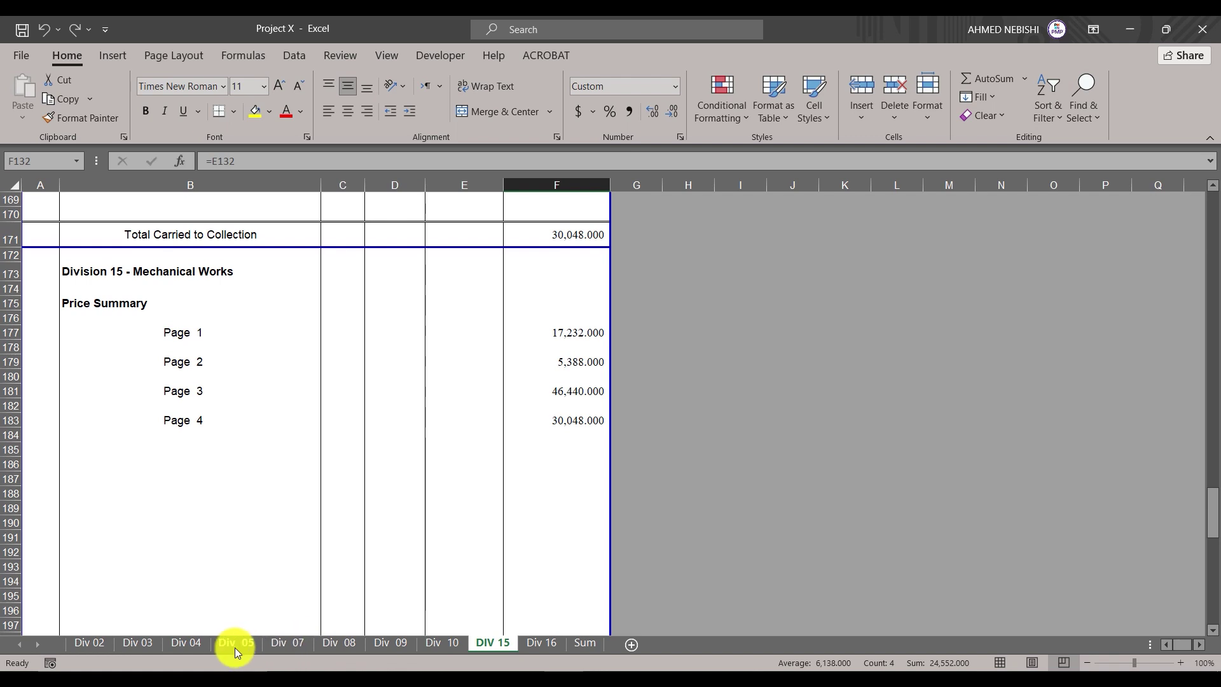
pyautogui.click(234, 643)
pyautogui.scroll(-1, 257, 407)
pyautogui.scroll(-1, 258, 407)
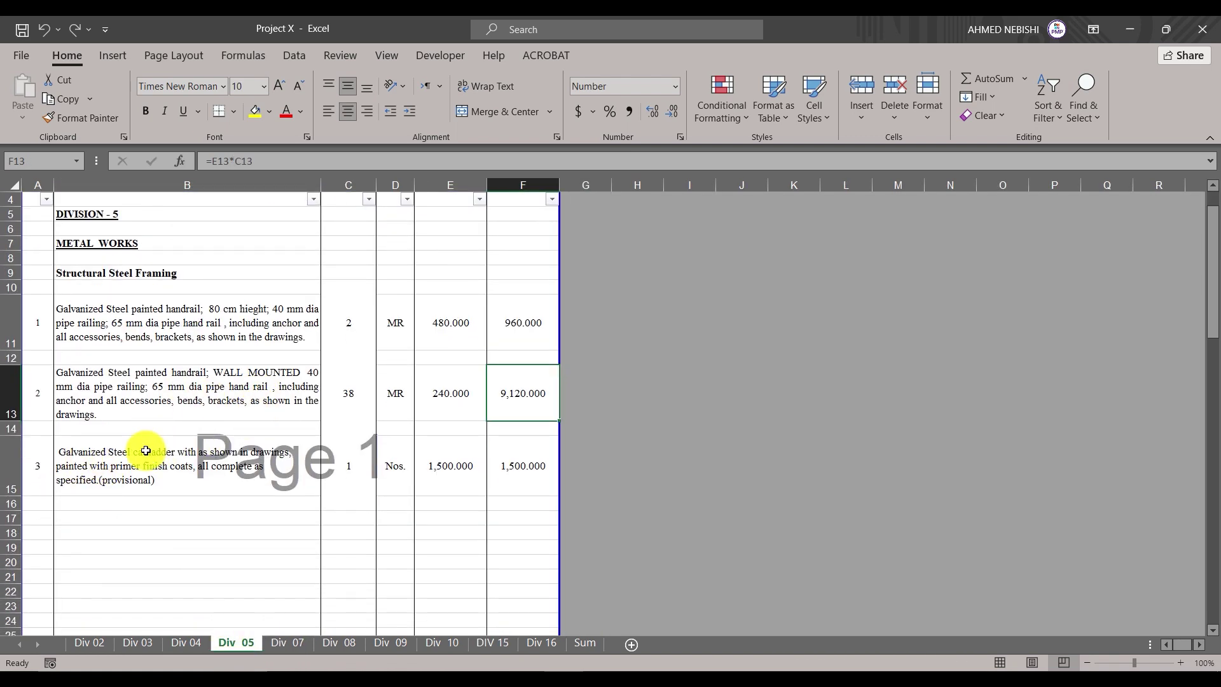
pyautogui.click(520, 469)
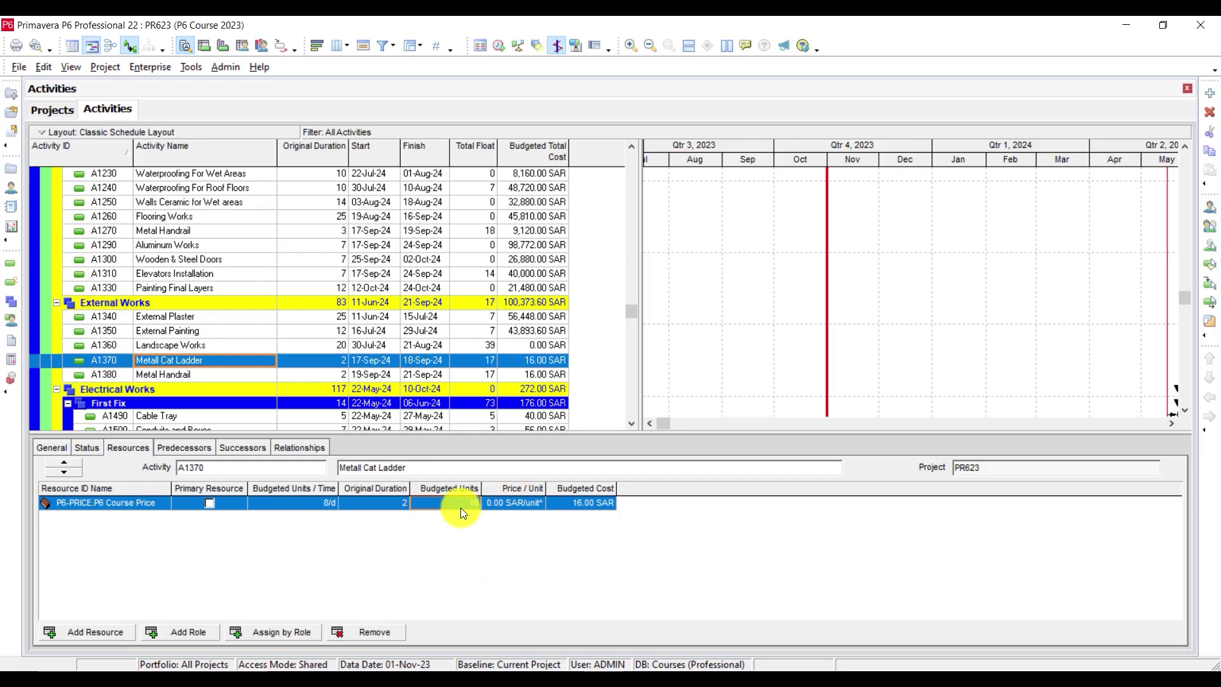
# Budget Metall Cat Ladder A1370 at 1500 units and look up the handrail amount in Excel F11
pyautogui.click(461, 508)
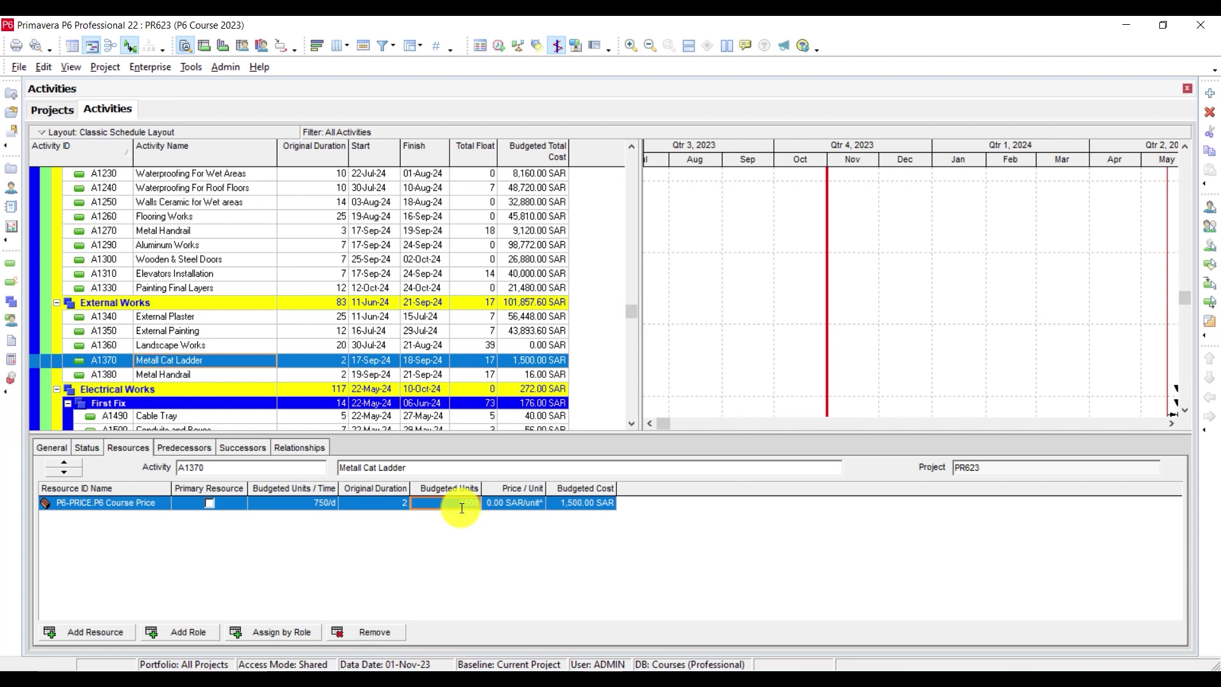
pyautogui.click(187, 374)
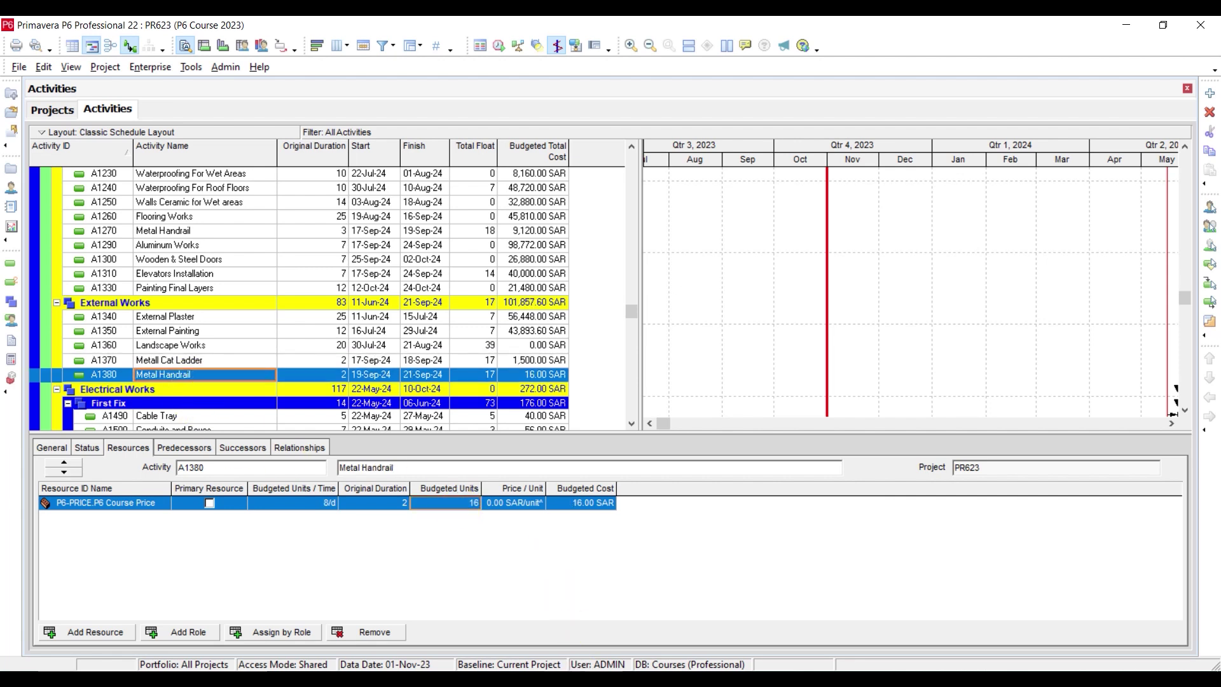
pyautogui.hotkey('alt', 'Tab')
pyautogui.click(200, 387)
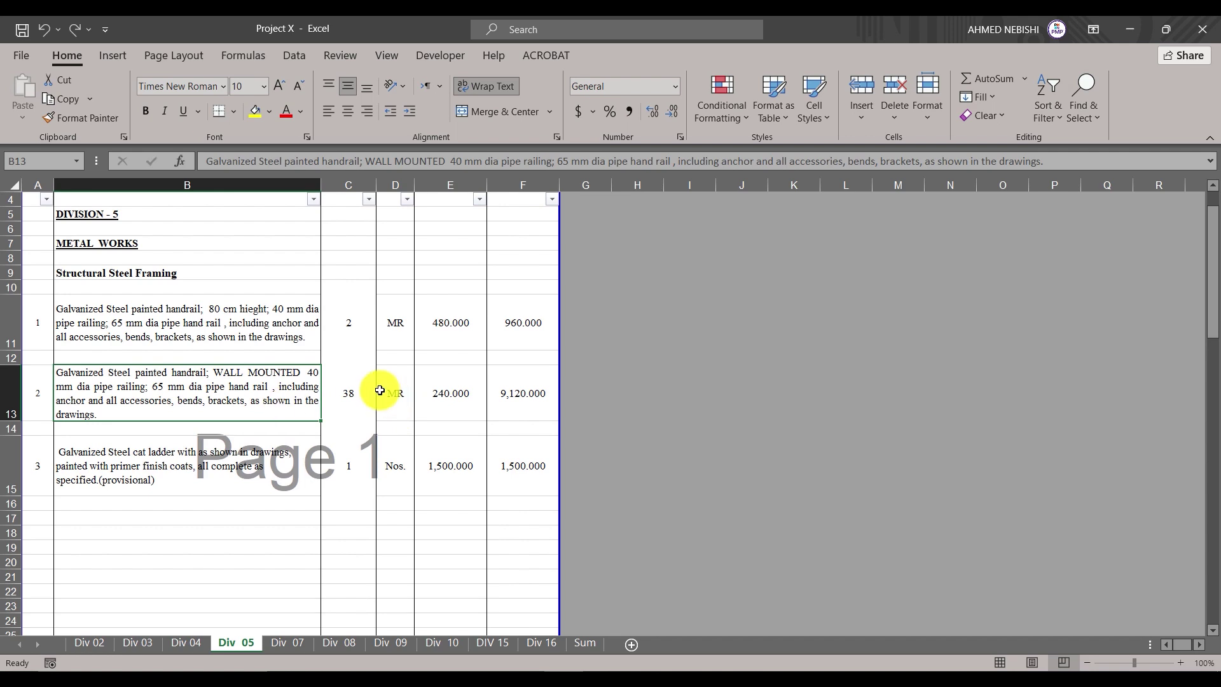
pyautogui.click(518, 334)
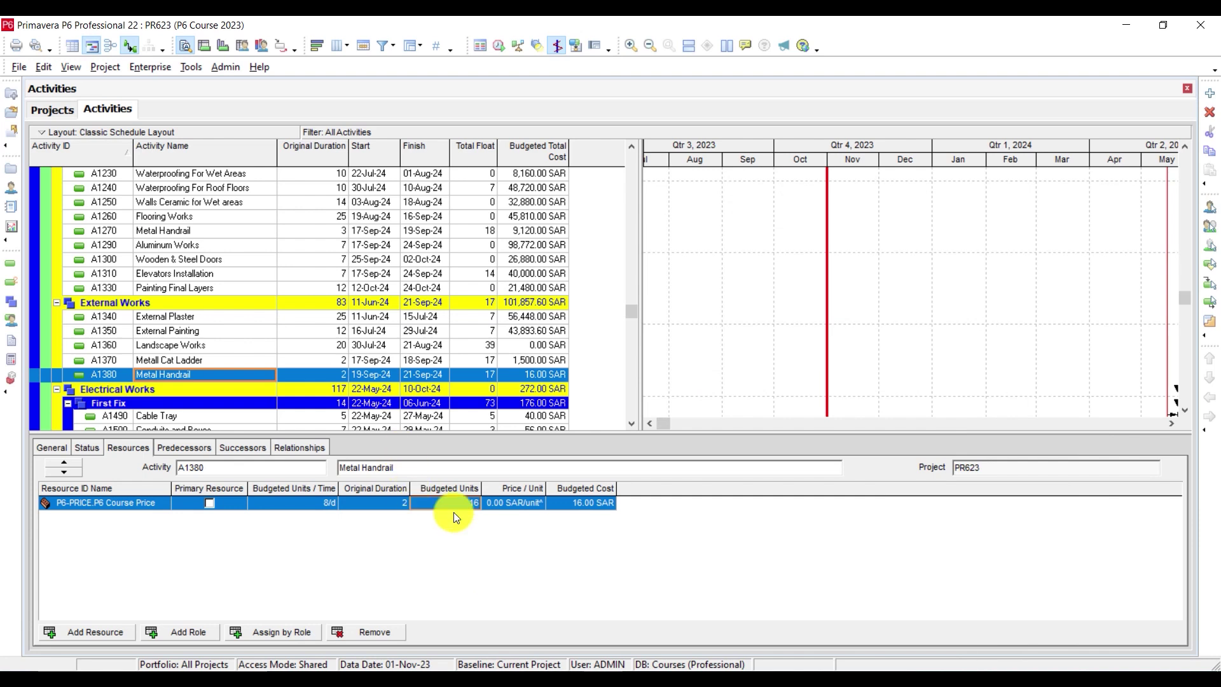
# Enter 960 budgeted units for Metal Handrail A1380, bringing External Works to 102,801.60 SAR
pyautogui.click(455, 512)
pyautogui.write('960')
pyautogui.press('Return')
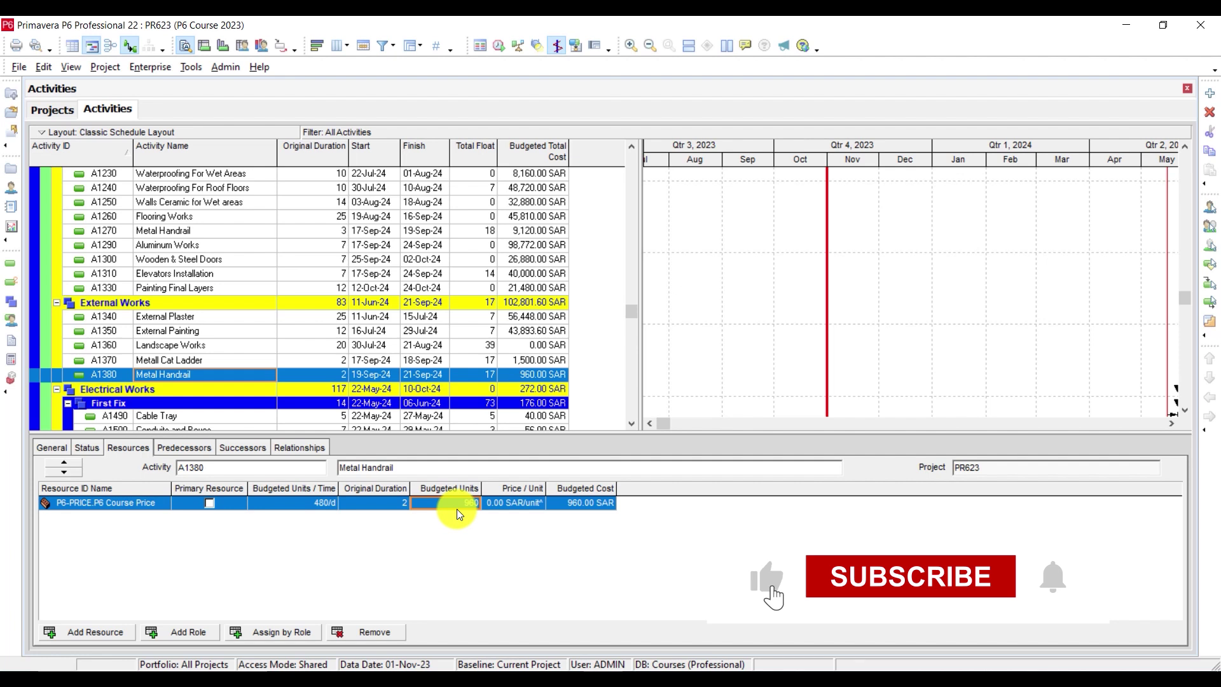
pyautogui.scroll(-2, 280, 323)
pyautogui.scroll(-3, 280, 323)
pyautogui.scroll(-2, 280, 323)
pyautogui.scroll(2, 236, 308)
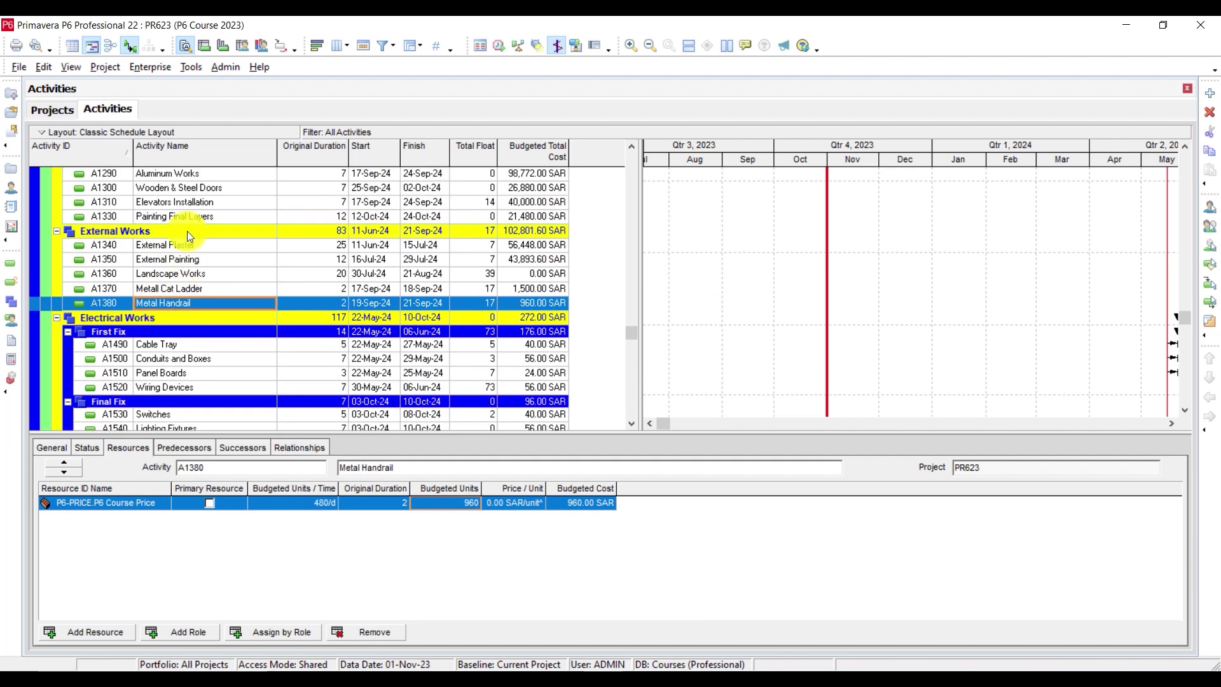
pyautogui.scroll(-3, 201, 243)
pyautogui.scroll(-1, 229, 318)
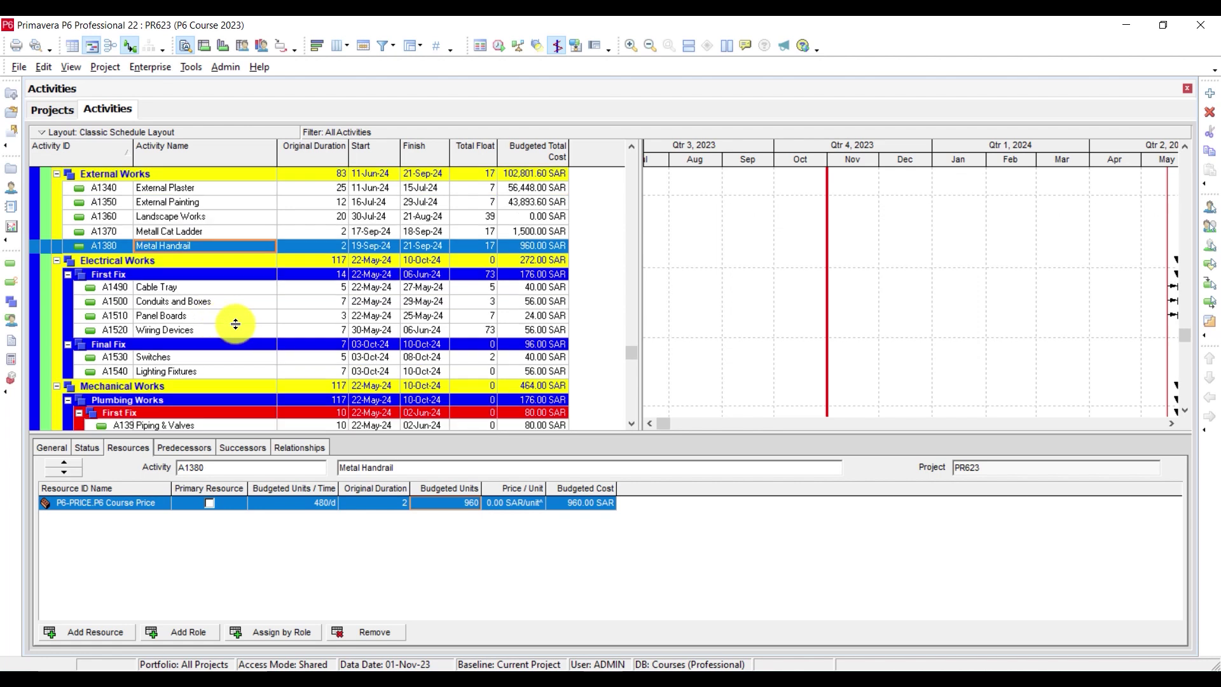
pyautogui.scroll(-3, 232, 295)
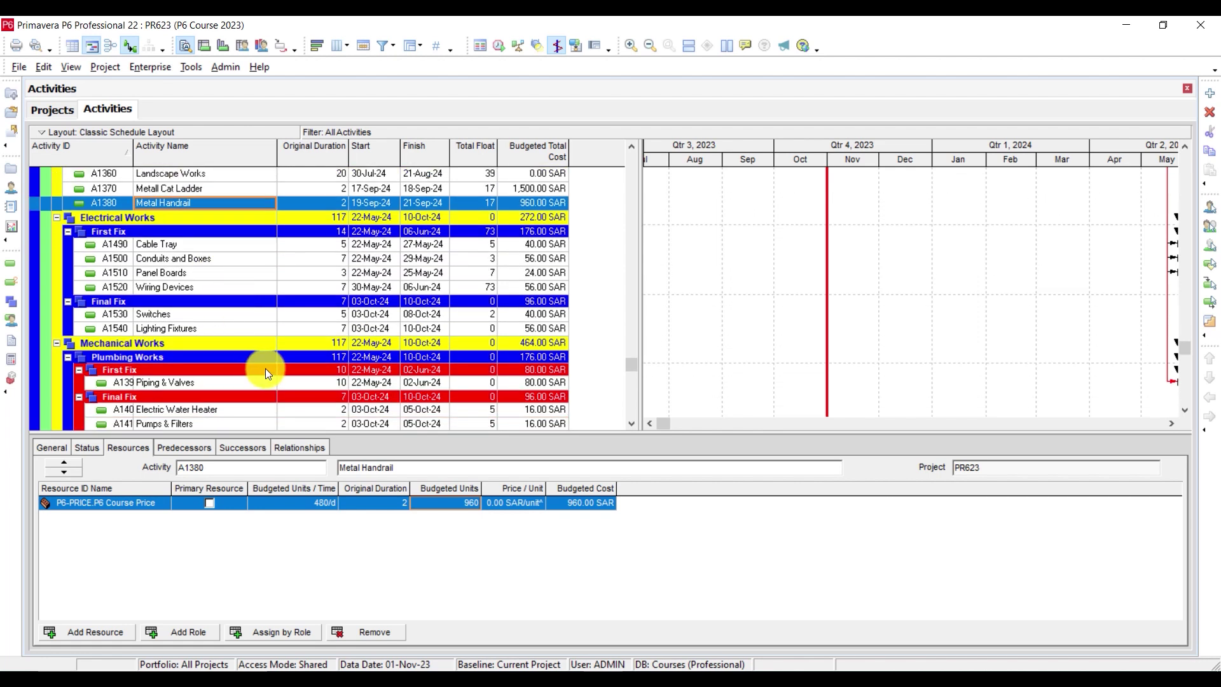
pyautogui.scroll(2, 166, 371)
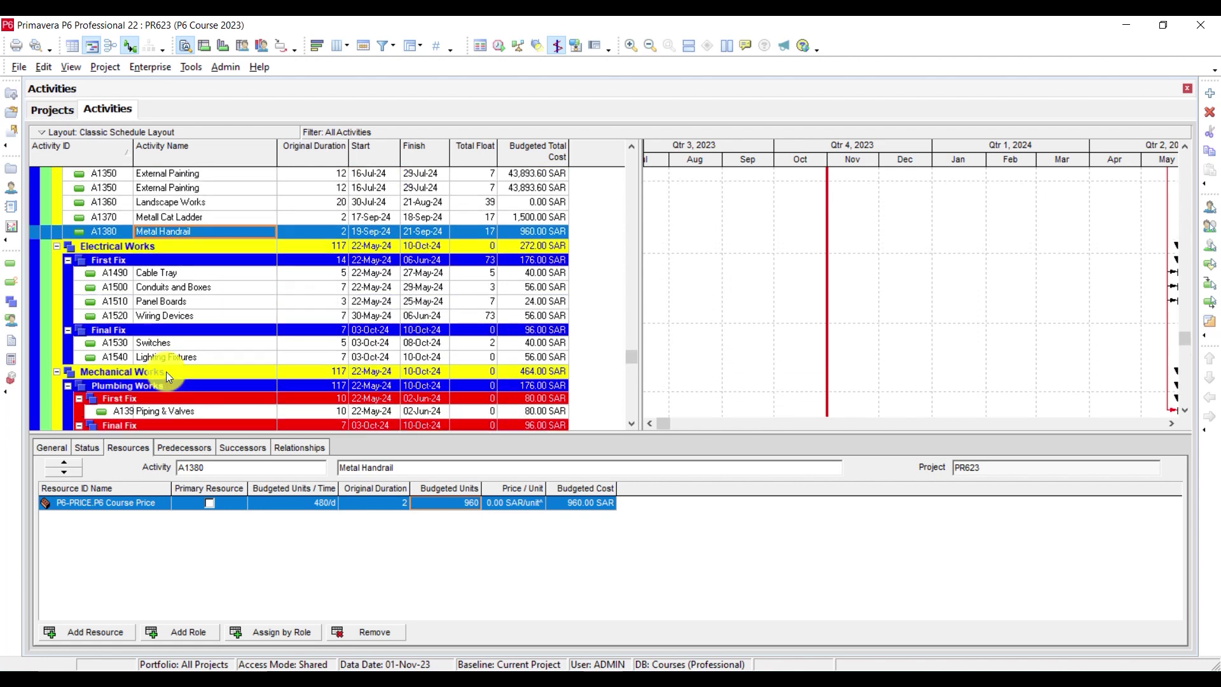
pyautogui.click(176, 274)
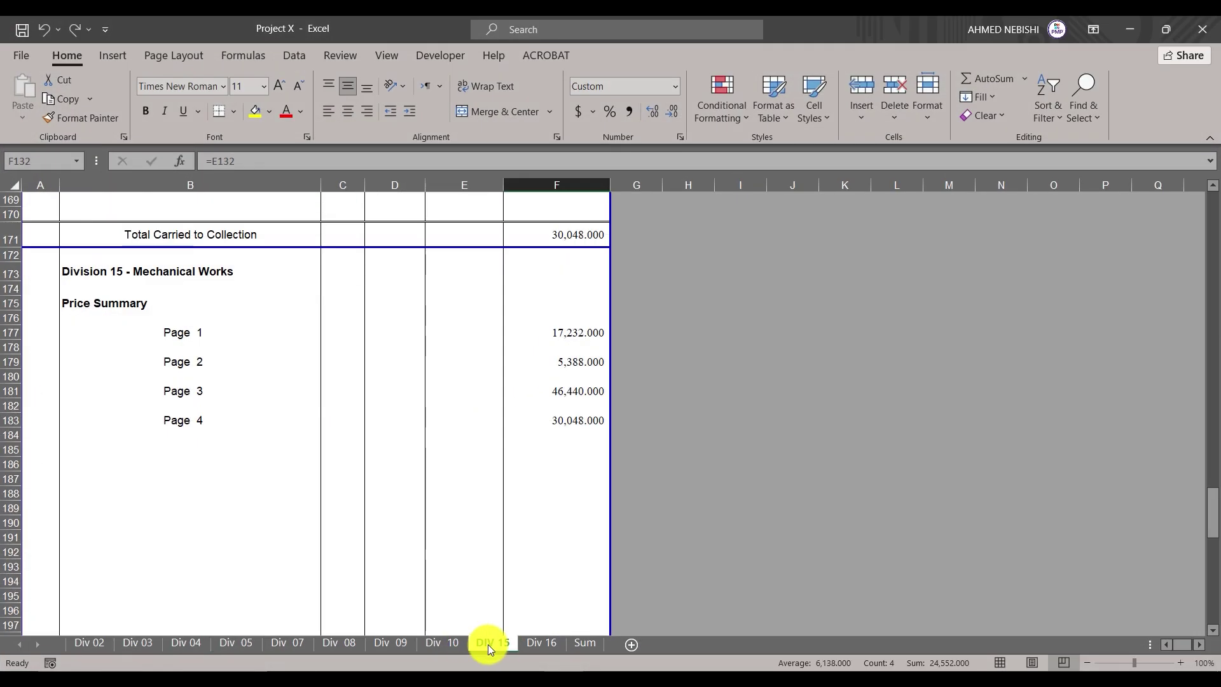
# Switch the Excel BOQ workbook to the Div 16 sheet
pyautogui.scroll(5, 318, 409)
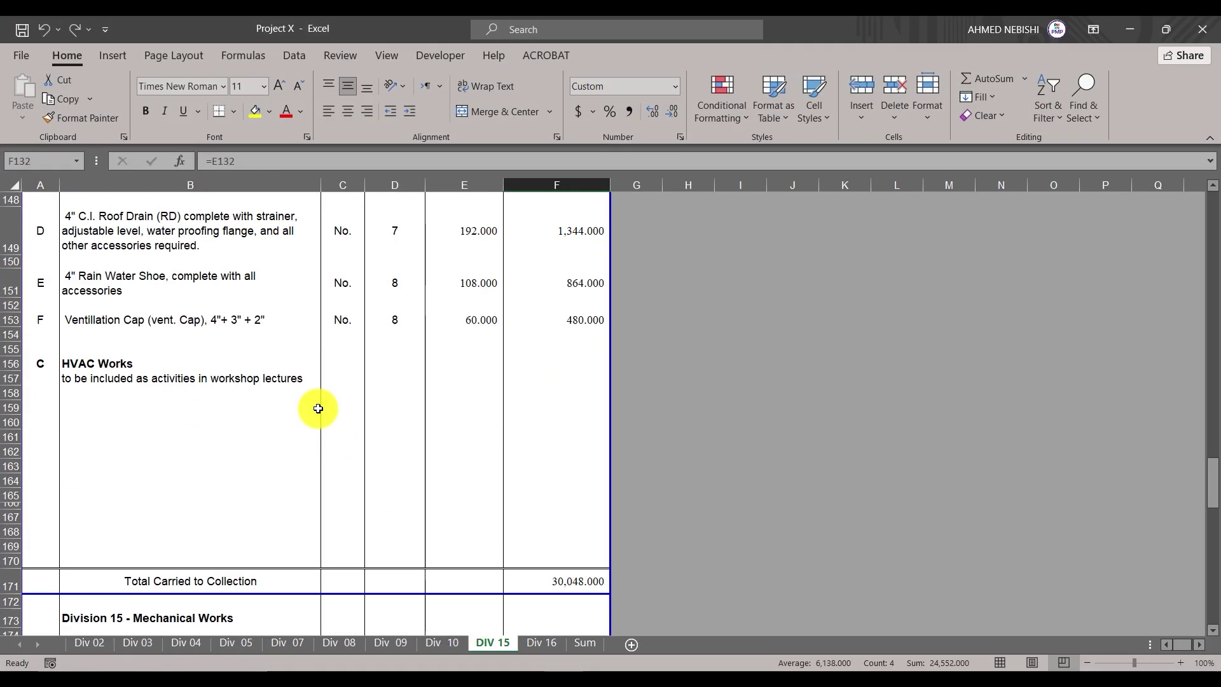
pyautogui.scroll(10, 330, 430)
pyautogui.click(441, 643)
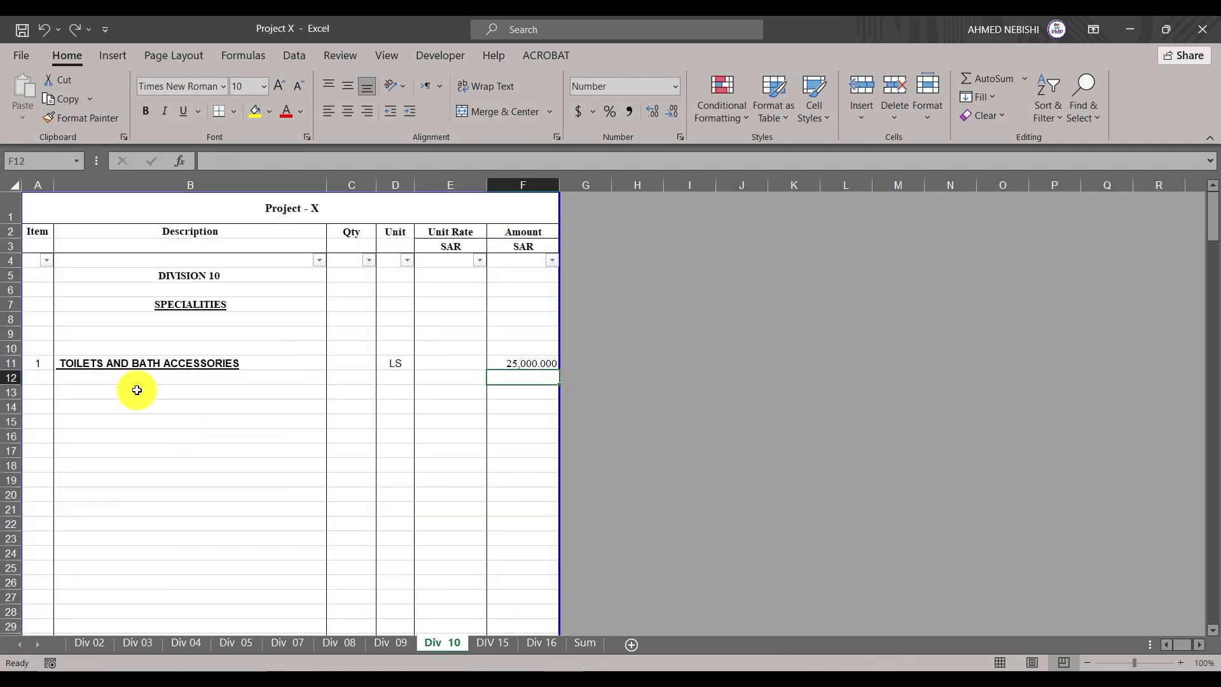
pyautogui.click(387, 644)
pyautogui.click(541, 644)
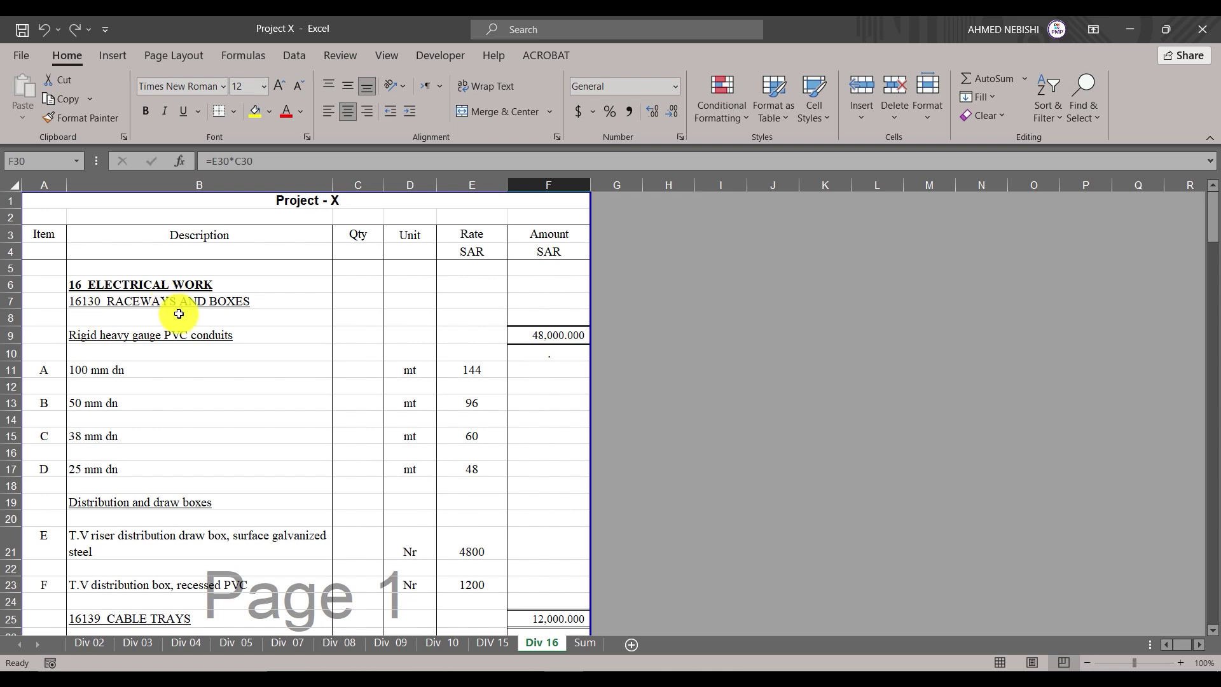
# Read the 12,000.000 amount for 16139 Cable Trays in F25, then return to P6
pyautogui.scroll(-1, 136, 336)
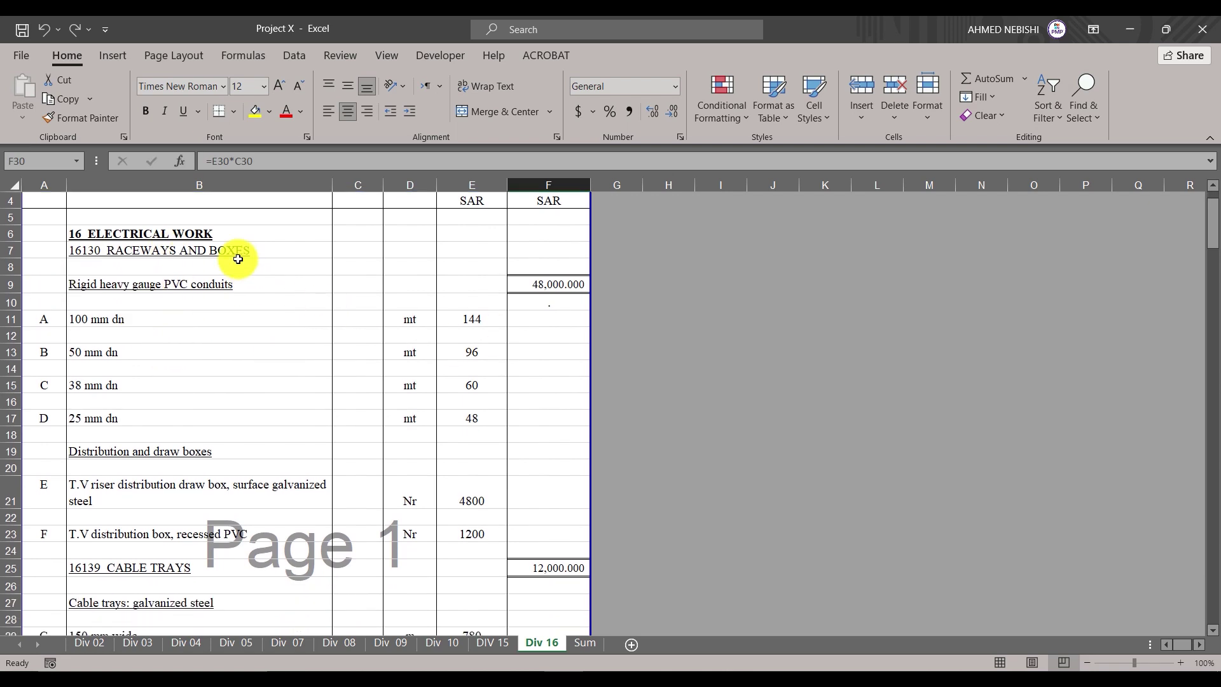
pyautogui.scroll(-1, 245, 398)
pyautogui.scroll(-1, 234, 432)
pyautogui.scroll(-1, 204, 518)
pyautogui.click(165, 410)
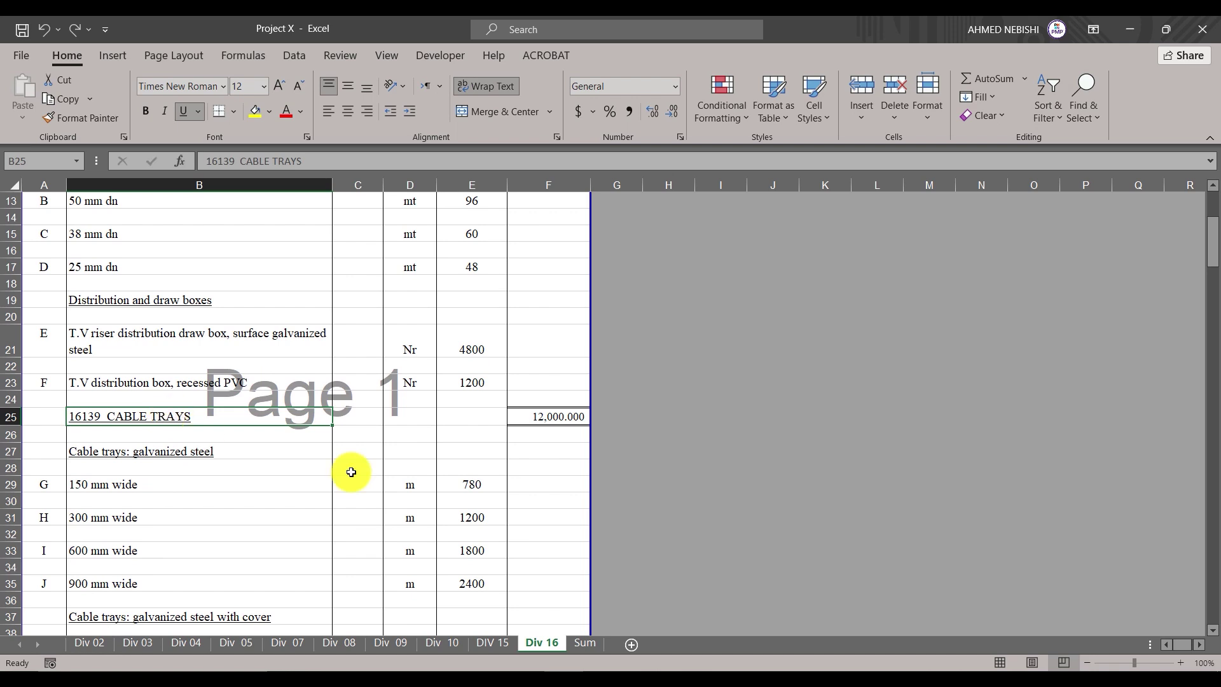
pyautogui.click(555, 417)
pyautogui.hotkey('alt', 'Tab')
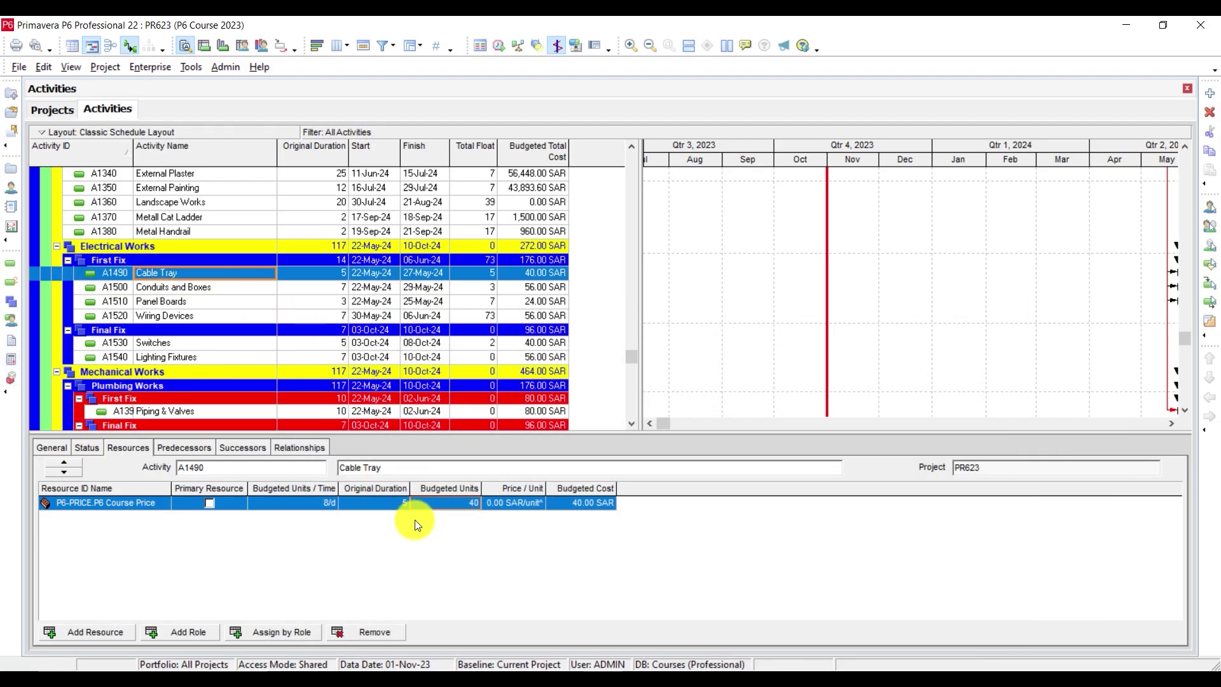
# Enter 12000 budgeted units for A1490 Cable Tray, then select A1500 and go back to Excel
pyautogui.click(440, 499)
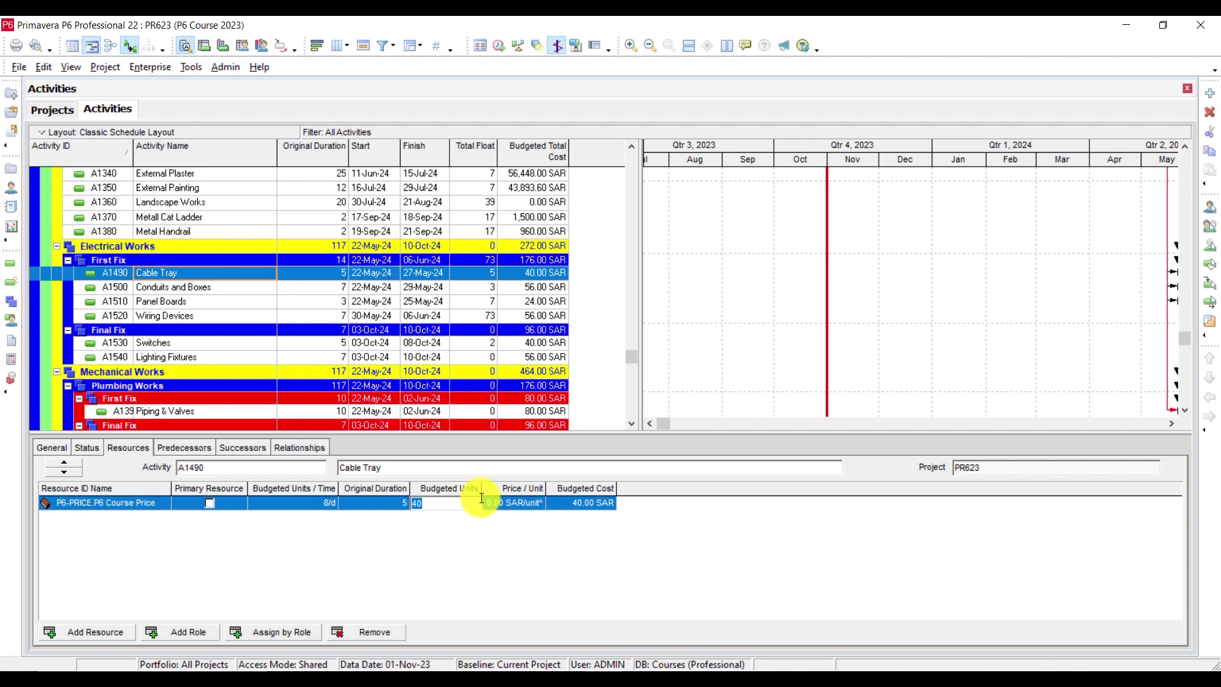
pyautogui.write('12000')
pyautogui.press('Return')
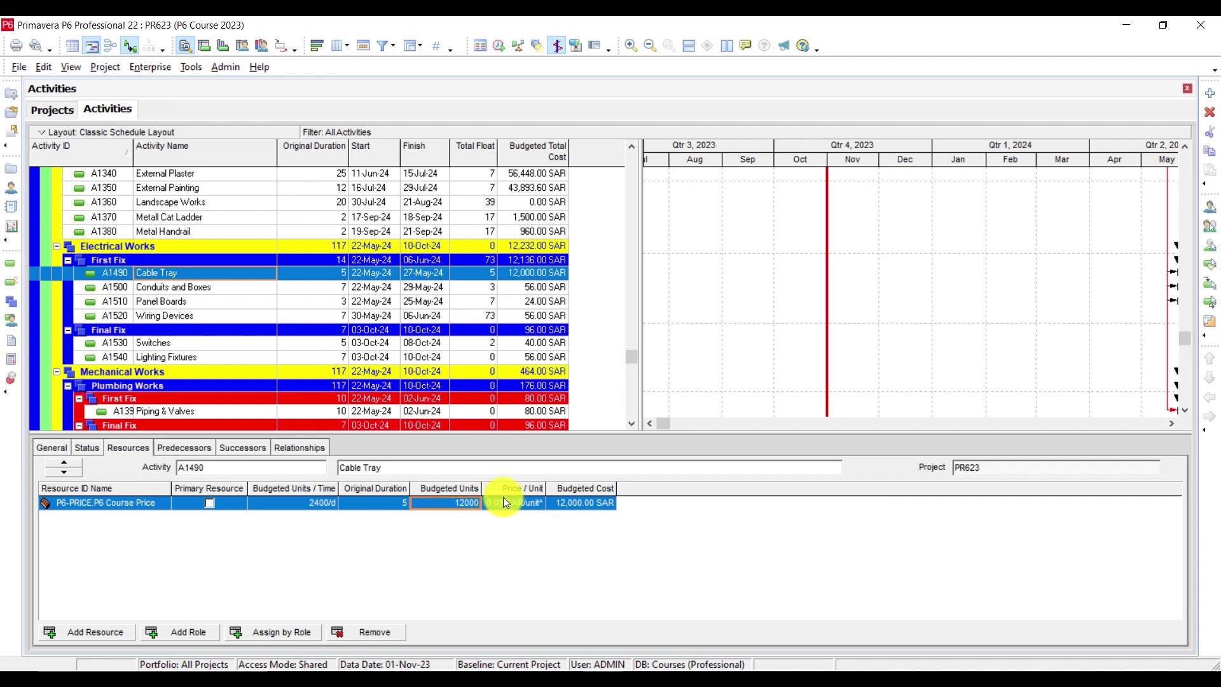
pyautogui.click(171, 287)
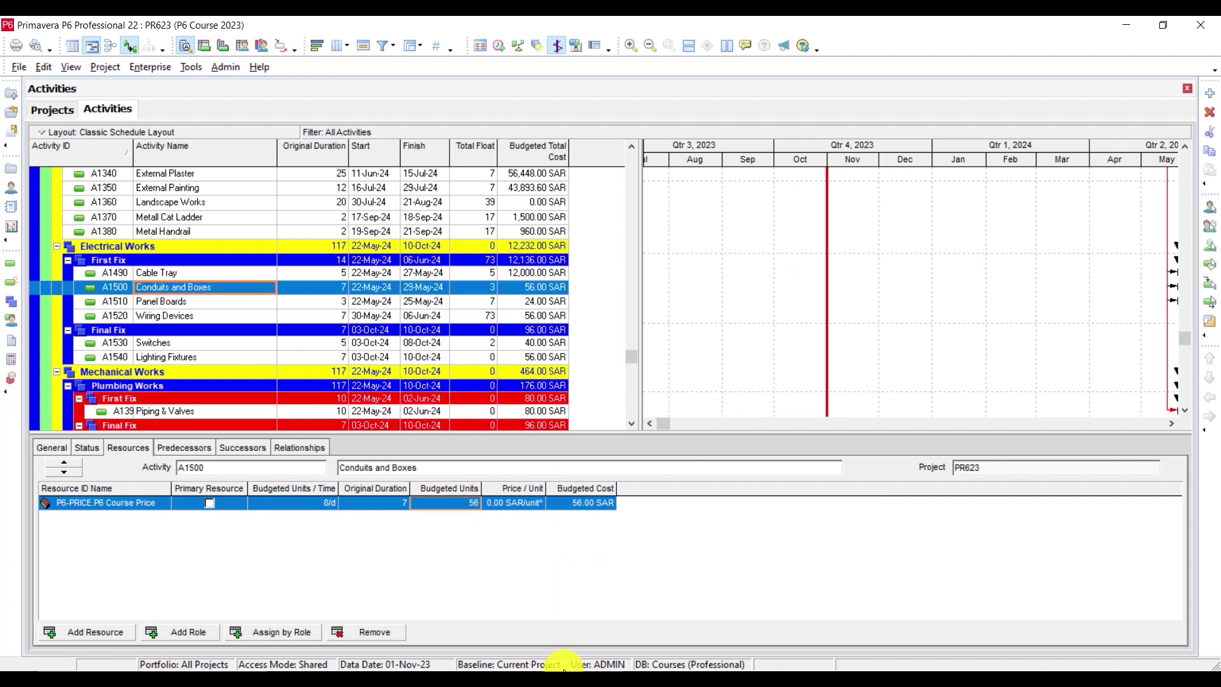
pyautogui.click(565, 669)
pyautogui.scroll(3, 363, 322)
pyautogui.scroll(2, 356, 312)
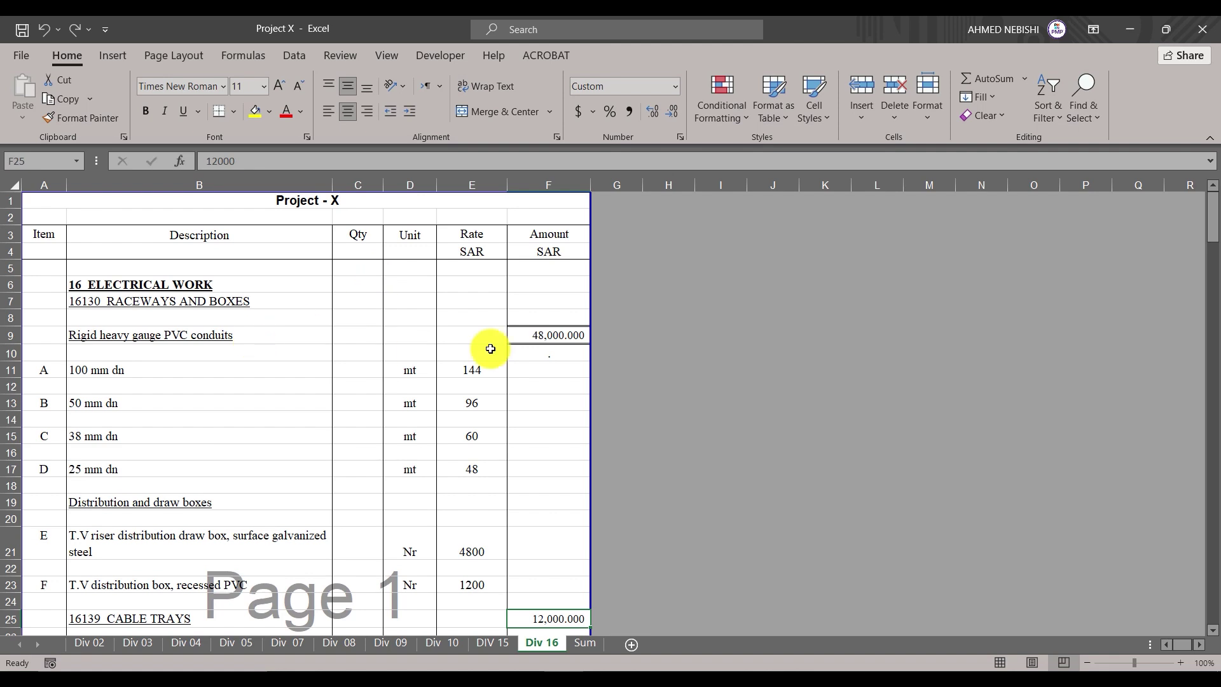
# Check the 48,000.000 rigid heavy gauge PVC conduits amount in F9 on Div 16
pyautogui.click(538, 336)
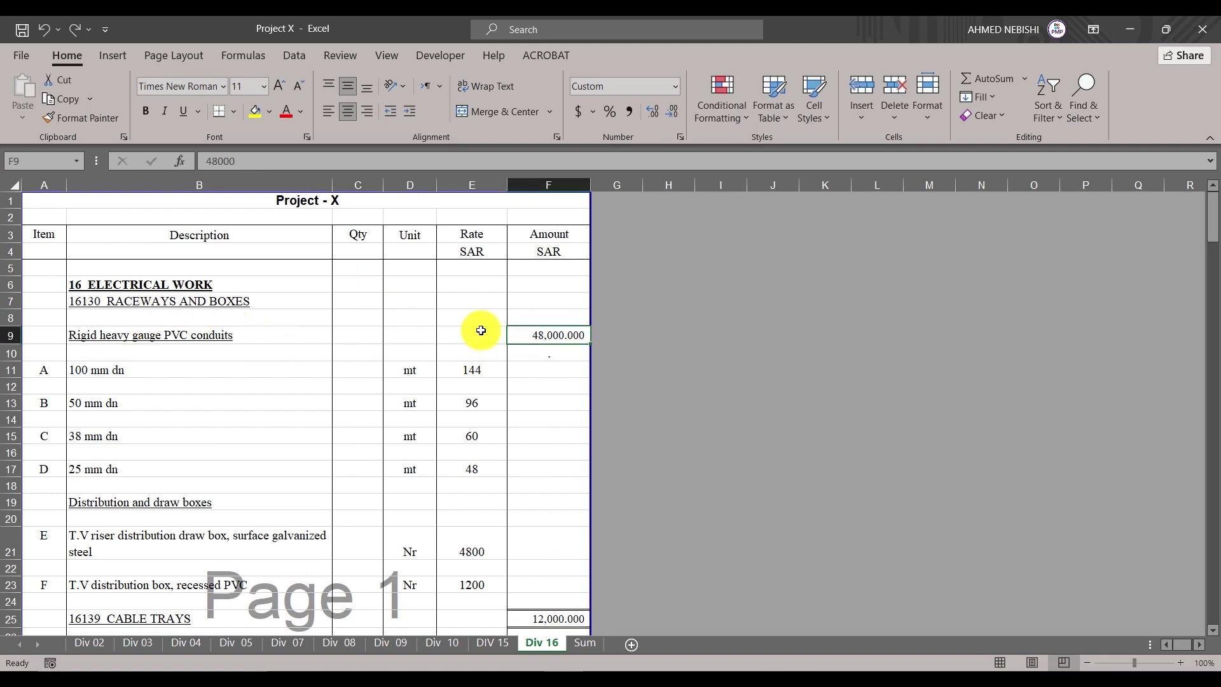
pyautogui.scroll(-3, 481, 331)
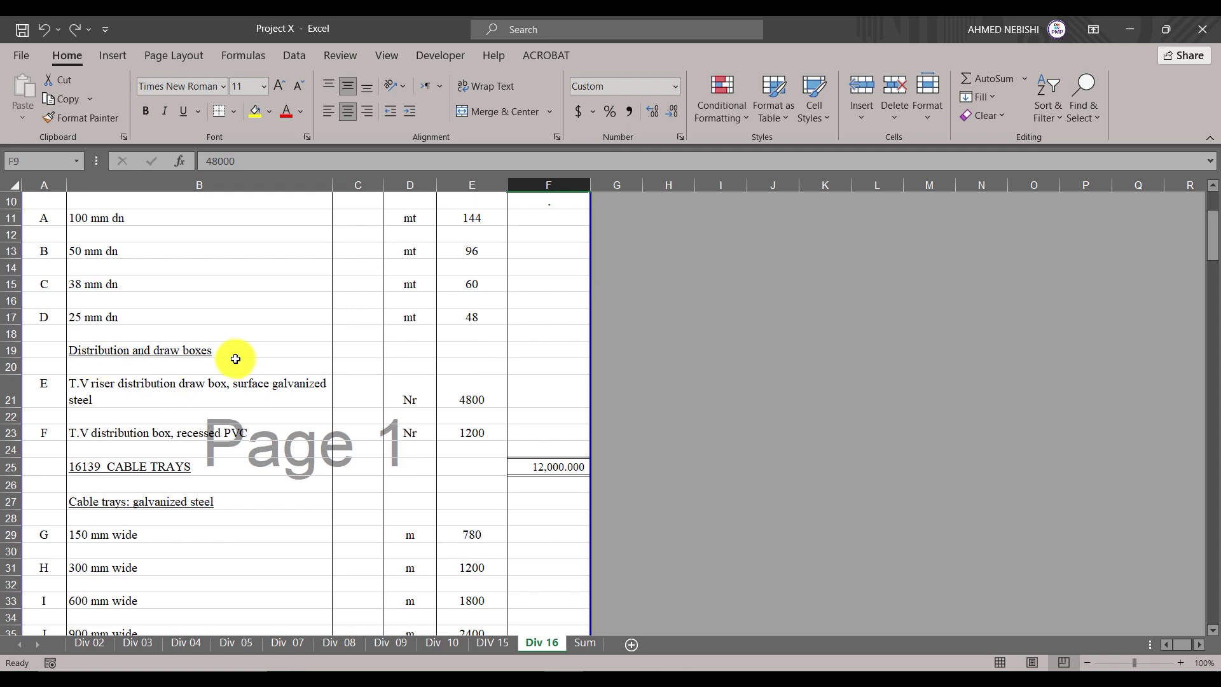
pyautogui.scroll(-3, 209, 382)
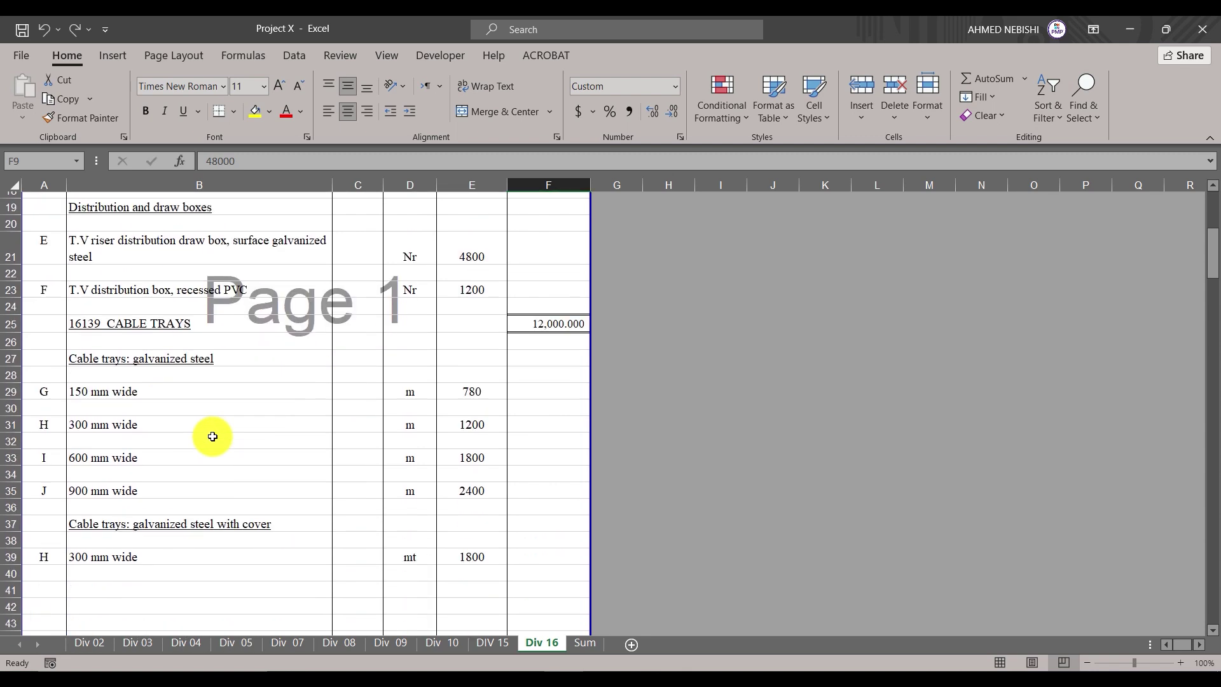
pyautogui.scroll(-2, 254, 382)
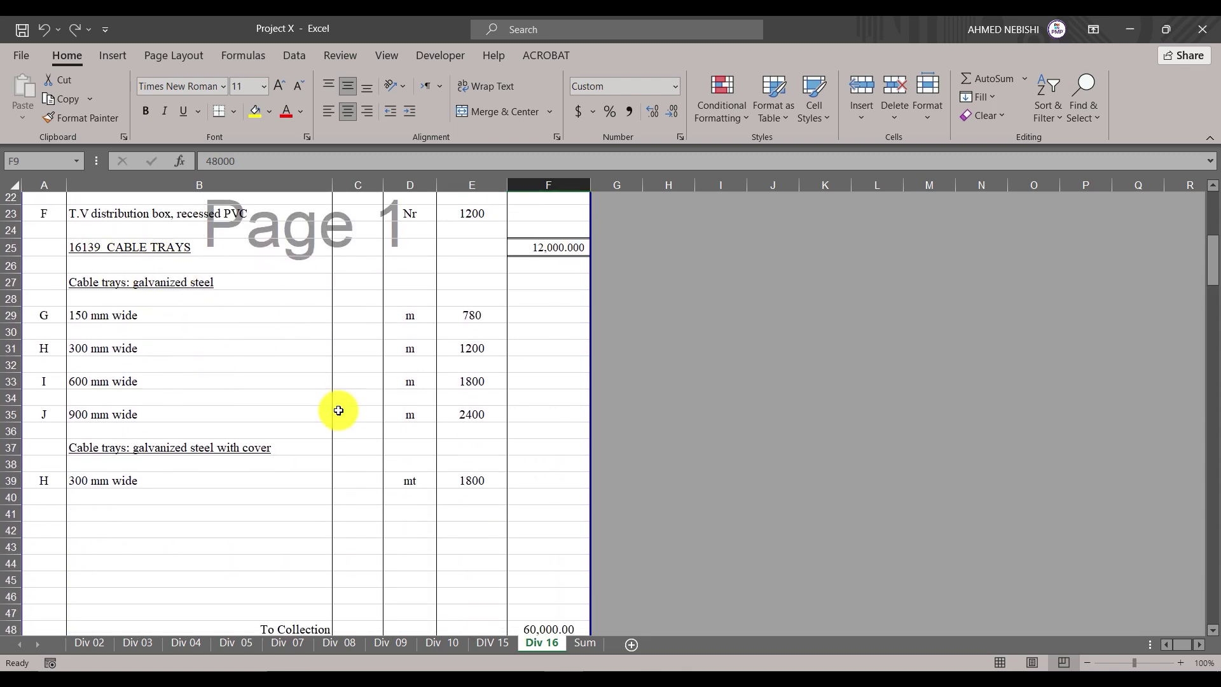
pyautogui.scroll(-2, 338, 411)
pyautogui.scroll(-3, 264, 362)
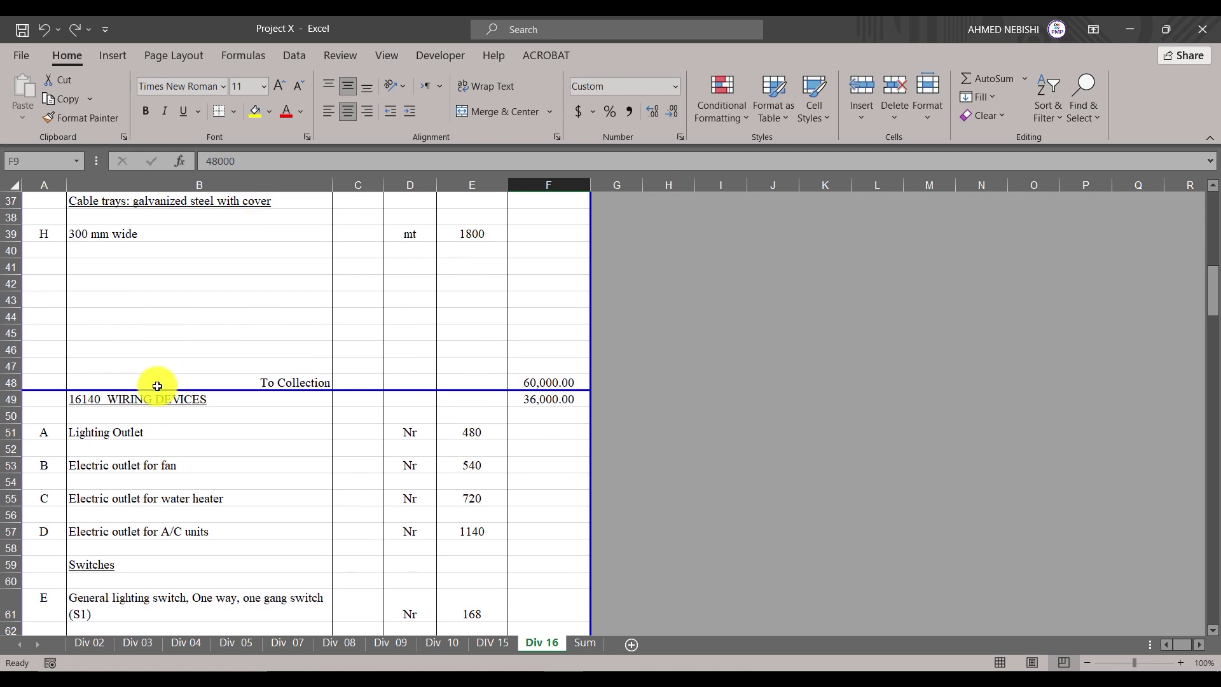
pyautogui.scroll(12, 382, 376)
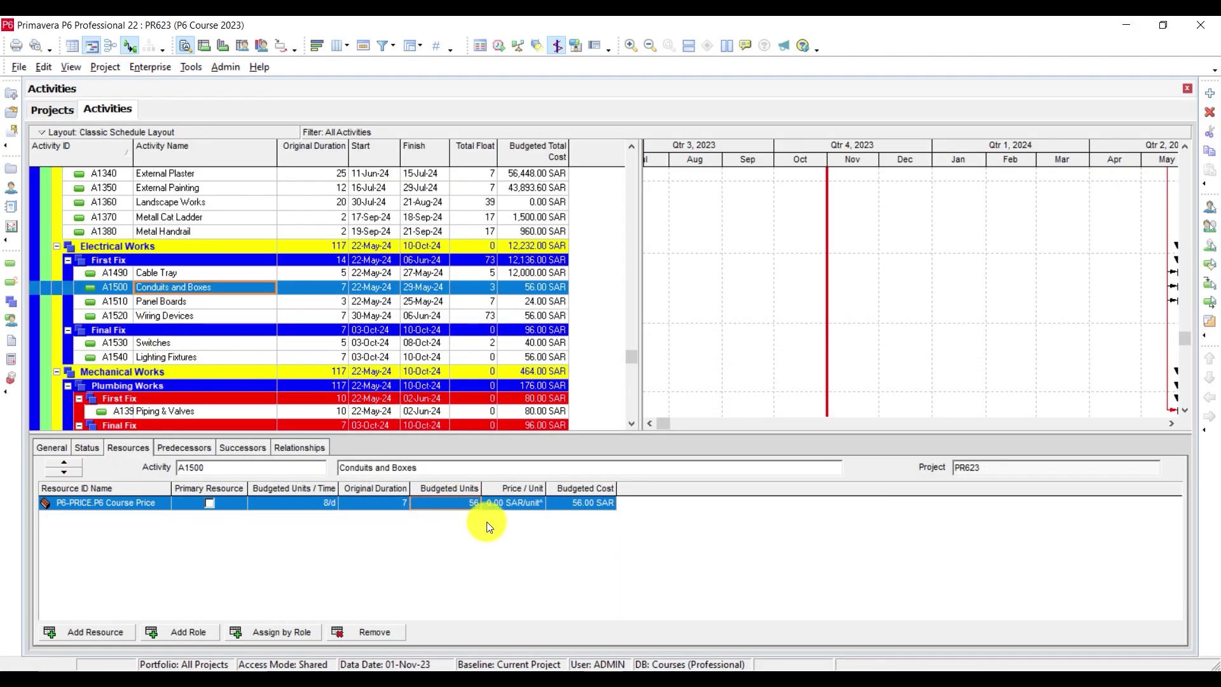
# Enter budgeted units of 48000 for A1500 Conduits and Boxes and 12000 for A1510 Panel Boards
pyautogui.click(469, 503)
pyautogui.write('48000')
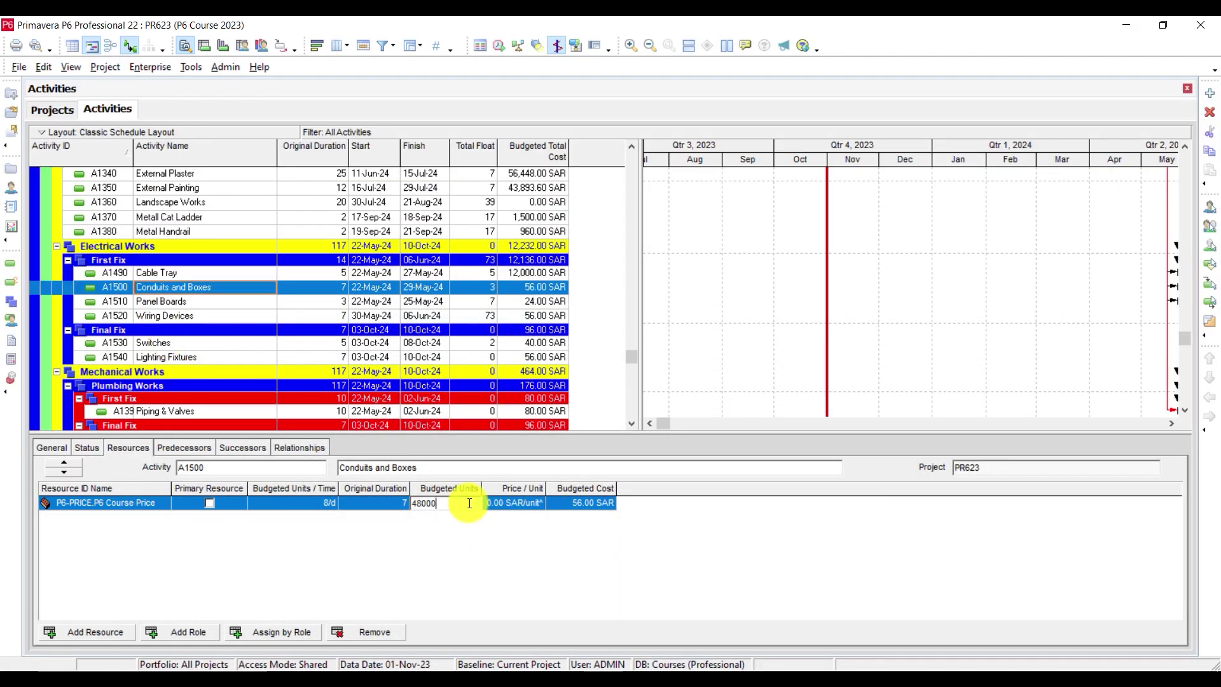
pyautogui.press('Return')
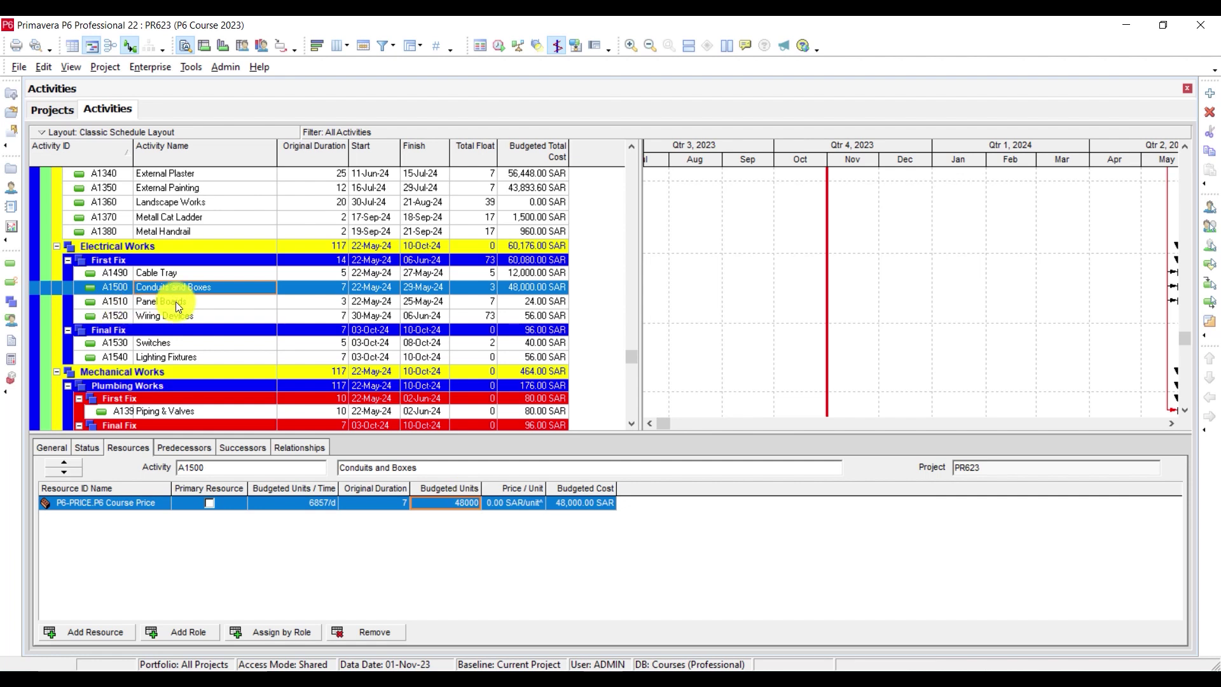
pyautogui.click(175, 302)
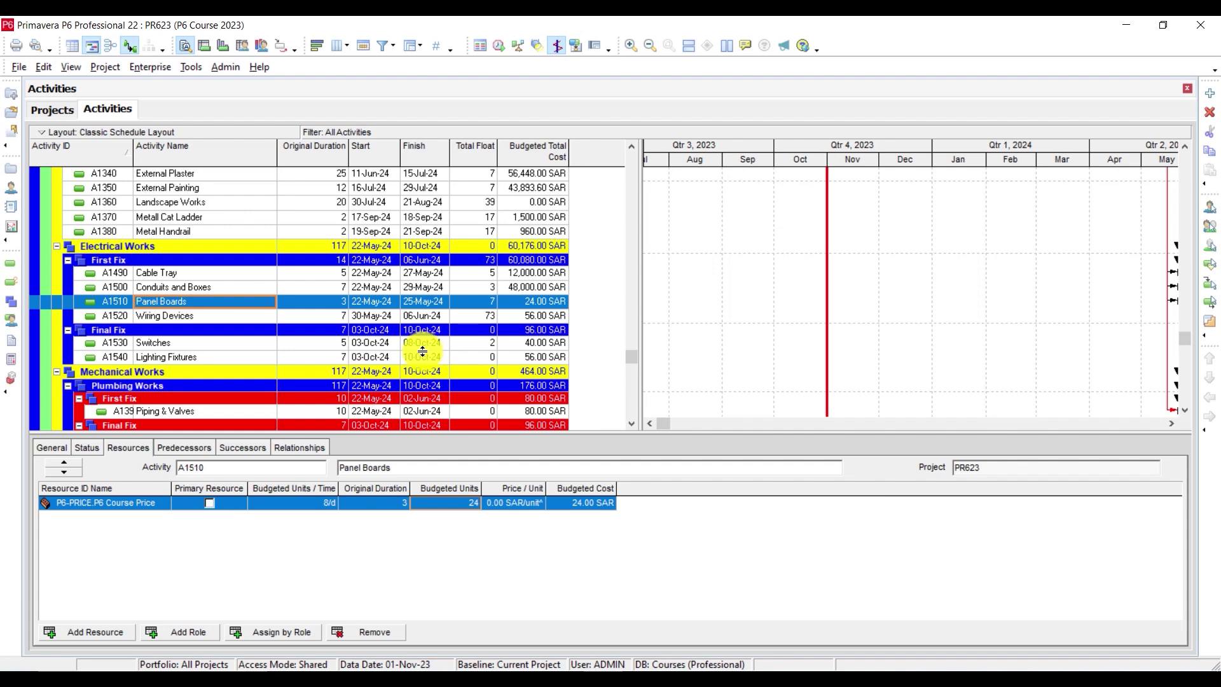
pyautogui.click(460, 503)
pyautogui.write('120')
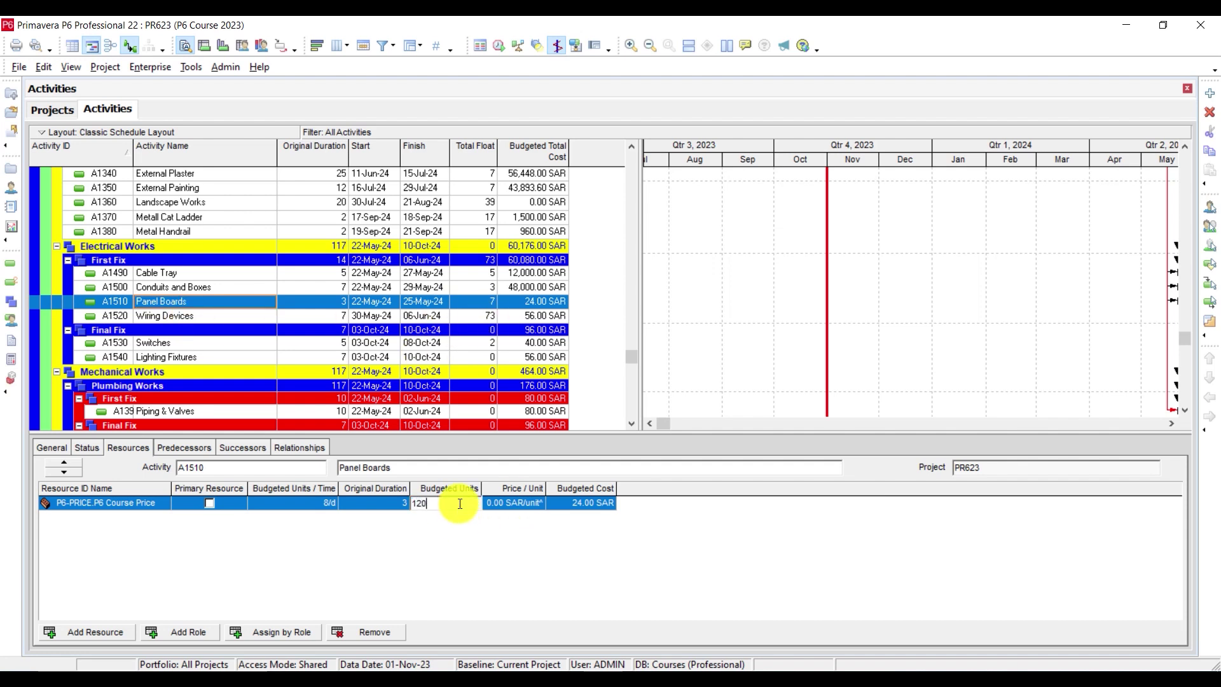
pyautogui.write('0')
pyautogui.press('Return')
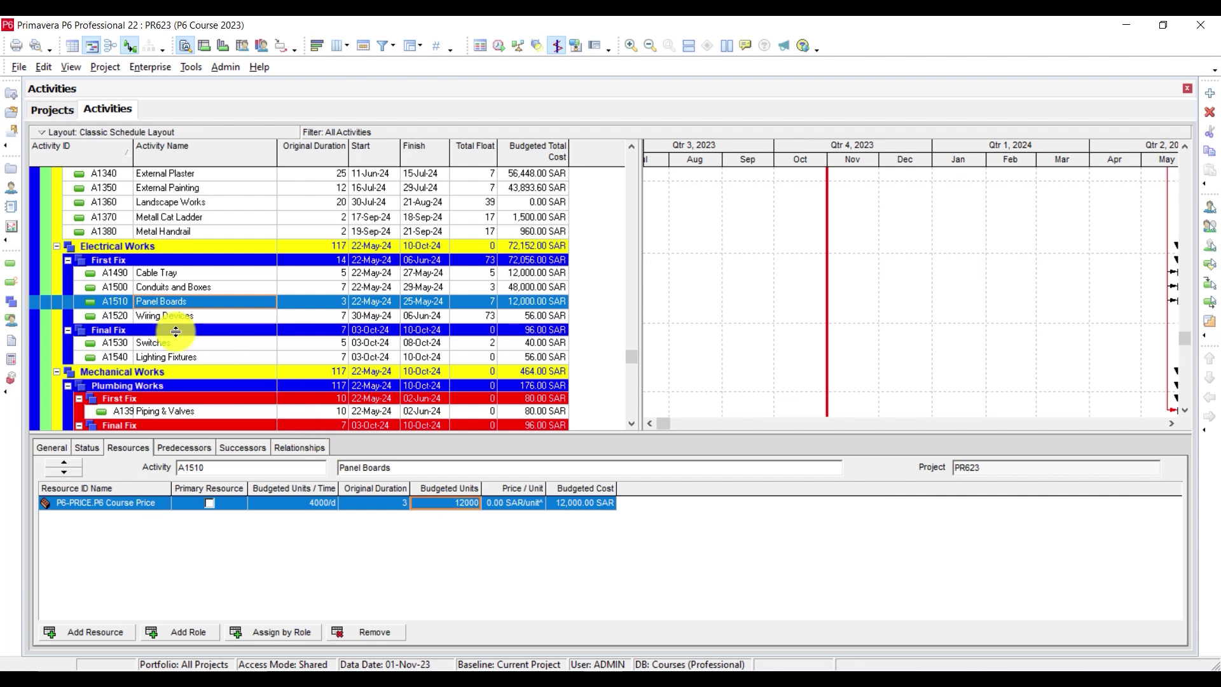
pyautogui.click(164, 316)
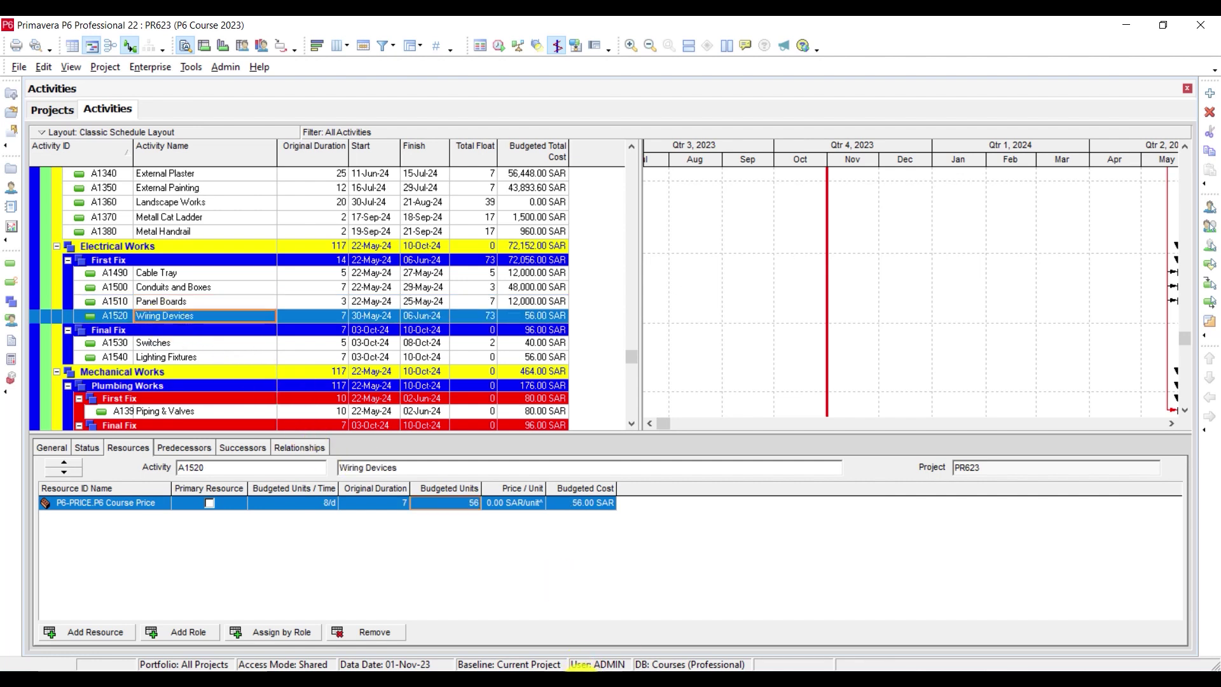
# Copy the 36,000 Wiring Devices amount from F49 in Excel and return to P6
pyautogui.scroll(10, 191, 312)
pyautogui.scroll(3, 218, 362)
pyautogui.scroll(2, 221, 381)
pyautogui.scroll(6, 221, 381)
pyautogui.scroll(3, 220, 381)
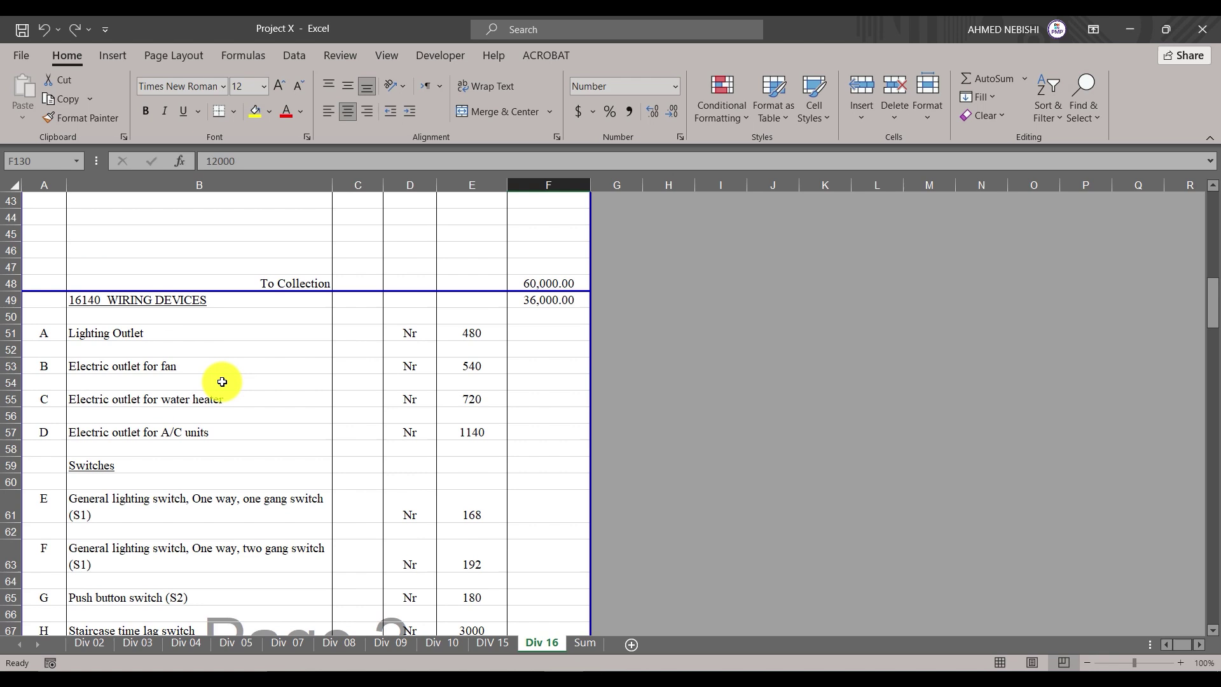
pyautogui.click(180, 299)
pyautogui.click(548, 298)
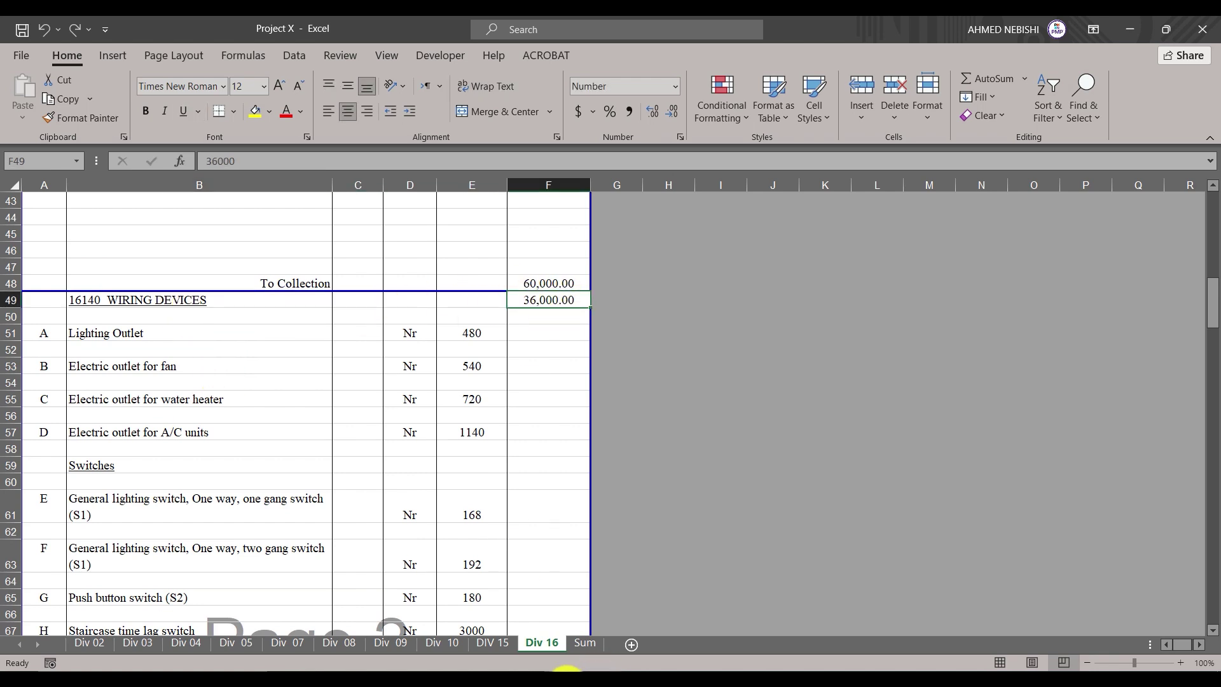
pyautogui.hotkey('alt', 'Tab')
# Enter 36000 budgeted units for A1520 Wiring Devices
pyautogui.click(446, 506)
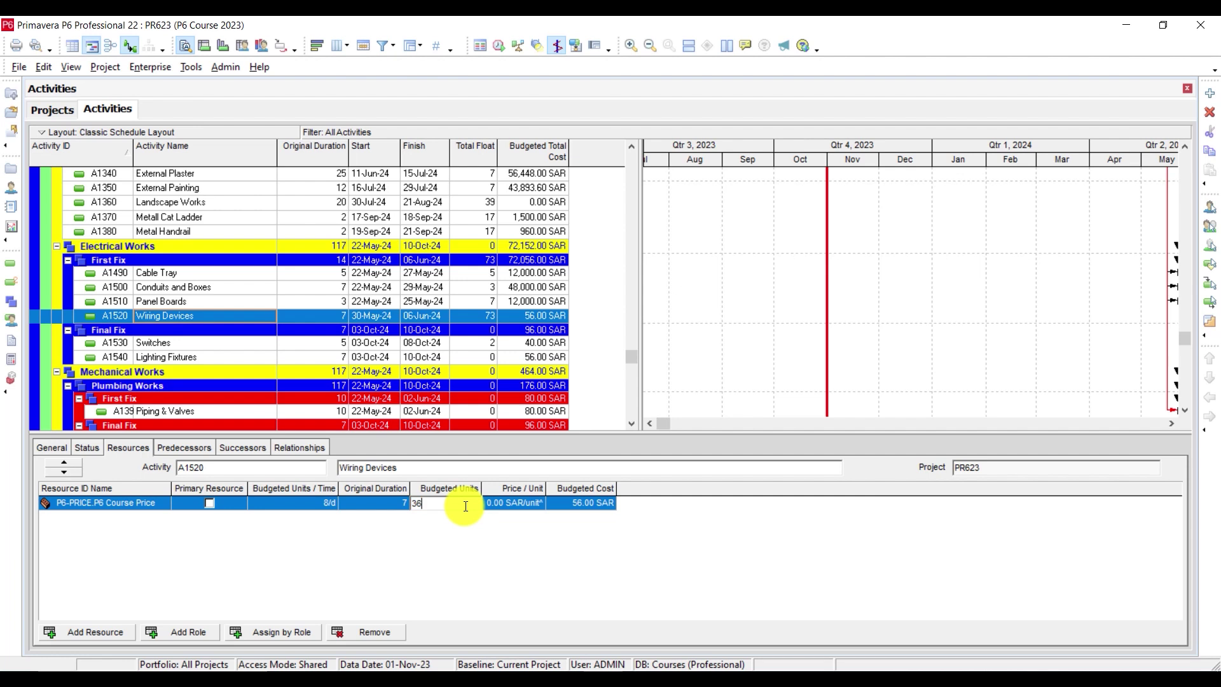
pyautogui.press('Return')
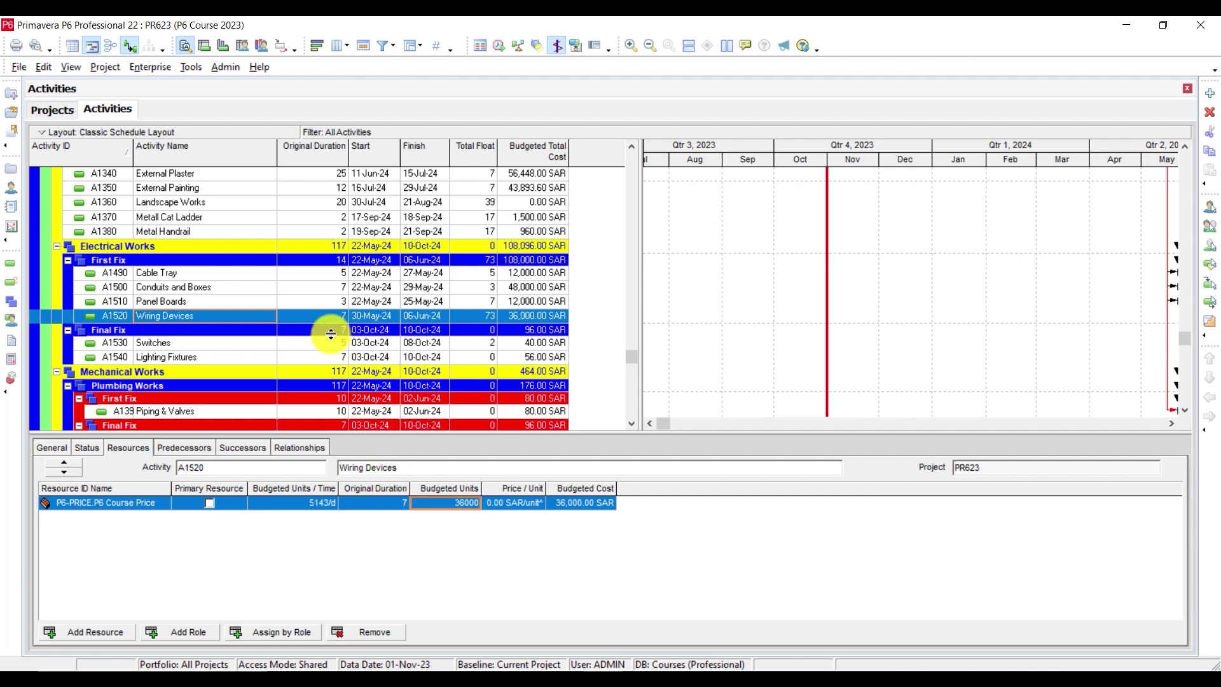
pyautogui.scroll(-2, 191, 321)
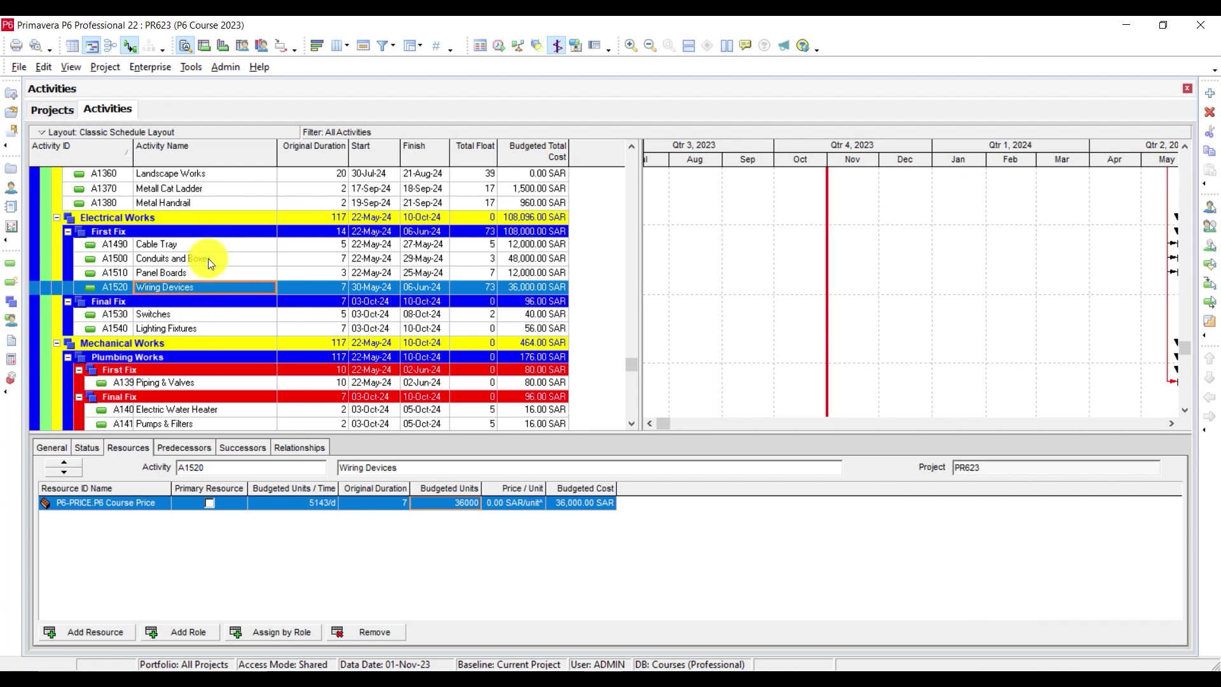
pyautogui.scroll(-1, 196, 289)
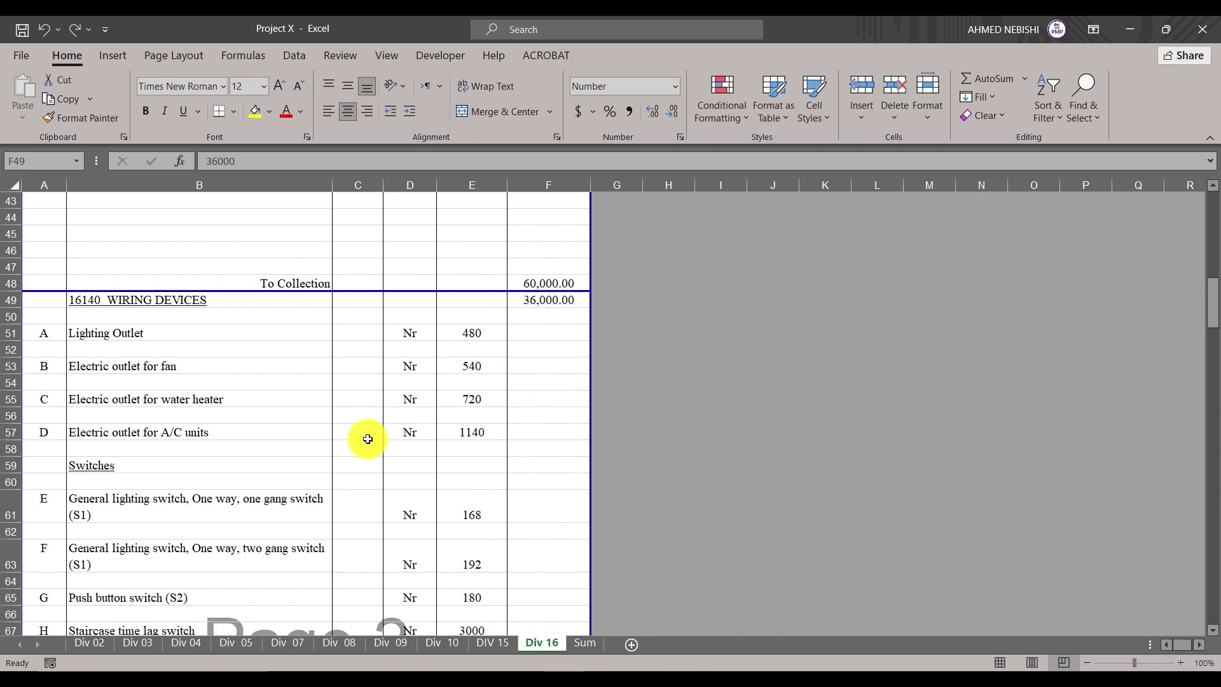
# Scroll the Div 16 sheet through the Wiring Devices switches, socket outlets and disconnect switch items
pyautogui.scroll(2, 375, 439)
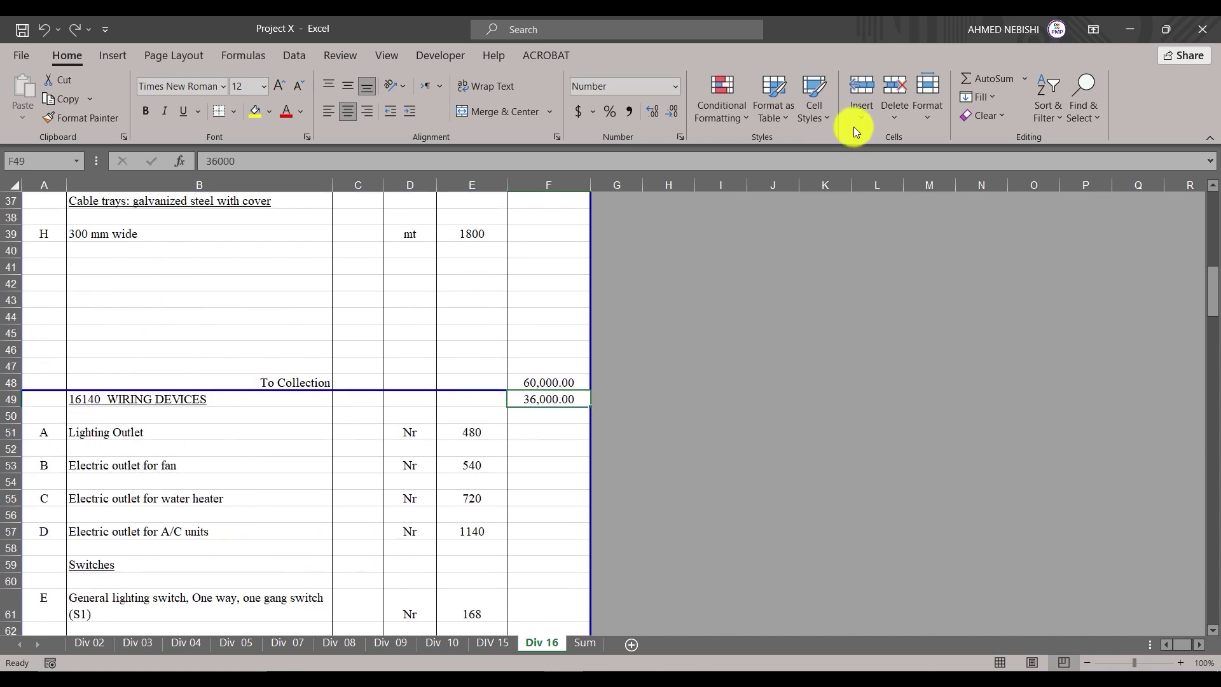
pyautogui.scroll(6, 377, 337)
pyautogui.scroll(3, 248, 412)
pyautogui.scroll(3, 223, 456)
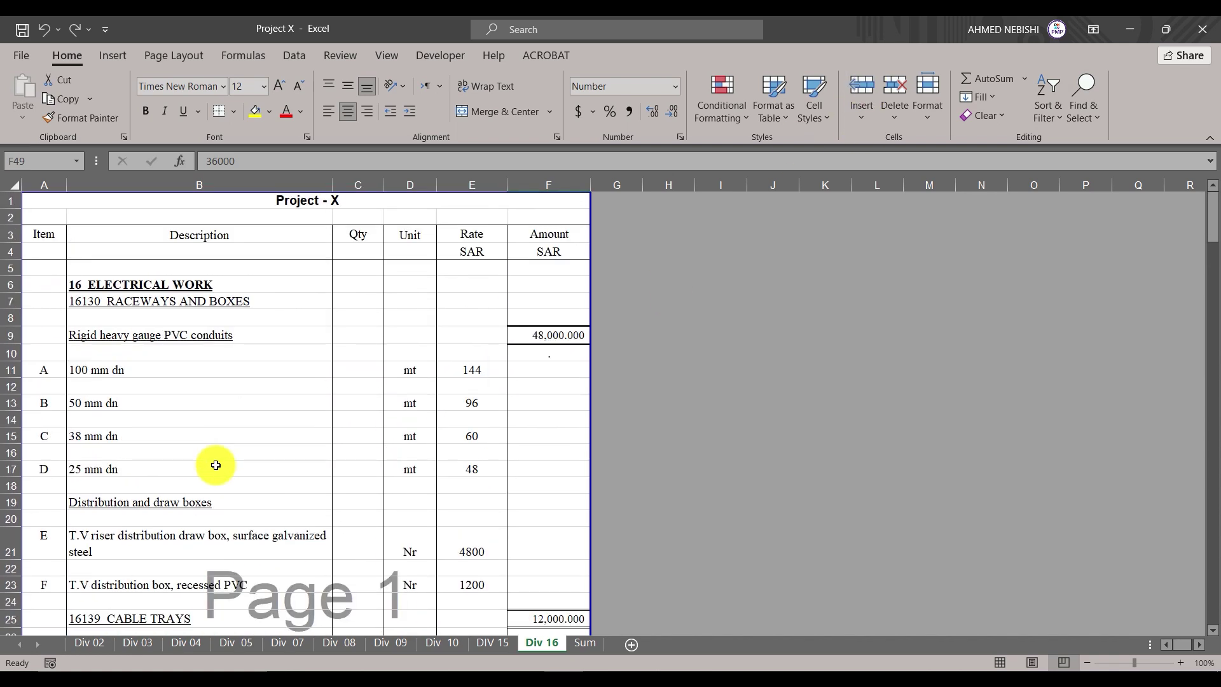
pyautogui.scroll(-2, 198, 399)
pyautogui.scroll(-1, 229, 401)
pyautogui.scroll(-2, 169, 417)
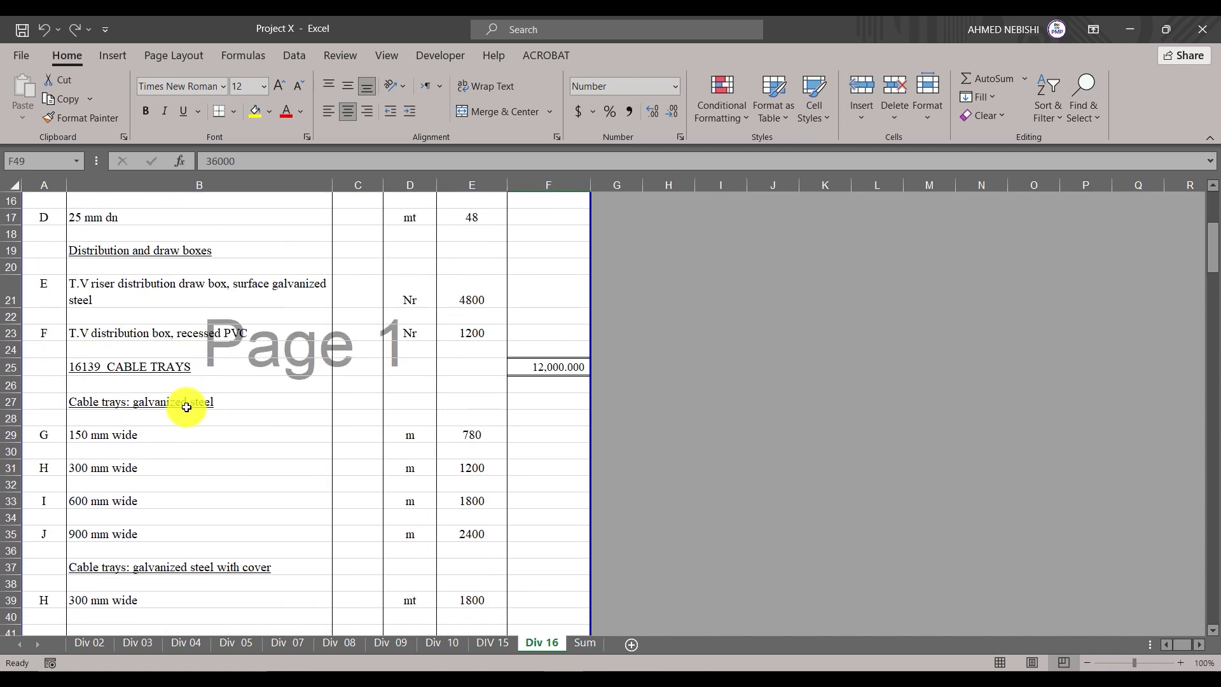
pyautogui.scroll(-4, 156, 401)
pyautogui.scroll(-4, 169, 409)
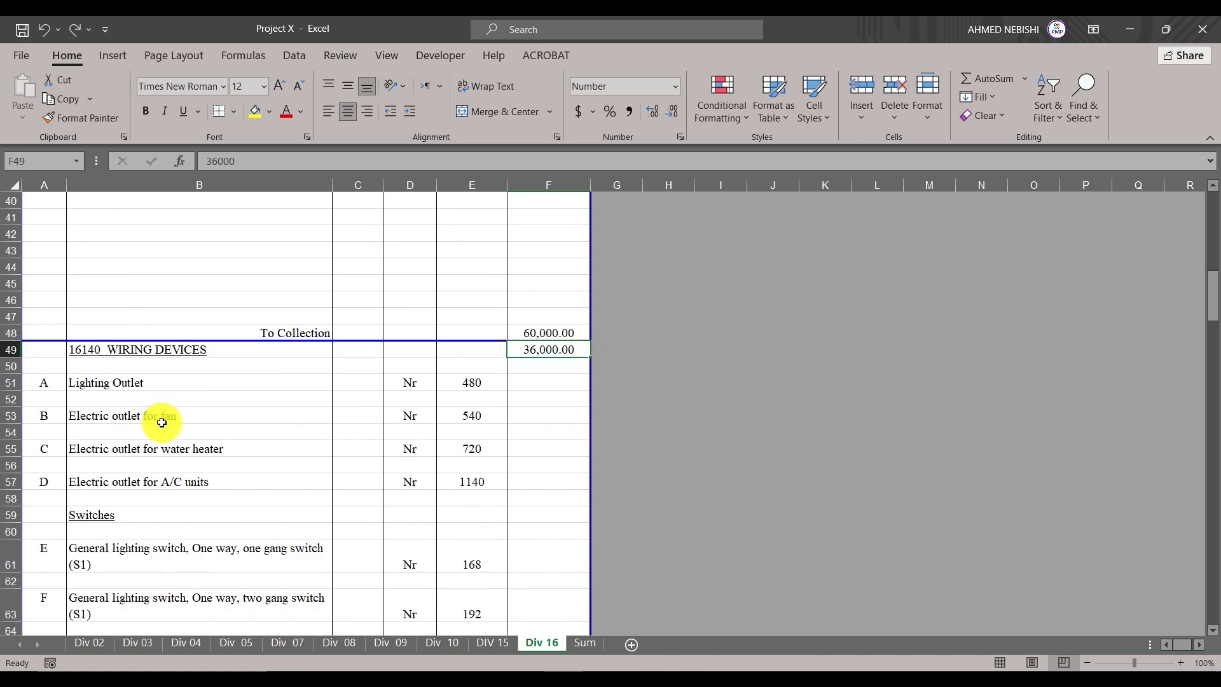
pyautogui.scroll(-3, 213, 382)
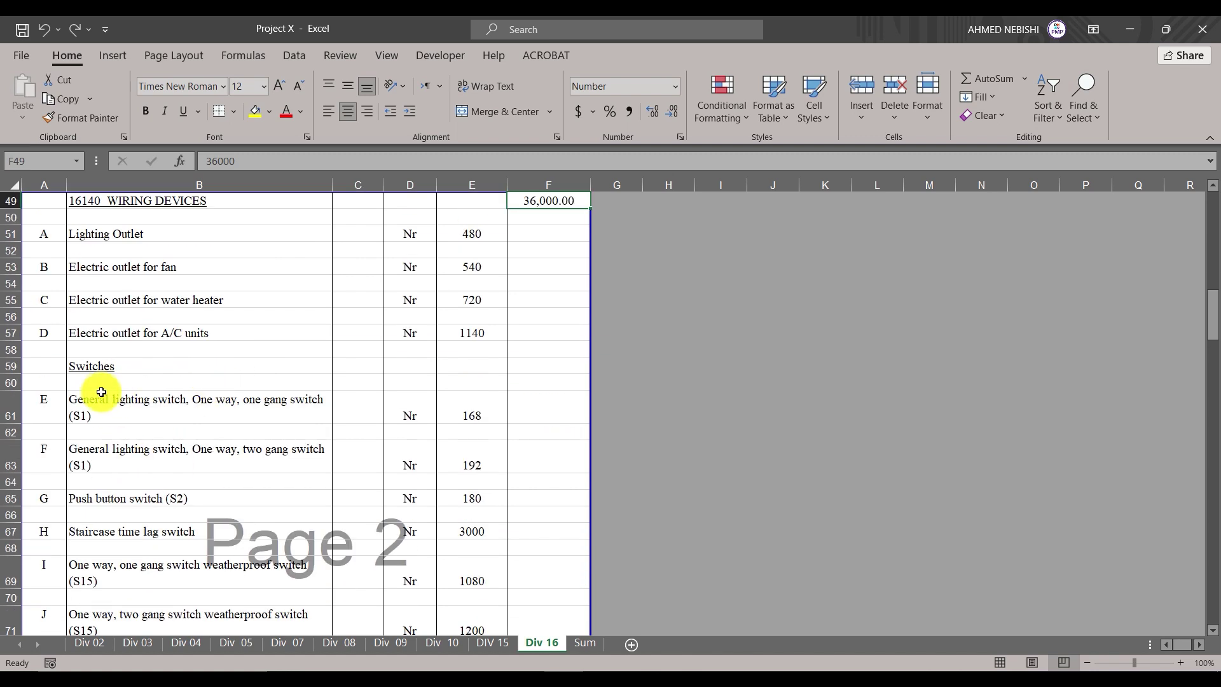
pyautogui.click(95, 365)
pyautogui.scroll(-2, 487, 423)
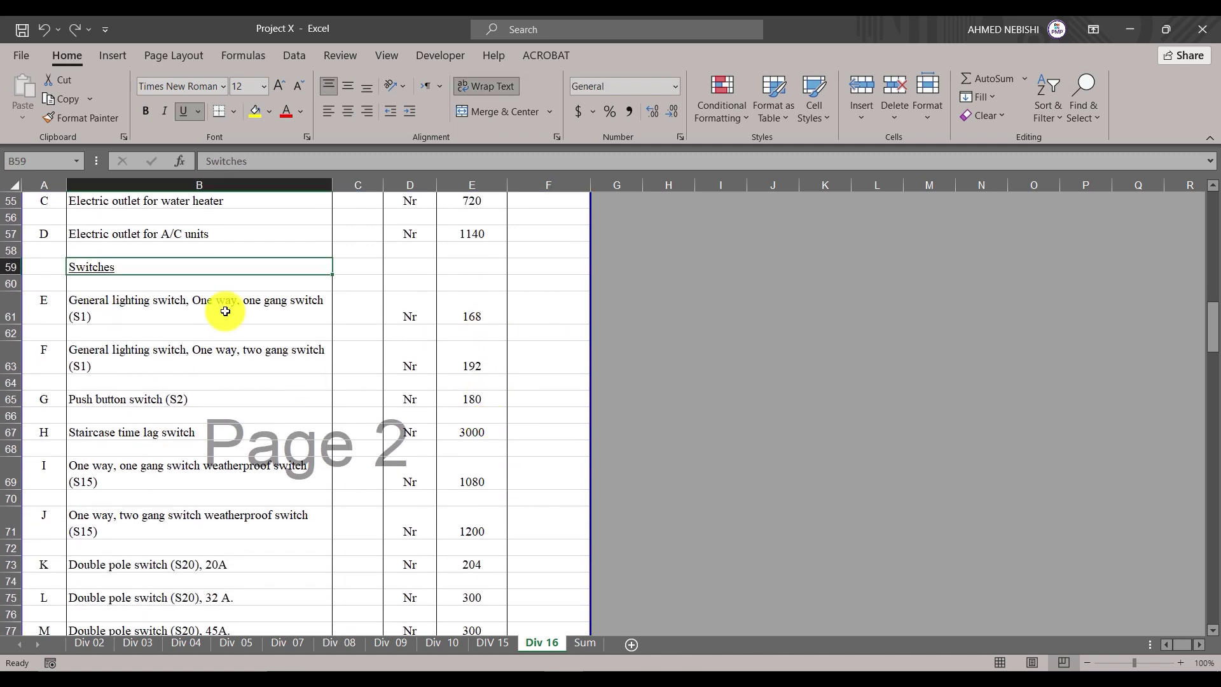
pyautogui.scroll(-1, 387, 419)
pyautogui.scroll(-1, 337, 434)
pyautogui.scroll(-2, 248, 473)
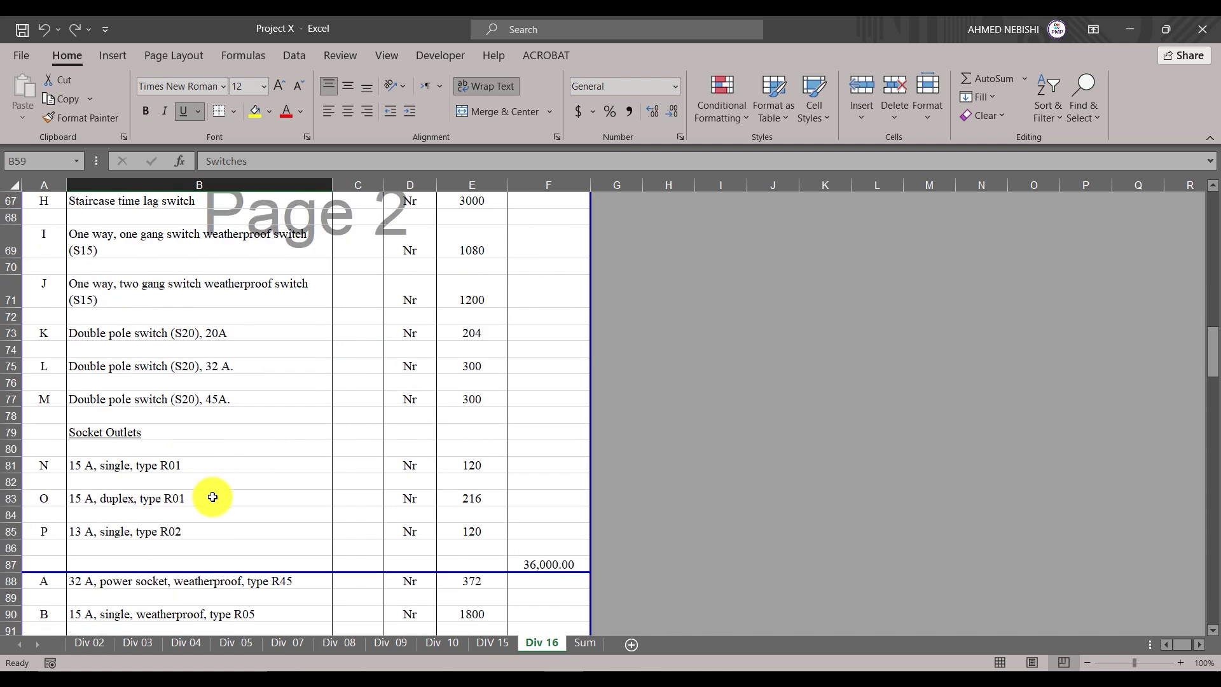
pyautogui.scroll(-1, 215, 463)
pyautogui.scroll(-2, 217, 469)
pyautogui.scroll(-2, 376, 471)
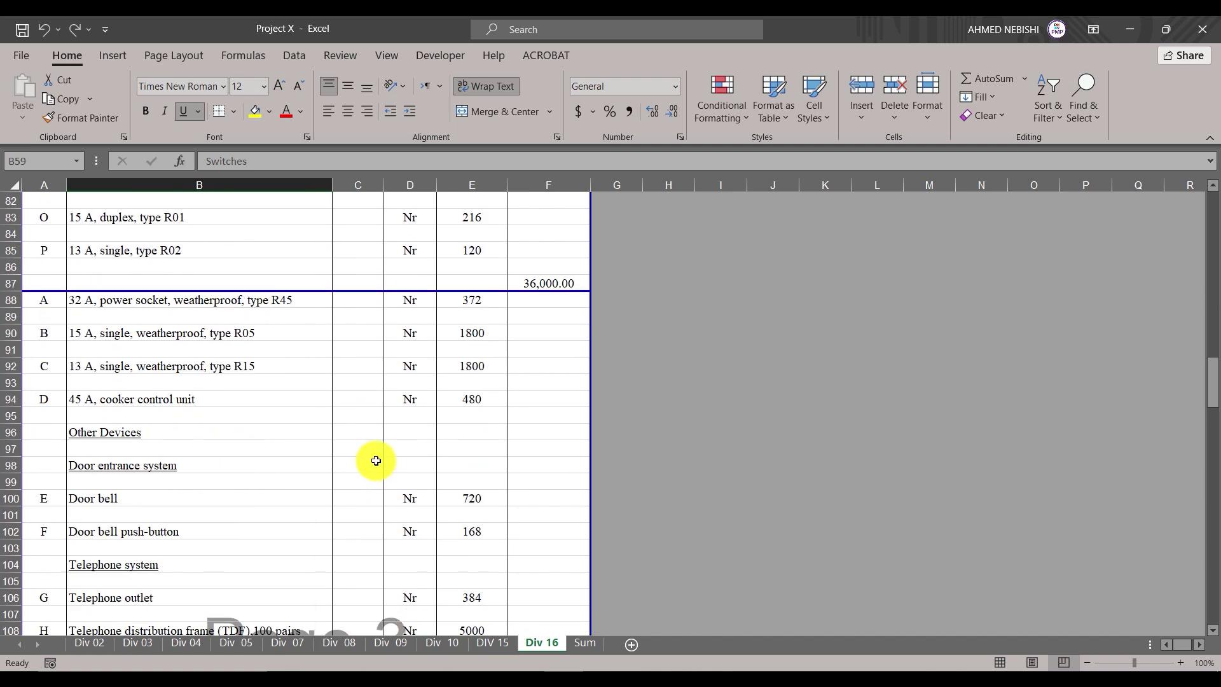
pyautogui.scroll(-2, 381, 423)
pyautogui.scroll(-2, 401, 421)
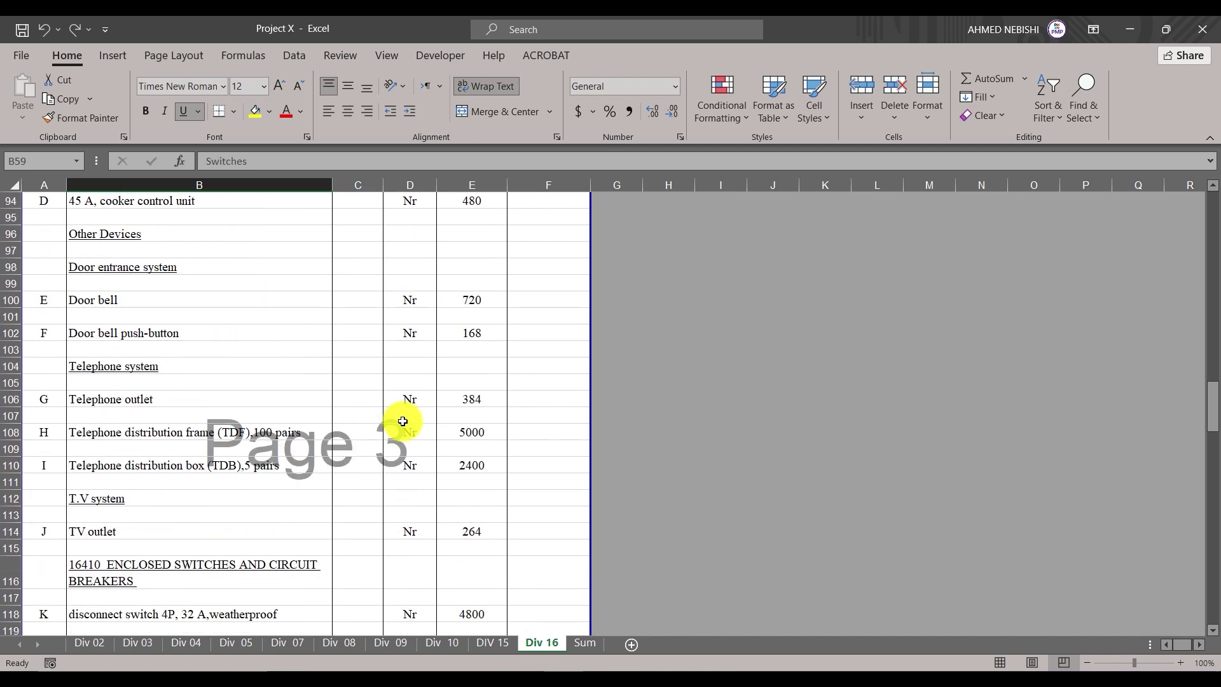
pyautogui.scroll(-3, 401, 420)
pyautogui.scroll(-2, 403, 423)
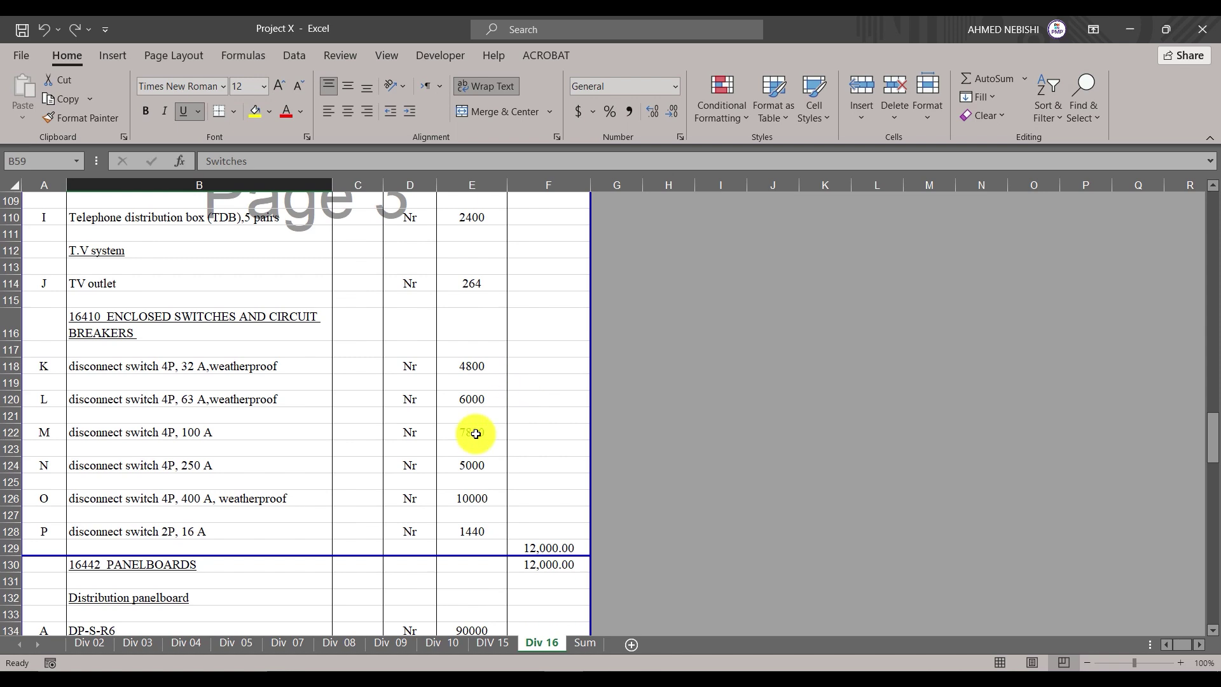
pyautogui.scroll(3, 475, 434)
pyautogui.scroll(4, 476, 434)
pyautogui.scroll(5, 476, 434)
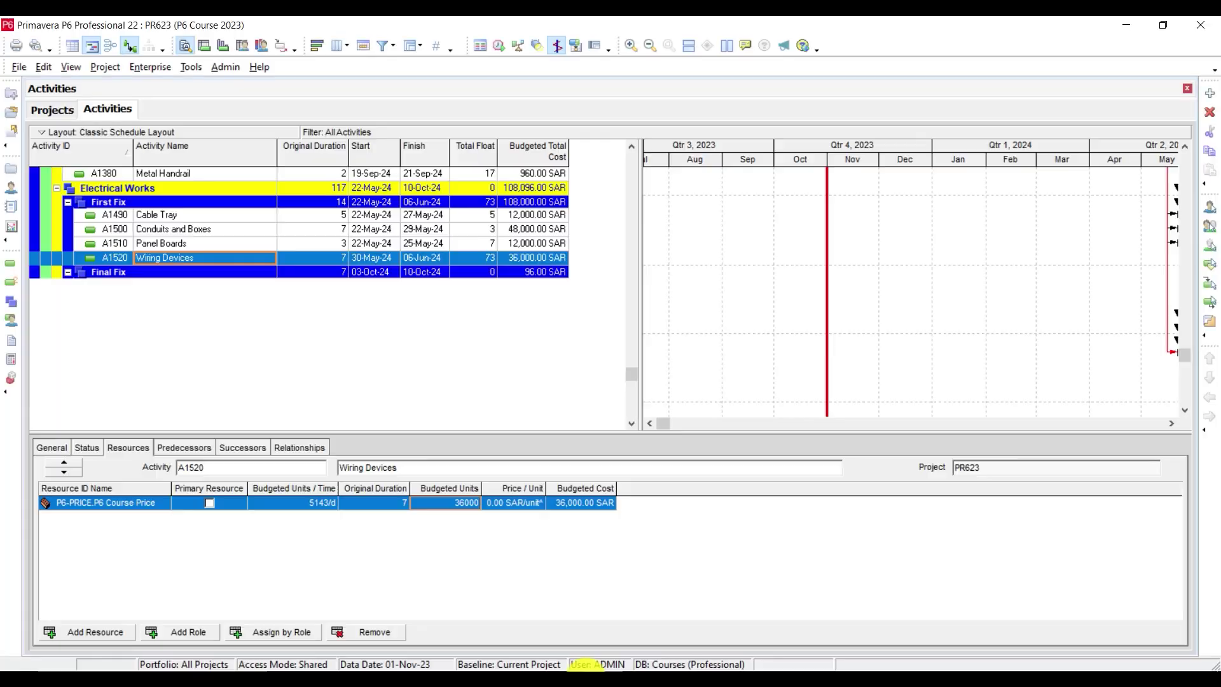
# Set A1530 Switches' budgeted units to 1600, giving a 1,600.00 SAR budgeted cost
pyautogui.scroll(-2, 292, 342)
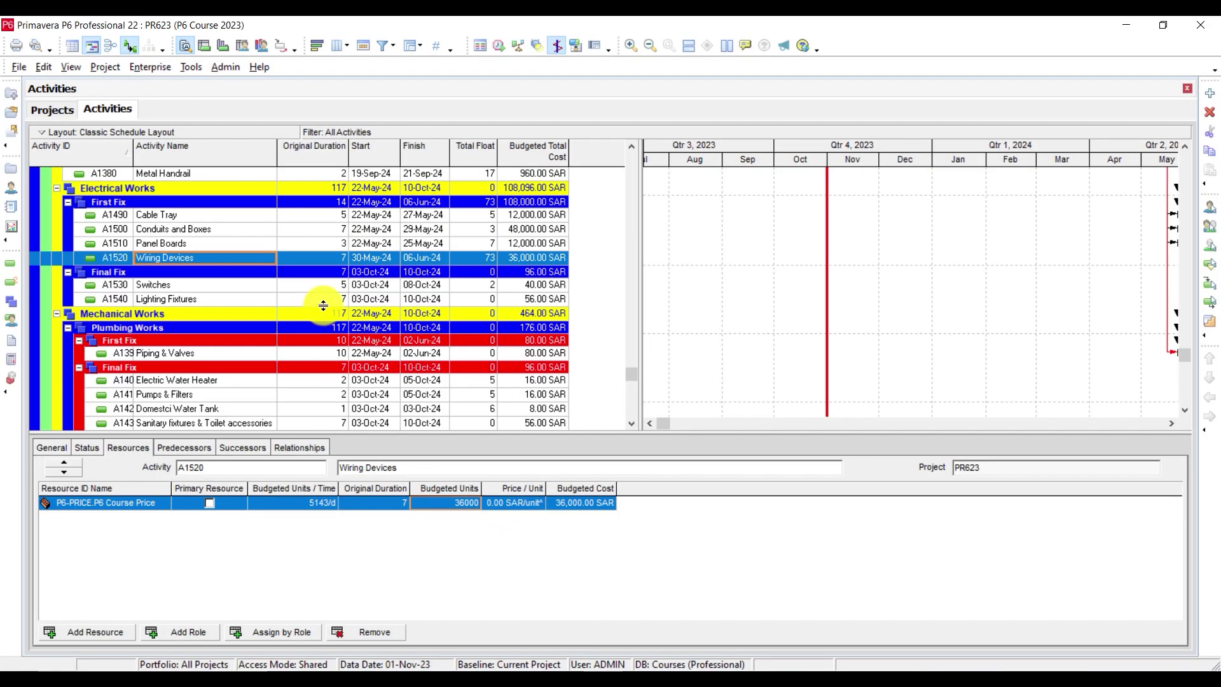
pyautogui.scroll(-2, 291, 343)
pyautogui.scroll(-2, 292, 342)
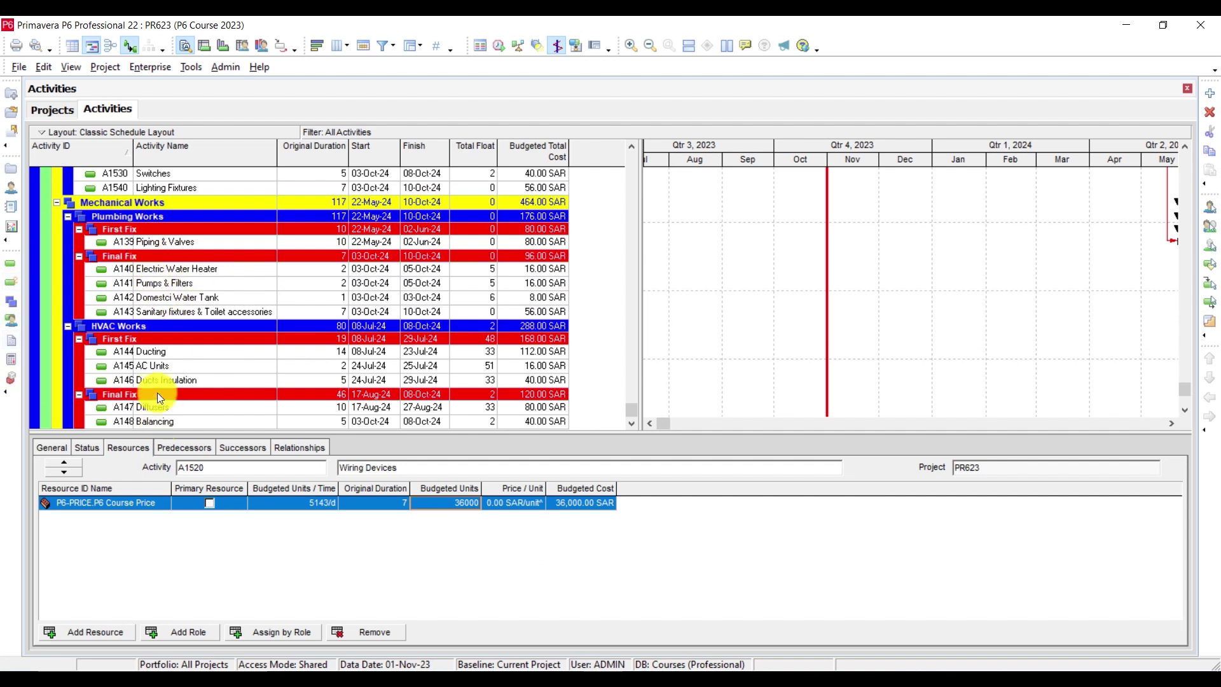
pyautogui.scroll(1, 178, 362)
pyautogui.scroll(2, 197, 335)
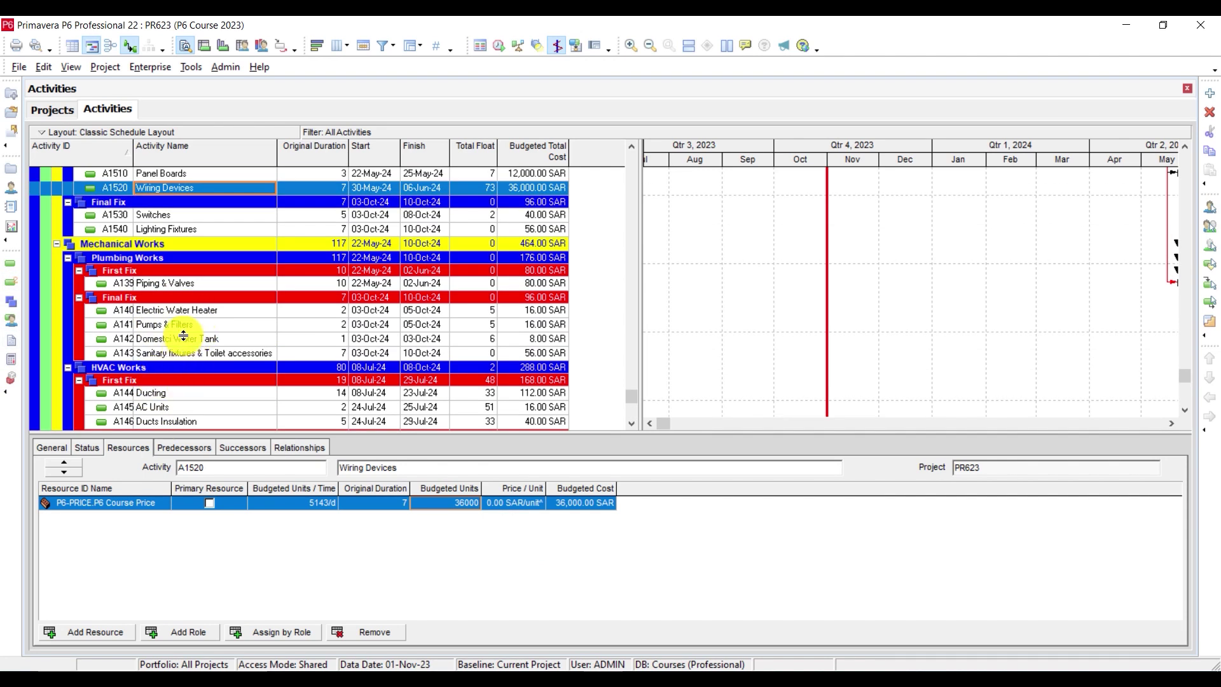
pyautogui.scroll(2, 183, 335)
pyautogui.scroll(1, 161, 278)
pyautogui.click(162, 257)
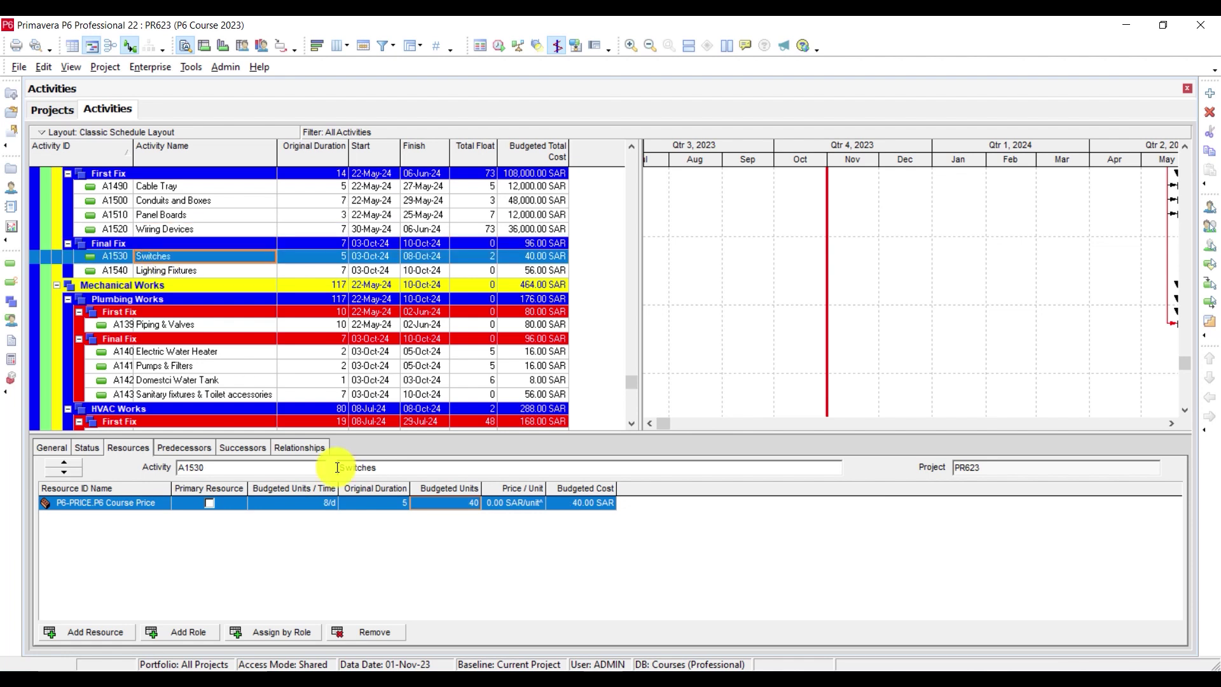
pyautogui.click(466, 504)
pyautogui.write('1600')
pyautogui.press('Return')
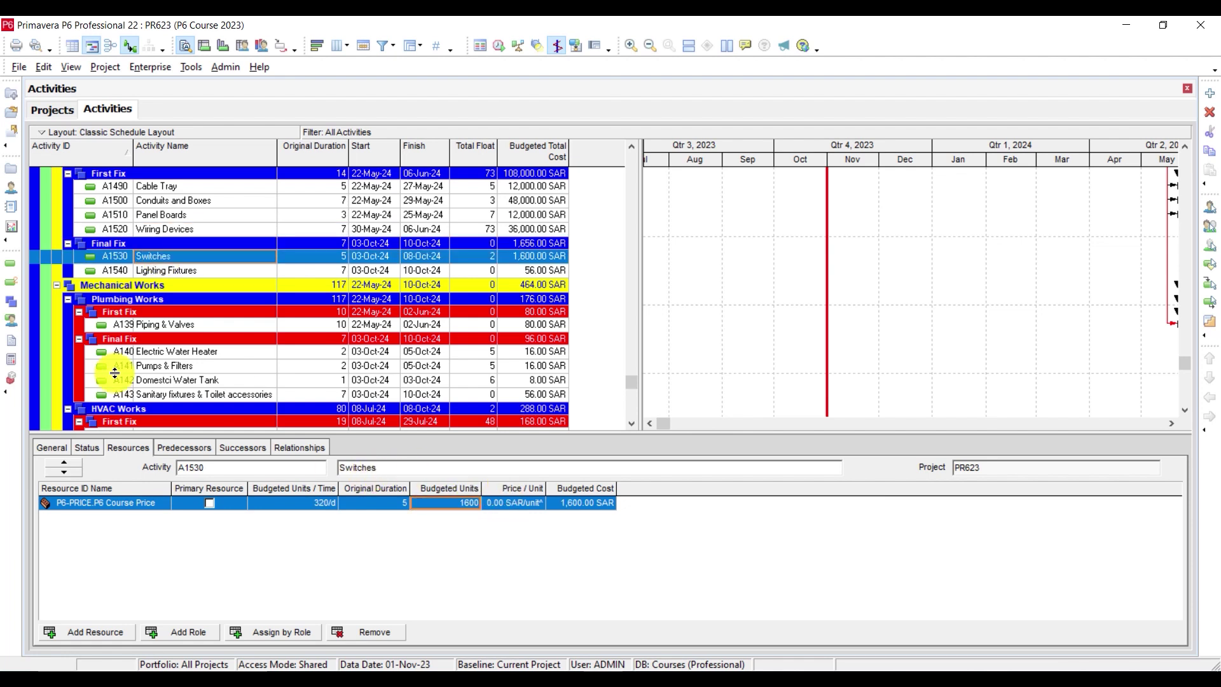
pyautogui.click(174, 272)
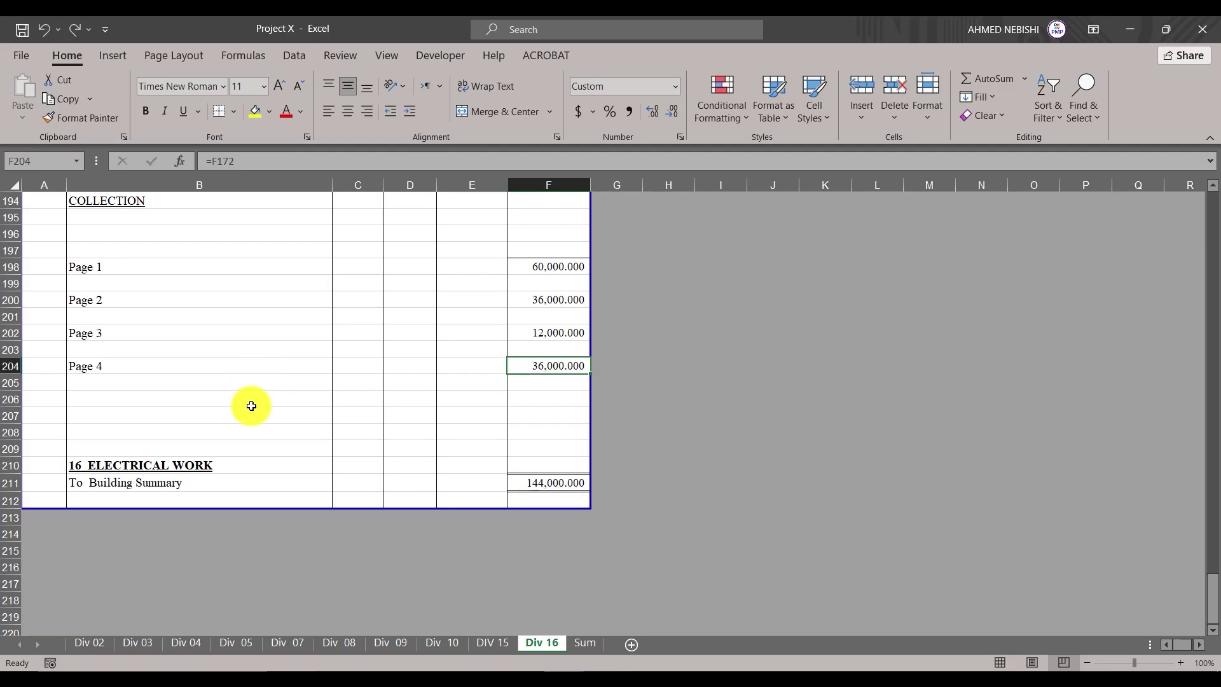
# Scroll up Div 16 from the Collection totals to the 24,000.00 Lighting Fixtures subtotal
pyautogui.scroll(7, 248, 406)
pyautogui.scroll(5, 200, 458)
pyautogui.scroll(8, 198, 459)
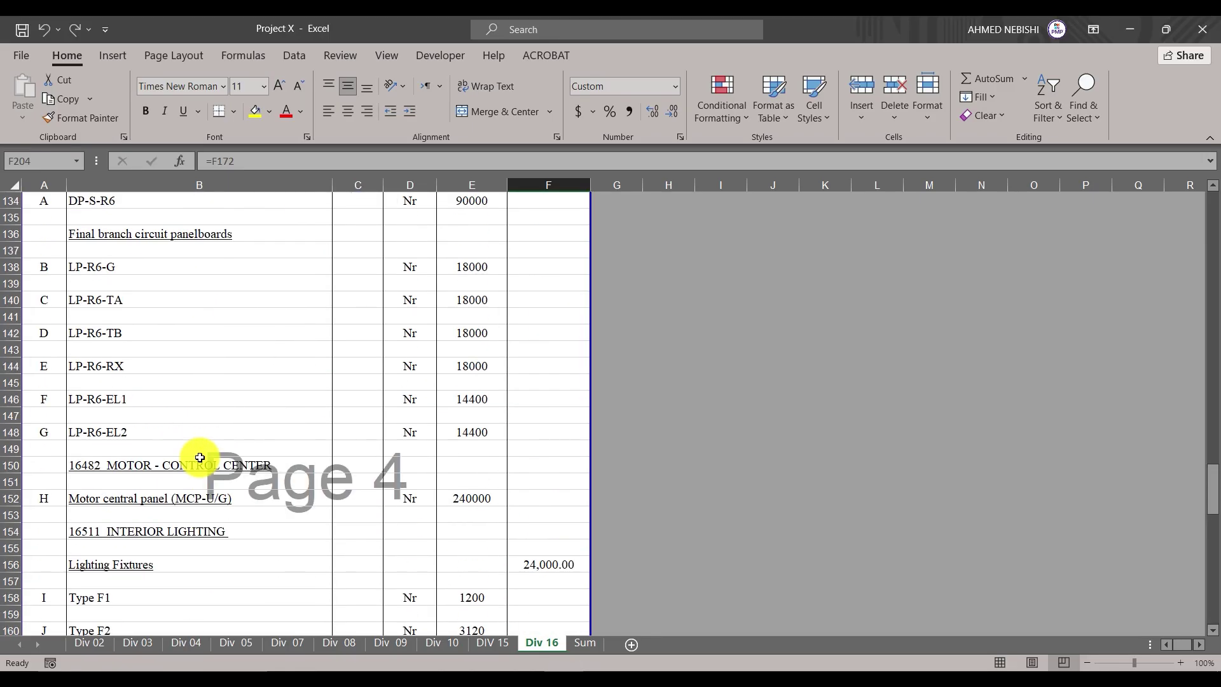
pyautogui.scroll(2, 187, 474)
pyautogui.scroll(1, 186, 478)
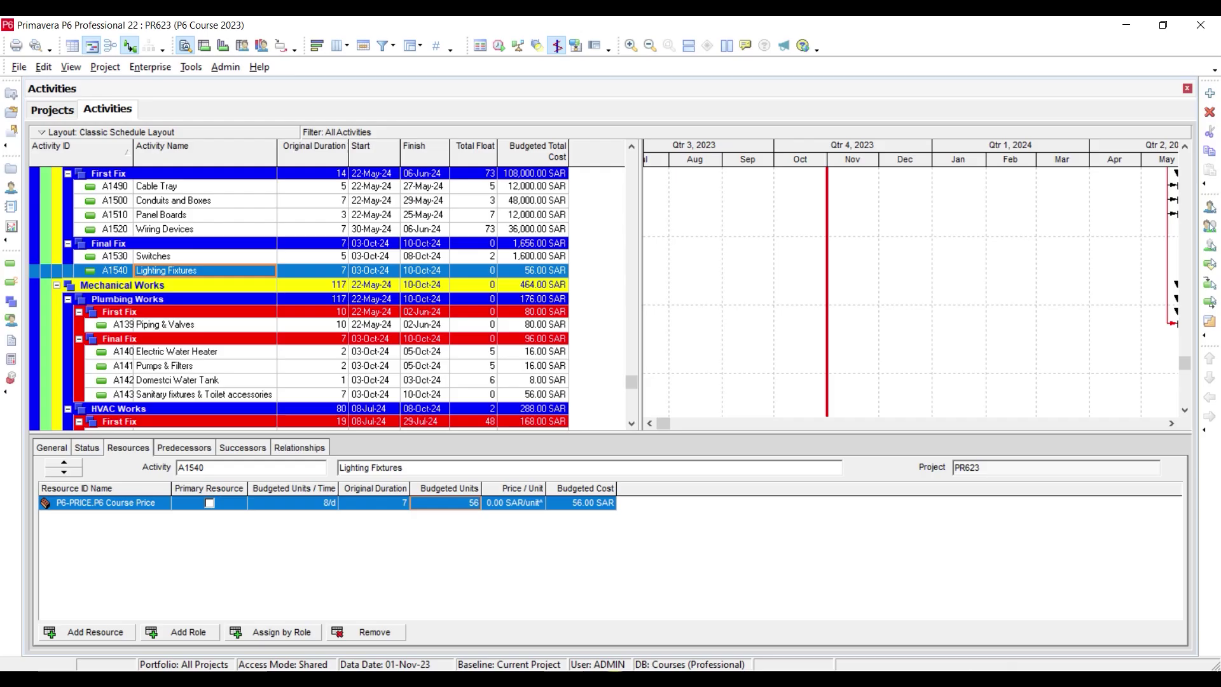
# Enter 24000 budgeted units for A1540 Lighting Fixtures and check the resulting totals
pyautogui.click(457, 504)
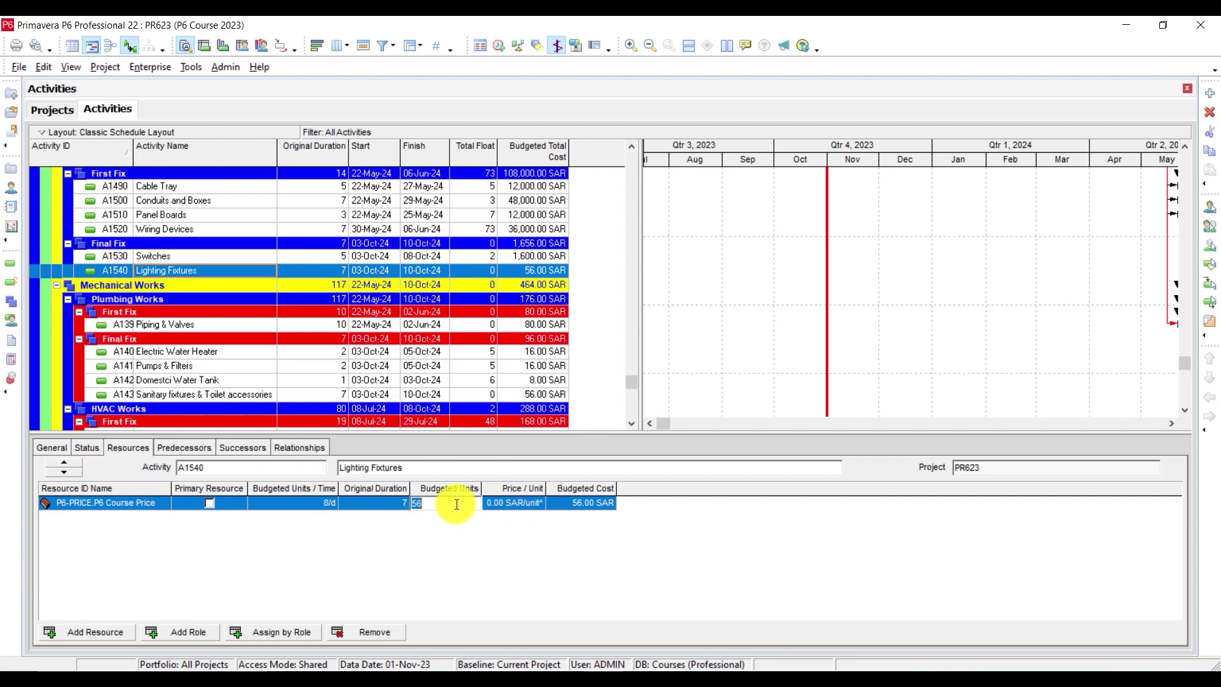
pyautogui.write('24000')
pyautogui.press('Return')
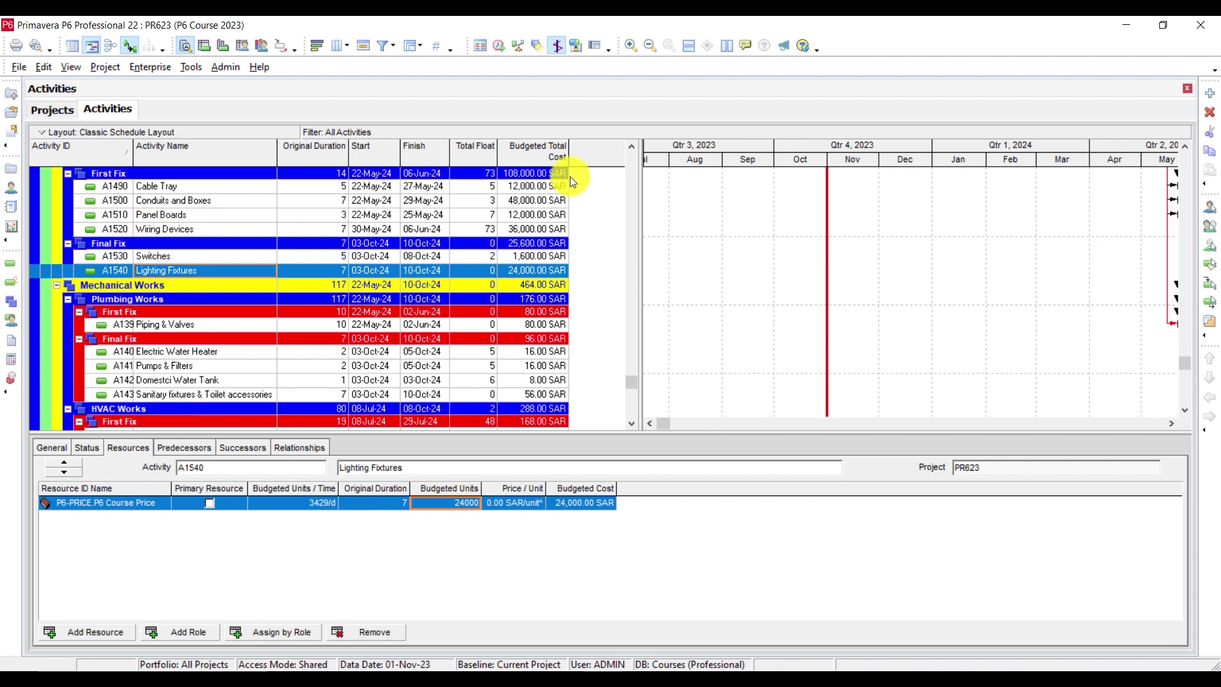
pyautogui.scroll(1, 528, 318)
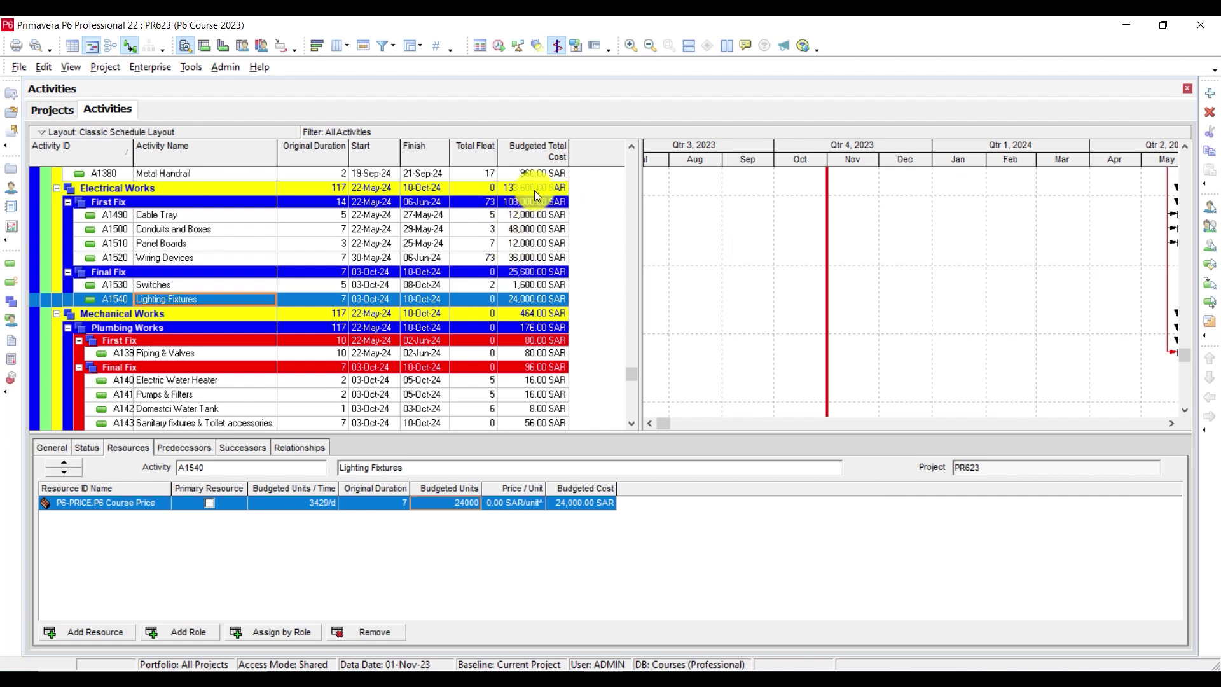
pyautogui.scroll(-4, 299, 299)
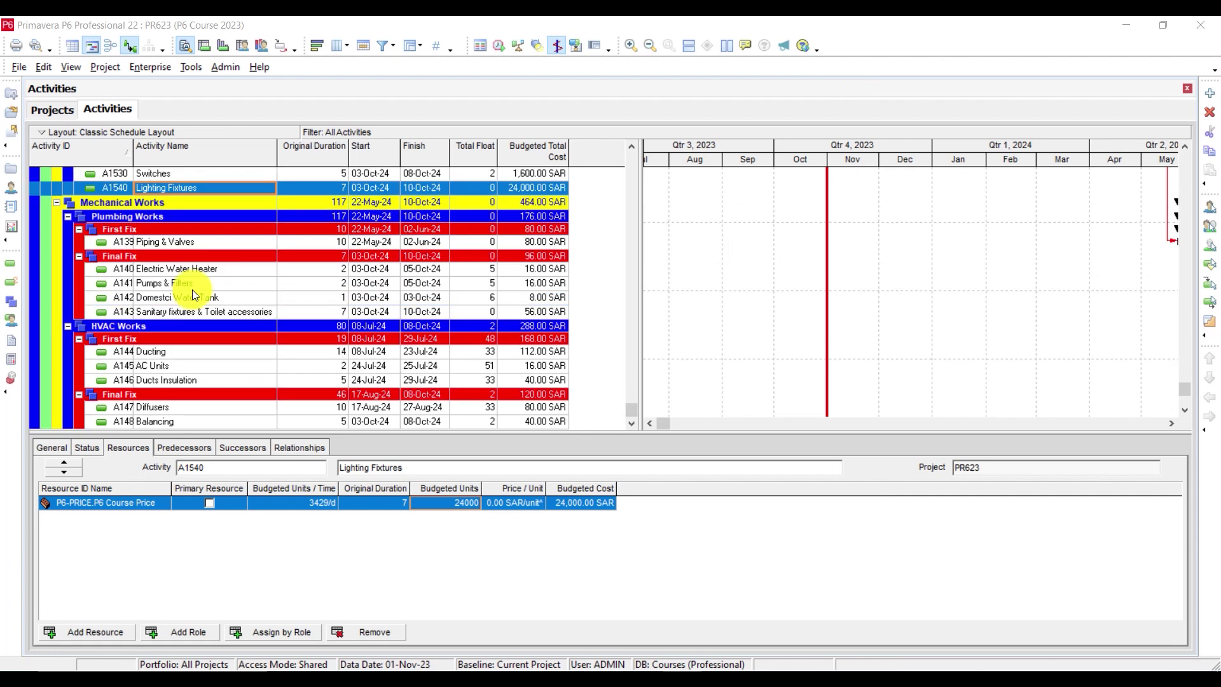
pyautogui.scroll(1, 181, 320)
pyautogui.scroll(-1, 181, 322)
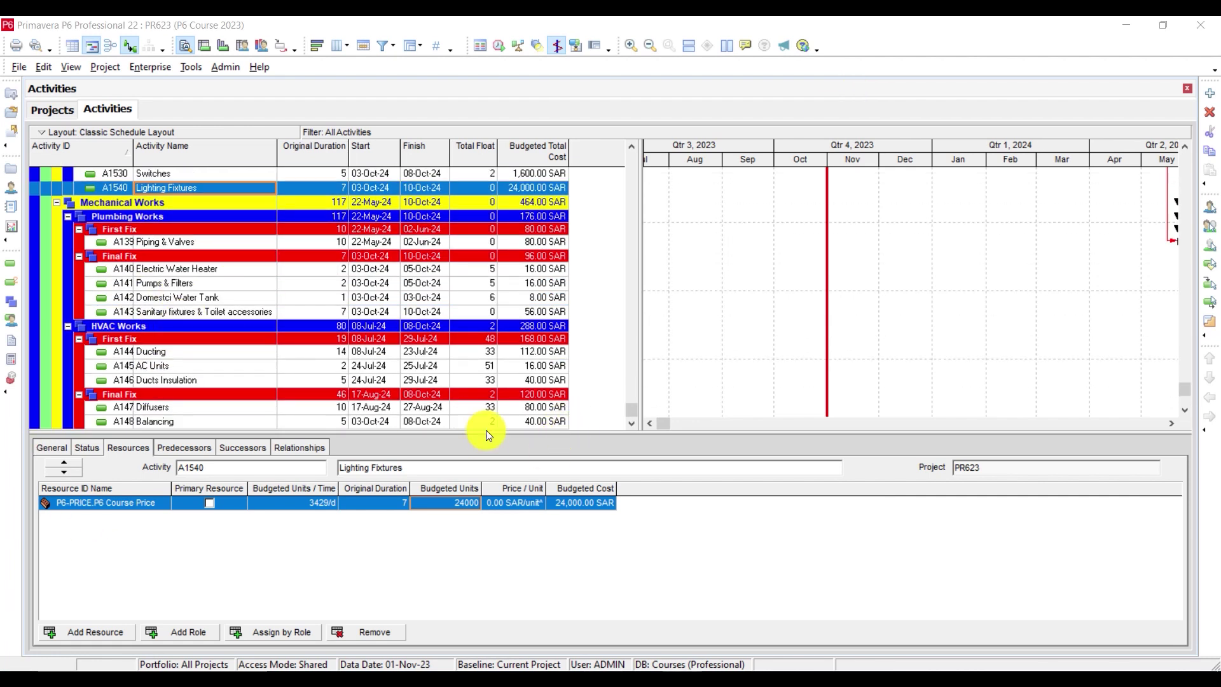
# Open the DIV 15 mechanical works sheet and scroll to the water supply pipe items
pyautogui.scroll(-5, 283, 324)
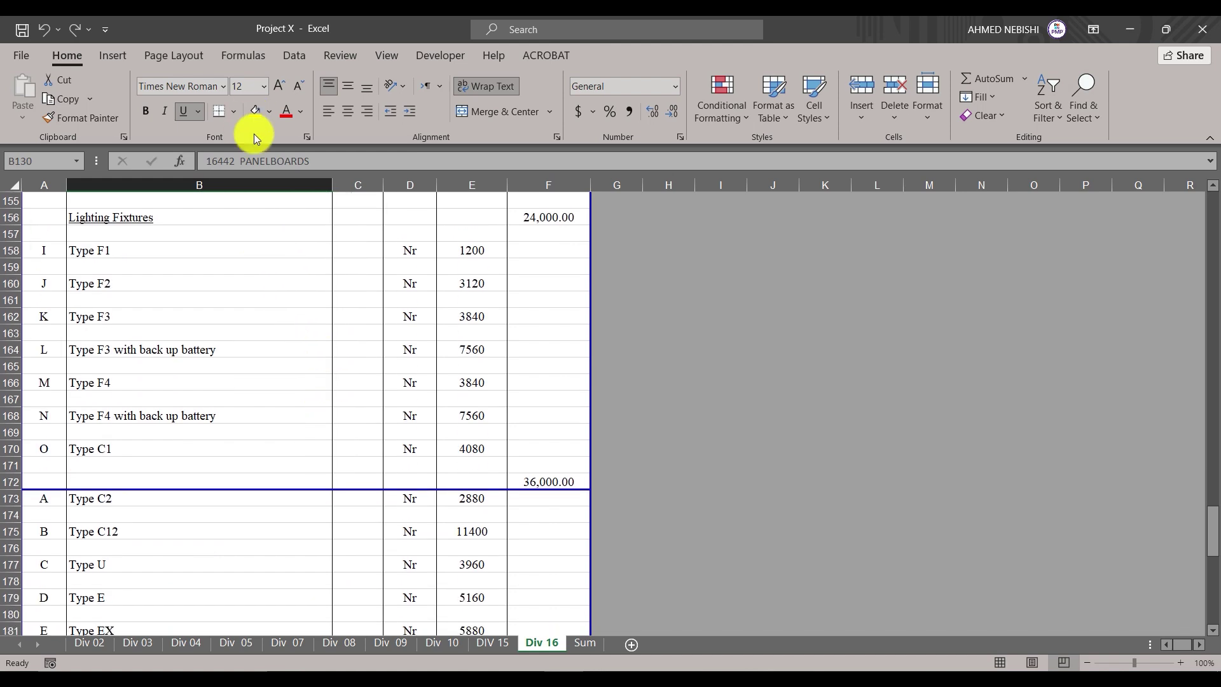
pyautogui.scroll(-8, 476, 565)
pyautogui.click(505, 643)
pyautogui.scroll(10, 266, 388)
pyautogui.scroll(10, 266, 388)
pyautogui.scroll(10, 267, 388)
pyautogui.scroll(8, 267, 389)
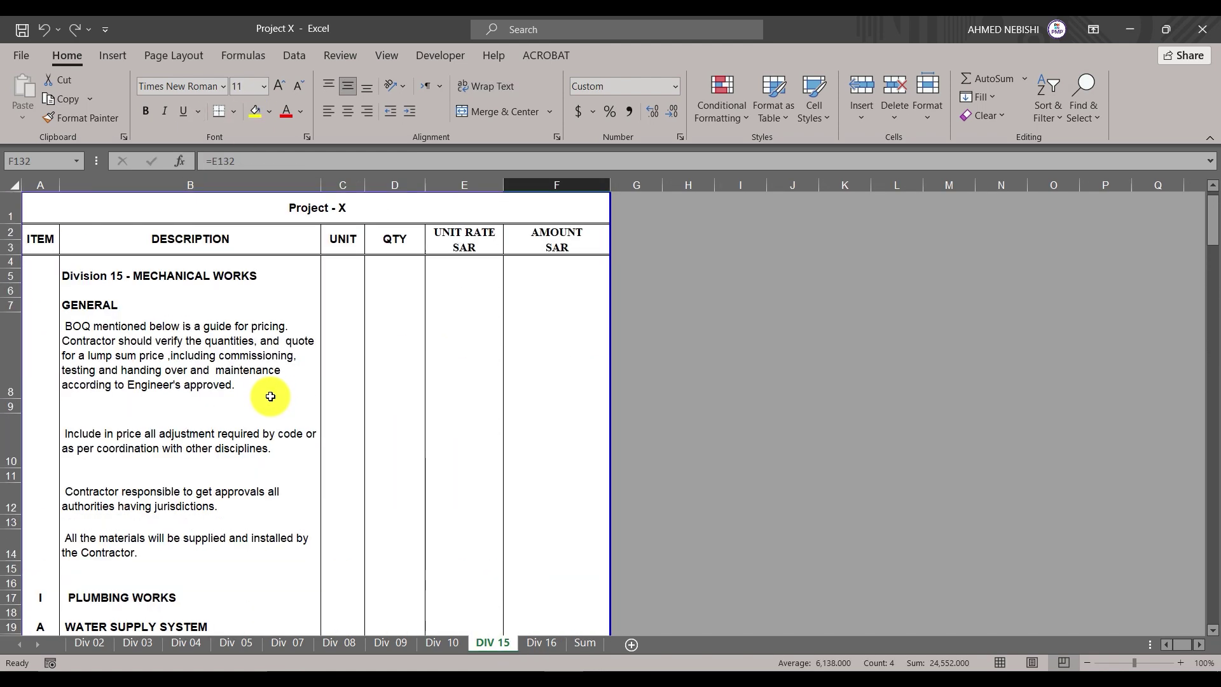
pyautogui.scroll(-3, 344, 267)
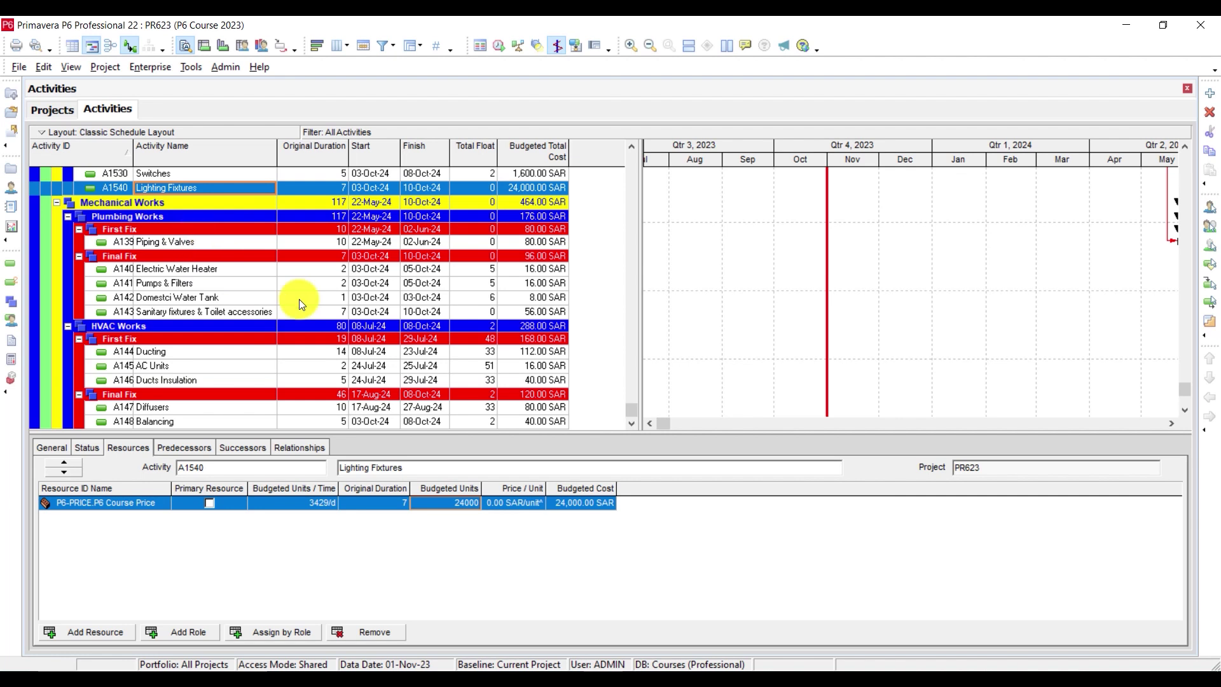
pyautogui.click(560, 669)
pyautogui.scroll(3, 87, 367)
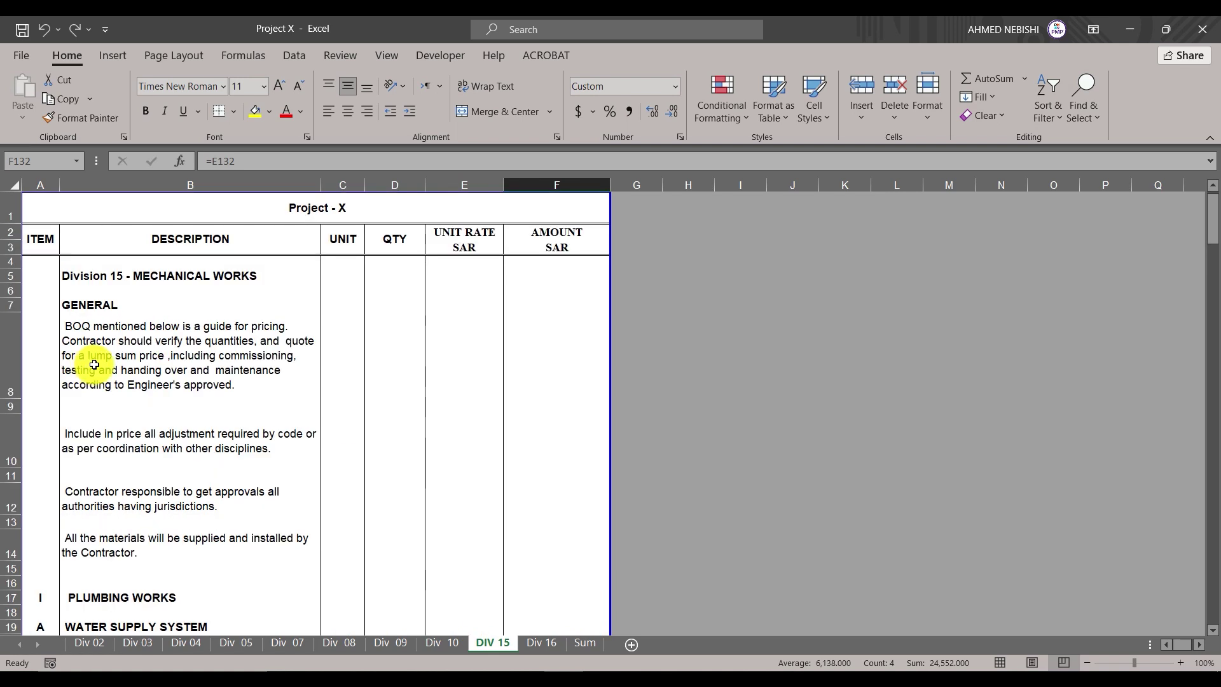
pyautogui.scroll(-3, 142, 304)
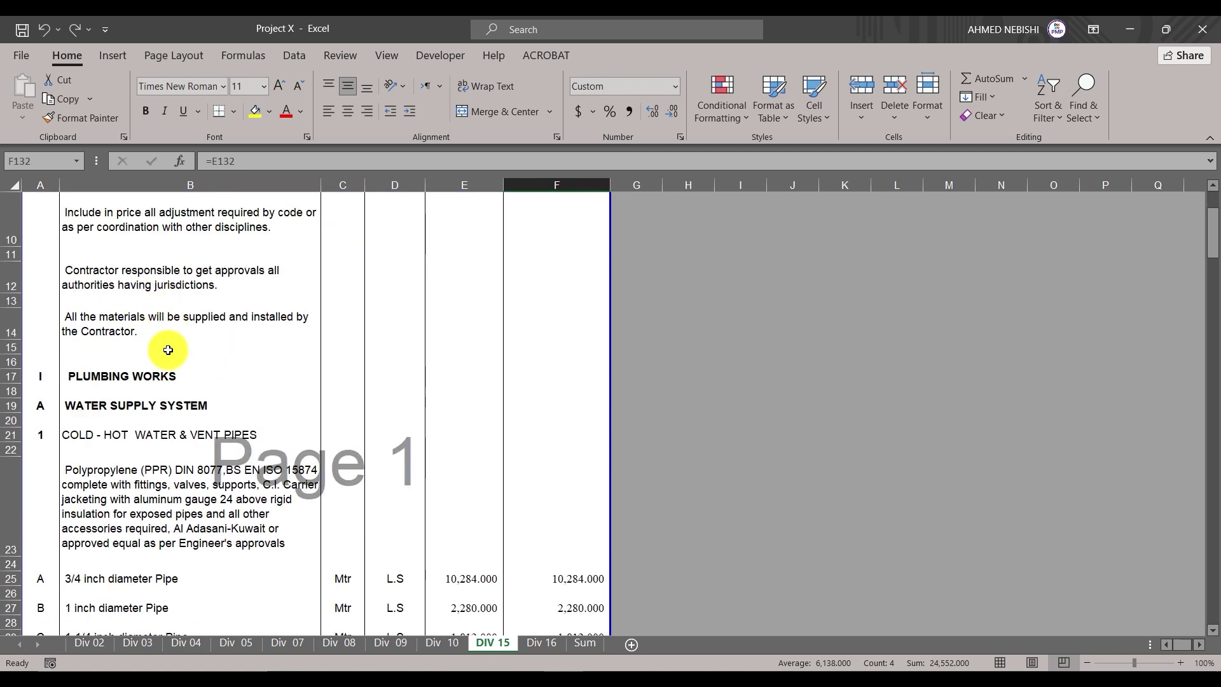
pyautogui.scroll(-1, 166, 346)
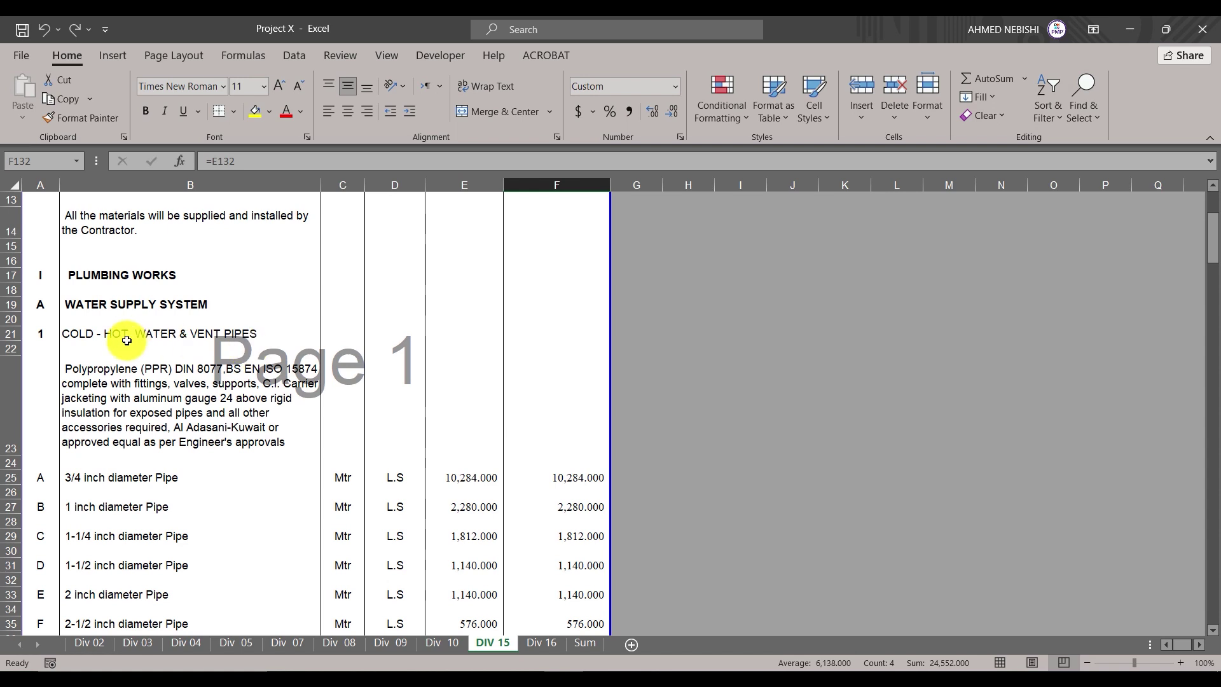
pyautogui.scroll(-1, 225, 333)
pyautogui.scroll(-1, 226, 333)
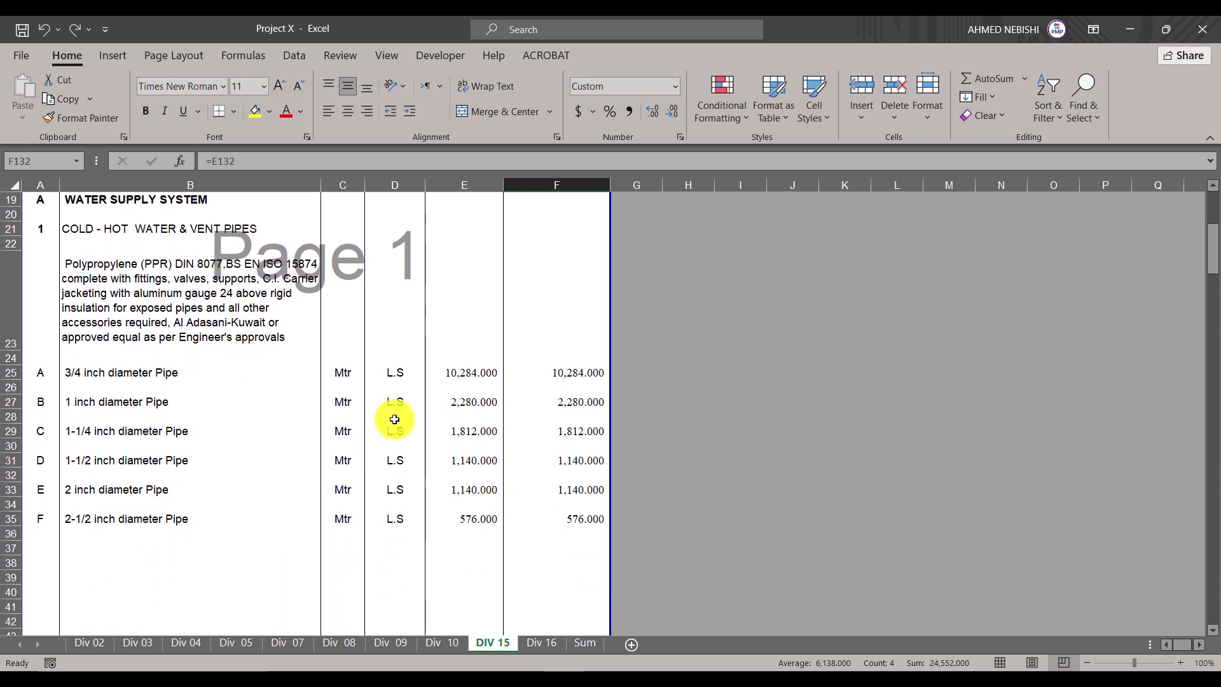
# Select the water supply pipe amounts F25:F35
pyautogui.moveTo(558, 373); pyautogui.dragTo(561, 520)
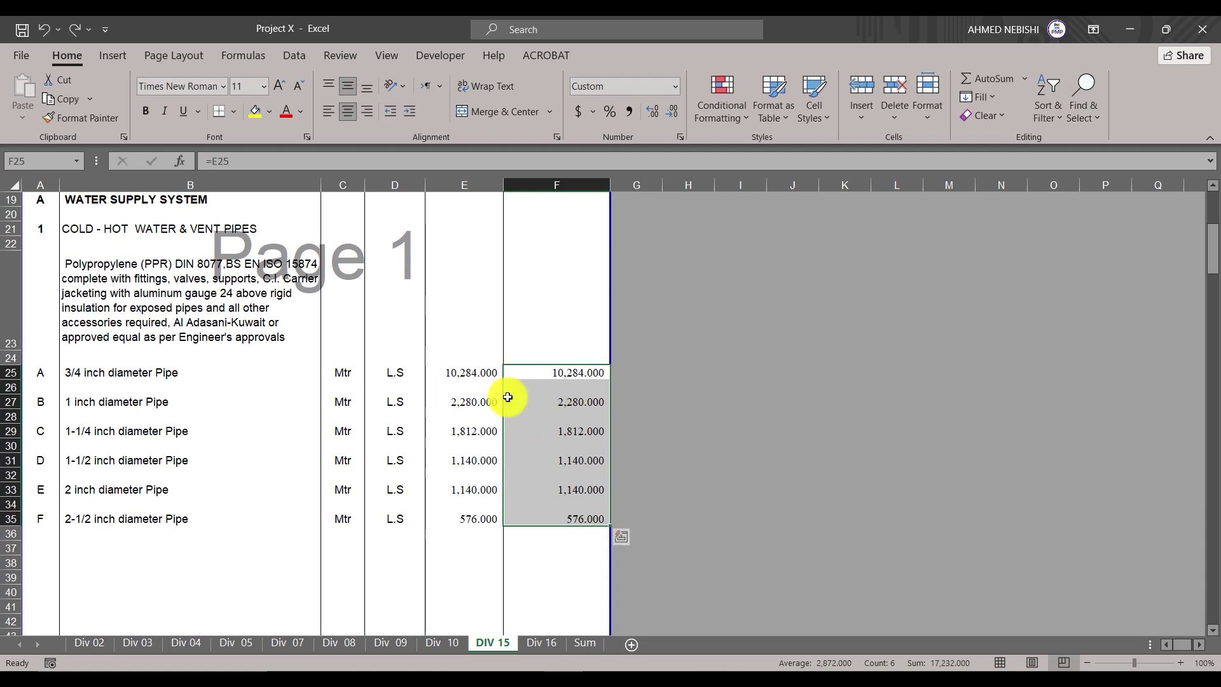
pyautogui.scroll(-3, 570, 422)
pyautogui.scroll(-3, 570, 421)
pyautogui.scroll(-3, 570, 421)
pyautogui.scroll(-2, 570, 422)
pyautogui.scroll(-1, 570, 422)
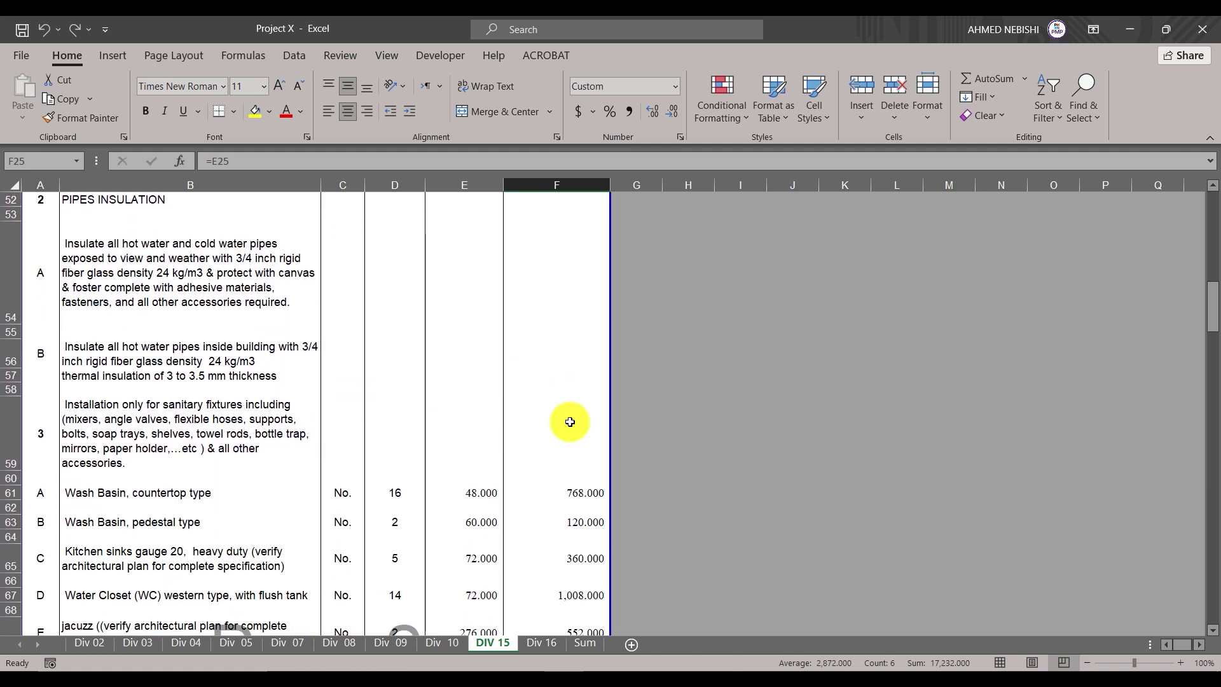
pyautogui.scroll(-2, 570, 421)
pyautogui.scroll(-1, 567, 420)
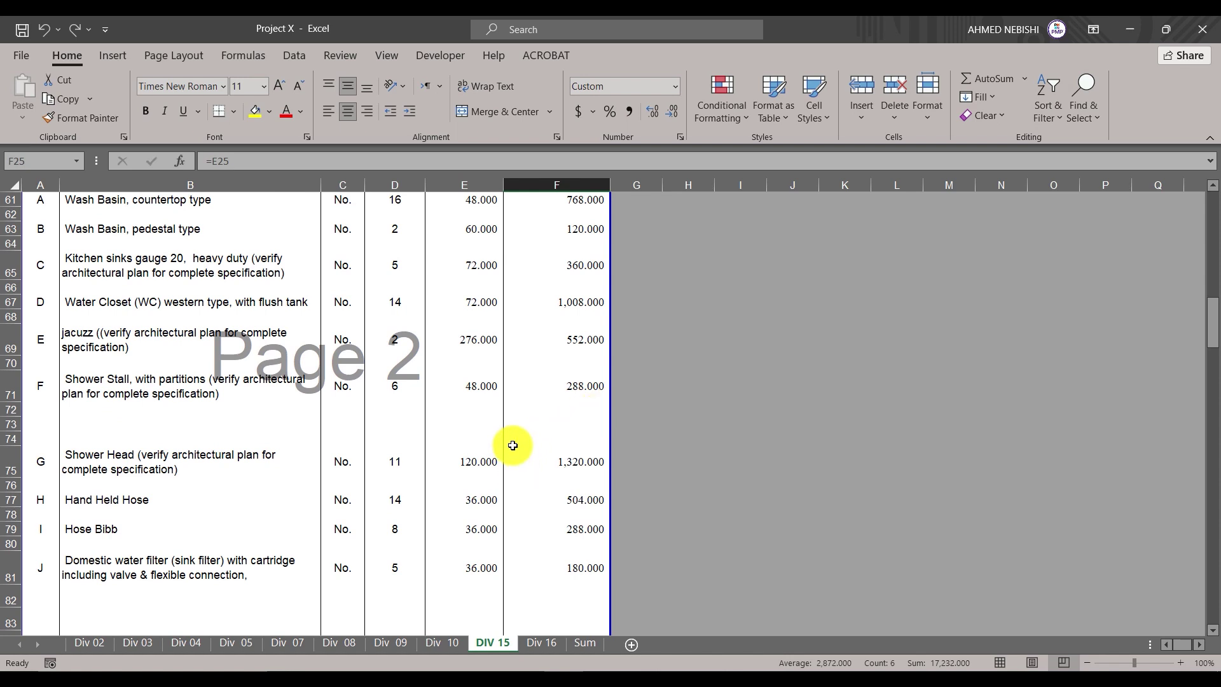
pyautogui.scroll(1, 512, 445)
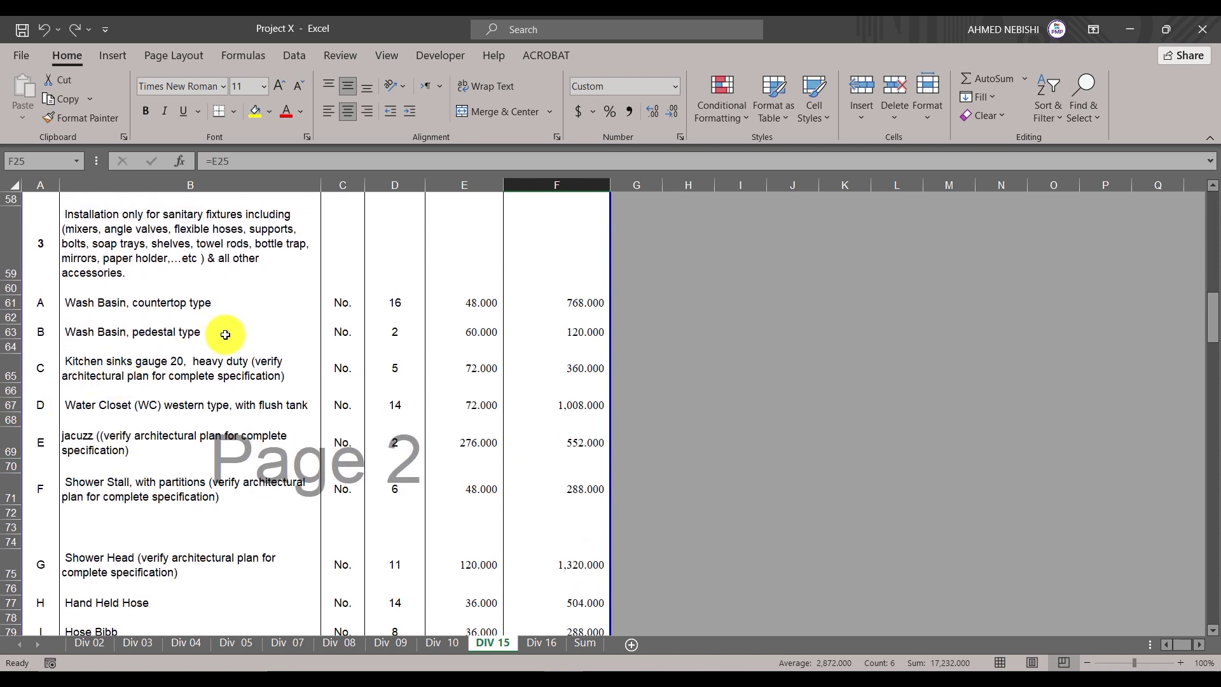
pyautogui.scroll(1, 292, 354)
pyautogui.scroll(-3, 362, 390)
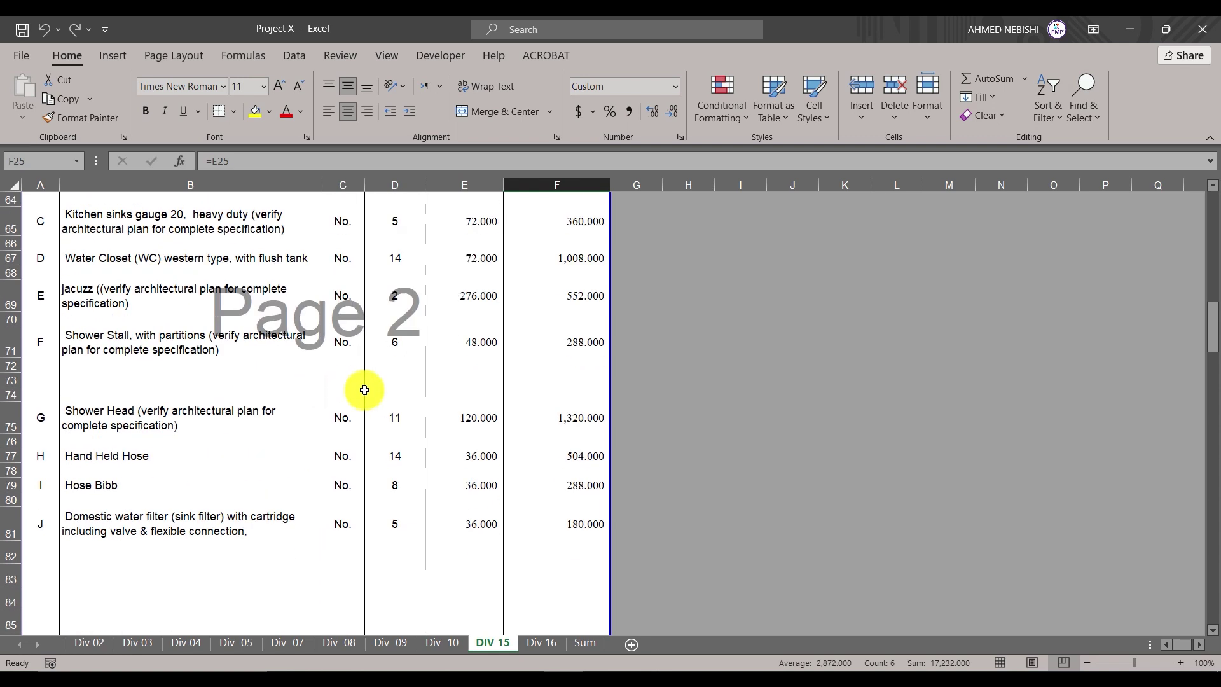
pyautogui.scroll(-3, 471, 398)
pyautogui.scroll(-5, 471, 398)
pyautogui.scroll(-2, 548, 409)
pyautogui.scroll(-2, 381, 385)
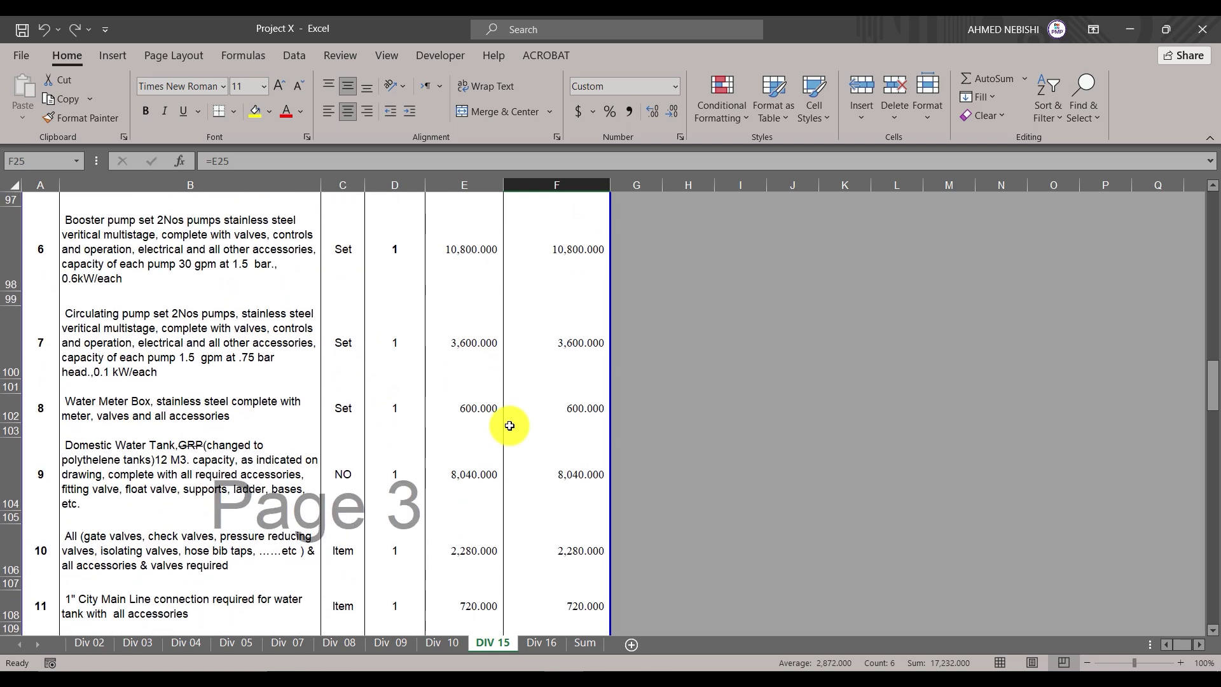
pyautogui.scroll(-2, 511, 425)
pyautogui.scroll(-2, 546, 415)
pyautogui.scroll(-3, 545, 414)
pyautogui.scroll(-1, 572, 402)
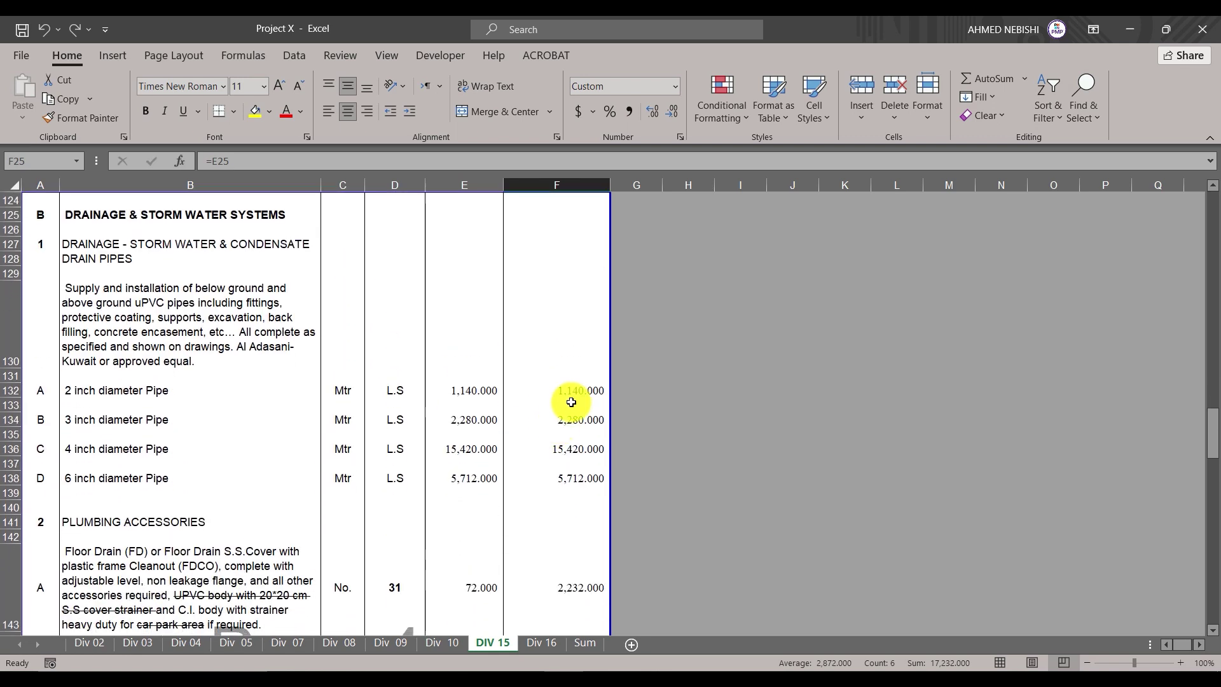
pyautogui.scroll(-1, 573, 392)
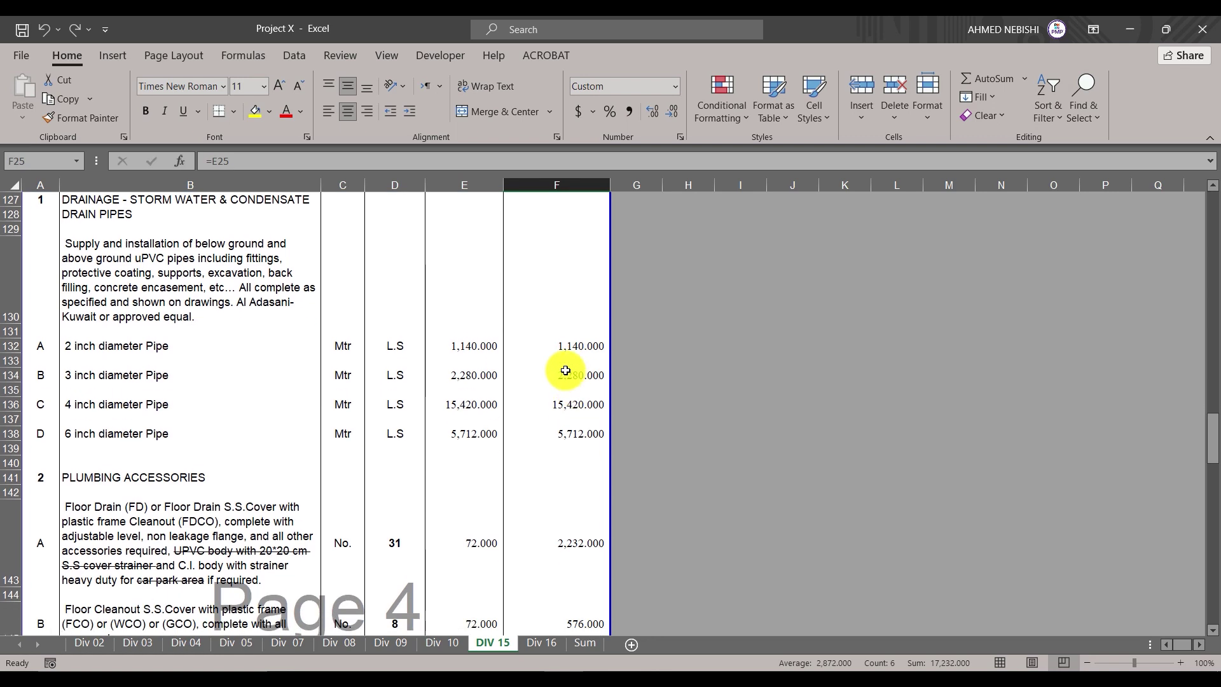
# Add the drainage pipe amounts F132:F138 to the selection for a 41,784 sum
pyautogui.moveTo(574, 351); pyautogui.dragTo(571, 431)
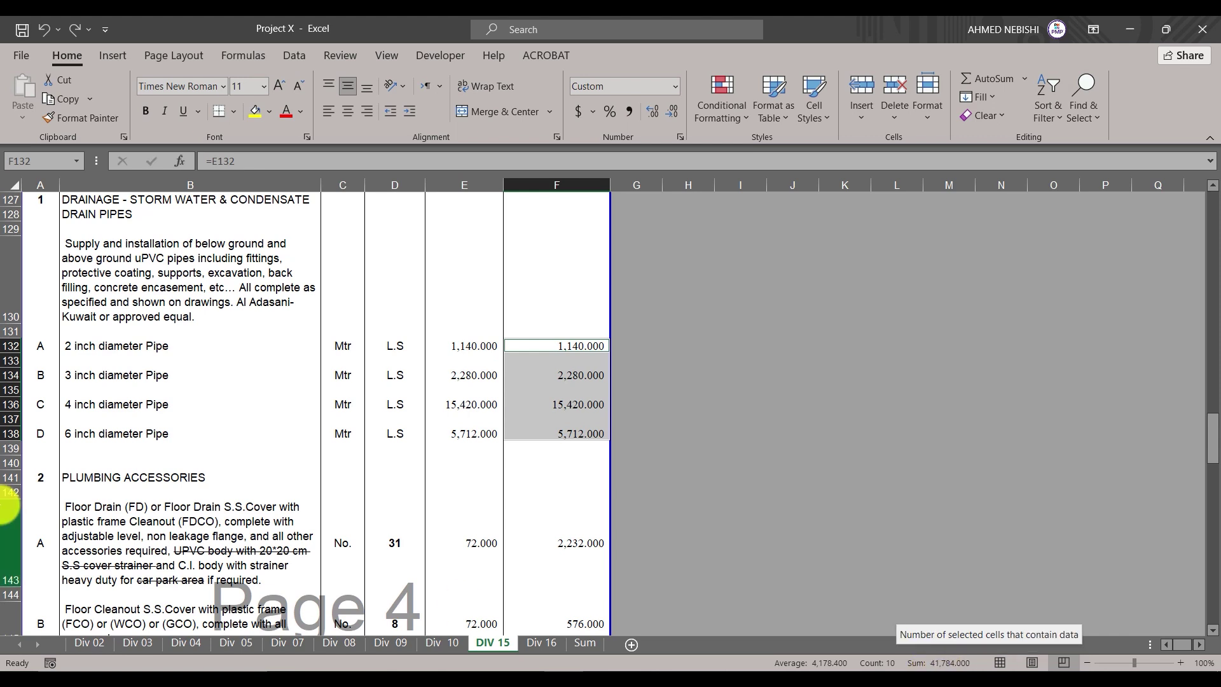
pyautogui.scroll(-3, 382, 478)
pyautogui.scroll(-3, 407, 477)
pyautogui.scroll(-2, 434, 483)
pyautogui.scroll(-2, 437, 493)
pyautogui.scroll(3, 439, 509)
pyautogui.scroll(5, 446, 517)
pyautogui.scroll(4, 496, 535)
pyautogui.scroll(4, 524, 528)
pyautogui.scroll(4, 530, 522)
pyautogui.scroll(5, 530, 523)
pyautogui.scroll(8, 530, 523)
pyautogui.scroll(2, 530, 524)
pyautogui.scroll(5, 530, 524)
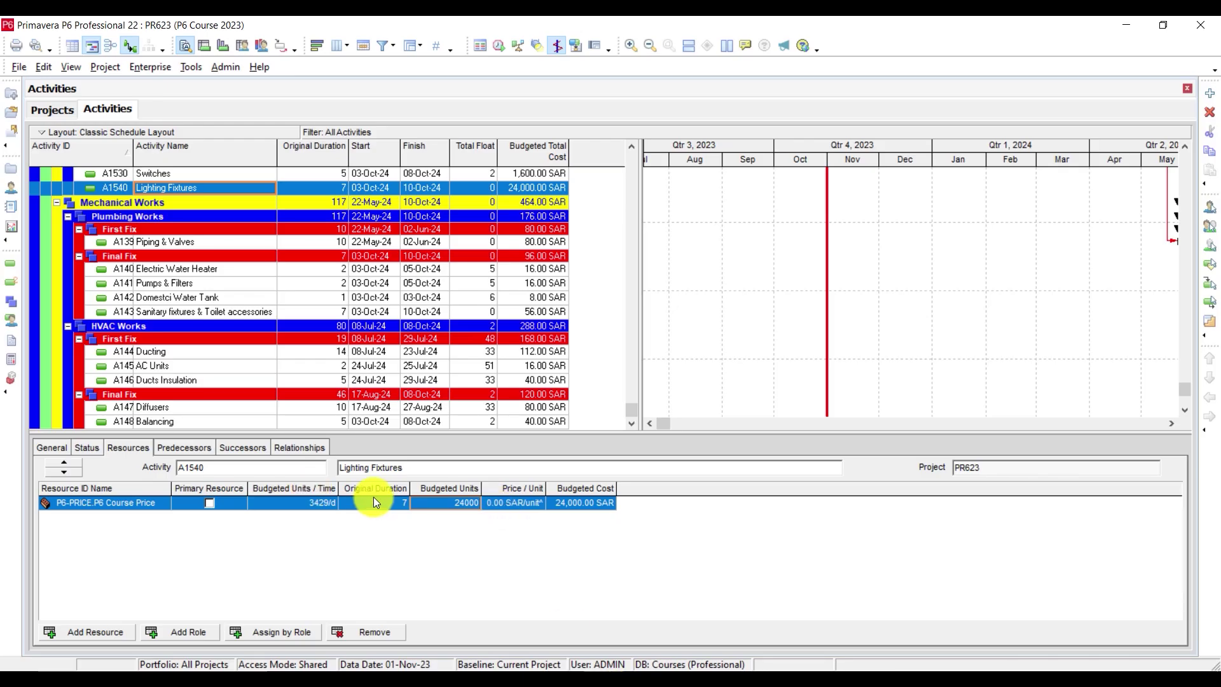
# Enter 41,784 on Lighting Fixtures, then restore its budgeted units to 24,000
pyautogui.click(453, 510)
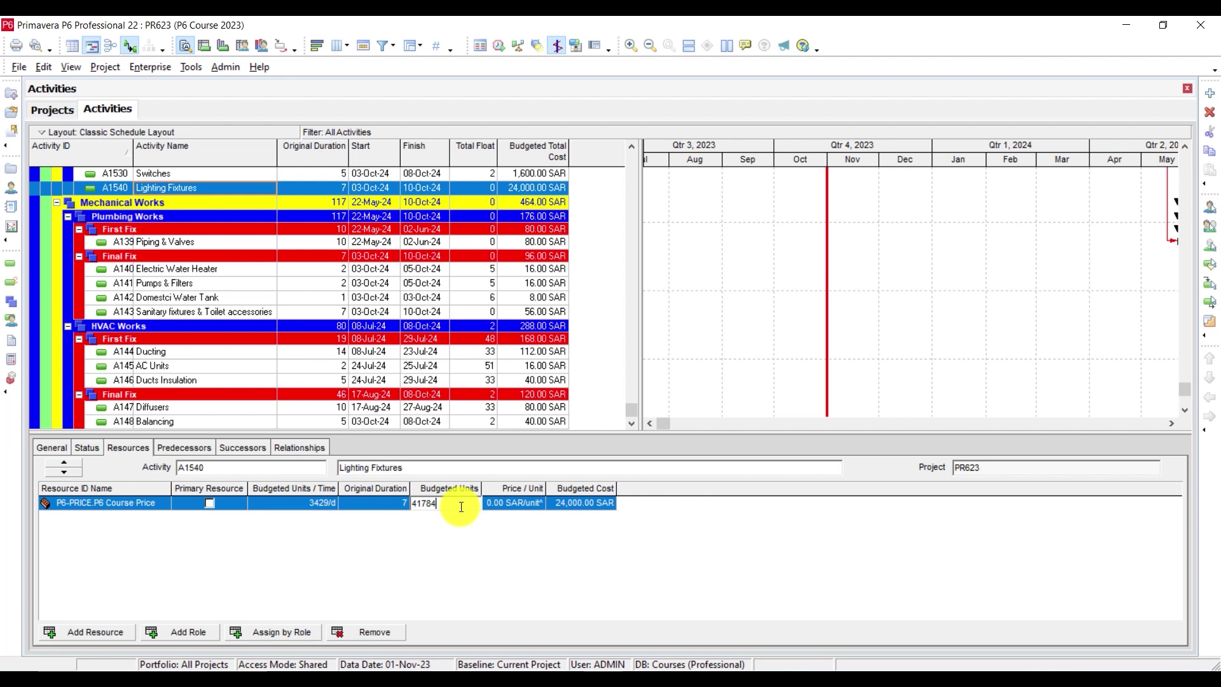
pyautogui.press('Return')
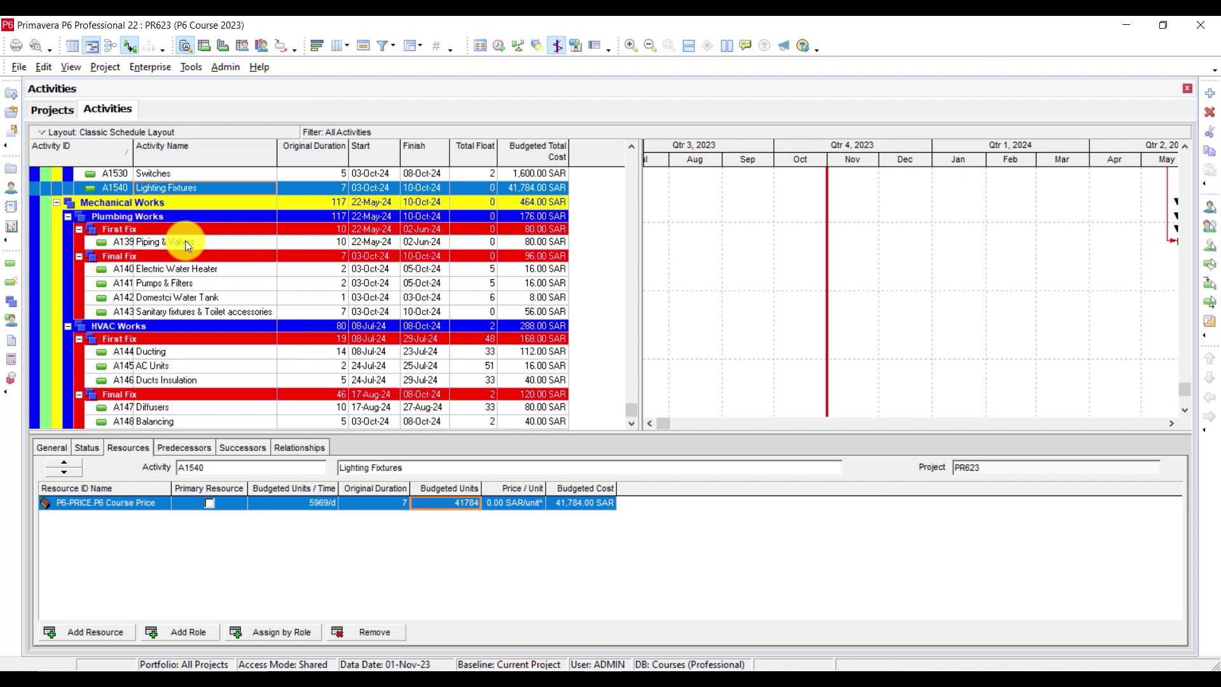
pyautogui.scroll(1, 197, 269)
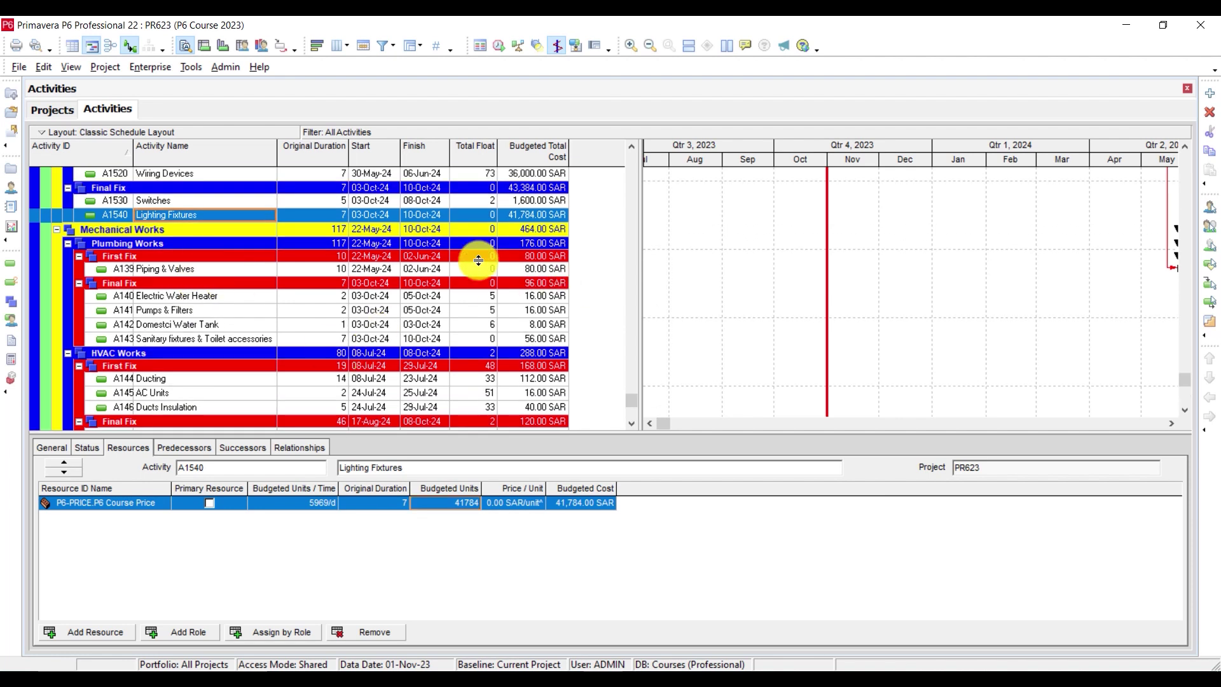
pyautogui.scroll(1, 227, 281)
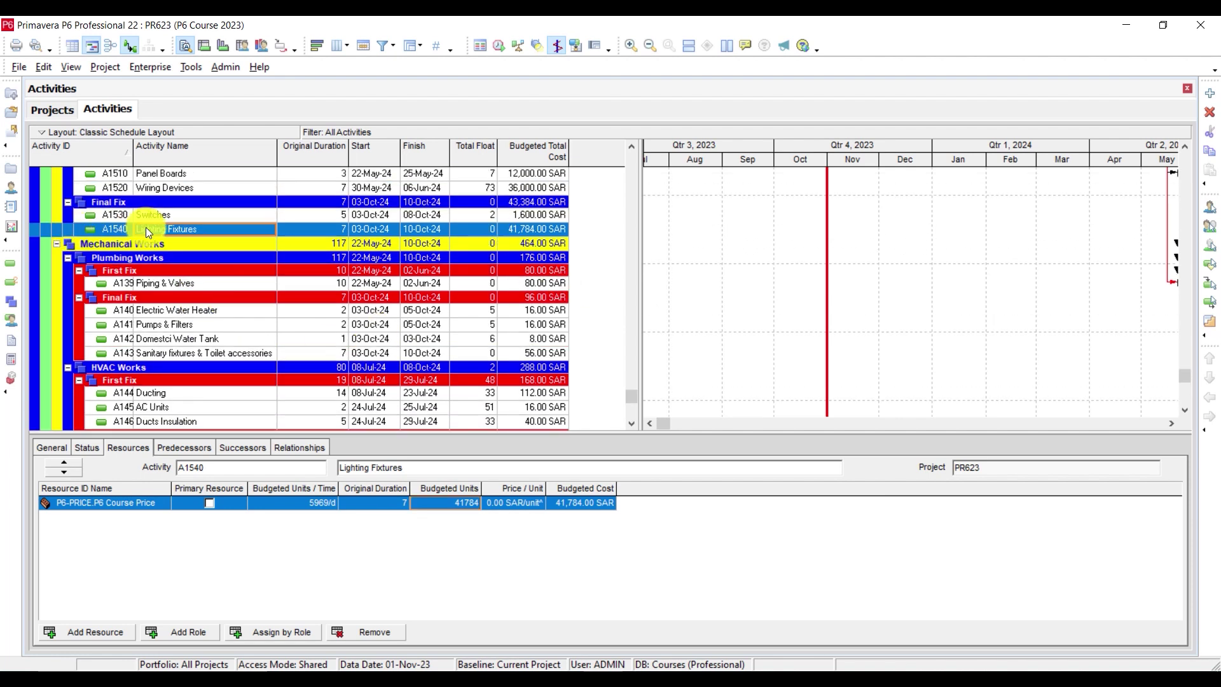
pyautogui.click(456, 503)
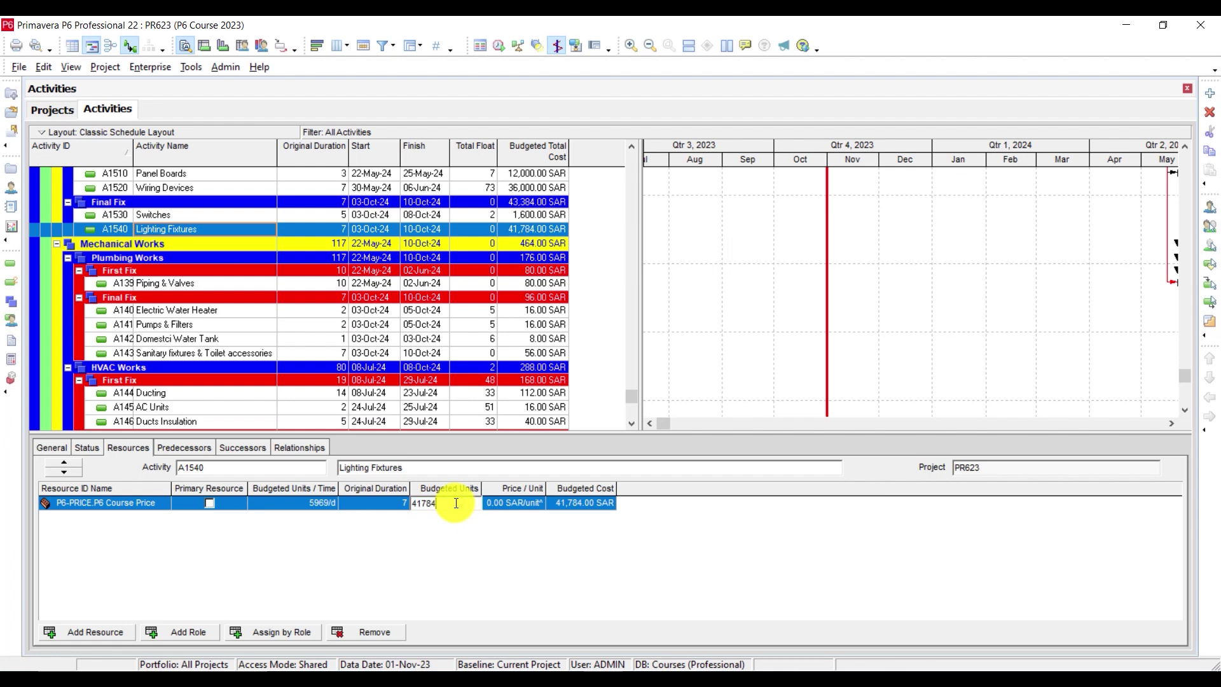
pyautogui.write('24000')
pyautogui.press('Return')
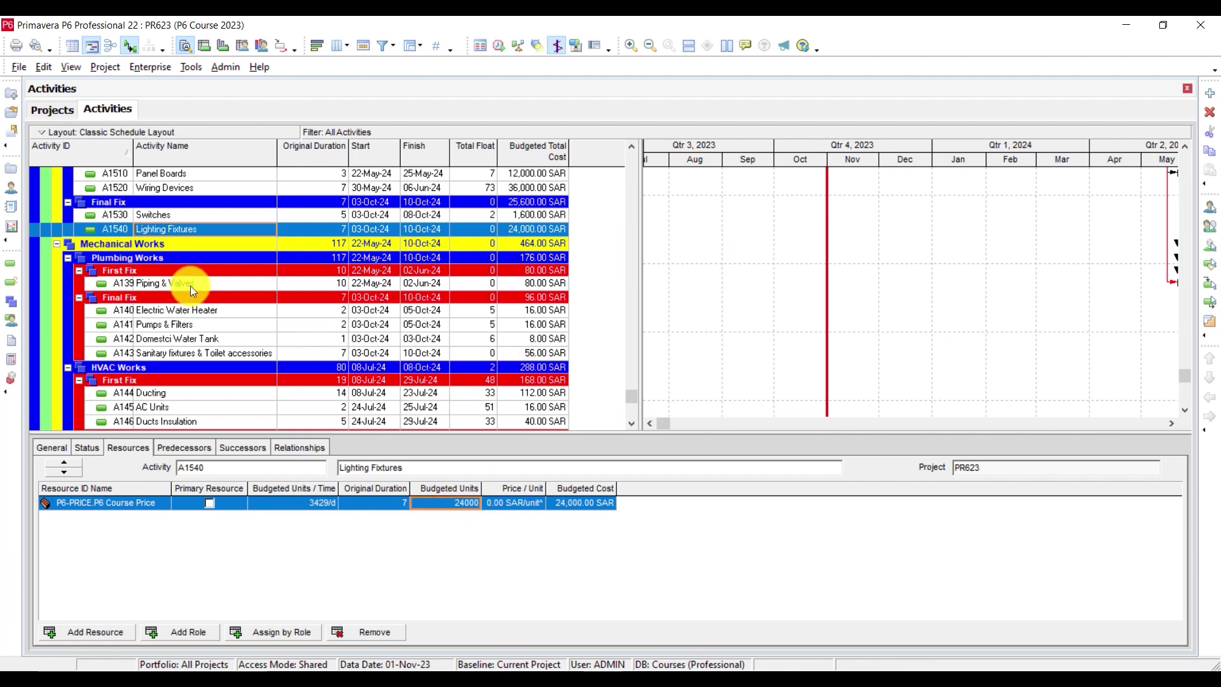
# Set Piping & Valves (A1390) budgeted units to 41,784 SAR
pyautogui.click(190, 285)
pyautogui.click(453, 509)
pyautogui.write('41784')
pyautogui.press('Return')
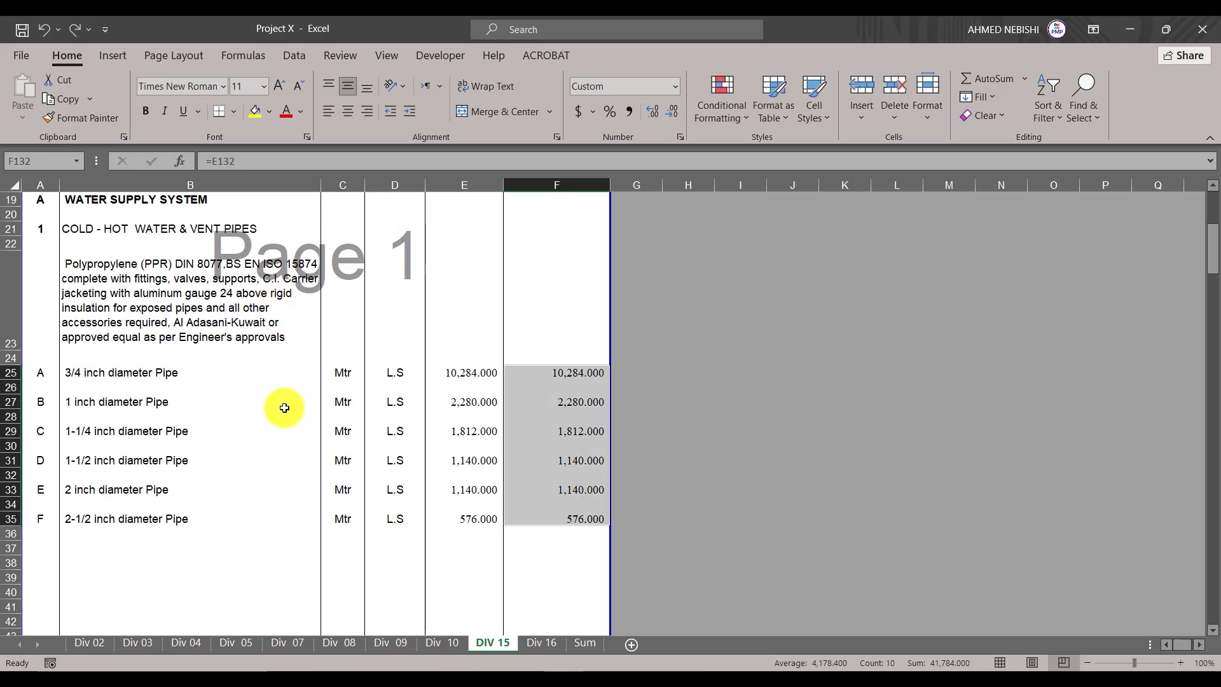
pyautogui.scroll(-5, 283, 407)
pyautogui.scroll(-4, 284, 410)
pyautogui.scroll(-1, 284, 403)
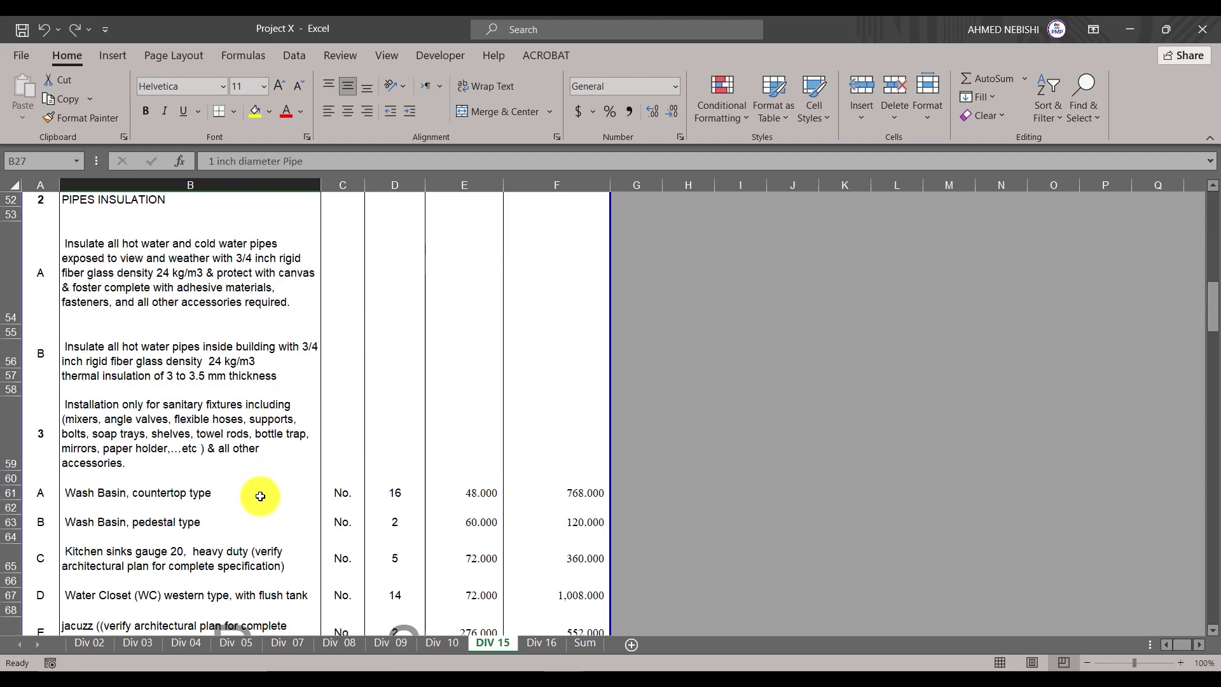
pyautogui.scroll(-4, 155, 430)
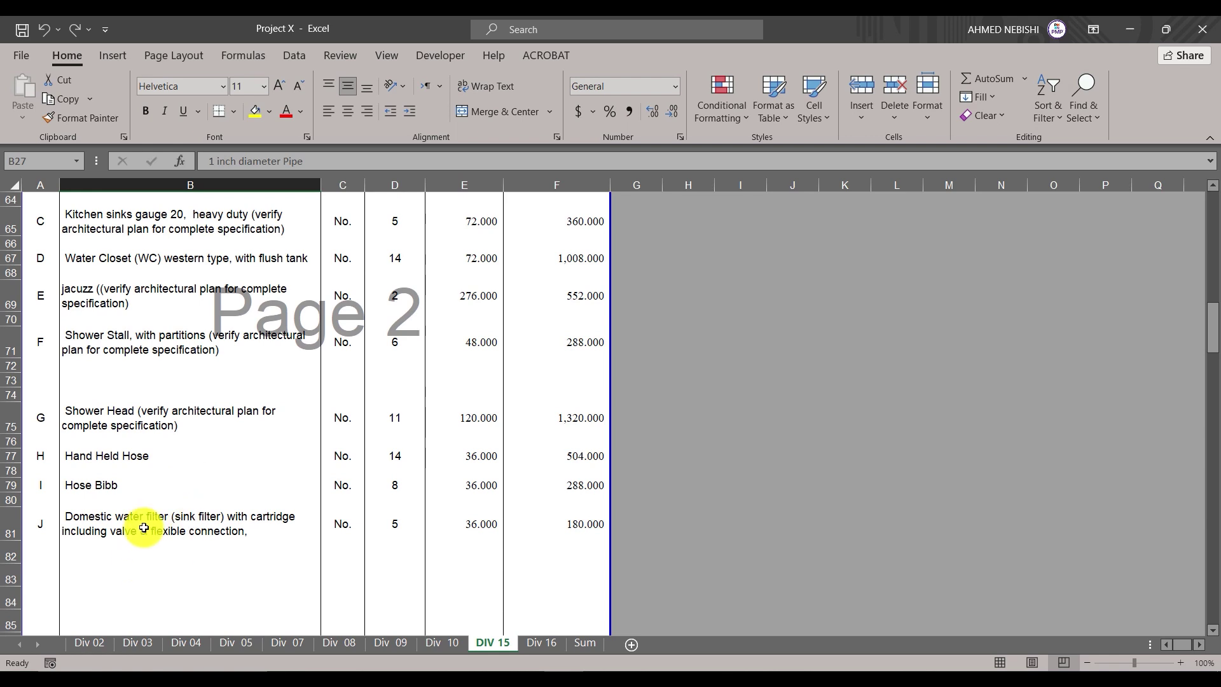
pyautogui.scroll(5, 133, 446)
pyautogui.scroll(8, 130, 437)
pyautogui.scroll(8, 130, 438)
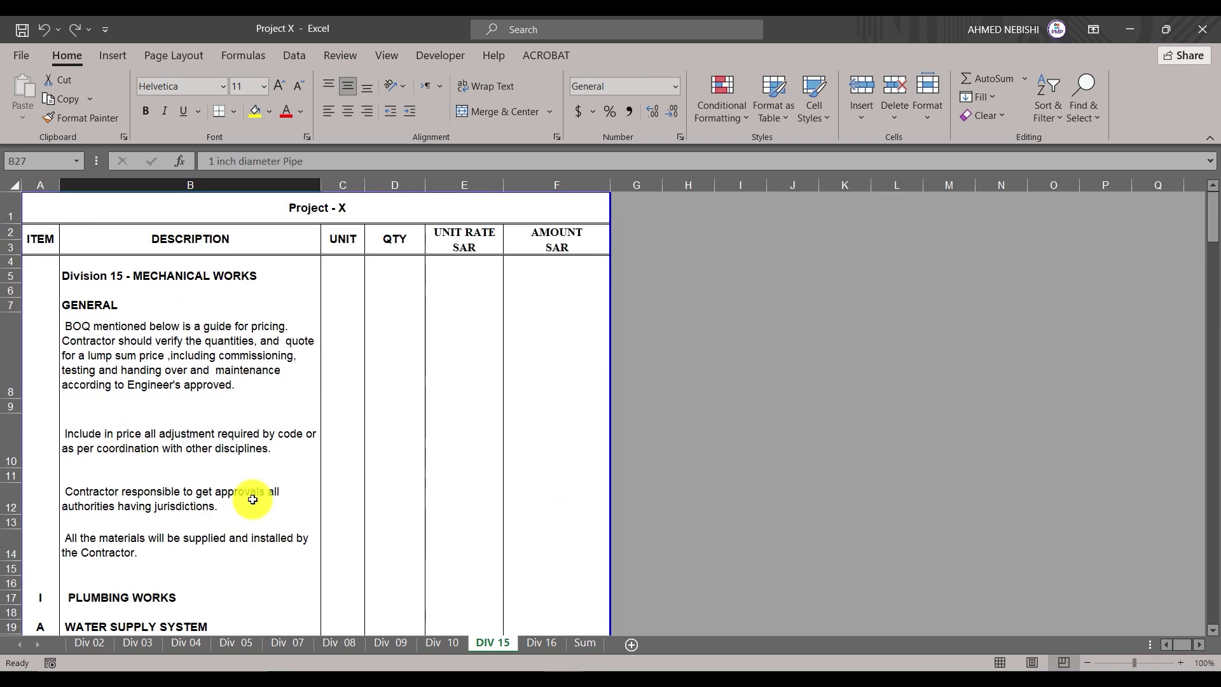
pyautogui.scroll(-4, 248, 490)
pyautogui.scroll(-4, 241, 471)
pyautogui.scroll(2, 545, 327)
pyautogui.scroll(2, 286, 381)
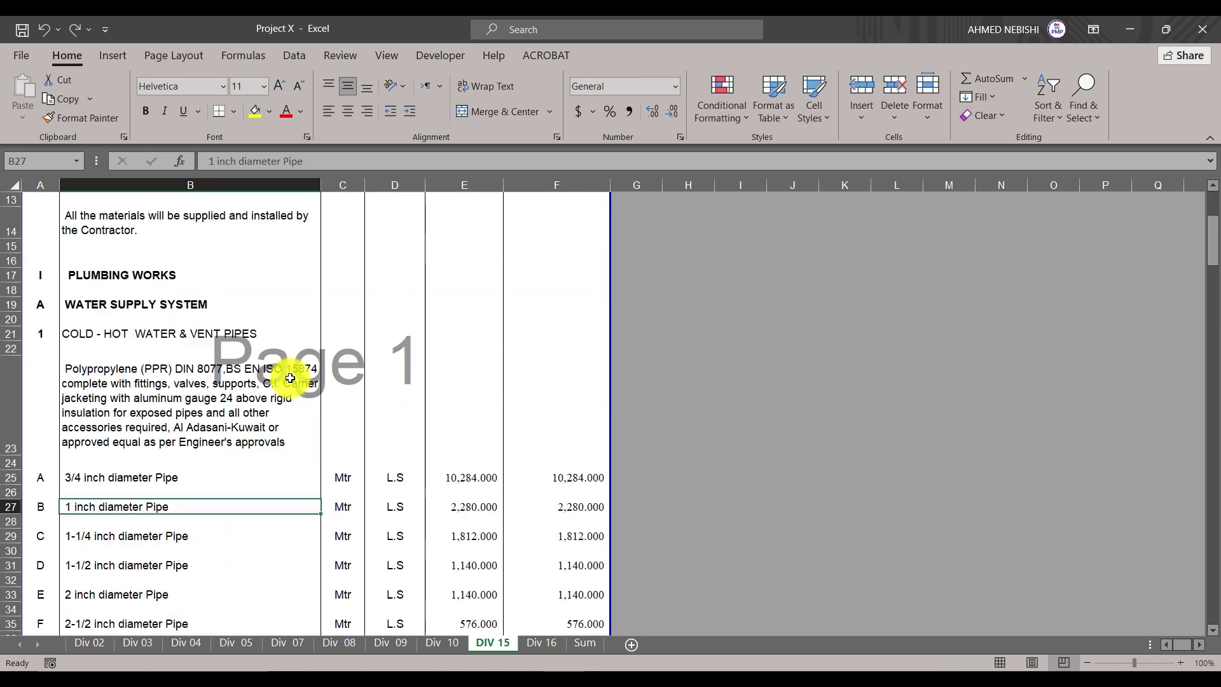
pyautogui.scroll(3, 562, 460)
pyautogui.scroll(-6, 562, 459)
pyautogui.scroll(-6, 559, 463)
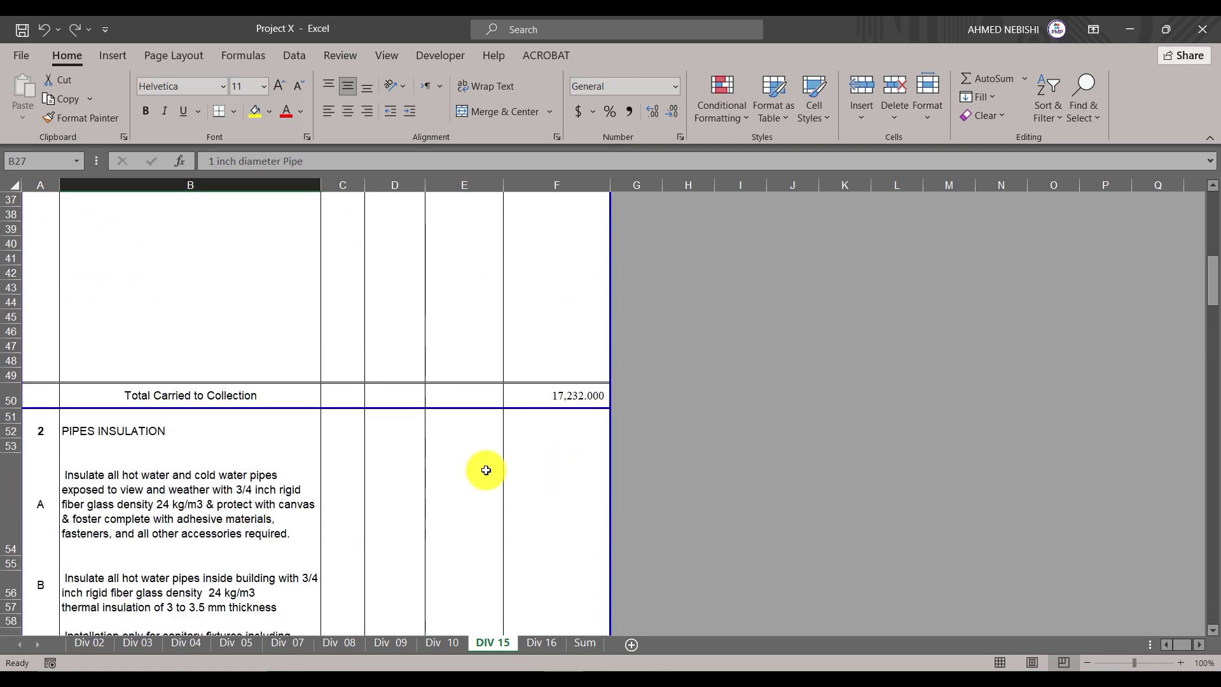
pyautogui.scroll(-3, 196, 460)
pyautogui.scroll(-1, 281, 384)
pyautogui.scroll(-2, 281, 384)
pyautogui.scroll(-1, 282, 372)
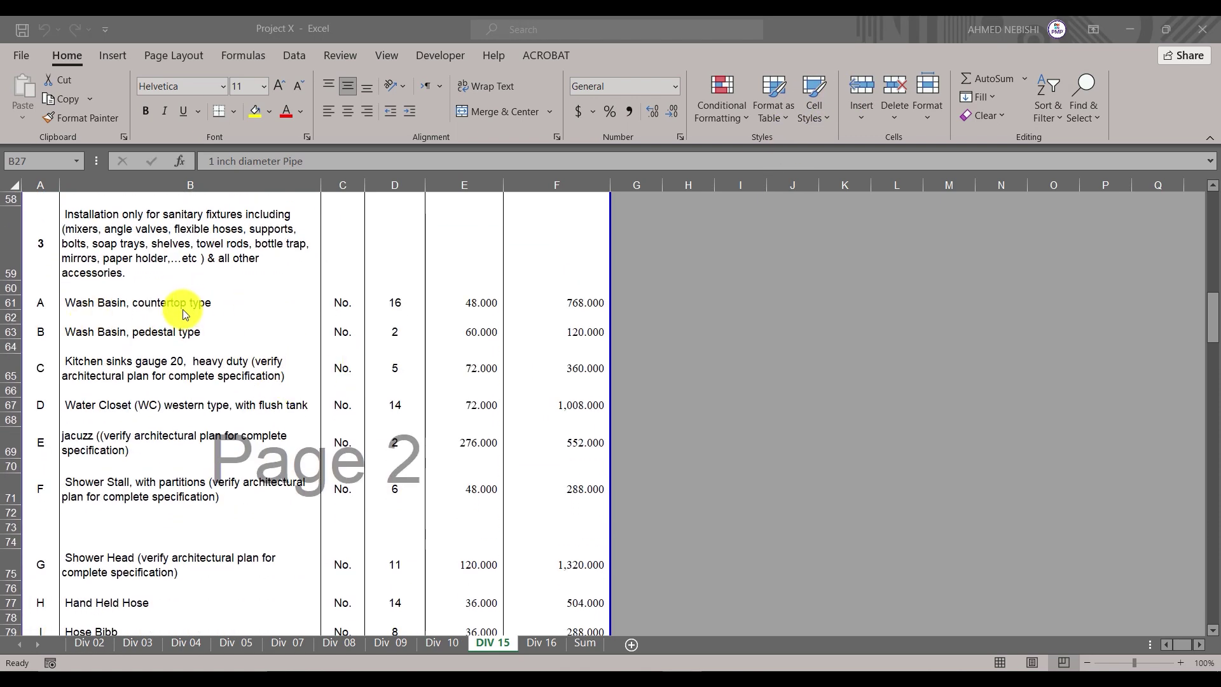
pyautogui.scroll(-1, 216, 366)
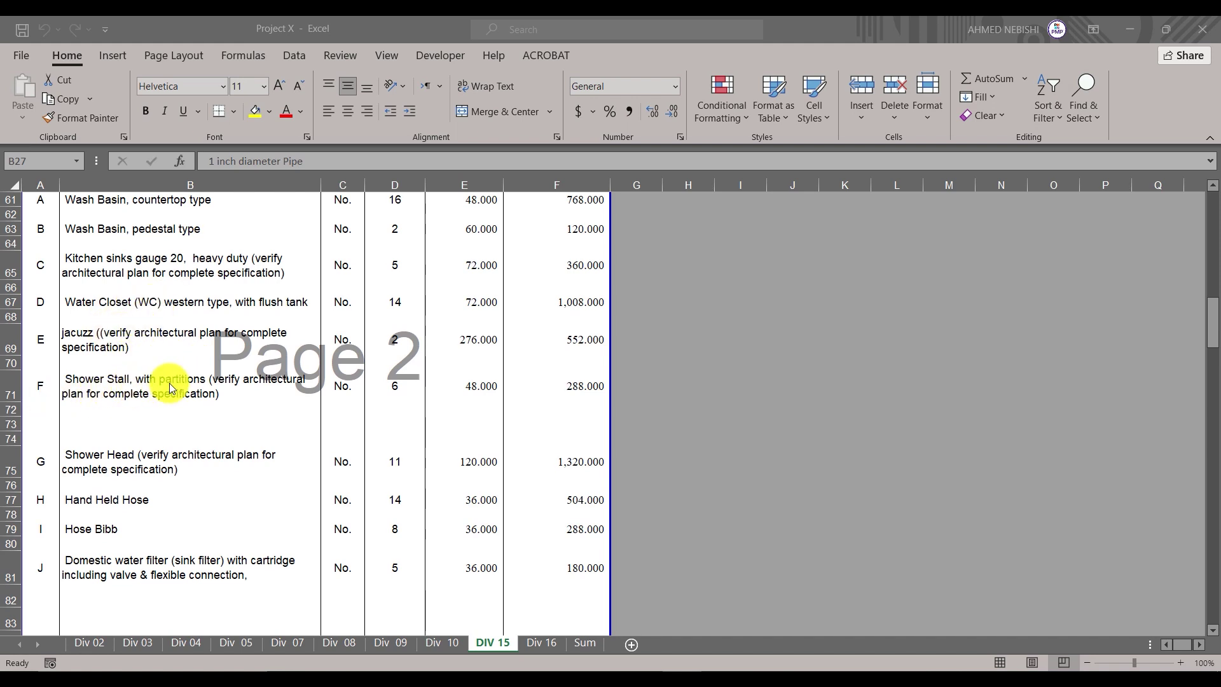
pyautogui.scroll(-1, 170, 383)
pyautogui.scroll(-1, 213, 422)
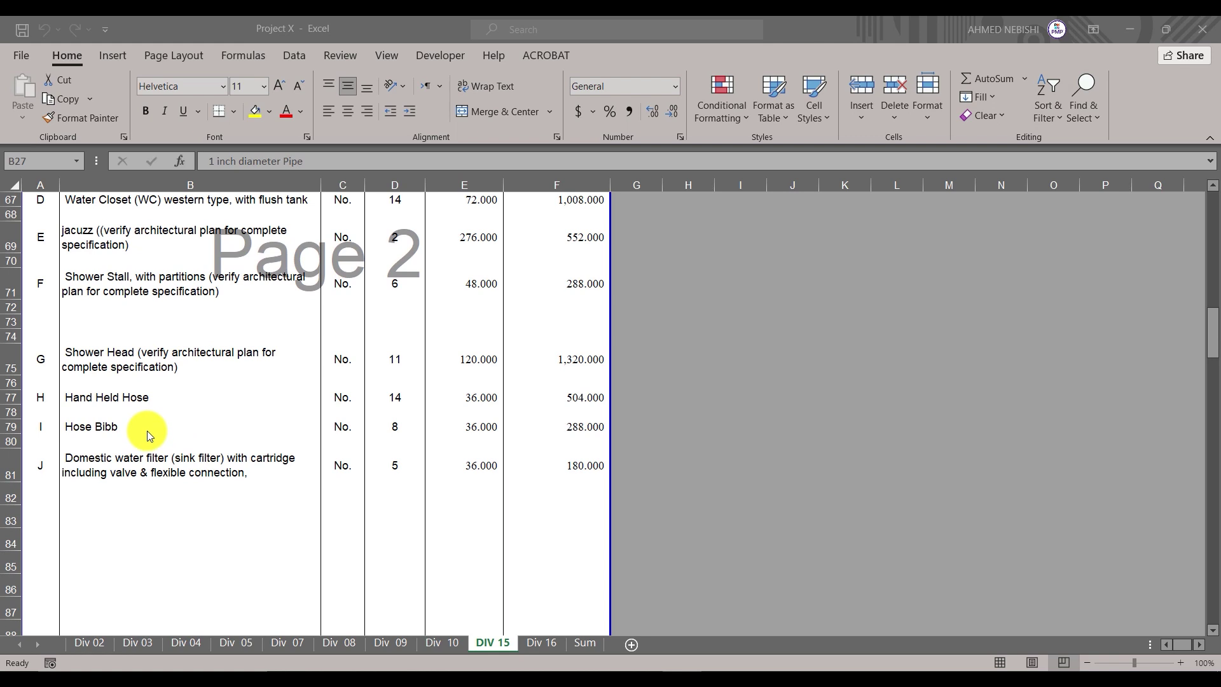
pyautogui.scroll(-1, 171, 429)
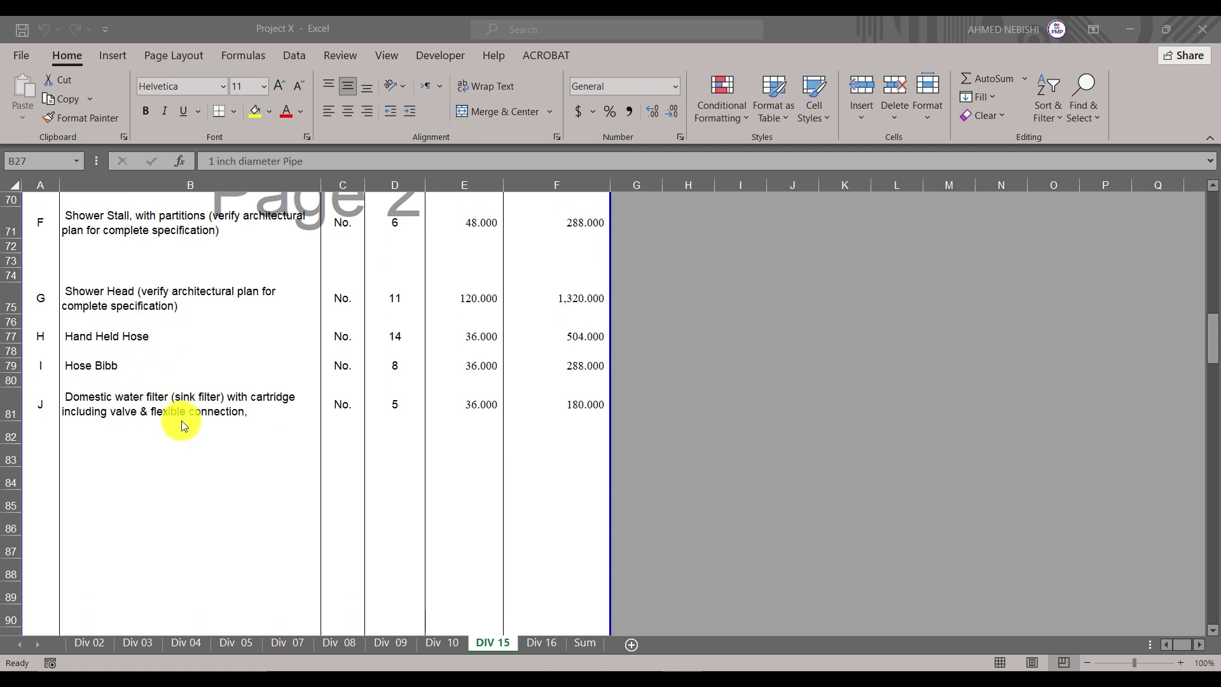
pyautogui.scroll(-5, 242, 410)
pyautogui.scroll(-3, 242, 411)
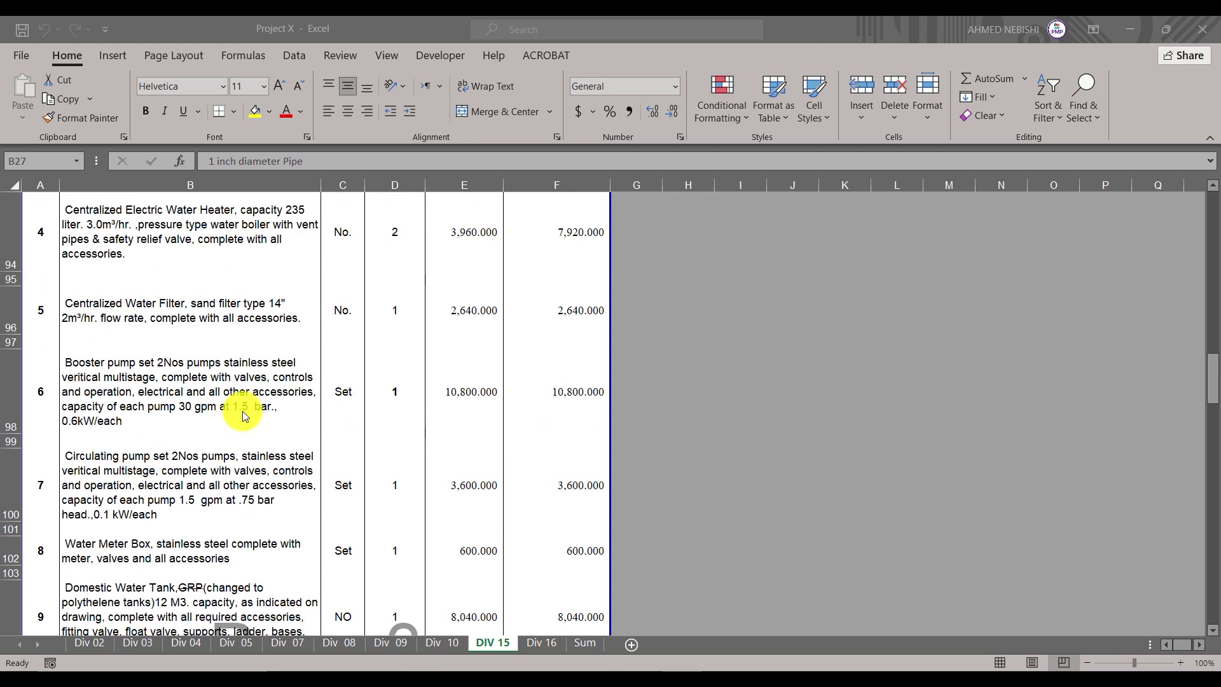
pyautogui.scroll(1, 159, 337)
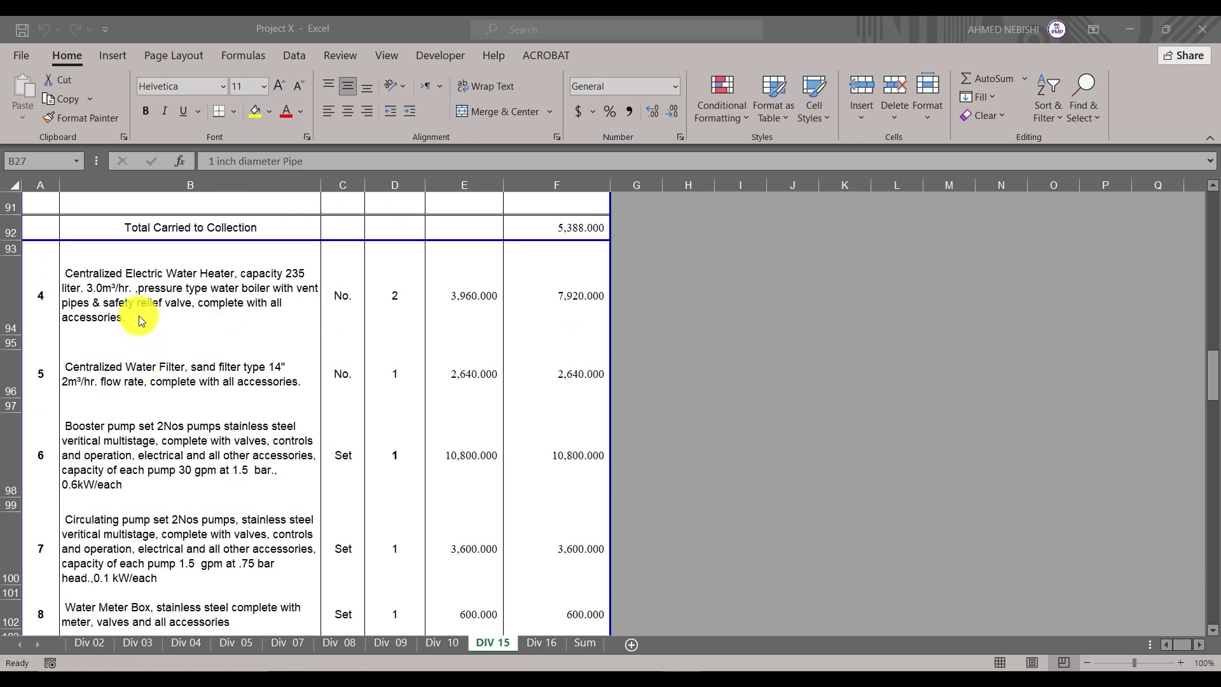
pyautogui.click(227, 286)
pyautogui.click(199, 366)
pyautogui.scroll(-1, 197, 382)
pyautogui.click(198, 384)
pyautogui.click(185, 484)
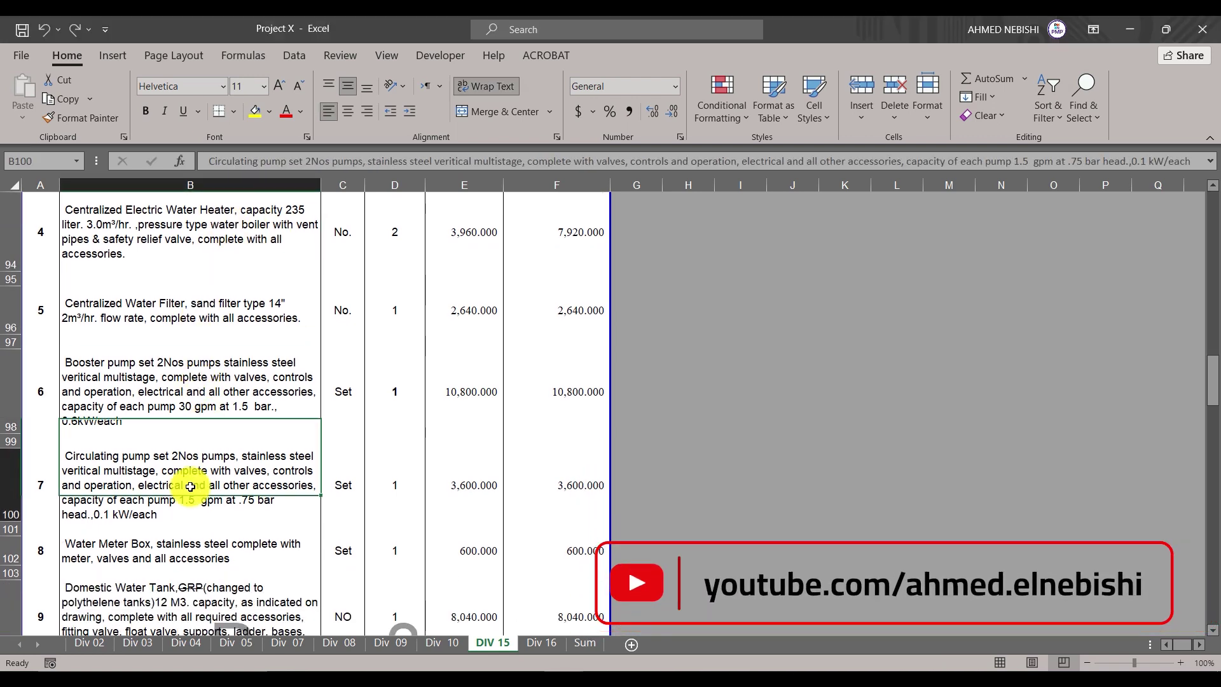
pyautogui.scroll(-2, 185, 481)
pyautogui.click(185, 446)
pyautogui.click(183, 361)
pyautogui.scroll(-1, 182, 361)
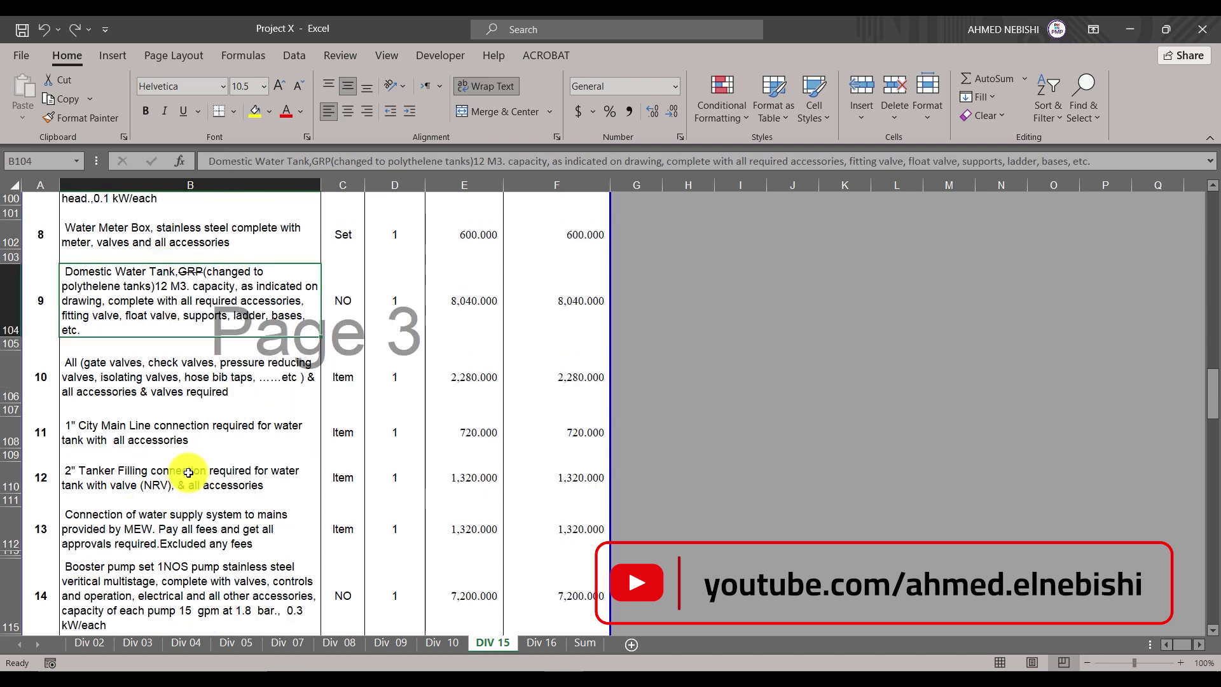
pyautogui.click(170, 375)
pyautogui.click(182, 424)
pyautogui.click(178, 472)
pyautogui.click(178, 537)
pyautogui.scroll(3, 198, 499)
pyautogui.scroll(2, 198, 500)
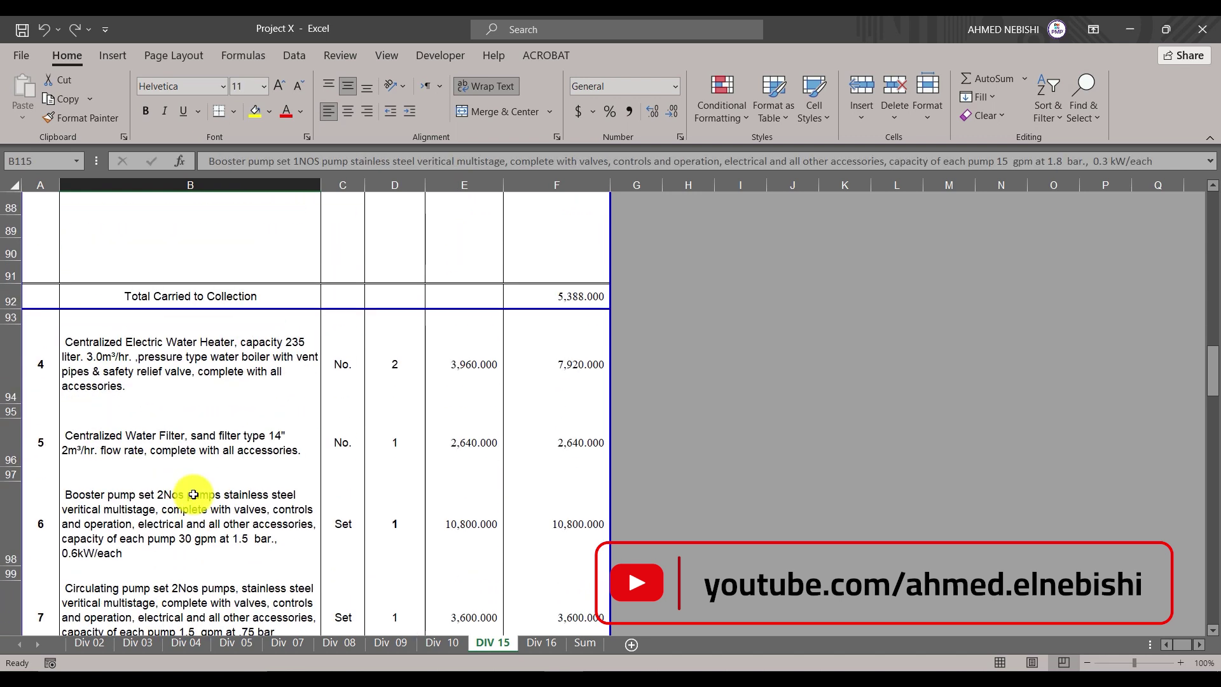
pyautogui.click(218, 350)
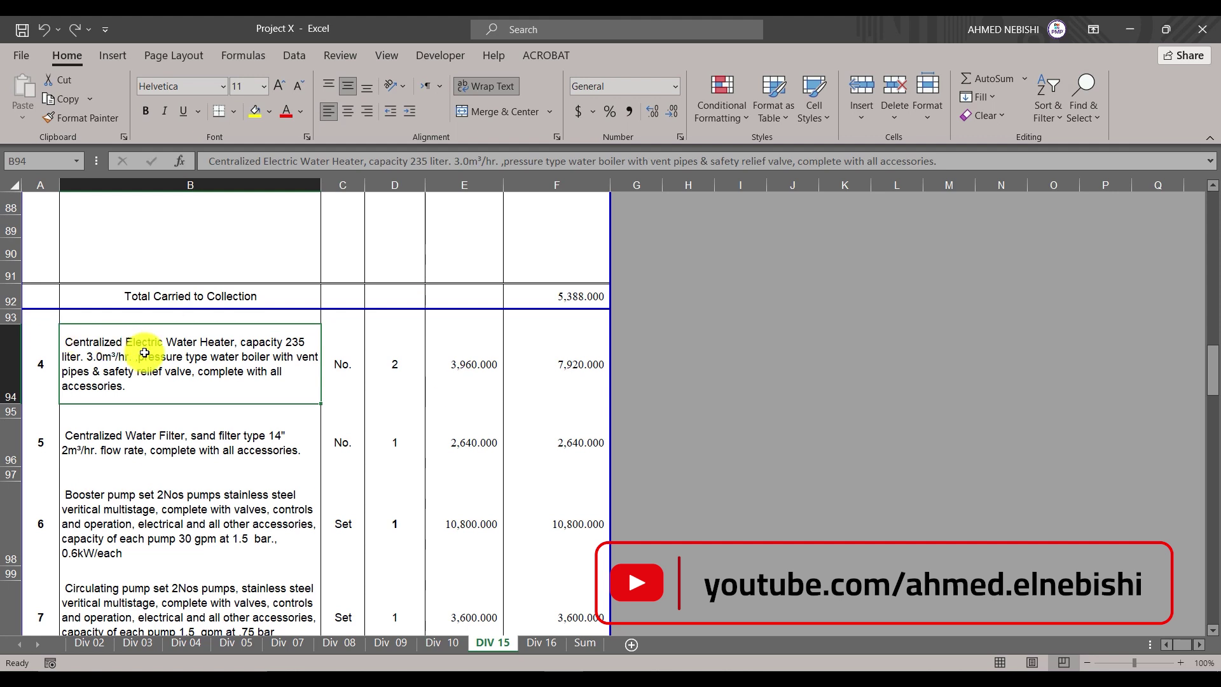
pyautogui.click(579, 358)
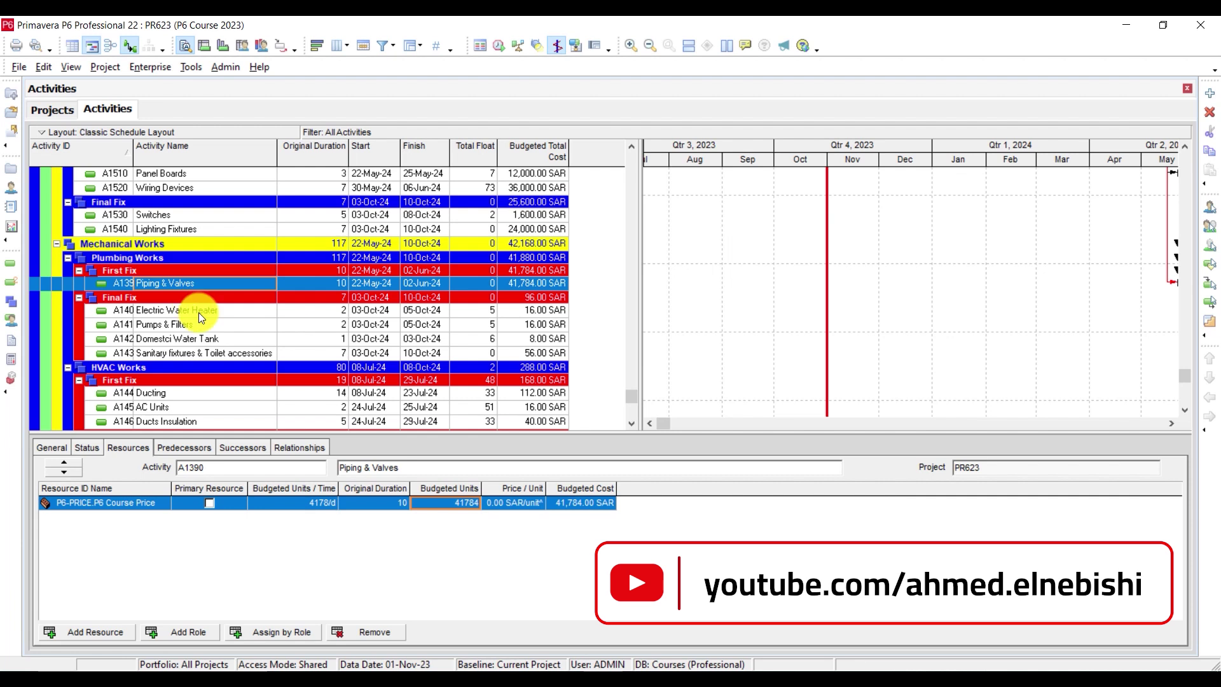
# Give Electric Water Heater (A1400) 7,920 budgeted units, lifting Mechanical Works to 50,072 SAR
pyautogui.click(199, 312)
pyautogui.click(464, 501)
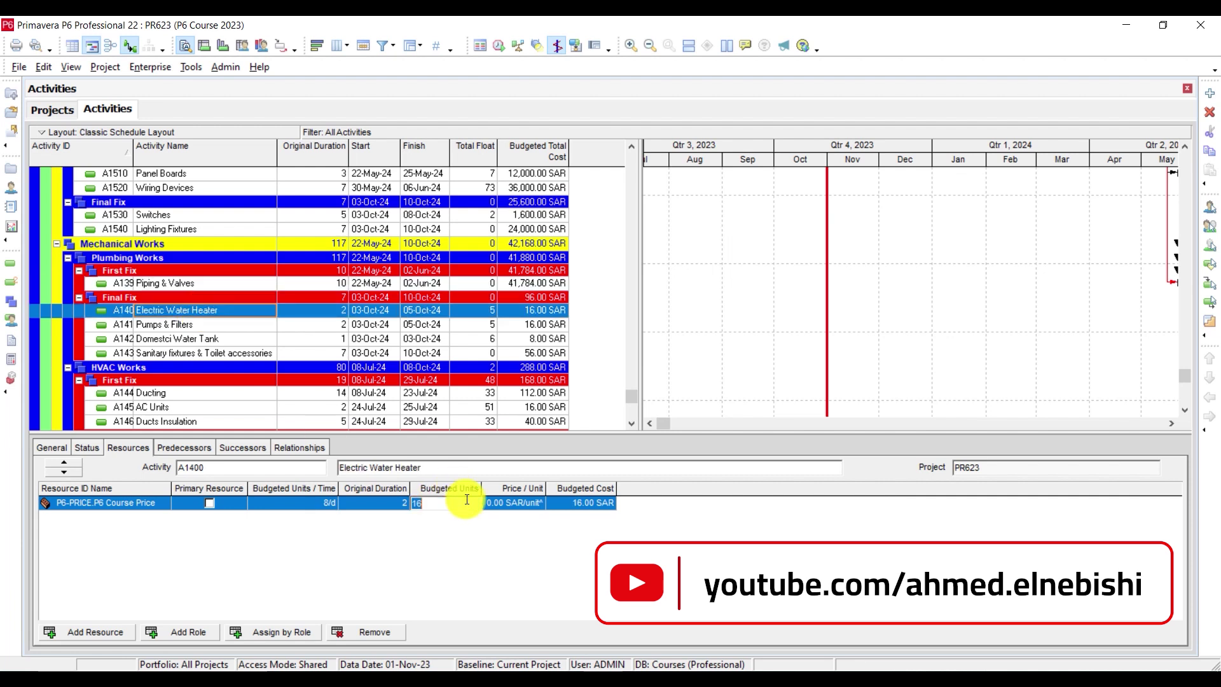
pyautogui.press('Return')
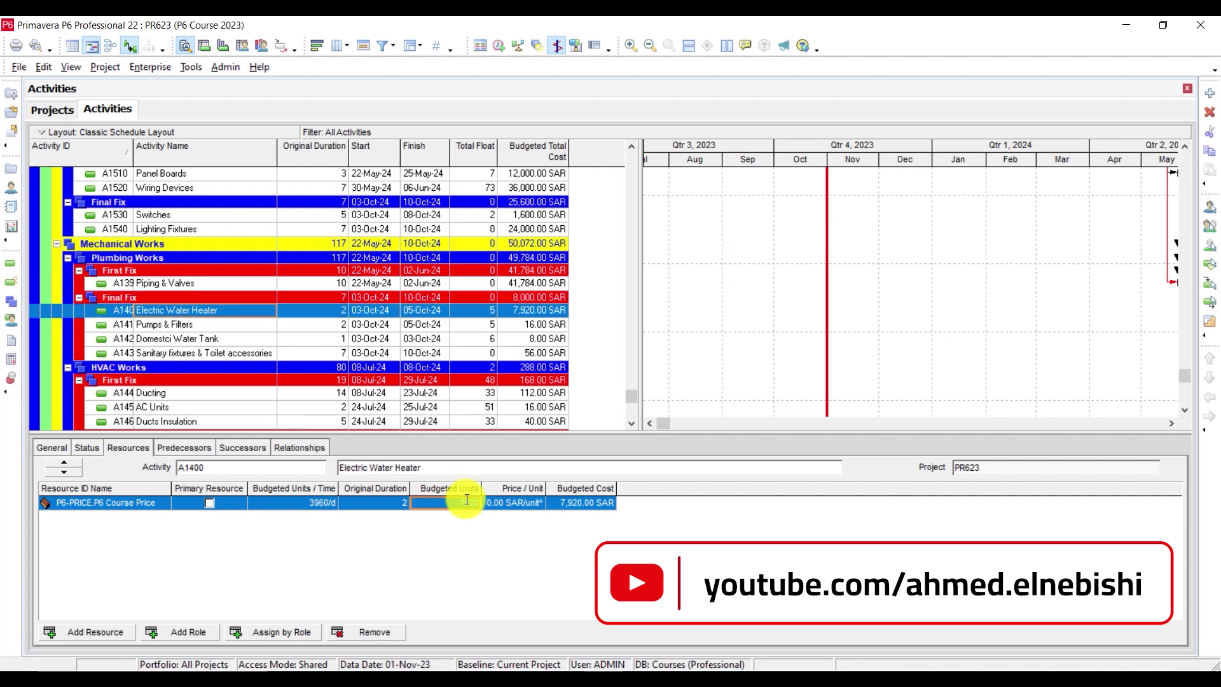
pyautogui.click(176, 323)
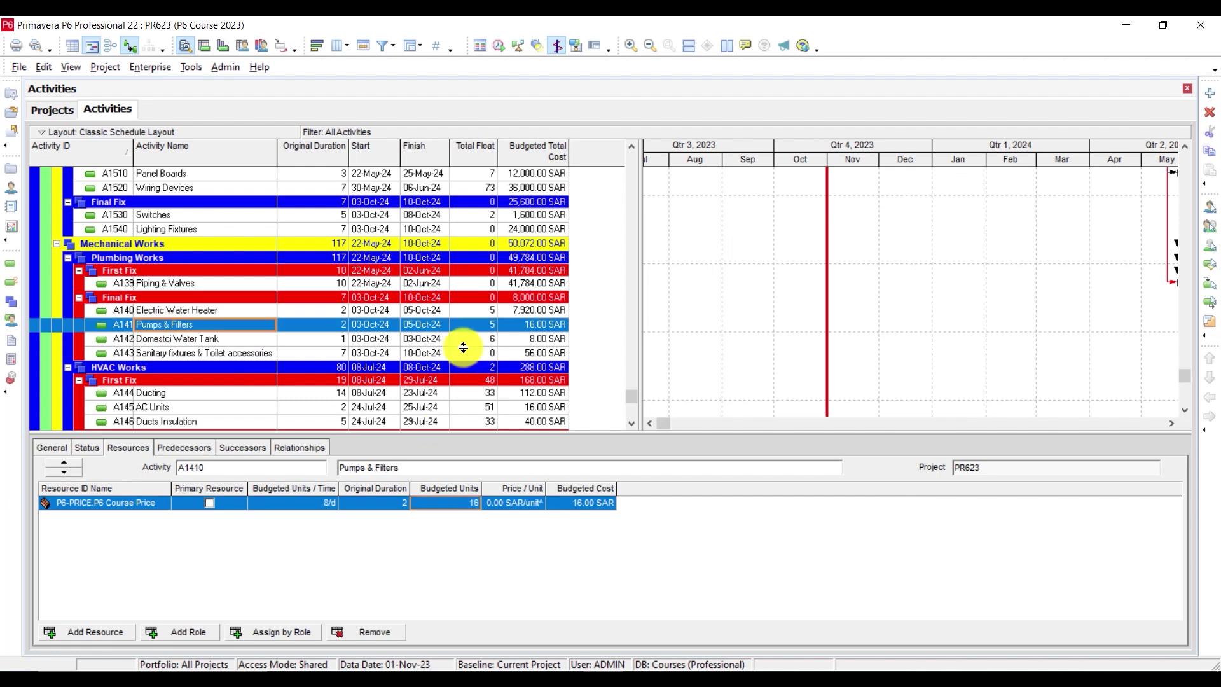
# In the Excel BOQ, review DIV 15 items from the water heater down to the booster pump set
pyautogui.click(582, 666)
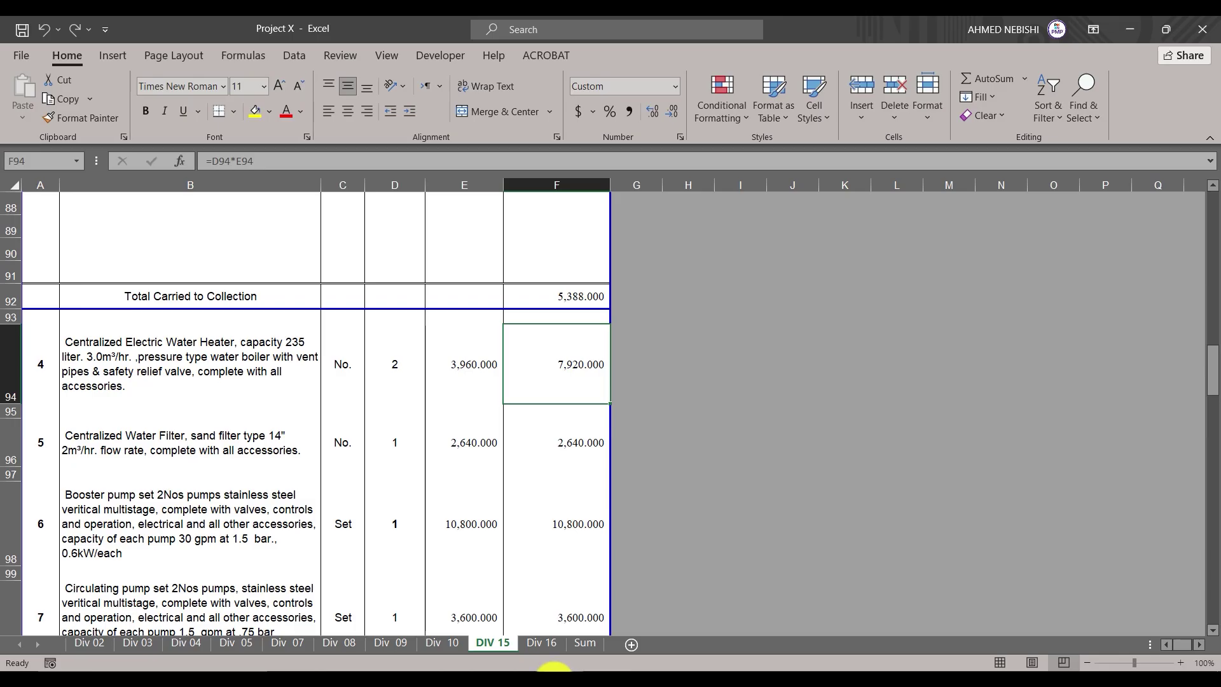
pyautogui.scroll(5, 191, 433)
pyautogui.scroll(3, 195, 433)
pyautogui.scroll(2, 191, 428)
pyautogui.scroll(2, 194, 413)
pyautogui.scroll(-2, 196, 401)
pyautogui.scroll(-2, 210, 369)
pyautogui.scroll(-4, 226, 388)
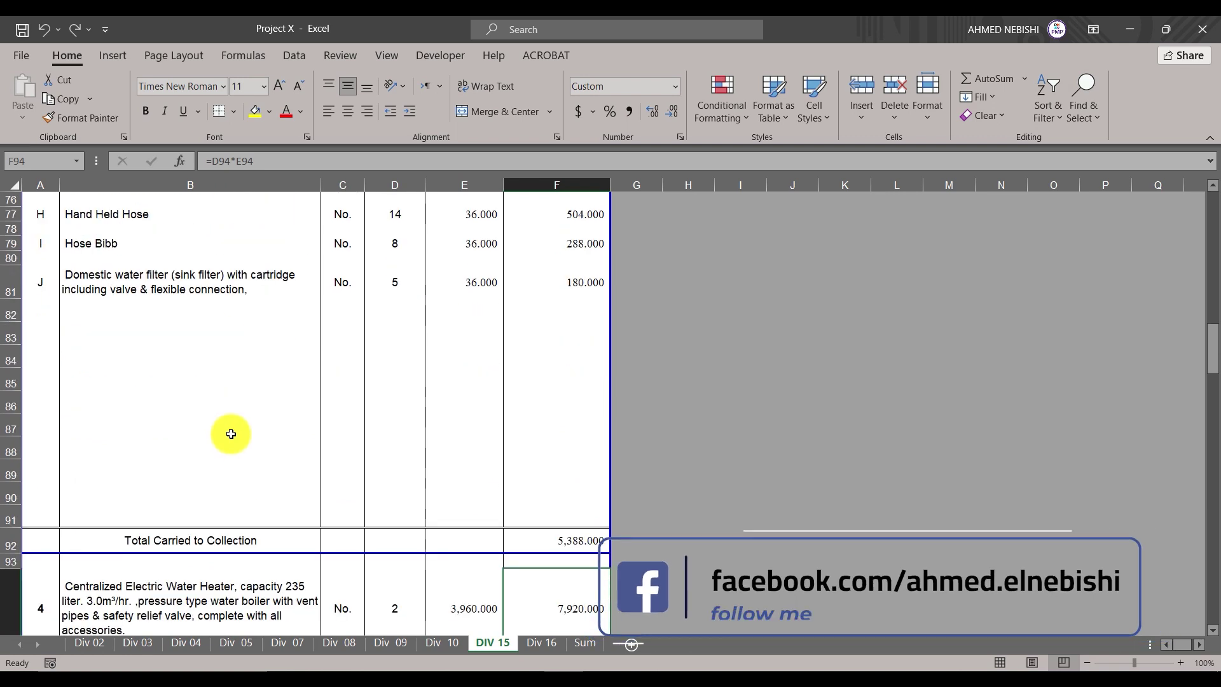
pyautogui.scroll(-4, 235, 426)
pyautogui.click(176, 369)
pyautogui.scroll(-1, 210, 382)
pyautogui.click(251, 392)
pyautogui.click(578, 378)
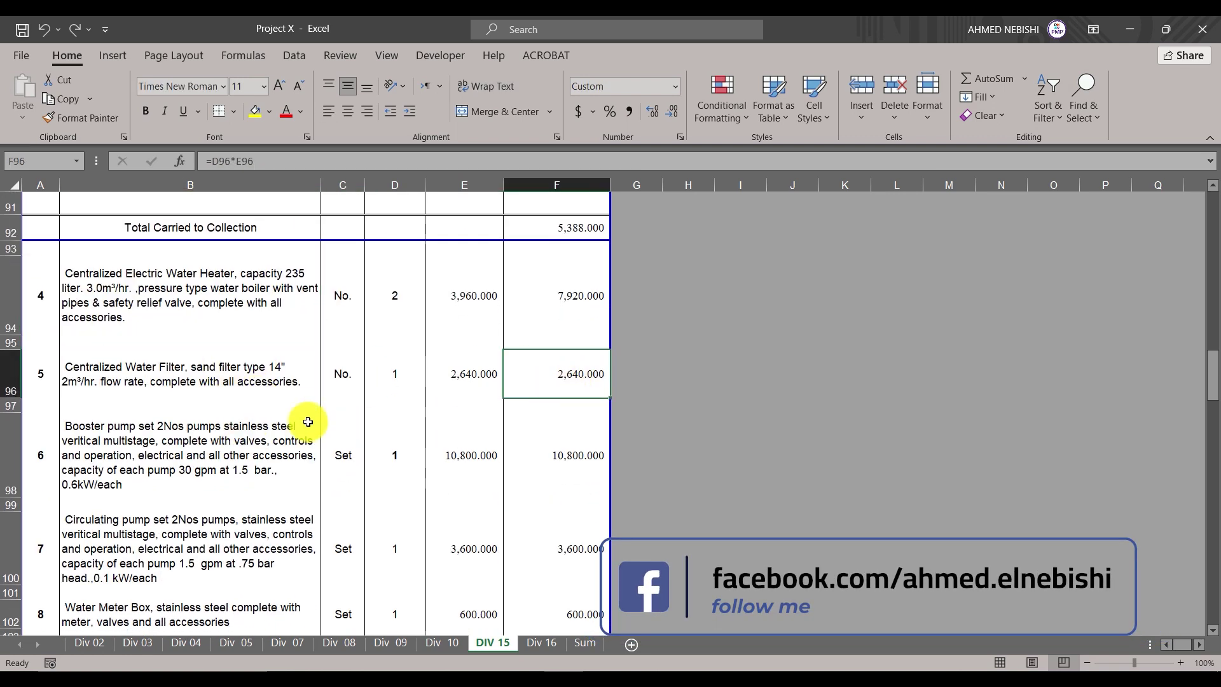
pyautogui.scroll(-1, 504, 445)
pyautogui.scroll(-2, 254, 436)
pyautogui.scroll(-1, 227, 437)
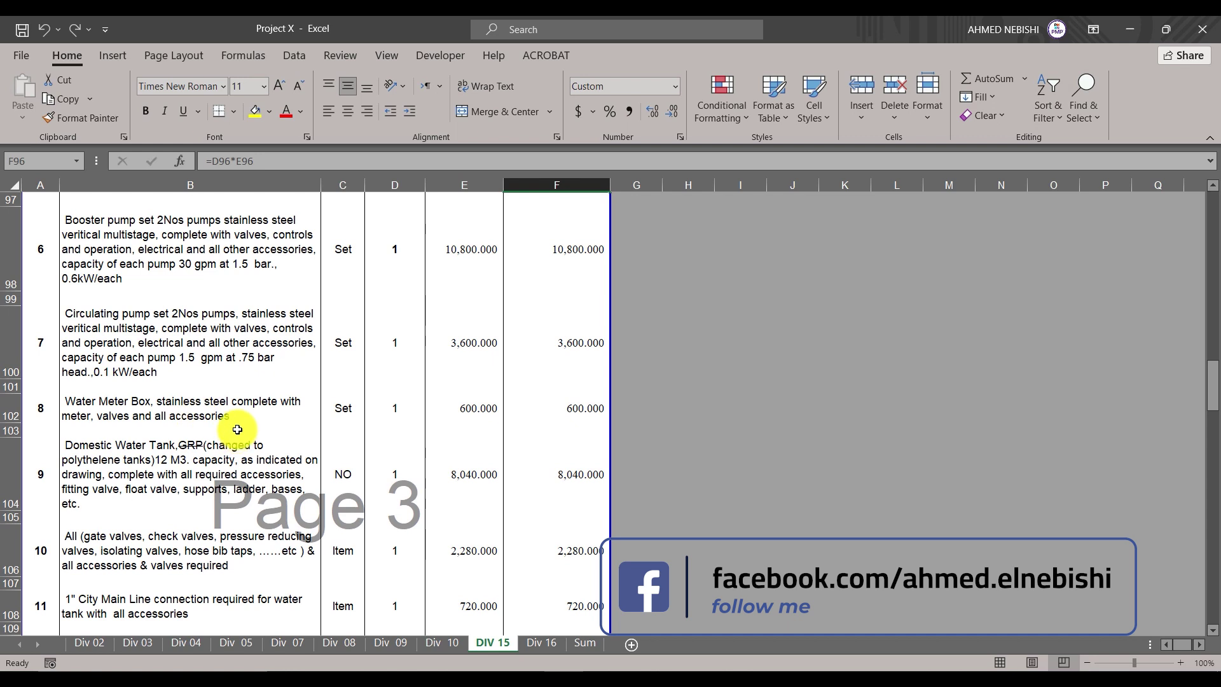
pyautogui.scroll(-1, 235, 416)
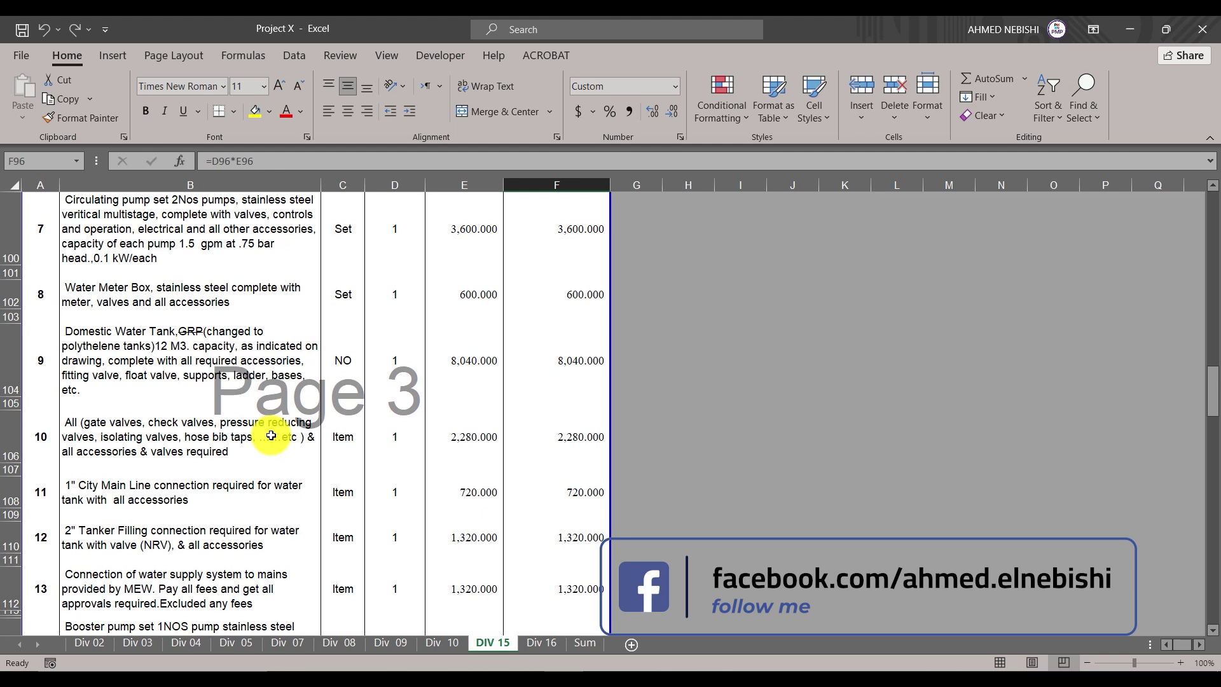
pyautogui.scroll(-1, 271, 436)
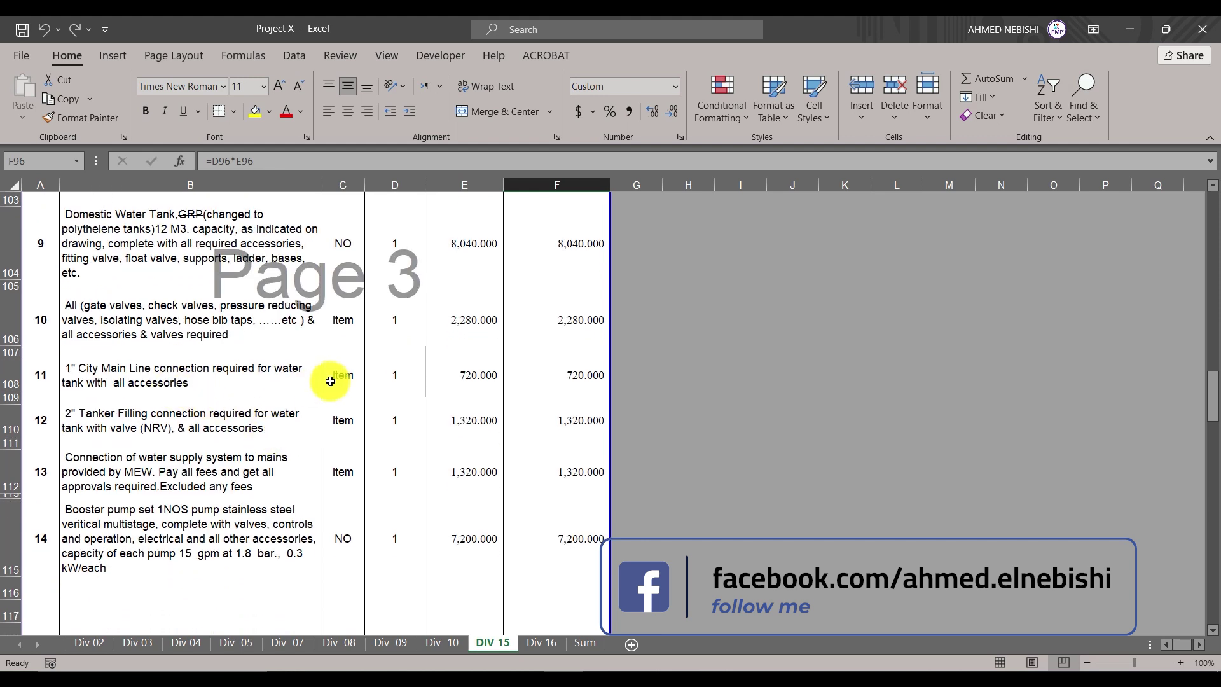
pyautogui.click(183, 429)
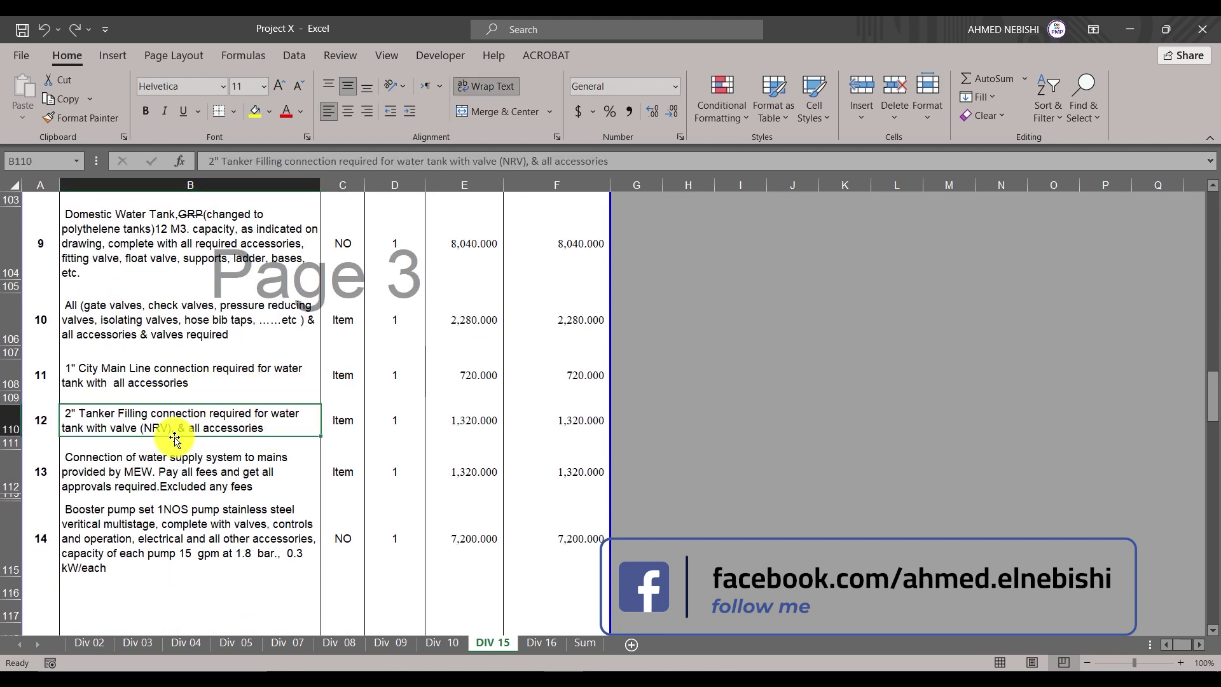
pyautogui.click(188, 475)
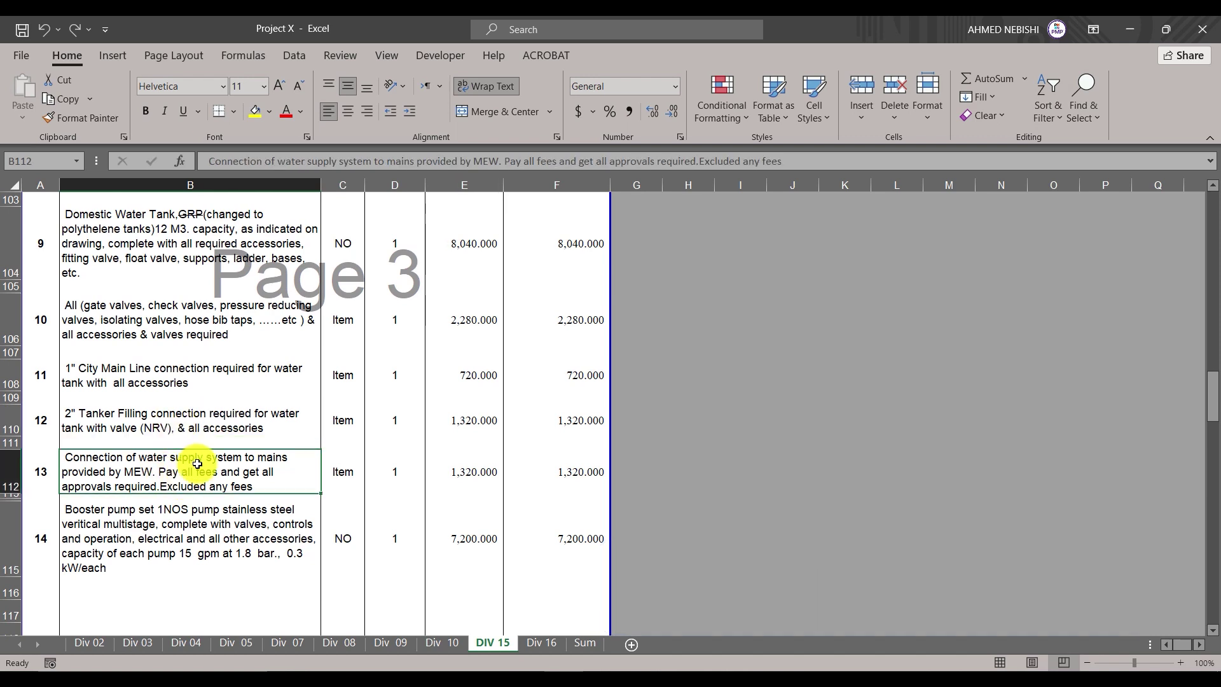
pyautogui.scroll(-2, 210, 484)
pyautogui.click(207, 445)
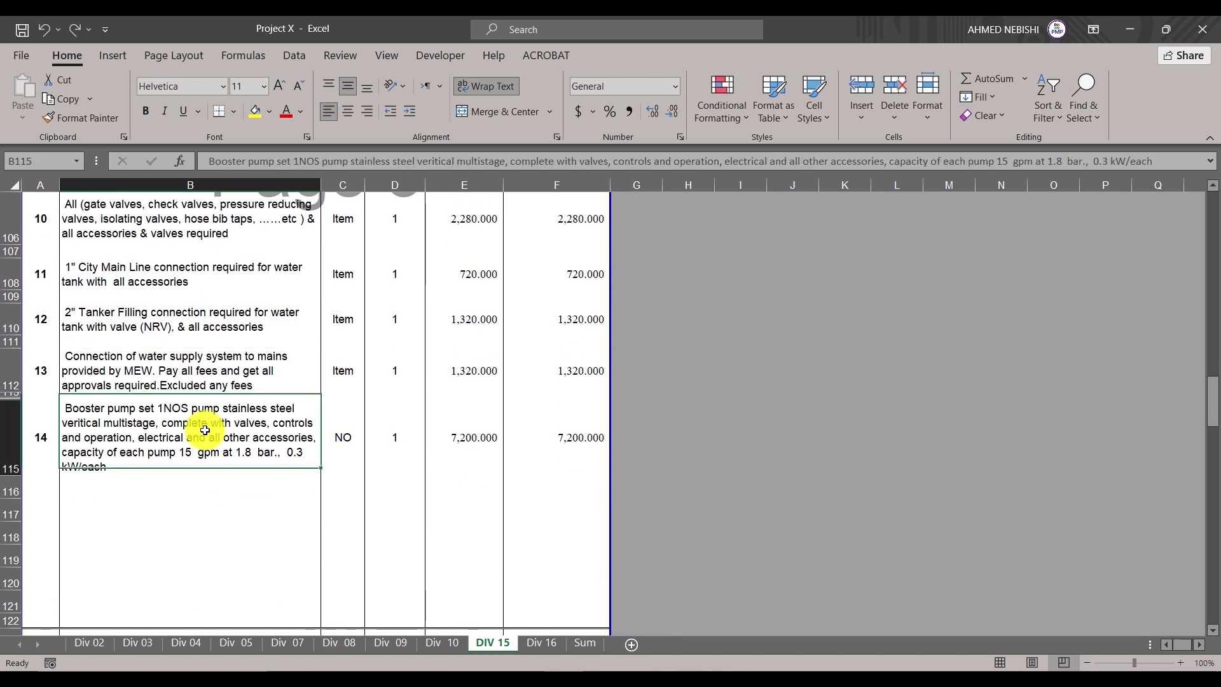
# Select amounts F96 through F115 to read their 38,520 sum
pyautogui.scroll(4, 470, 452)
pyautogui.scroll(2, 518, 428)
pyautogui.scroll(4, 526, 437)
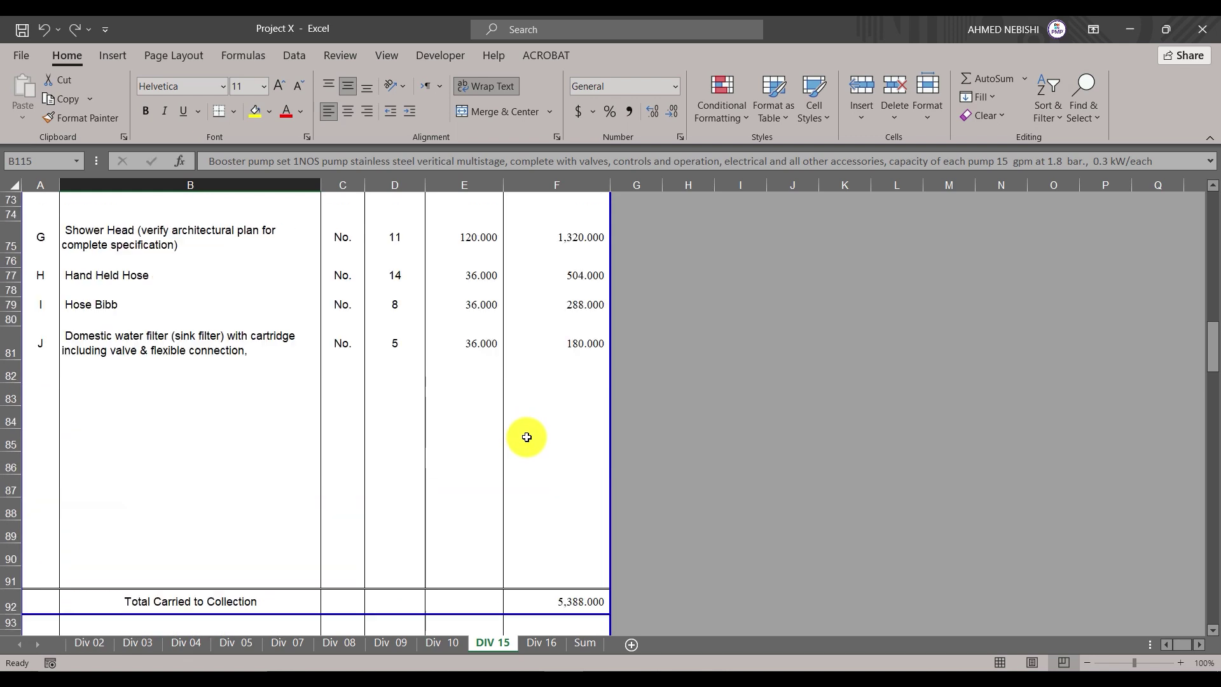
pyautogui.scroll(3, 528, 438)
pyautogui.scroll(2, 528, 438)
pyautogui.scroll(-3, 526, 437)
pyautogui.scroll(-5, 526, 439)
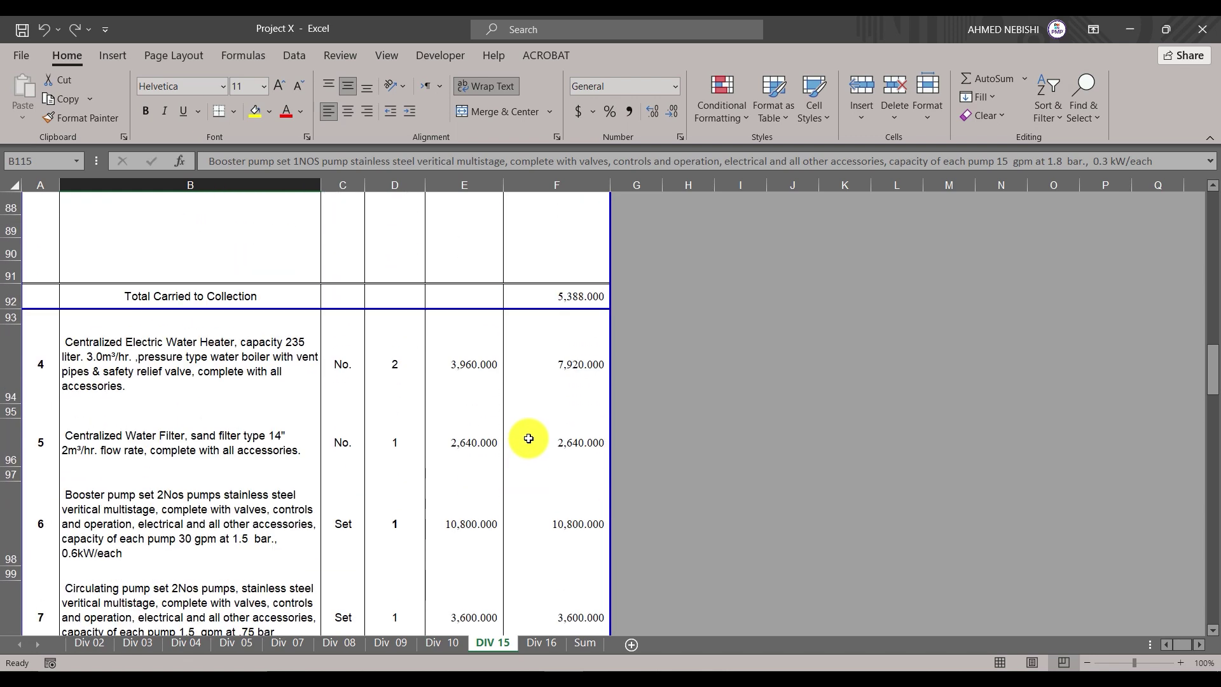
pyautogui.scroll(-1, 537, 448)
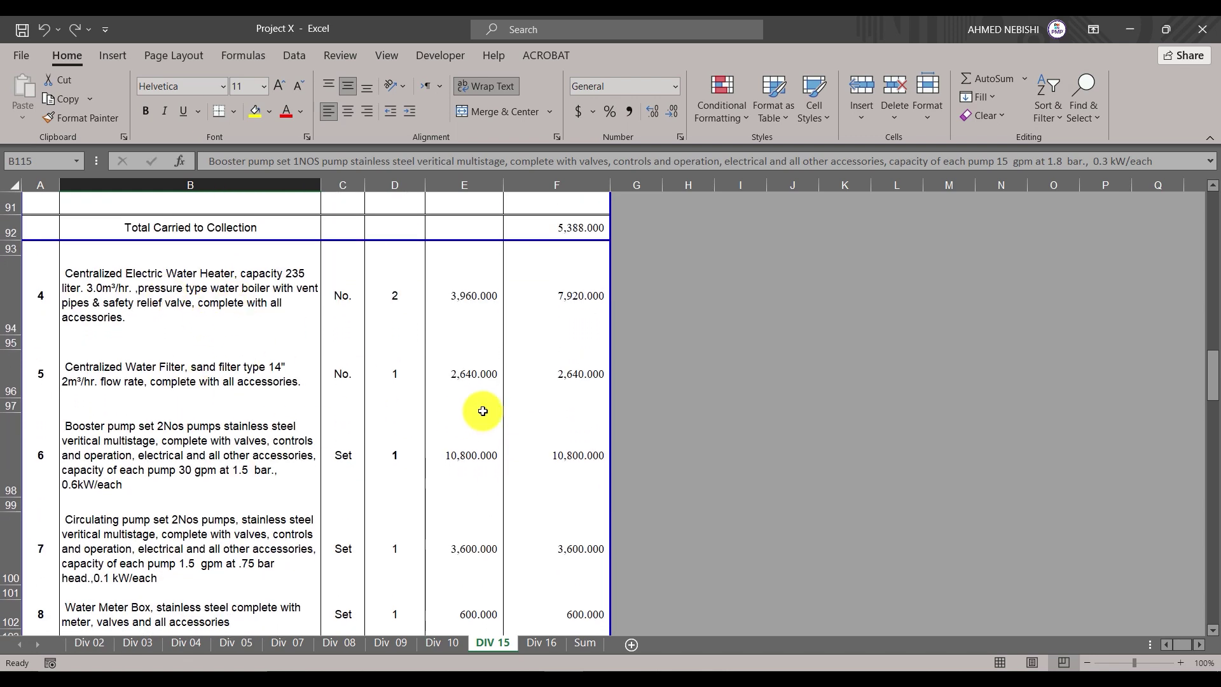
pyautogui.scroll(-1, 510, 377)
pyautogui.click(568, 312)
pyautogui.scroll(-1, 581, 357)
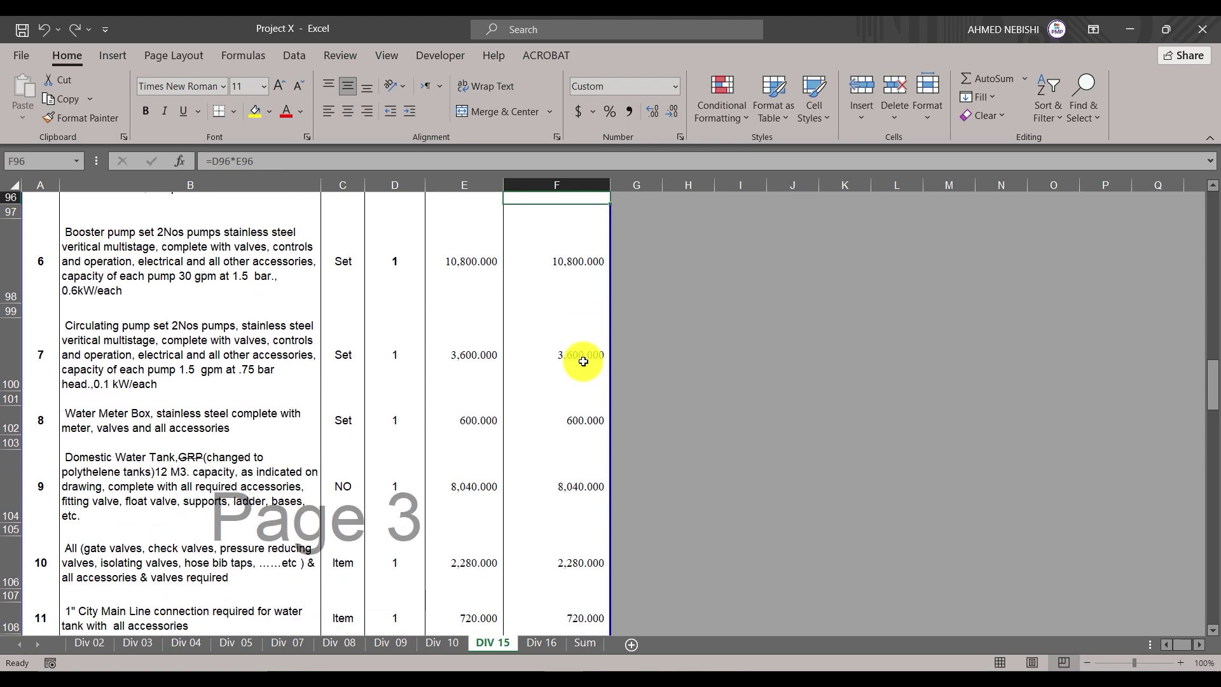
pyautogui.scroll(1, 581, 356)
pyautogui.scroll(-2, 563, 369)
pyautogui.scroll(-1, 575, 446)
pyautogui.scroll(-1, 572, 470)
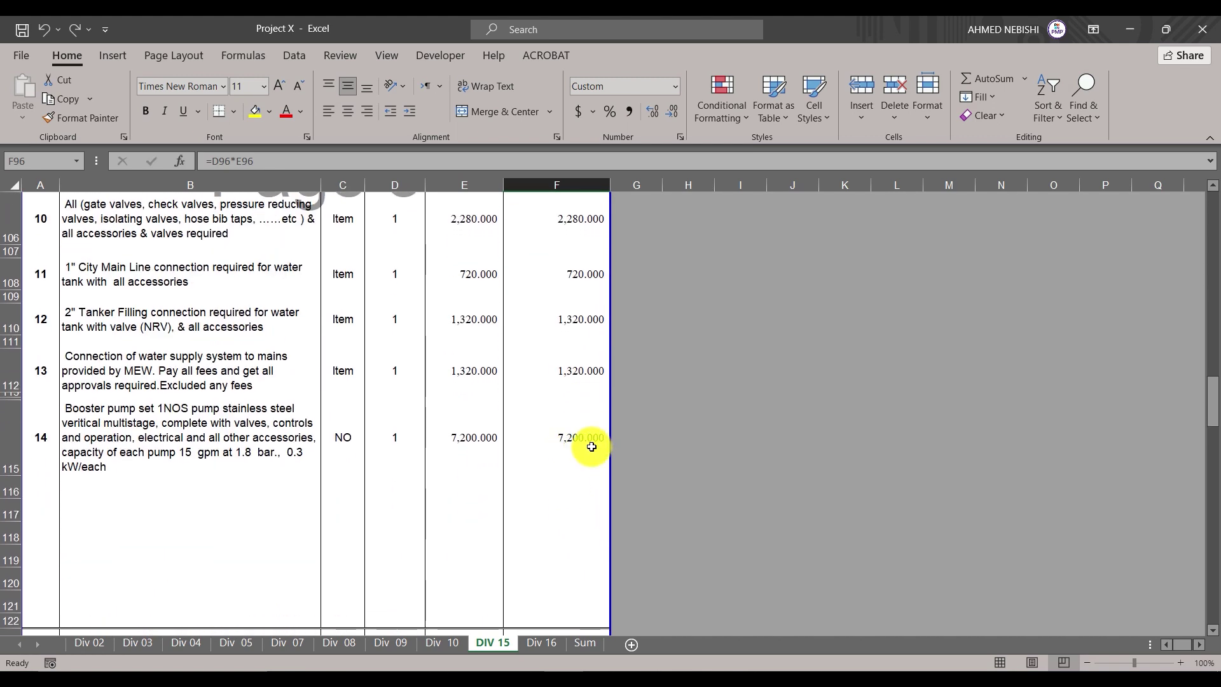
pyautogui.keyDown('shift'); pyautogui.click(592, 446); pyautogui.keyUp('shift')
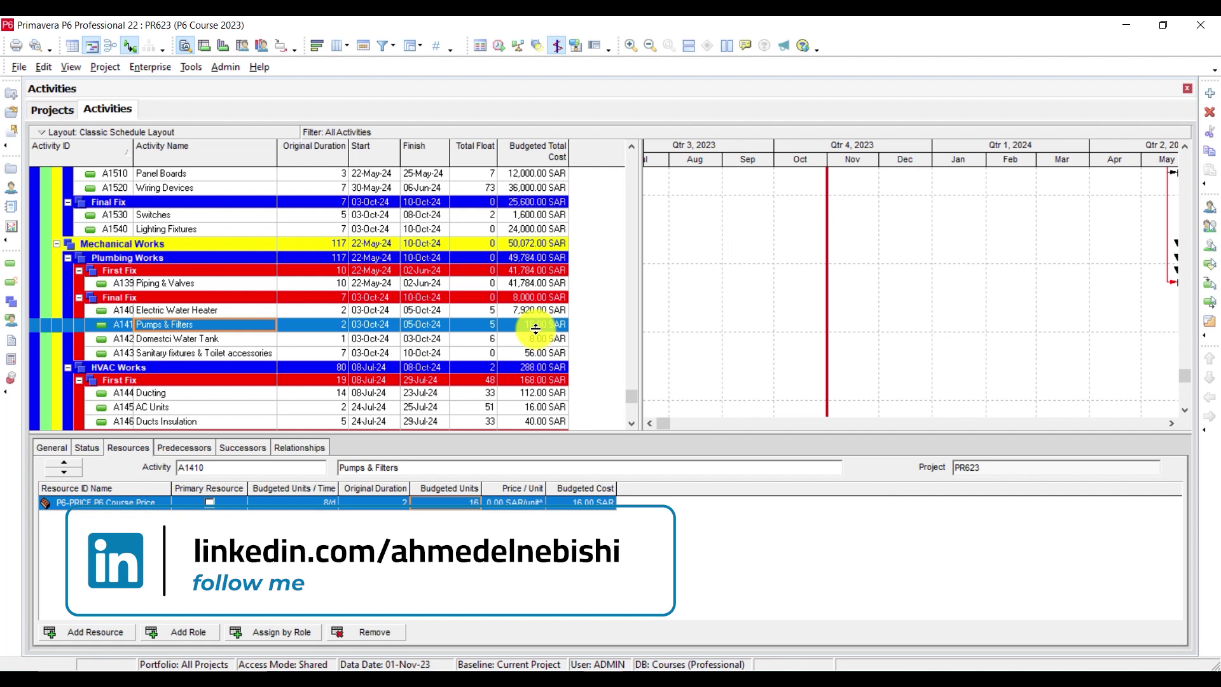
# Enter 38,520 as Pumps & Filters (A1410) budgeted units, raising Mechanical Works to 88,576 SAR
pyautogui.click(460, 503)
pyautogui.write('38520')
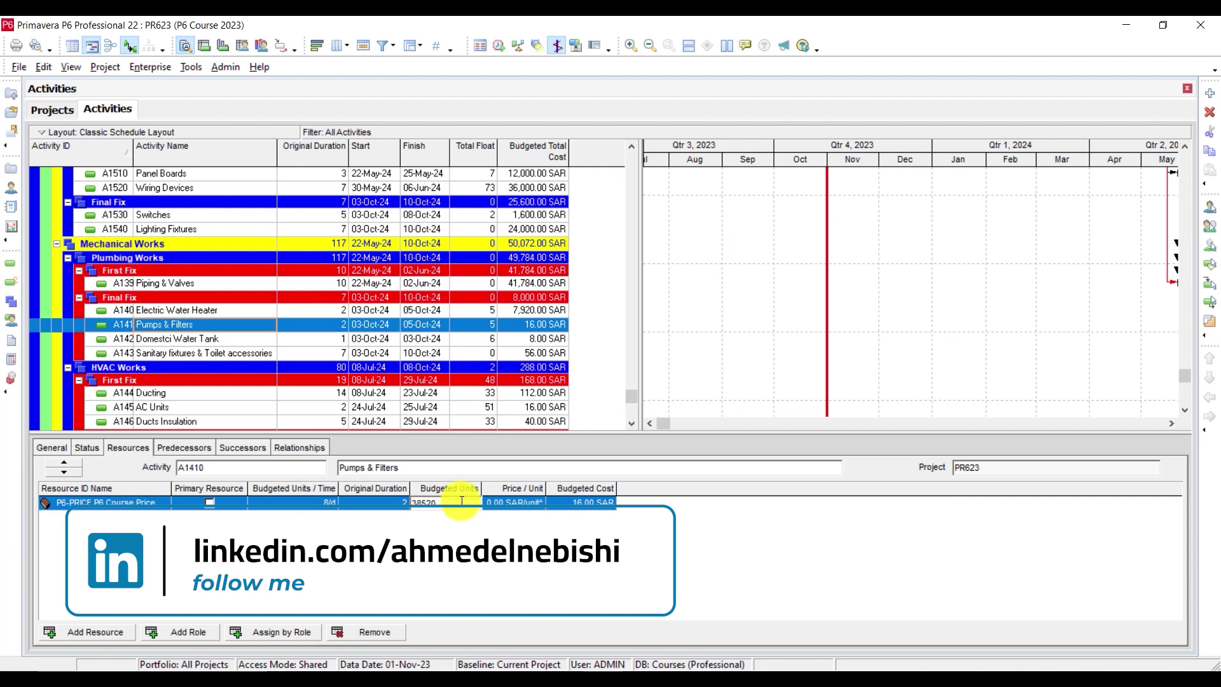
pyautogui.press('Return')
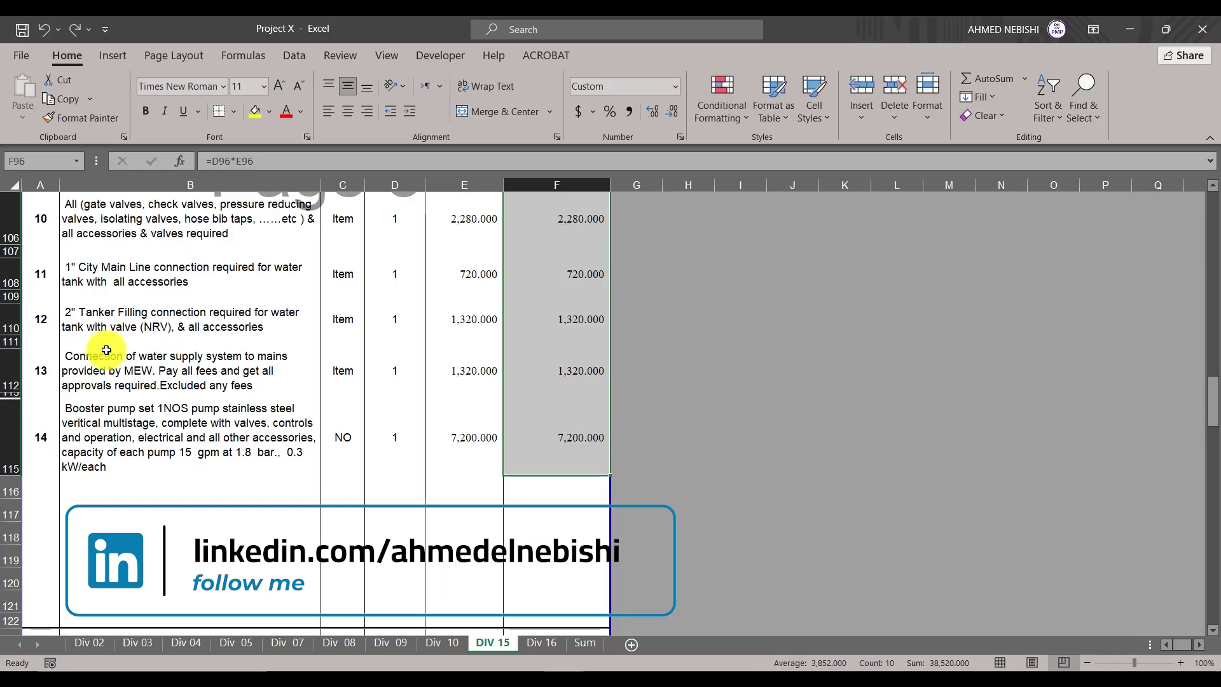
# Select the water filter, booster pump, circulating pump and water meter box amounts (F96–F103)
pyautogui.scroll(2, 106, 350)
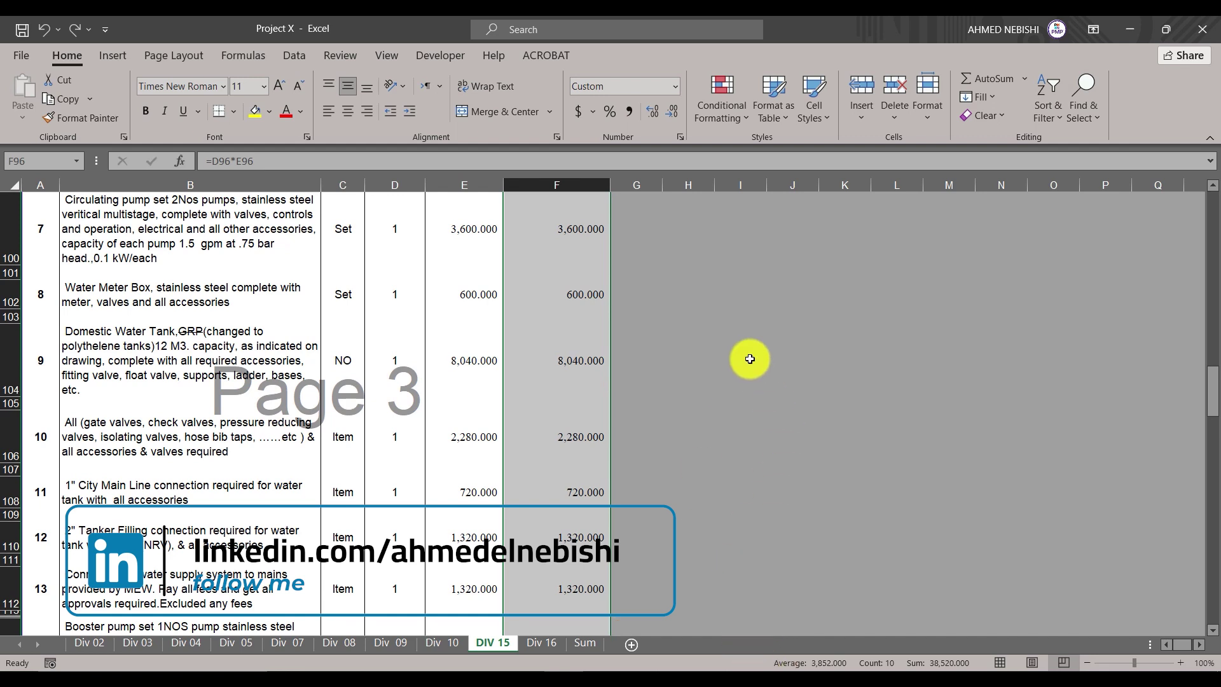
pyautogui.click(589, 360)
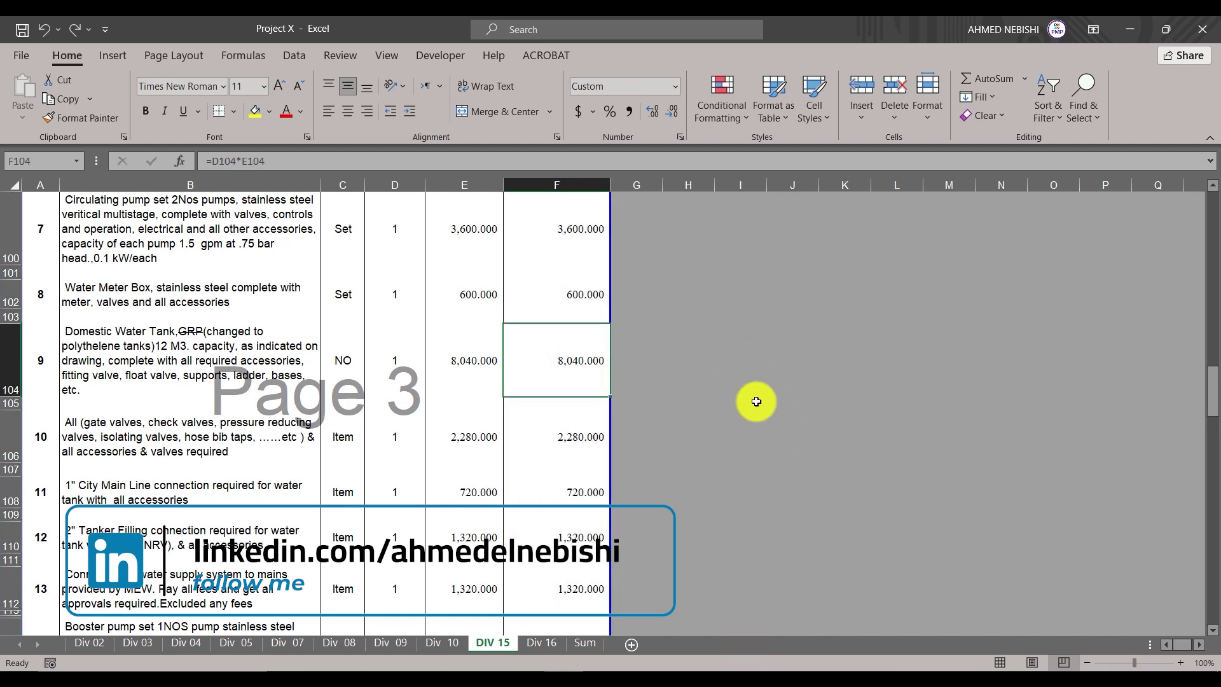
pyautogui.scroll(3, 646, 365)
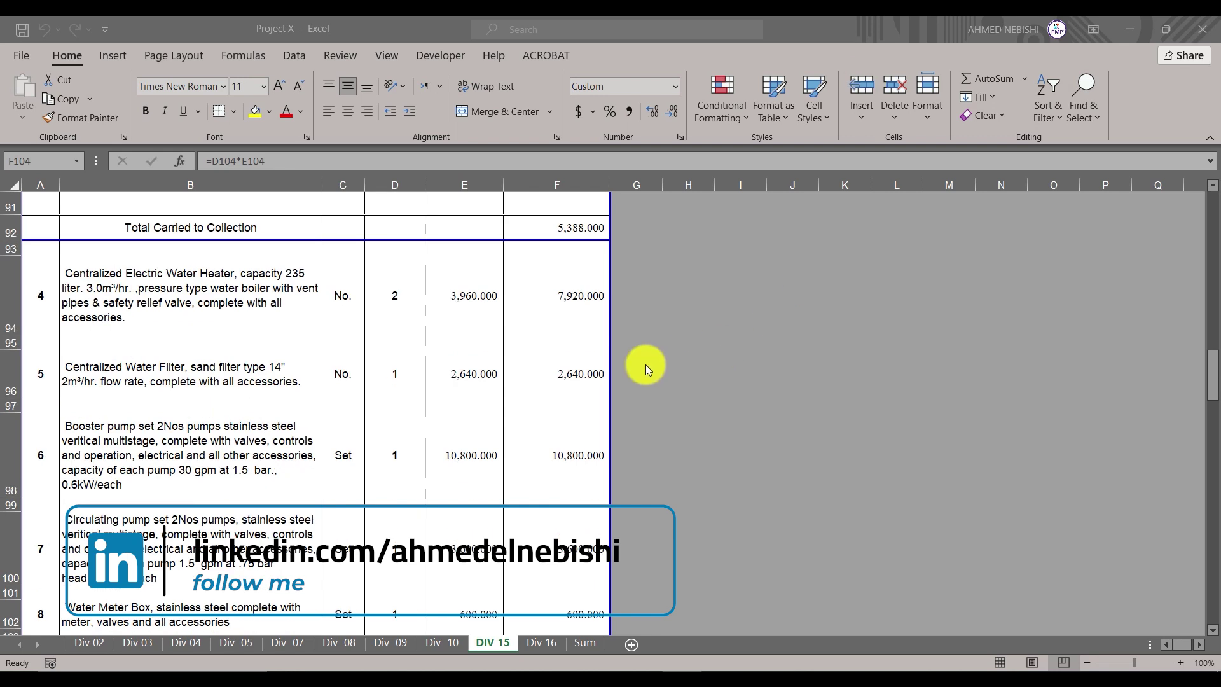
pyautogui.scroll(-1, 560, 375)
pyautogui.click(585, 323)
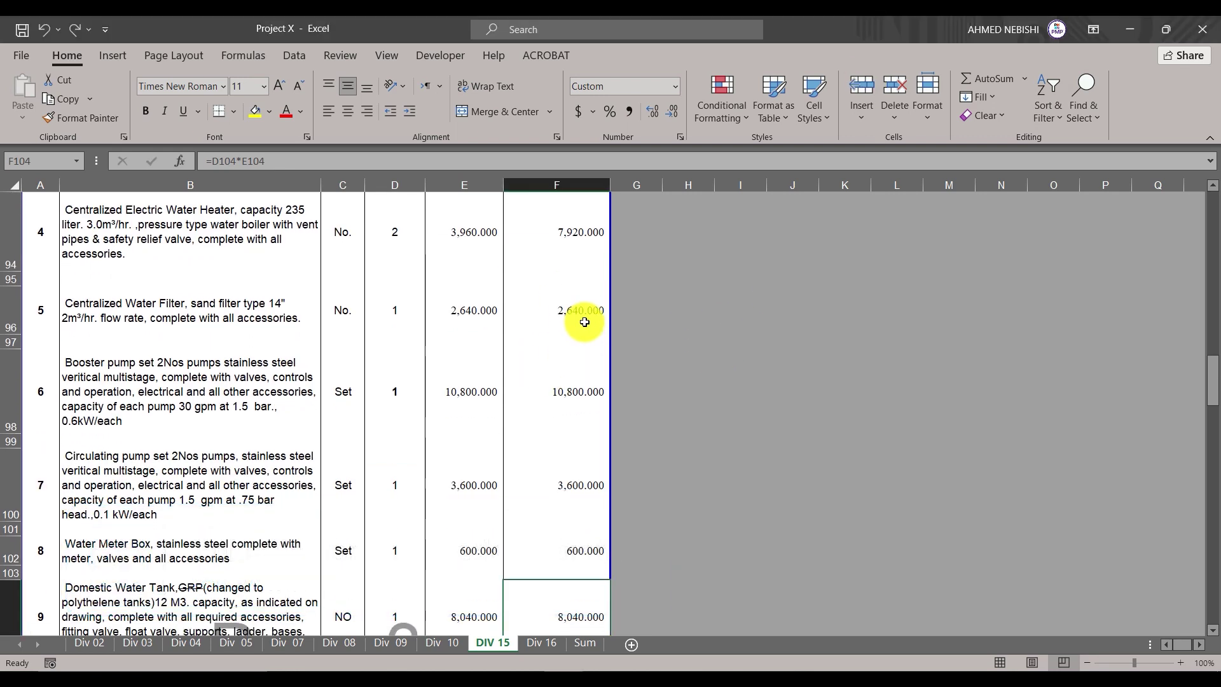
pyautogui.scroll(-1, 526, 349)
pyautogui.scroll(1, 527, 355)
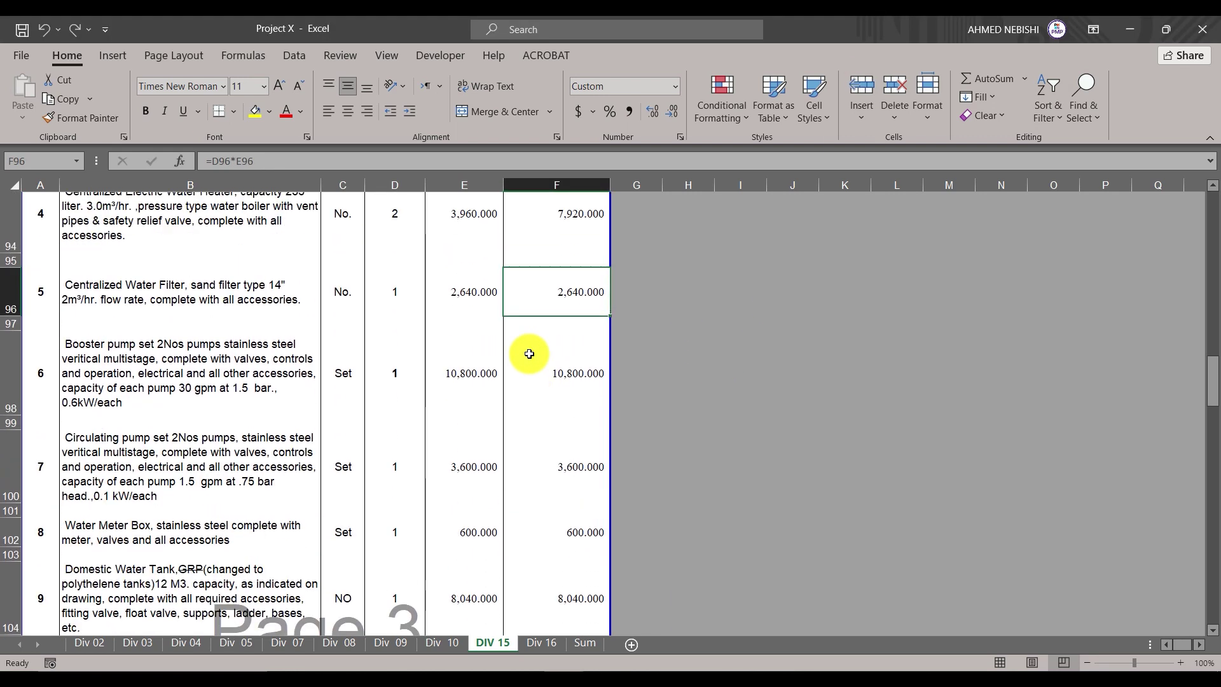
pyautogui.keyDown('ctrl'); pyautogui.click(575, 407); pyautogui.keyUp('ctrl')
pyautogui.scroll(-1, 574, 408)
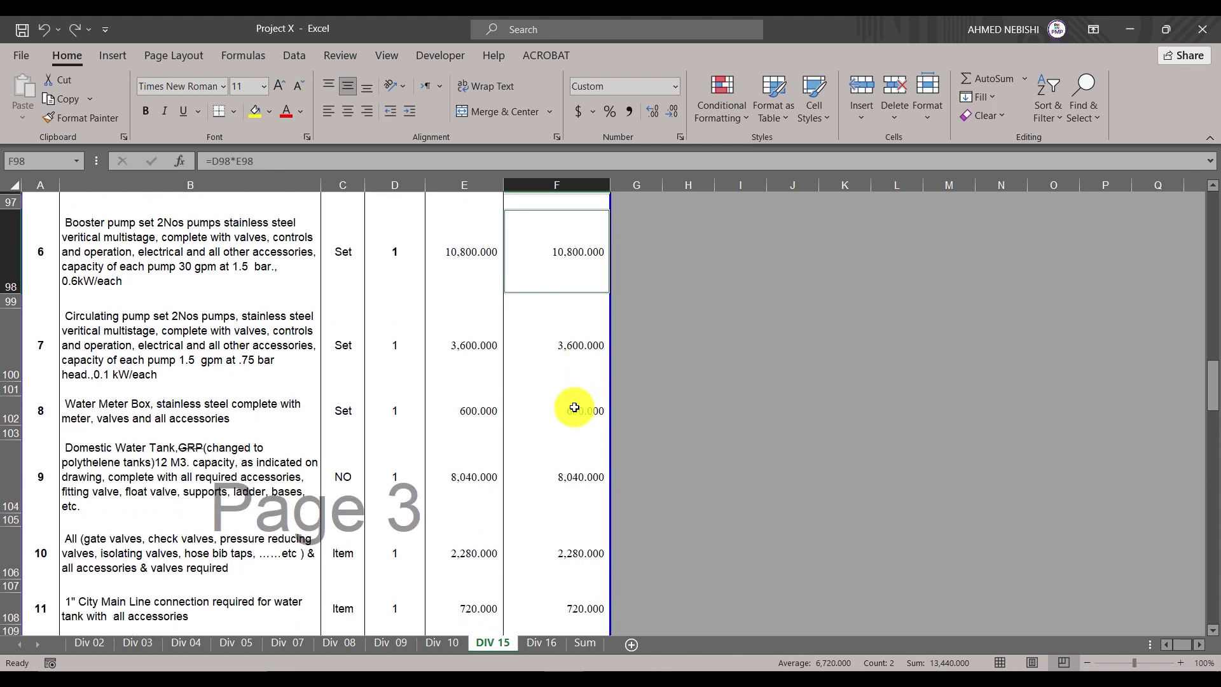
pyautogui.keyDown('ctrl'); pyautogui.click(578, 357); pyautogui.keyUp('ctrl')
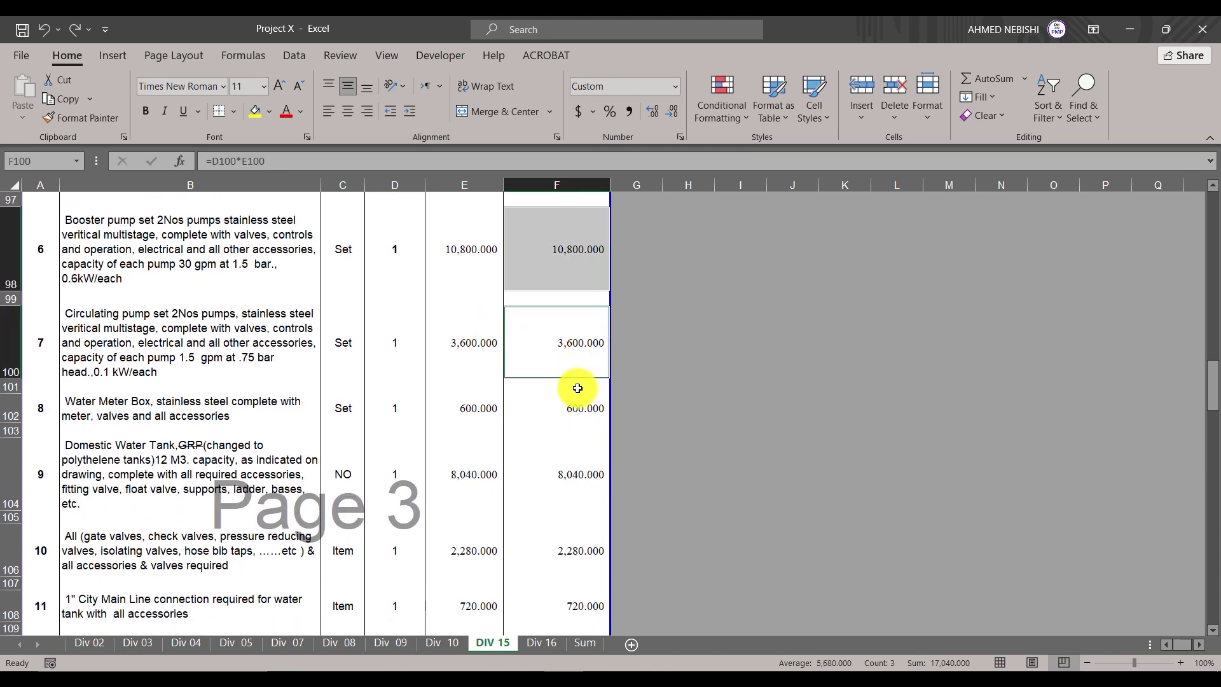
pyautogui.scroll(-1, 575, 391)
pyautogui.keyDown('ctrl'); pyautogui.click(572, 316); pyautogui.keyUp('ctrl')
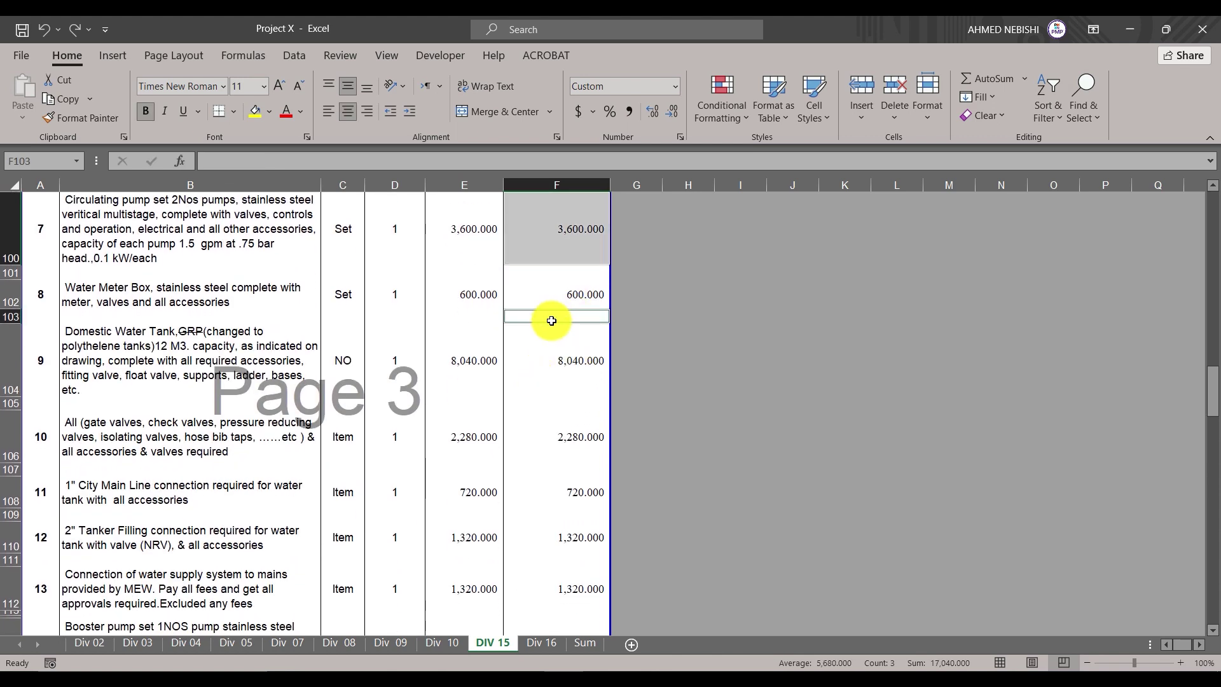
pyautogui.keyDown('ctrl'); pyautogui.click(572, 299); pyautogui.keyUp('ctrl')
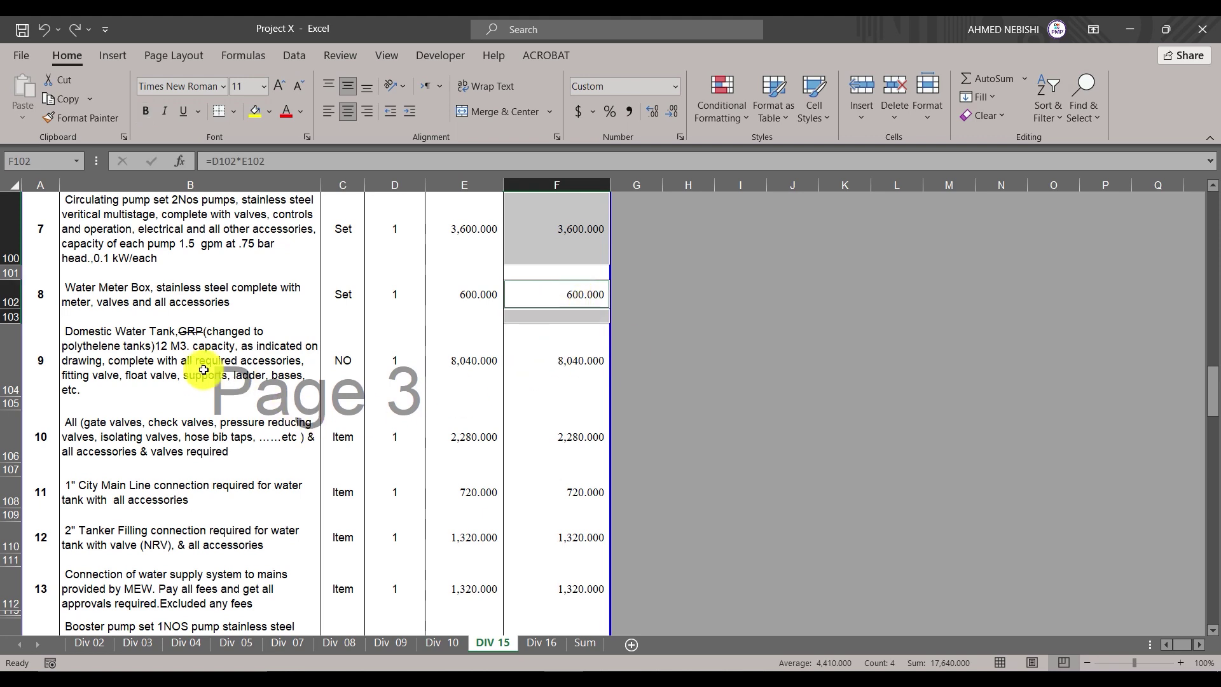
# Add the item 10–14 valve and connection costs, reaching a 30,480,000 sum
pyautogui.scroll(-1, 499, 364)
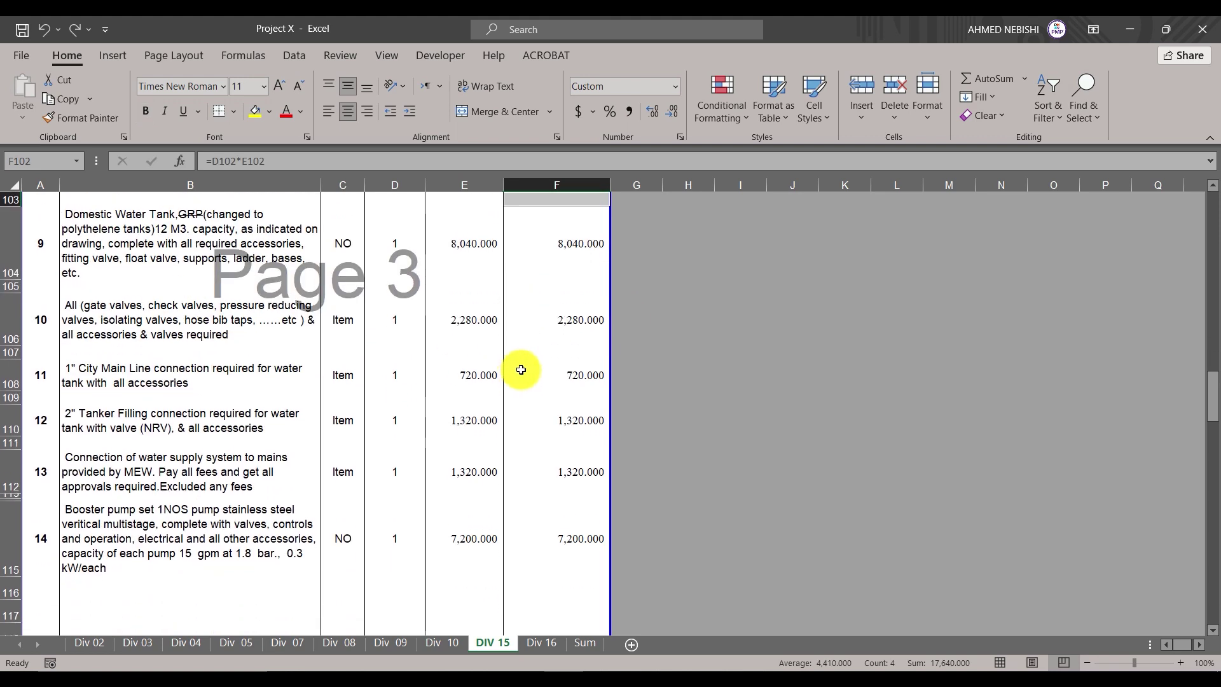
pyautogui.keyDown('ctrl'); pyautogui.click(570, 327); pyautogui.keyUp('ctrl')
pyautogui.keyDown('ctrl'); pyautogui.click(578, 379); pyautogui.keyUp('ctrl')
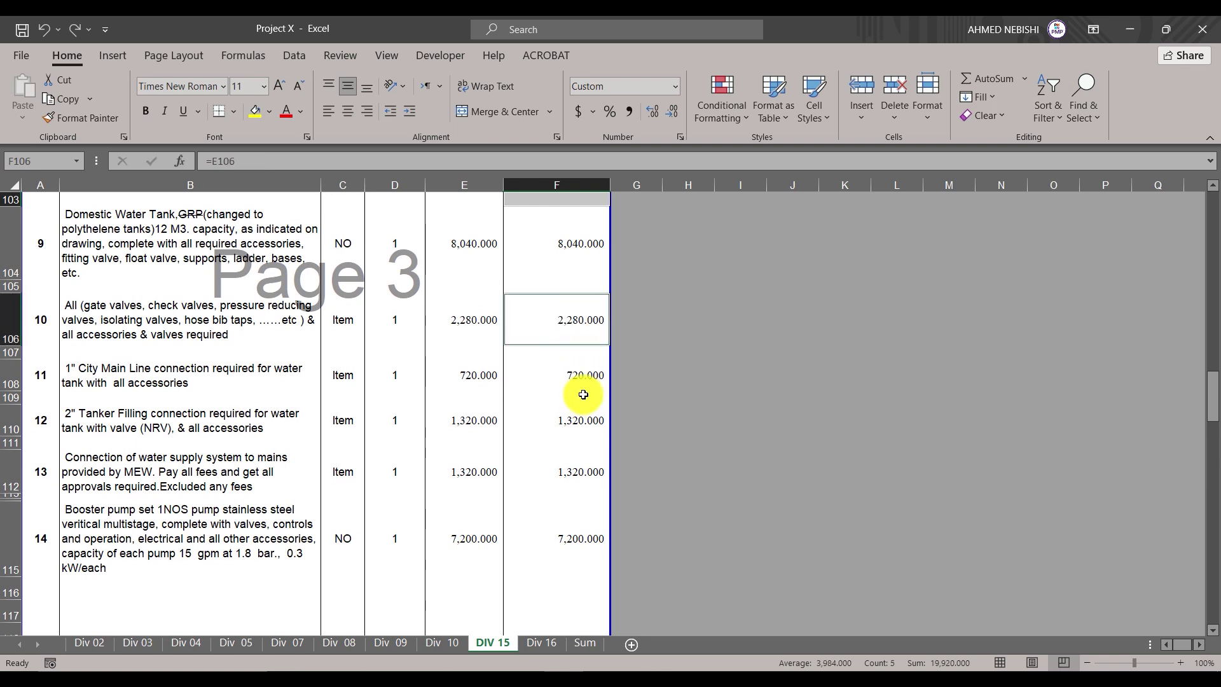
pyautogui.keyDown('ctrl'); pyautogui.click(579, 440); pyautogui.keyUp('ctrl')
pyautogui.keyDown('ctrl'); pyautogui.click(581, 423); pyautogui.keyUp('ctrl')
pyautogui.keyDown('ctrl'); pyautogui.click(581, 477); pyautogui.keyUp('ctrl')
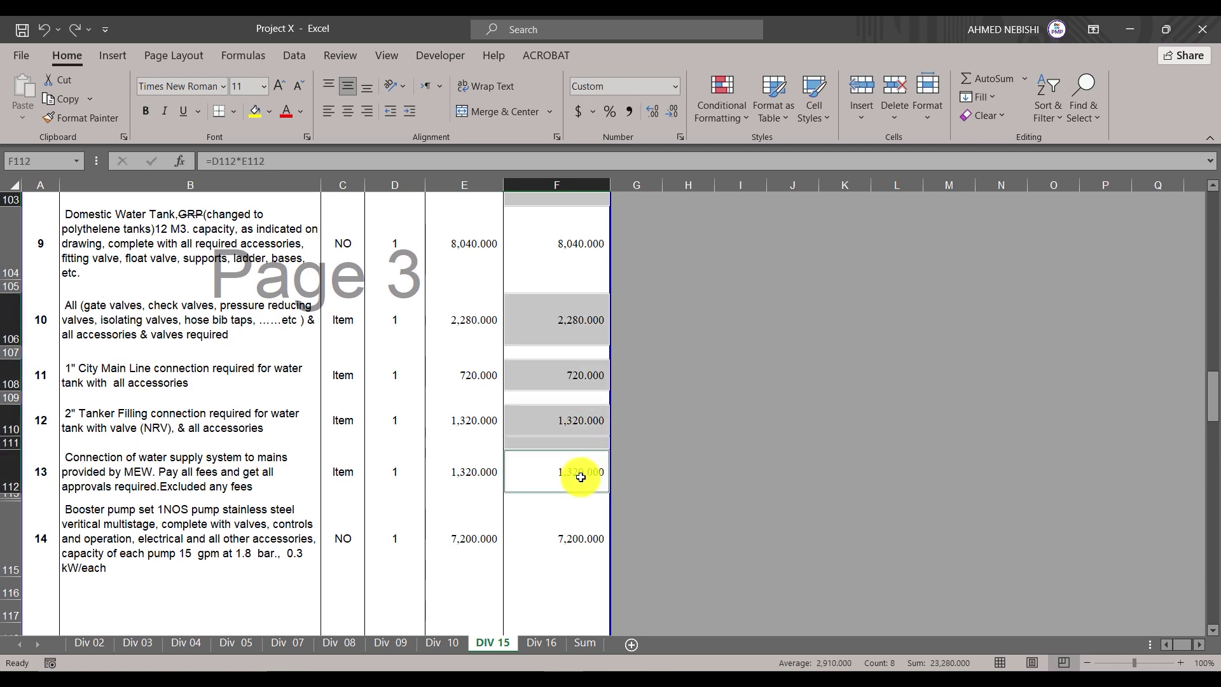
pyautogui.keyDown('ctrl'); pyautogui.click(586, 544); pyautogui.keyUp('ctrl')
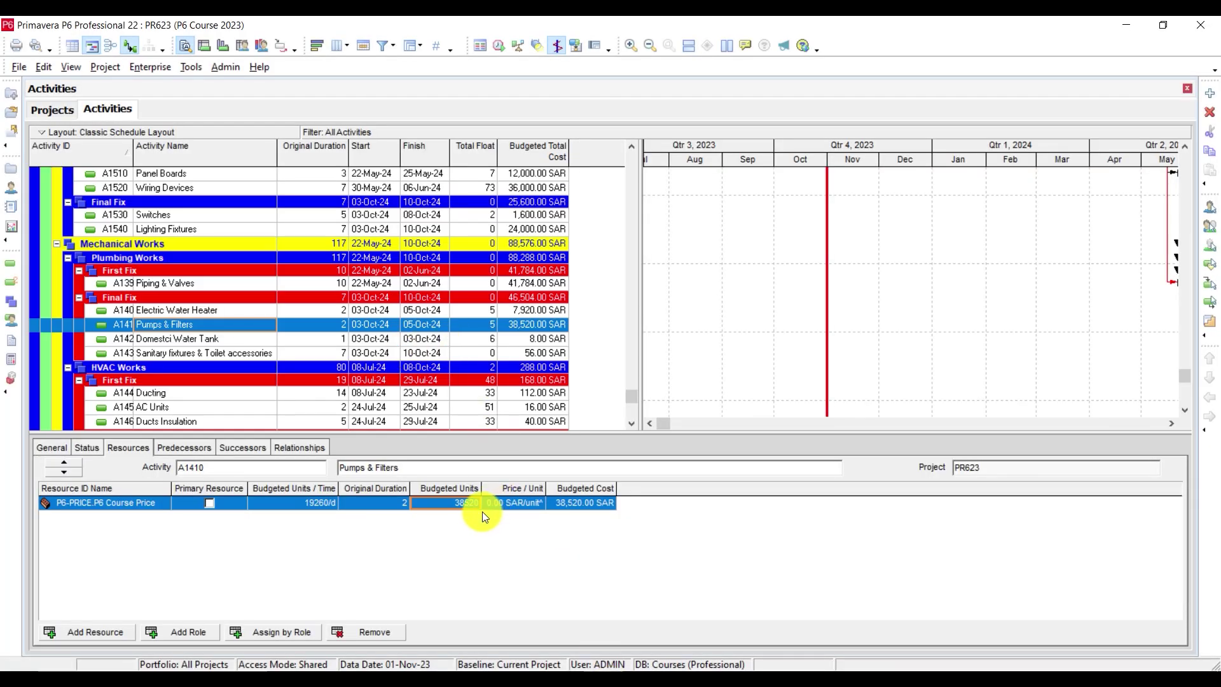
# Reduce Pumps & Filters (A1410) budgeted units to 30,480, dropping Mechanical Works to 80,536 SAR
pyautogui.click(476, 506)
pyautogui.click(169, 340)
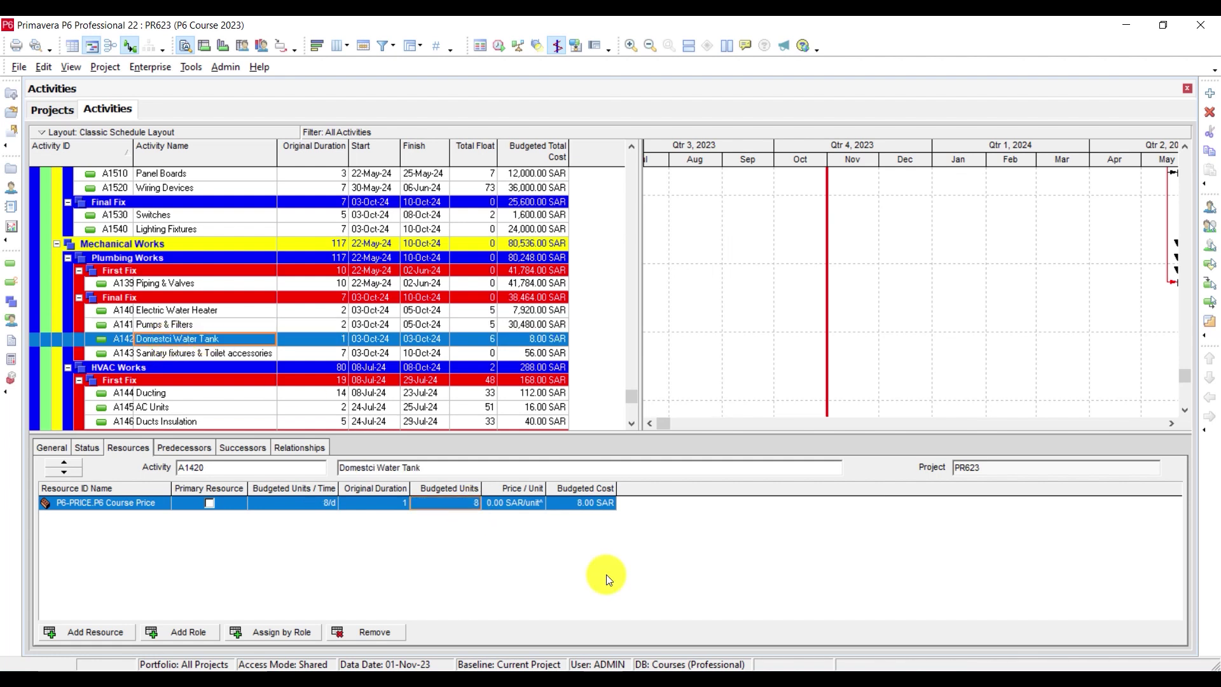
# Back in the Excel BOQ, clear the multi-cell cost selection and browse the DIV 15 items
pyautogui.click(636, 679)
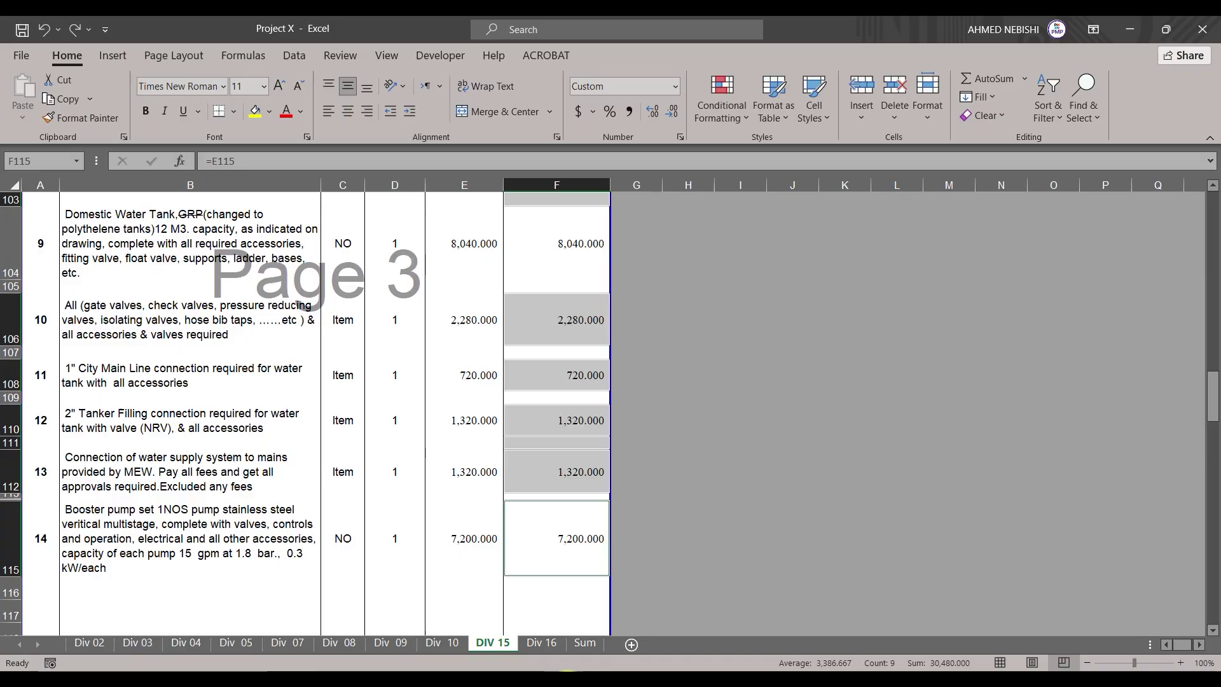
pyautogui.click(387, 419)
pyautogui.scroll(2, 191, 434)
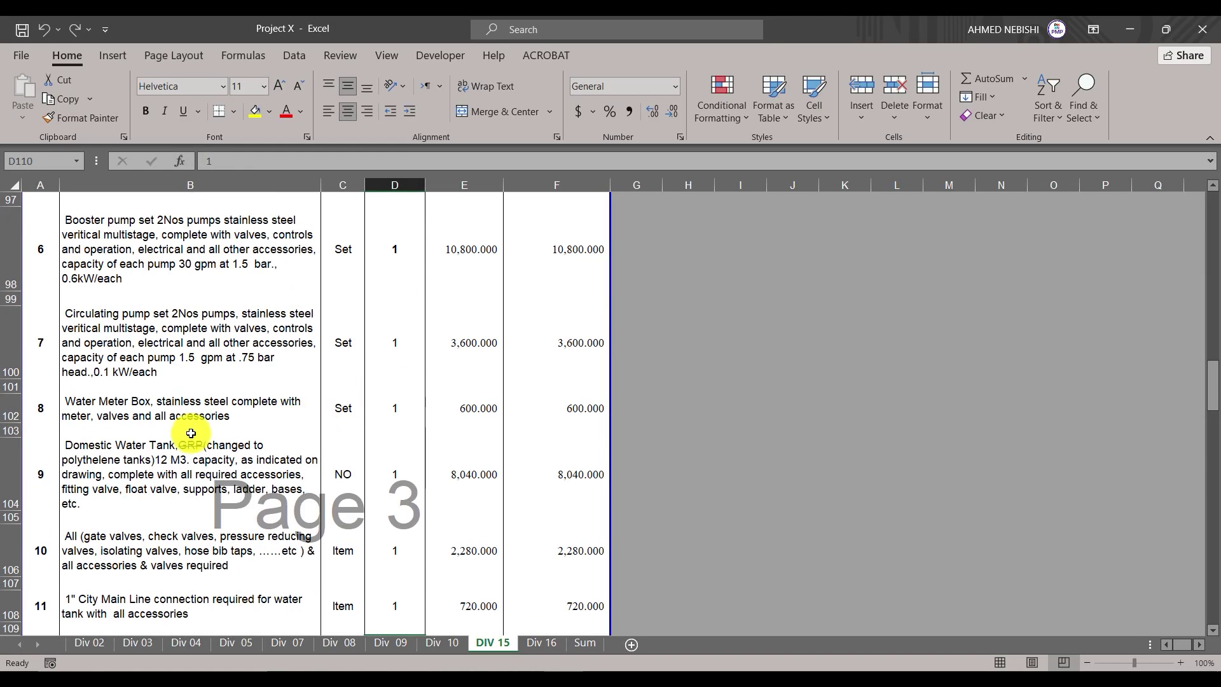
pyautogui.scroll(2, 191, 434)
pyautogui.scroll(1, 129, 370)
pyautogui.scroll(2, 205, 322)
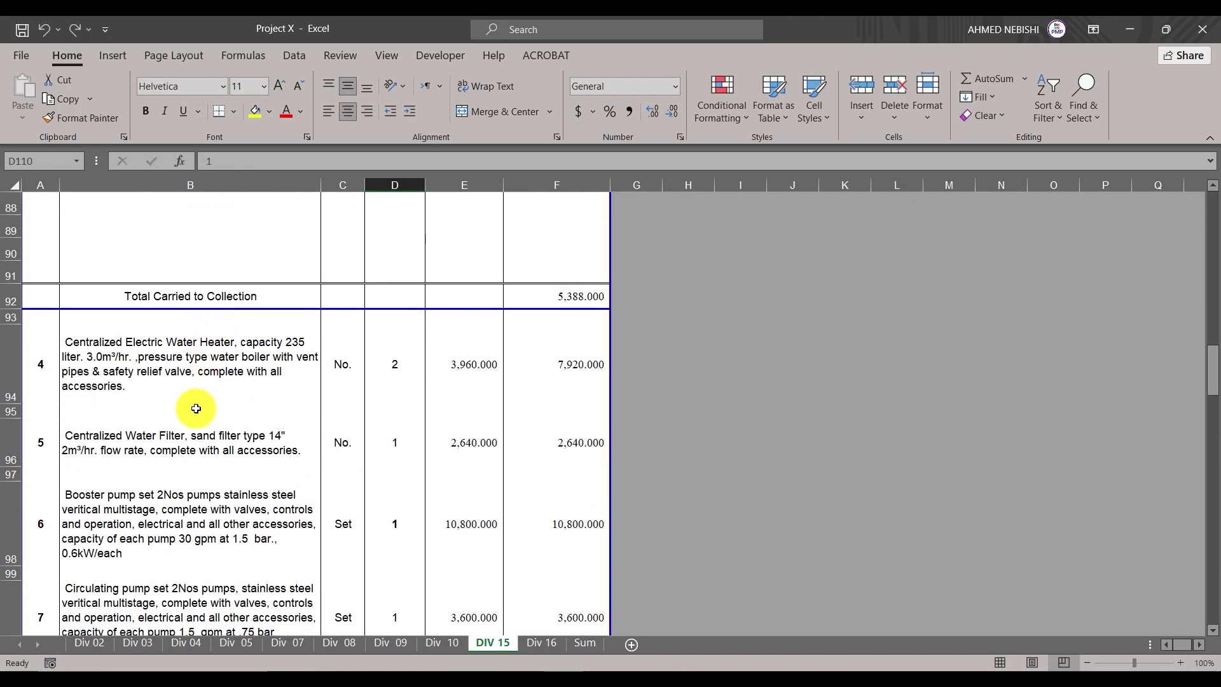
pyautogui.scroll(-3, 194, 404)
pyautogui.scroll(2, 218, 428)
pyautogui.scroll(3, 218, 428)
pyautogui.scroll(4, 224, 445)
pyautogui.scroll(2, 207, 422)
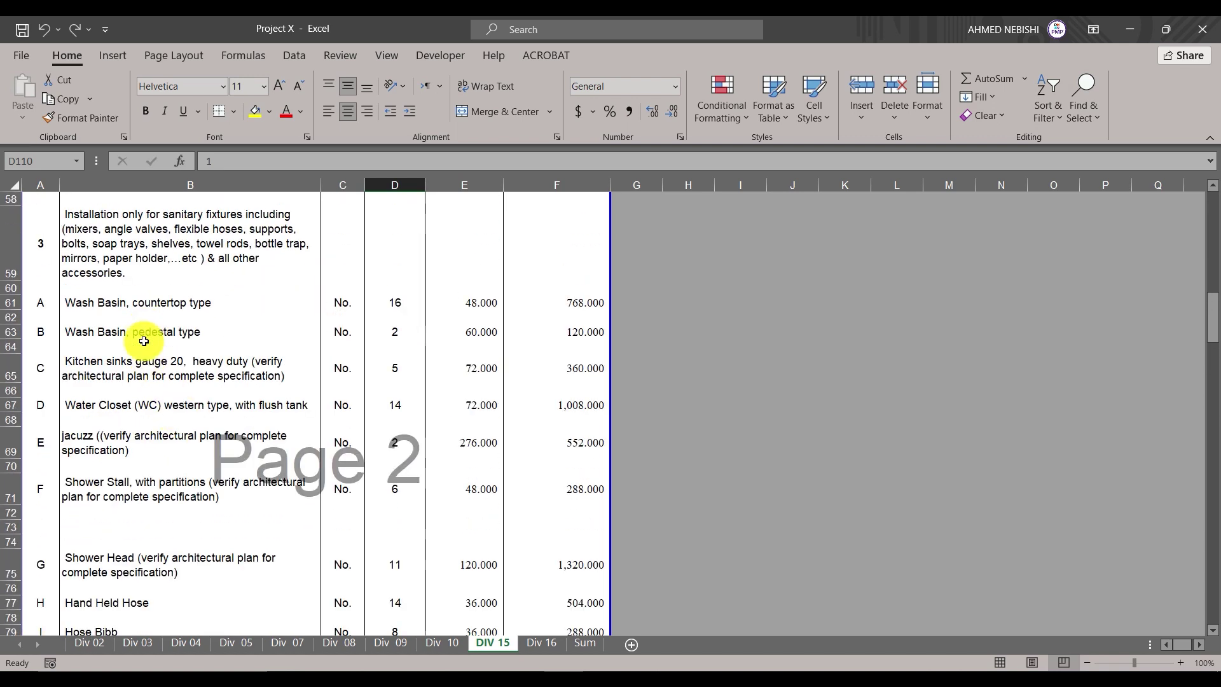
pyautogui.scroll(1, 136, 332)
pyautogui.scroll(2, 144, 369)
pyautogui.scroll(-2, 131, 335)
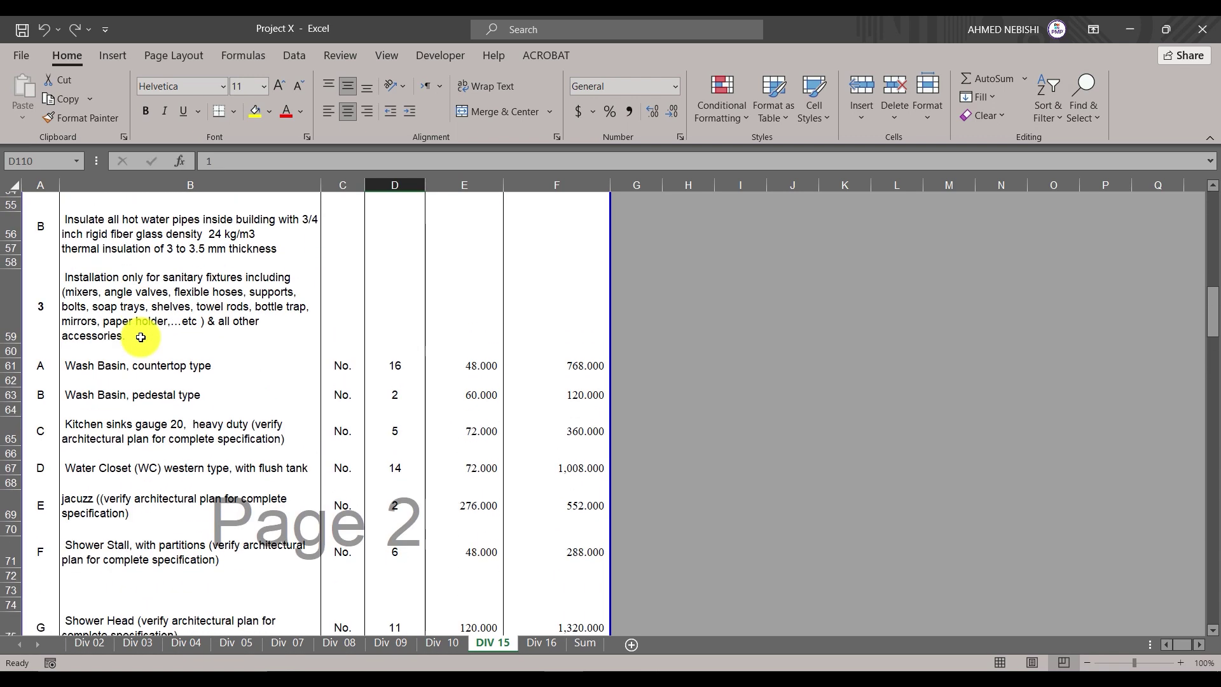
pyautogui.scroll(3, 155, 362)
pyautogui.scroll(3, 155, 364)
pyautogui.scroll(-2, 155, 365)
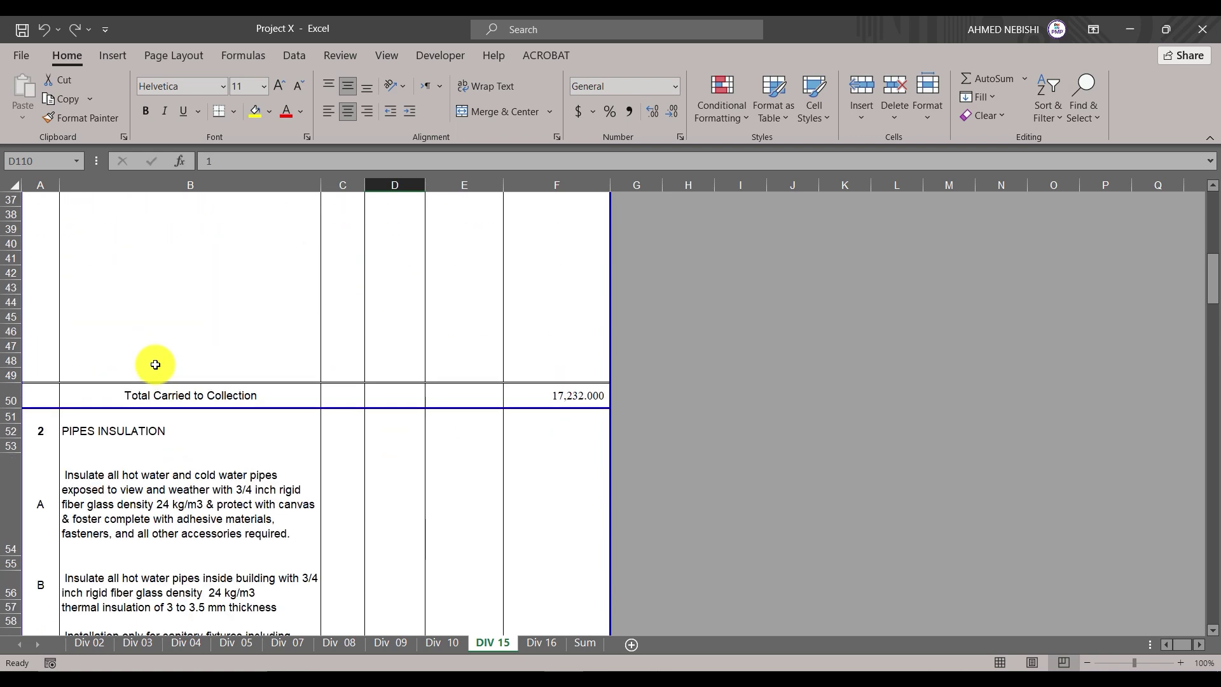
pyautogui.scroll(-5, 156, 365)
pyautogui.scroll(-3, 155, 365)
pyautogui.scroll(-5, 155, 364)
pyautogui.scroll(3, 156, 365)
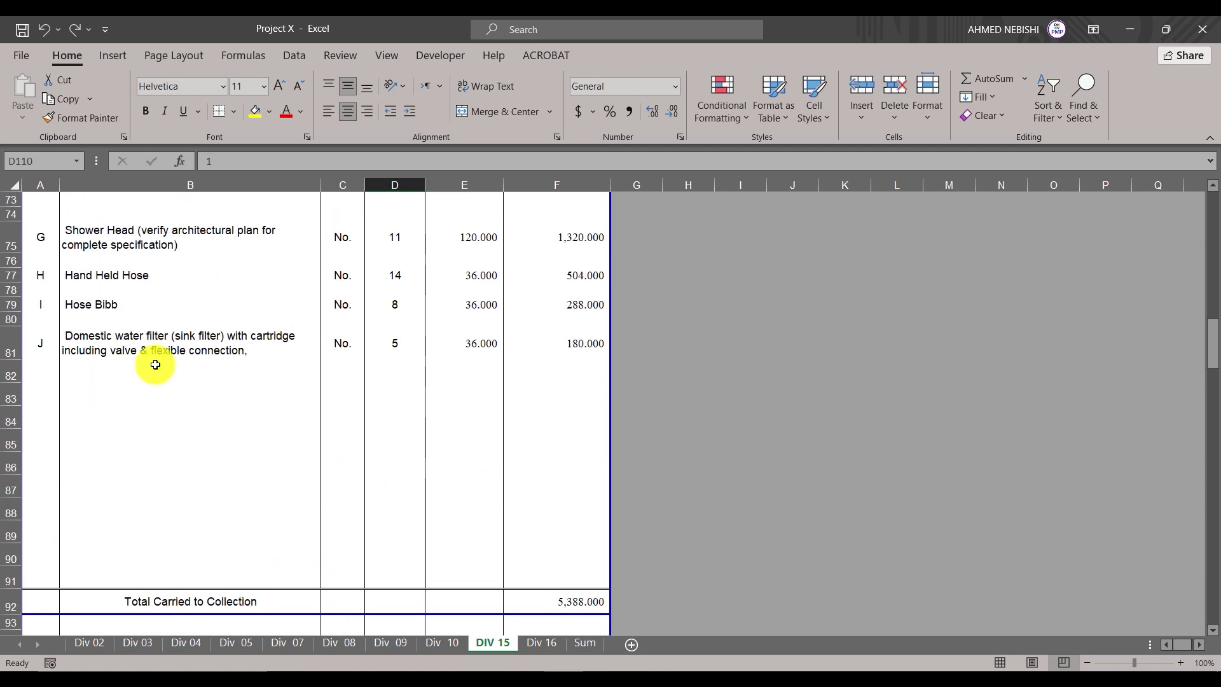
pyautogui.scroll(-1, 164, 363)
pyautogui.scroll(-3, 186, 396)
pyautogui.scroll(-1, 213, 418)
pyautogui.scroll(-1, 200, 418)
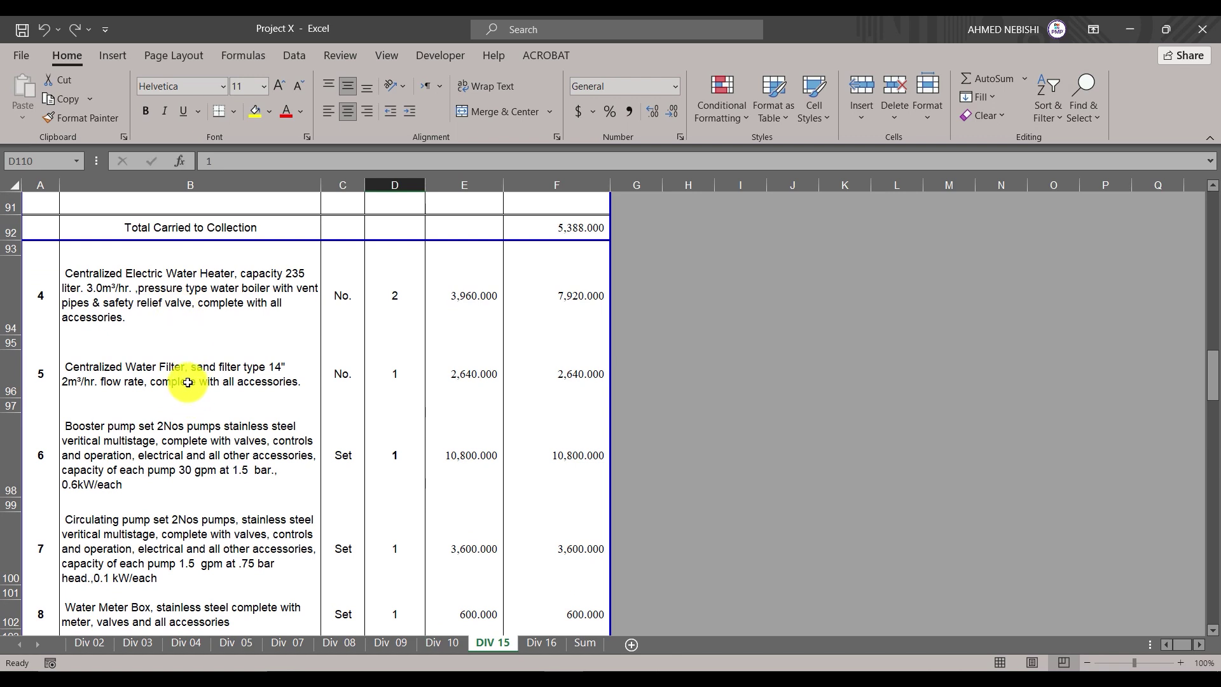
# Check the water filter, booster pump and Domestic Water Tank (8,040.000) items
pyautogui.click(185, 381)
pyautogui.click(204, 440)
pyautogui.scroll(-1, 203, 439)
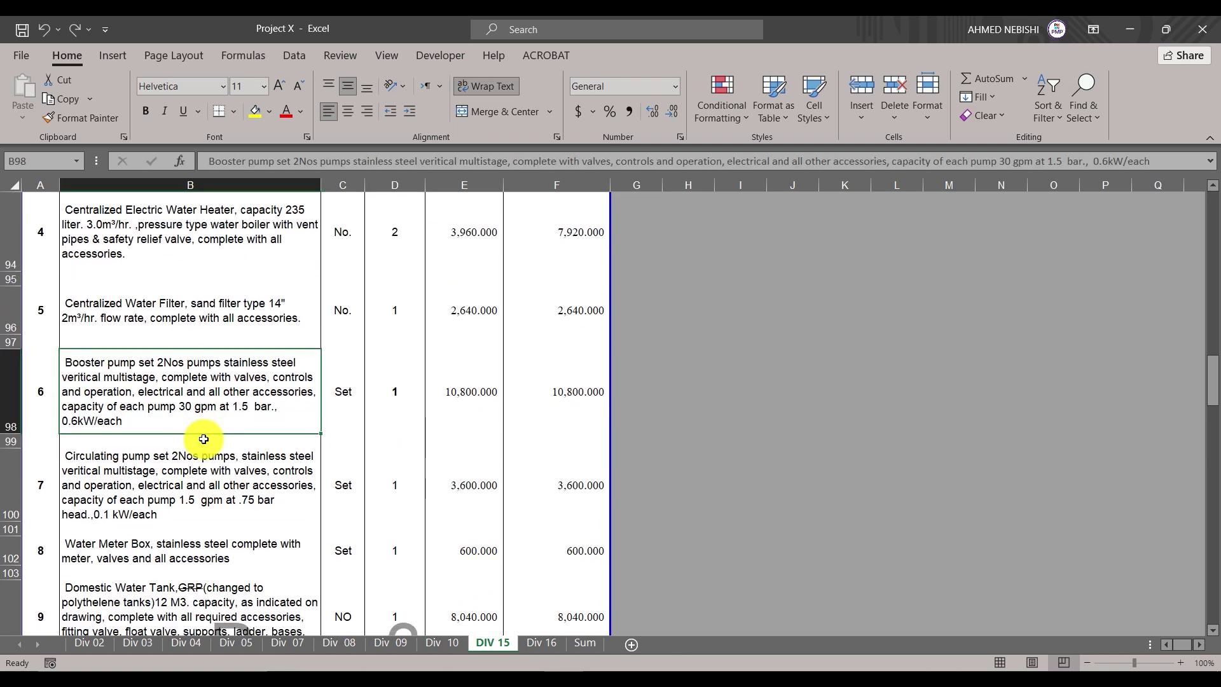
pyautogui.scroll(1, 205, 464)
pyautogui.scroll(-1, 210, 356)
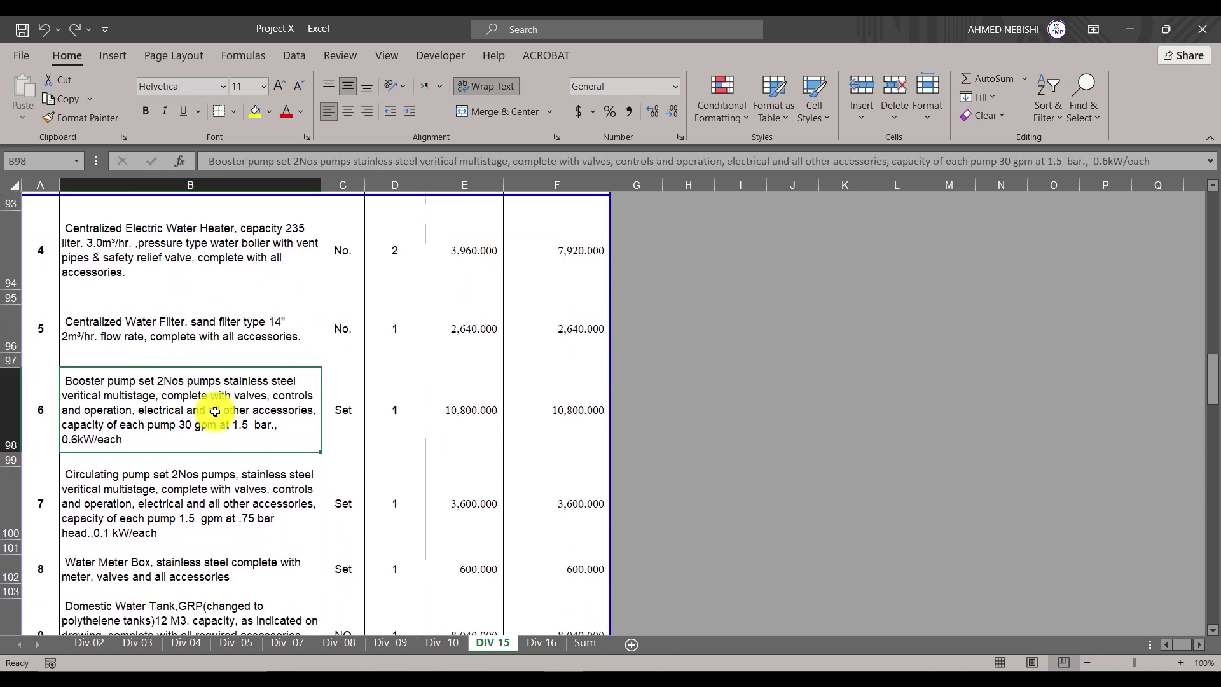
pyautogui.scroll(-1, 219, 417)
pyautogui.click(216, 467)
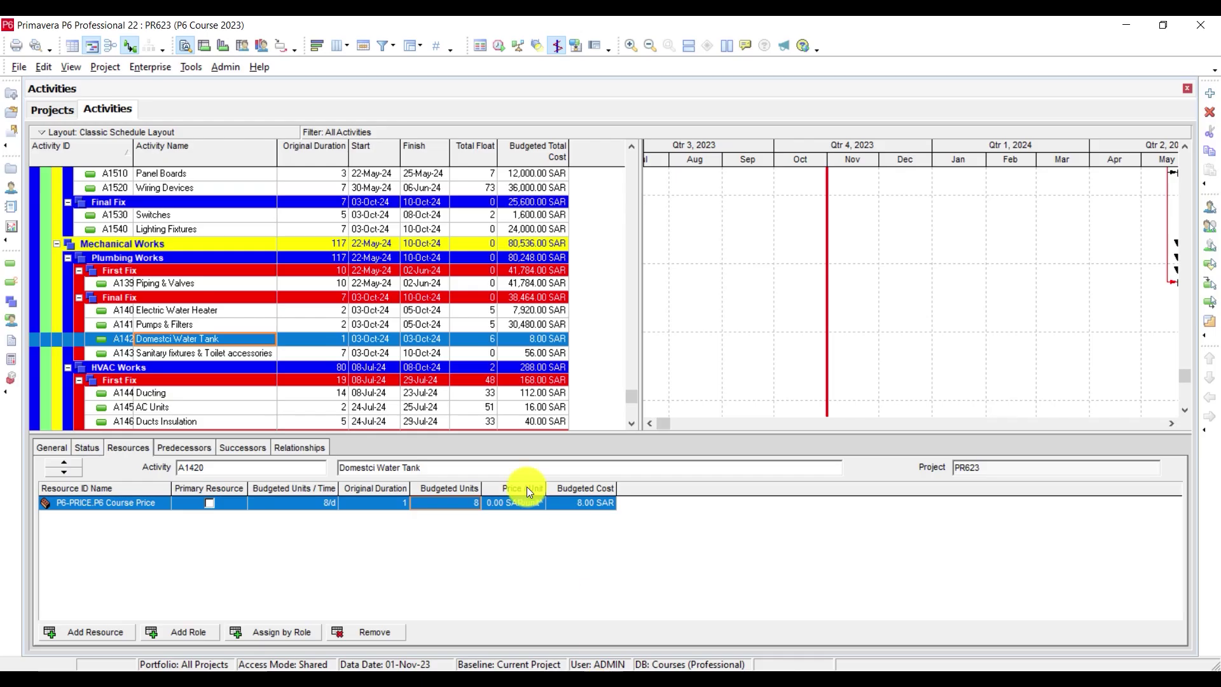
# Set Domestci Water Tank (A1420) budgeted units to 8,040 SAR, correcting the initial entry
pyautogui.click(450, 508)
pyautogui.write('004')
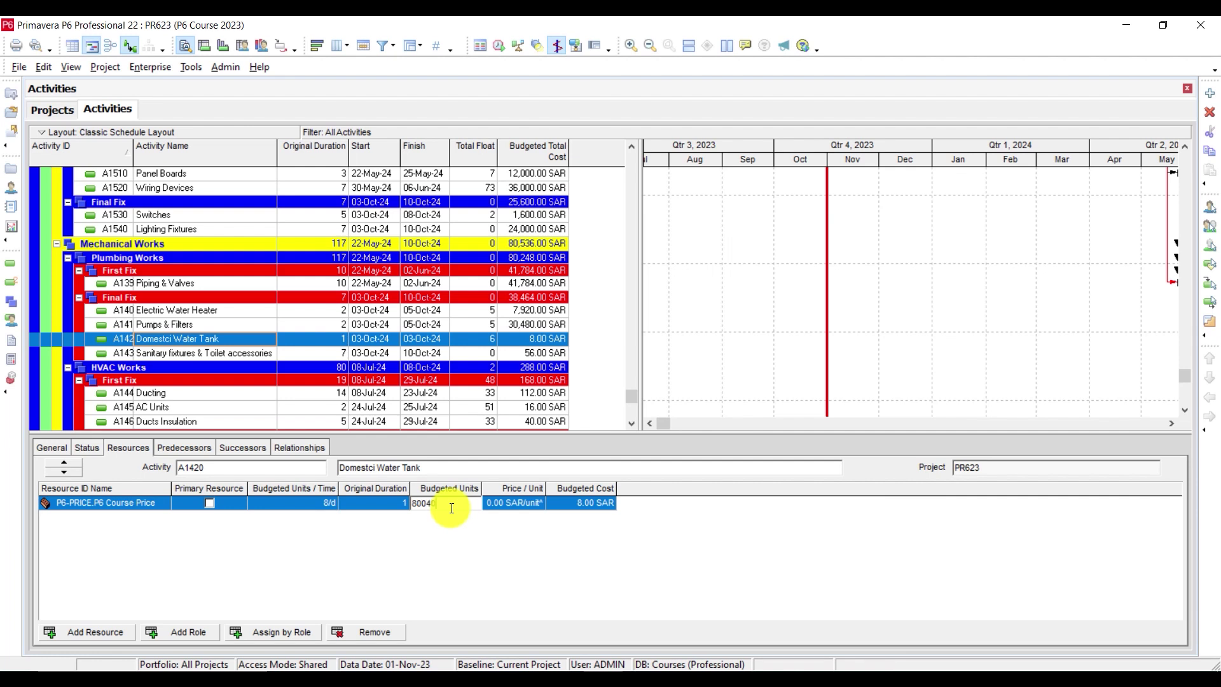
pyautogui.press('Return')
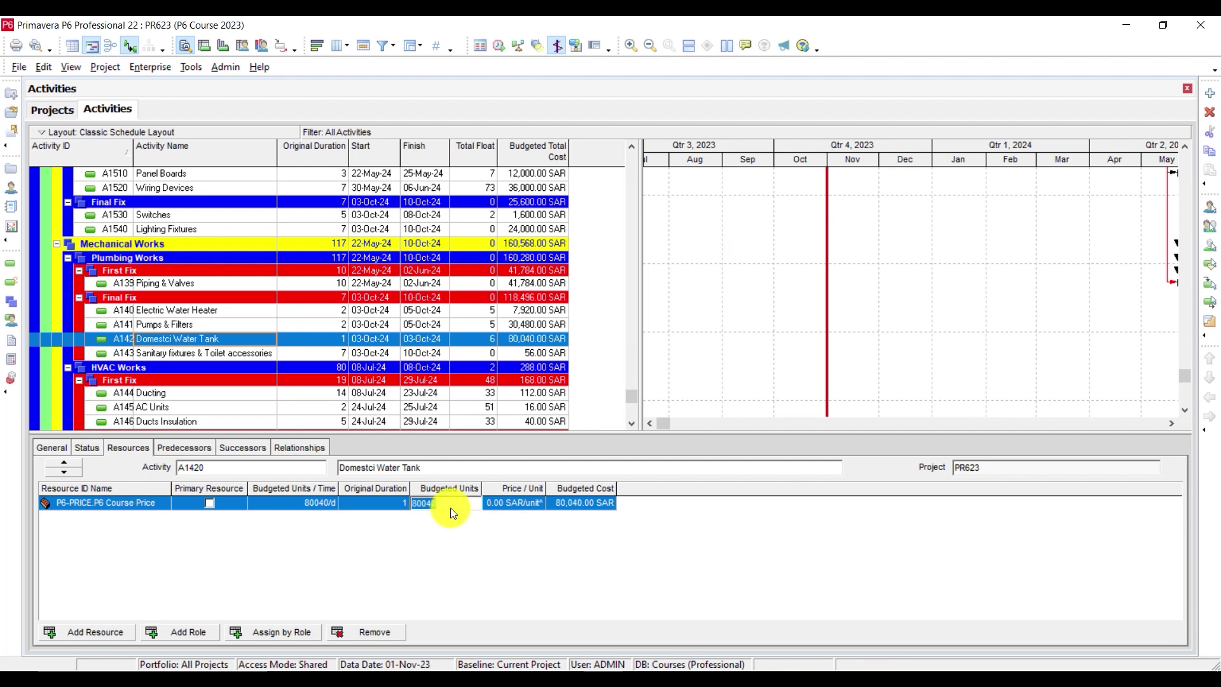
pyautogui.write('0')
pyautogui.press('Return')
pyautogui.click(208, 357)
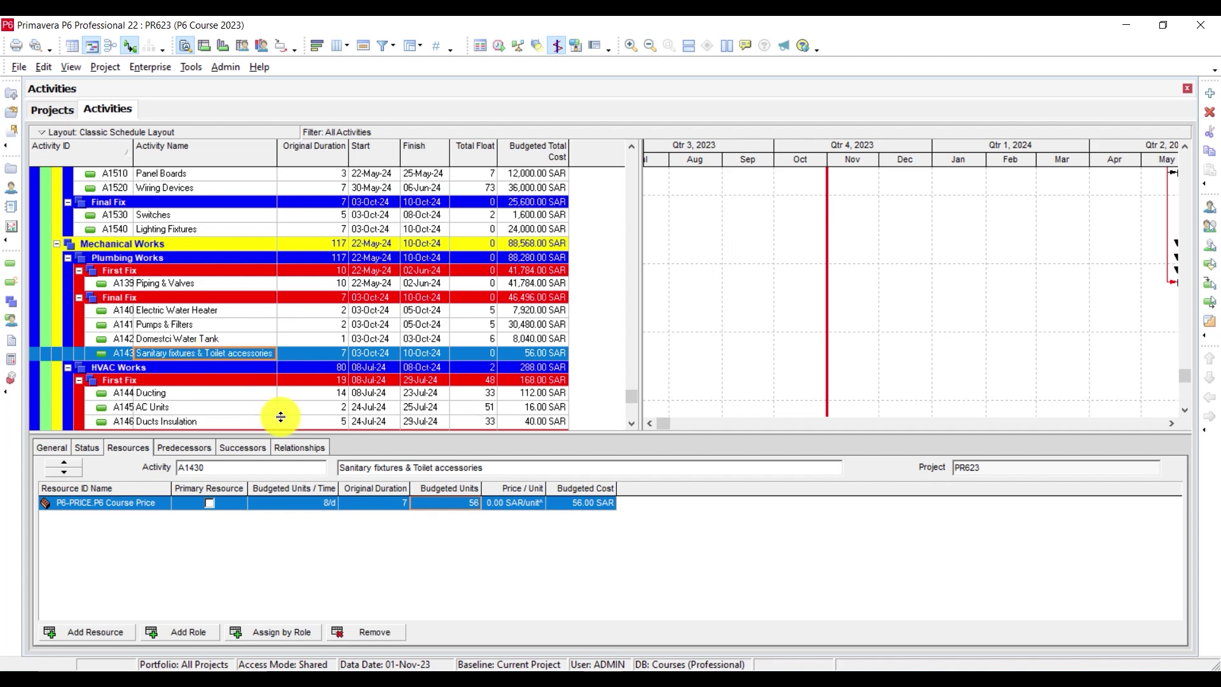
pyautogui.click(566, 678)
# Select the DIV 15 sanitary fixture amounts from Wash Basin to water filter (F61:F81)
pyautogui.scroll(-3, 314, 426)
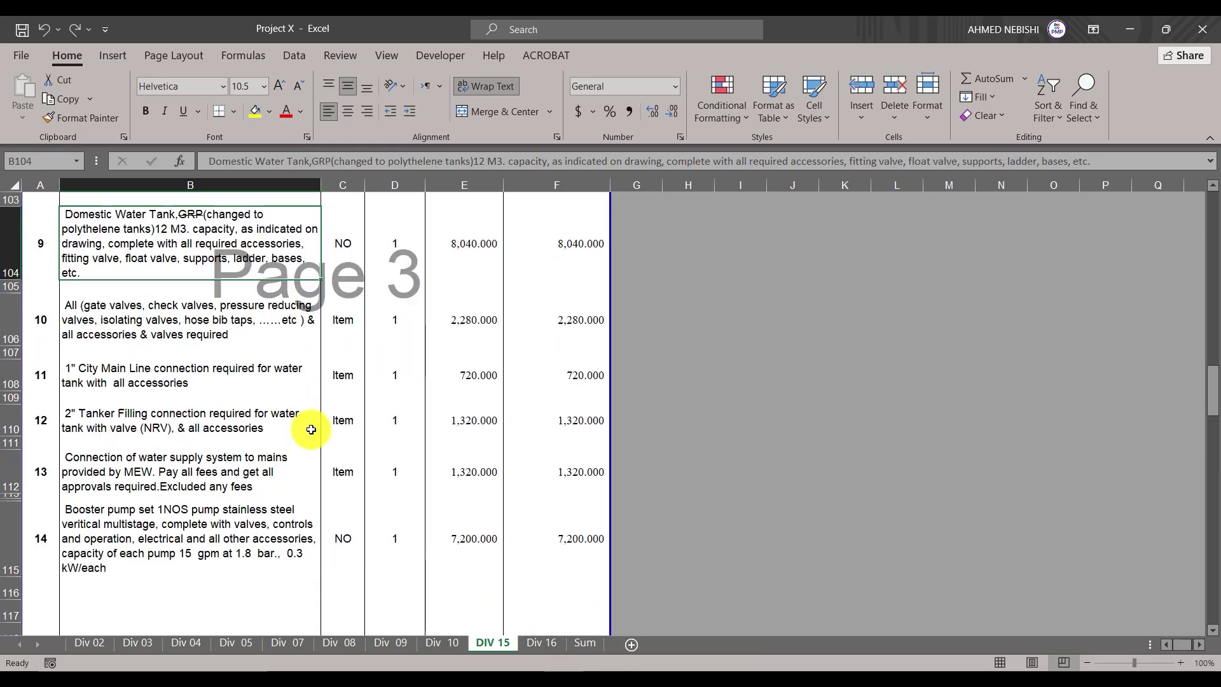
pyautogui.scroll(-1, 476, 491)
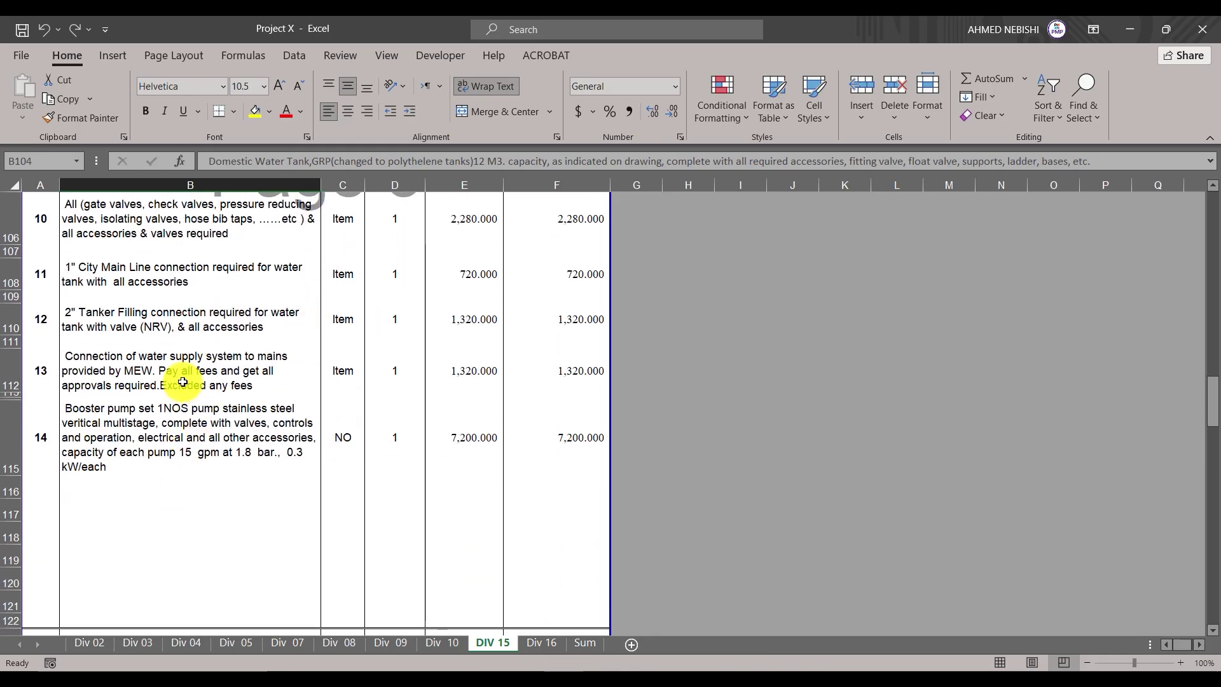
pyautogui.scroll(-2, 324, 463)
pyautogui.scroll(-3, 237, 472)
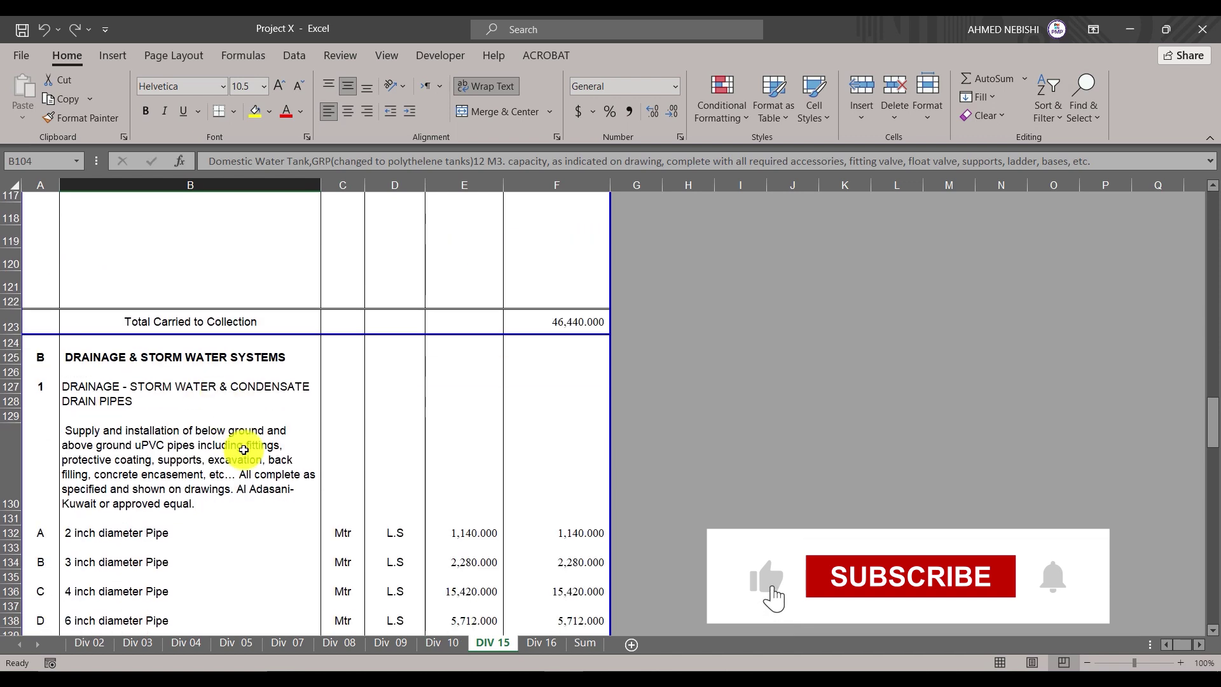
pyautogui.scroll(-2, 283, 425)
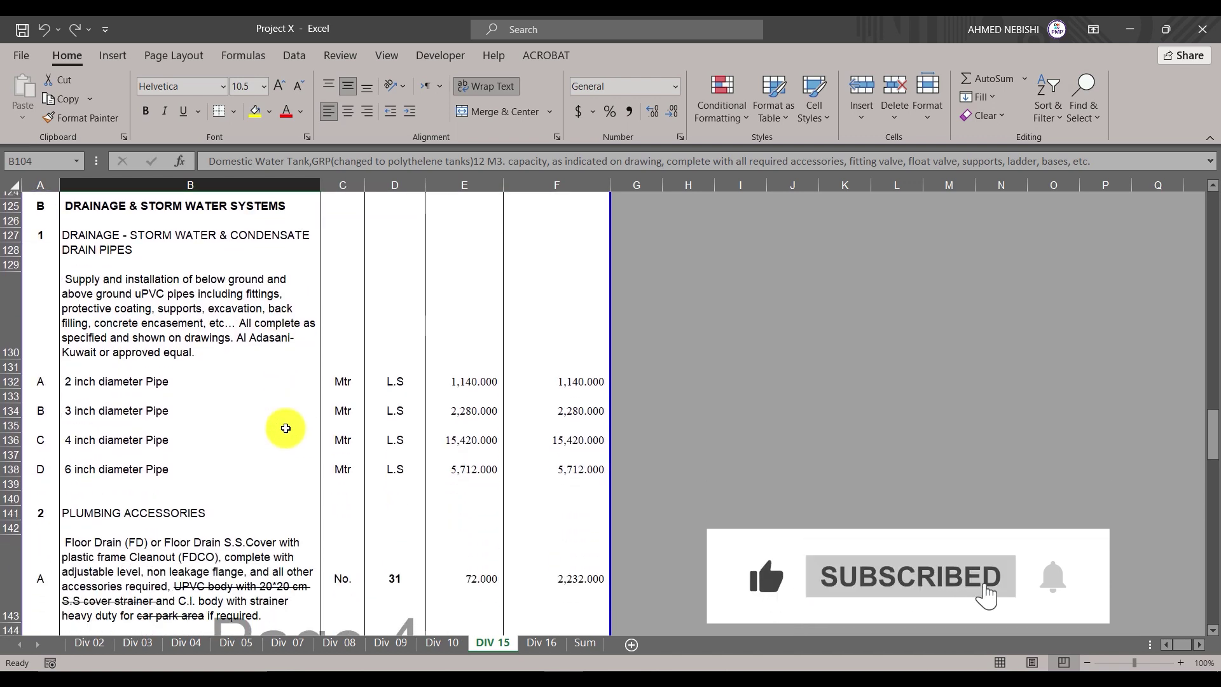
pyautogui.scroll(-4, 286, 428)
pyautogui.scroll(-1, 285, 431)
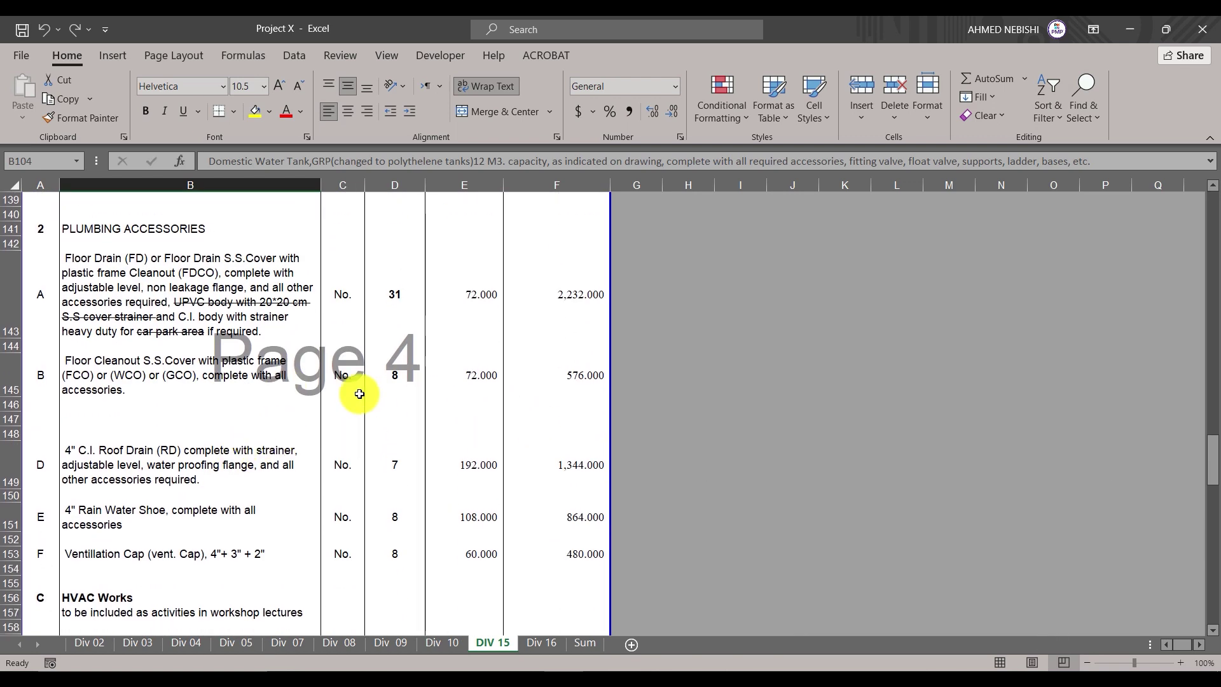
pyautogui.scroll(1, 555, 379)
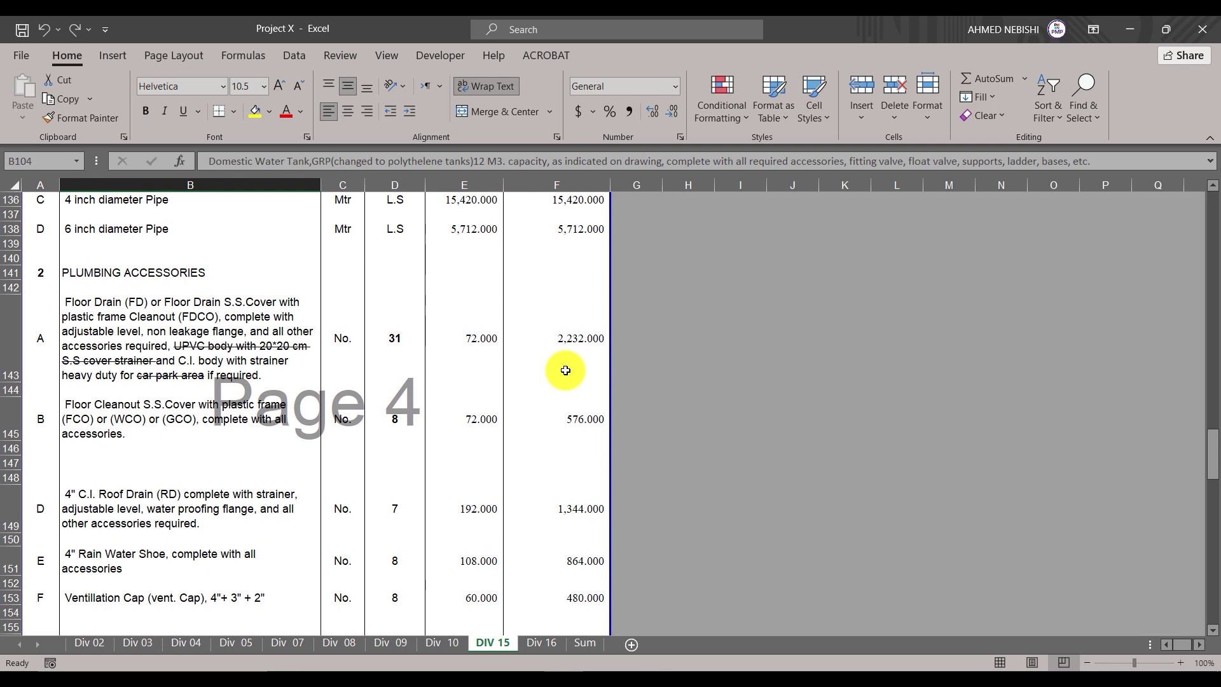
pyautogui.scroll(-1, 569, 347)
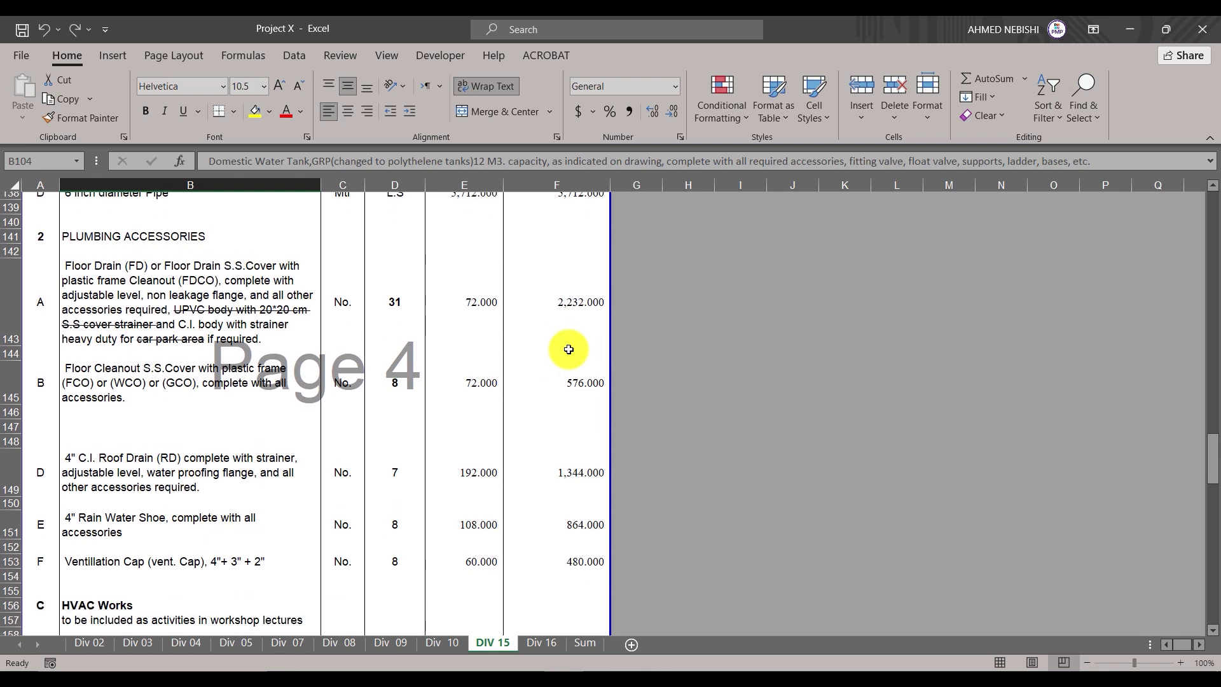
pyautogui.moveTo(567, 292); pyautogui.dragTo(579, 560)
pyautogui.scroll(-3, 579, 560)
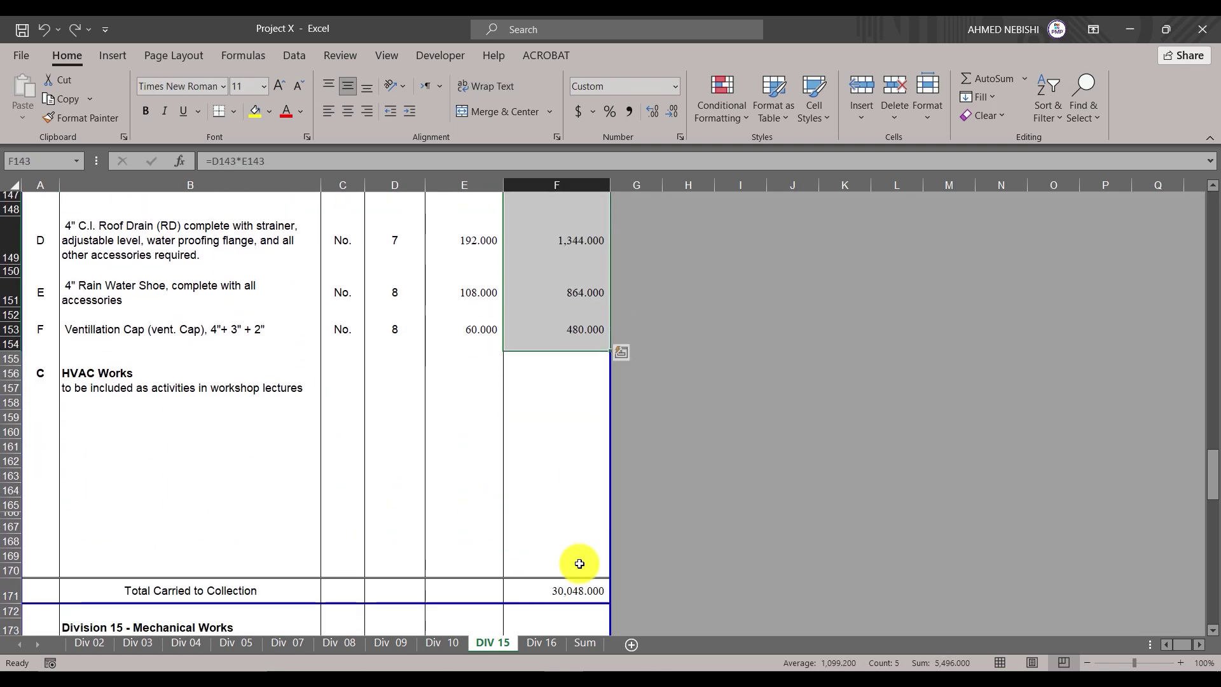
pyautogui.scroll(-3, 579, 547)
pyautogui.scroll(6, 573, 505)
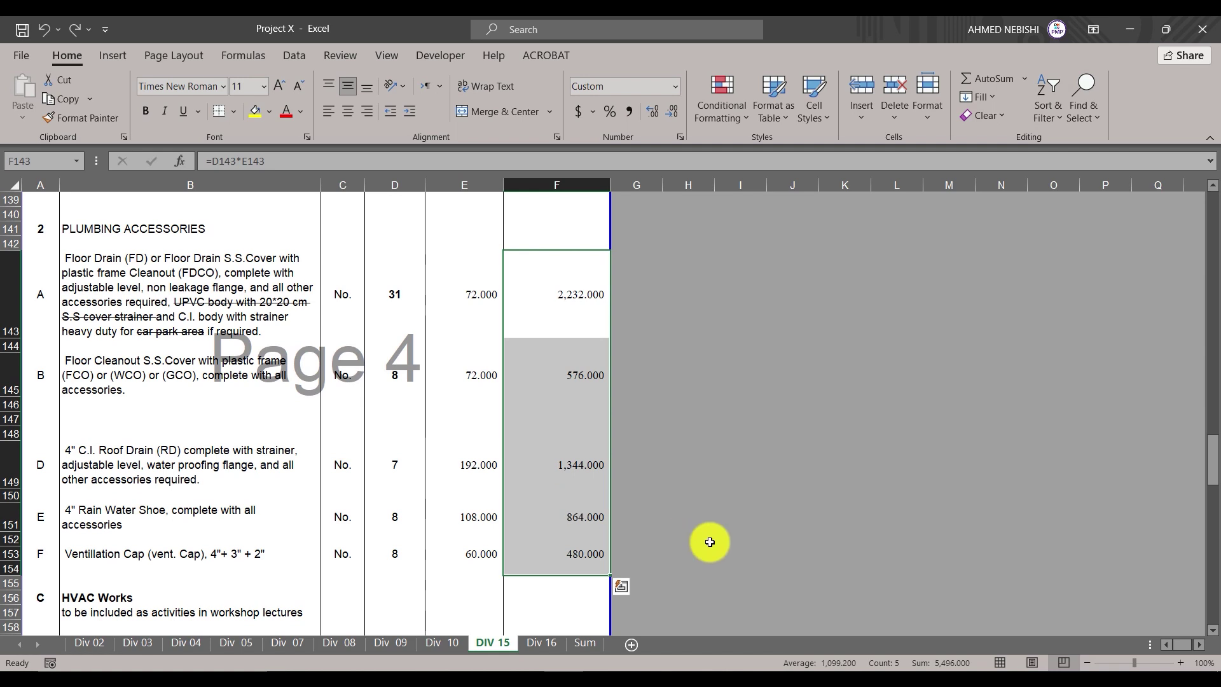
pyautogui.scroll(4, 481, 465)
pyautogui.scroll(1, 474, 496)
pyautogui.scroll(3, 509, 489)
pyautogui.scroll(2, 555, 475)
pyautogui.scroll(2, 556, 474)
pyautogui.scroll(1, 555, 474)
pyautogui.scroll(3, 555, 475)
pyautogui.scroll(3, 555, 474)
pyautogui.scroll(3, 555, 475)
pyautogui.scroll(1, 555, 475)
pyautogui.scroll(3, 555, 474)
pyautogui.scroll(3, 555, 474)
pyautogui.scroll(-2, 570, 469)
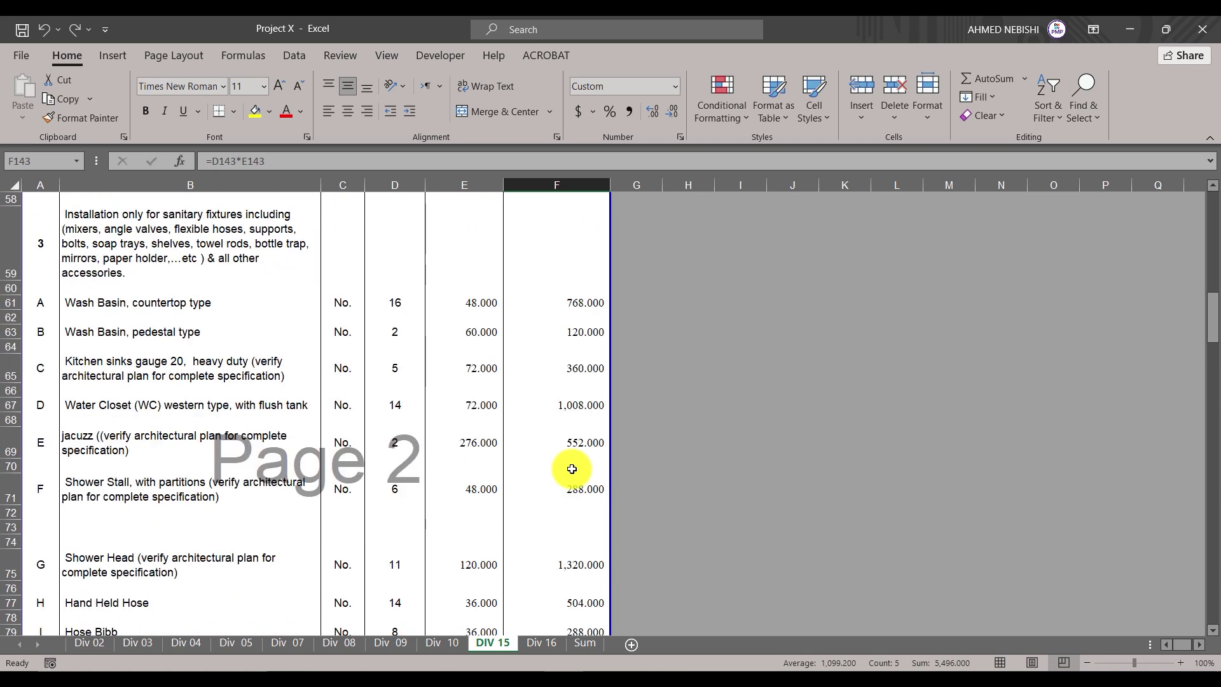
pyautogui.scroll(-1, 591, 304)
pyautogui.scroll(-1, 592, 303)
pyautogui.scroll(2, 591, 302)
pyautogui.moveTo(589, 302)
pyautogui.mouseDown()
pyautogui.moveTo(580, 431)
pyautogui.moveTo(581, 299)
pyautogui.moveTo(597, 605)
pyautogui.mouseUp()
pyautogui.scroll(-1, 597, 430)
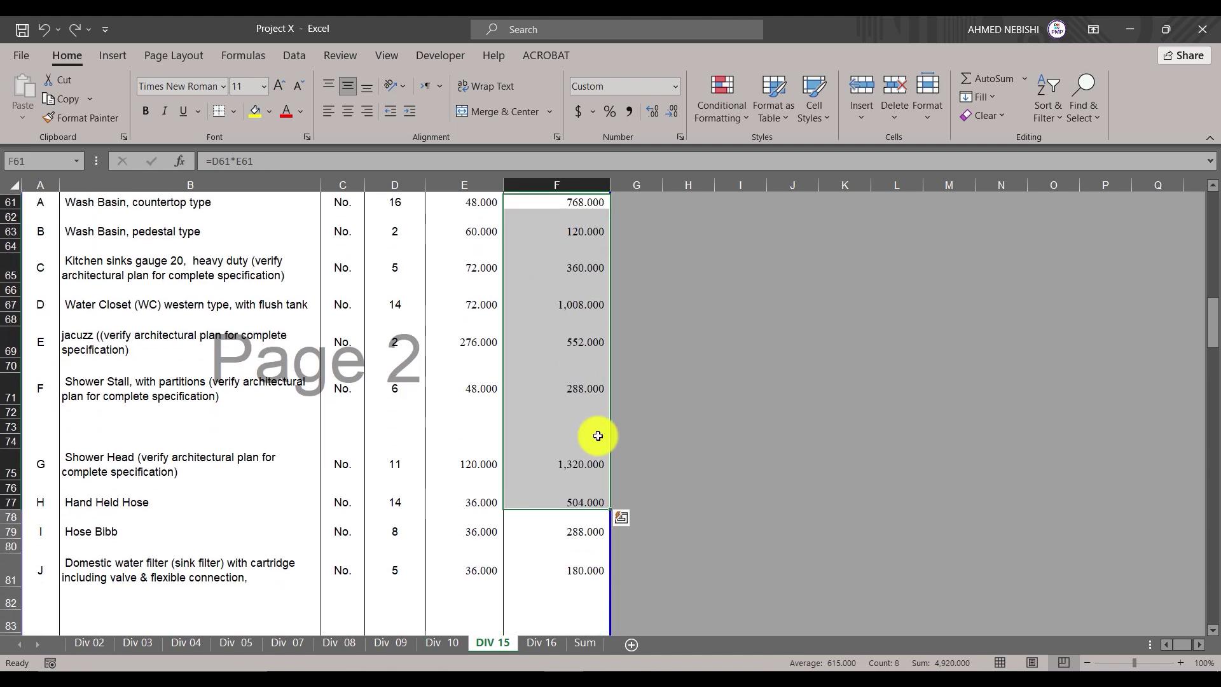
pyautogui.click(594, 395)
pyautogui.scroll(1, 601, 314)
pyautogui.moveTo(588, 310); pyautogui.dragTo(586, 536)
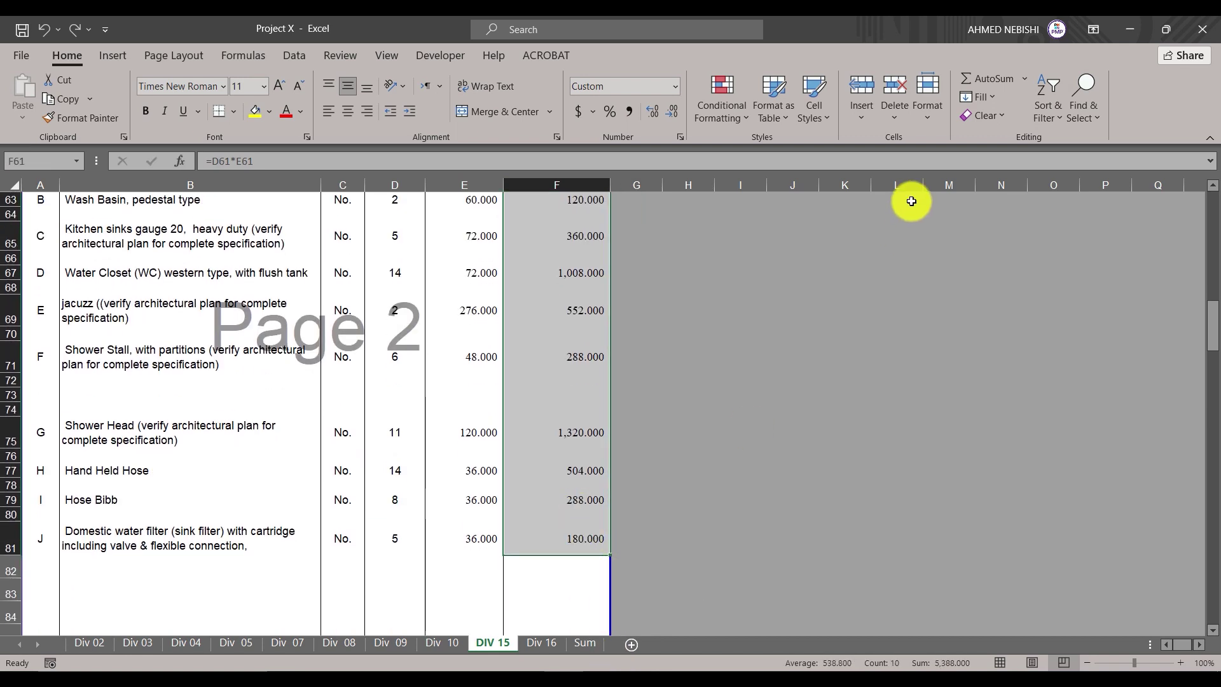
# Add the Floor Drain, Floor Cleanout, Roof Drain, Rain Water Shoe and Ventillation Cap amounts to the selection
pyautogui.scroll(2, 572, 390)
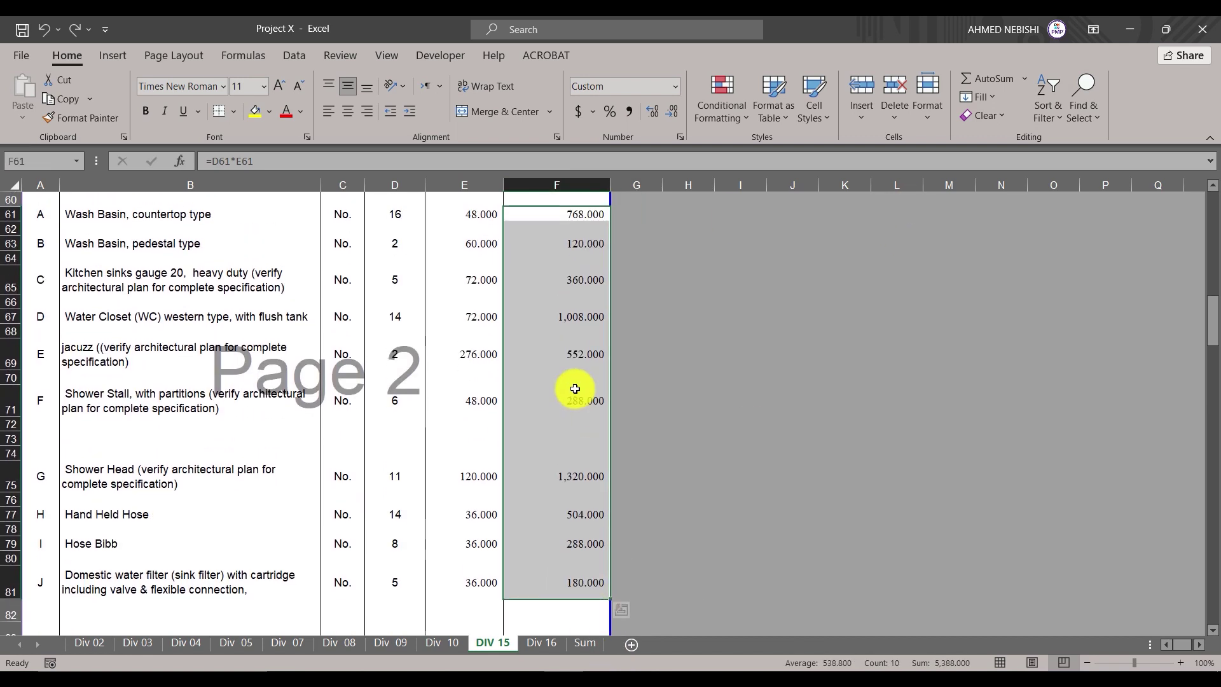
pyautogui.scroll(-4, 589, 346)
pyautogui.scroll(-6, 585, 368)
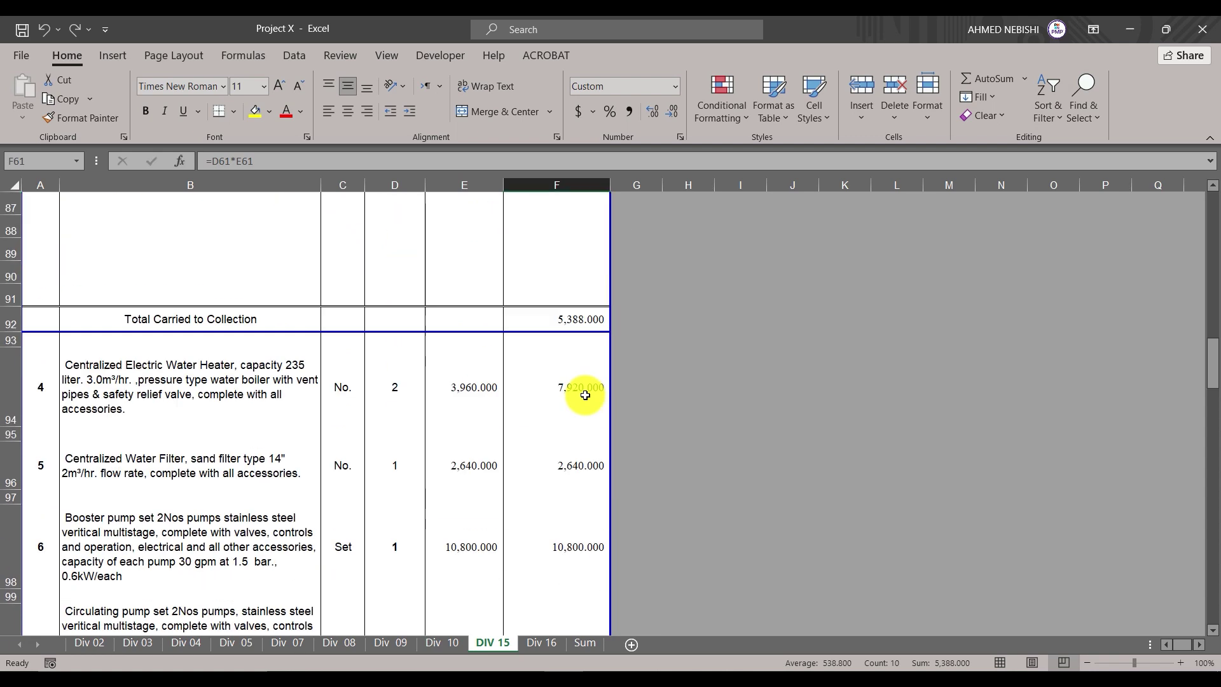
pyautogui.scroll(-2, 582, 440)
pyautogui.scroll(-3, 582, 445)
pyautogui.scroll(-3, 581, 448)
pyautogui.scroll(-3, 581, 454)
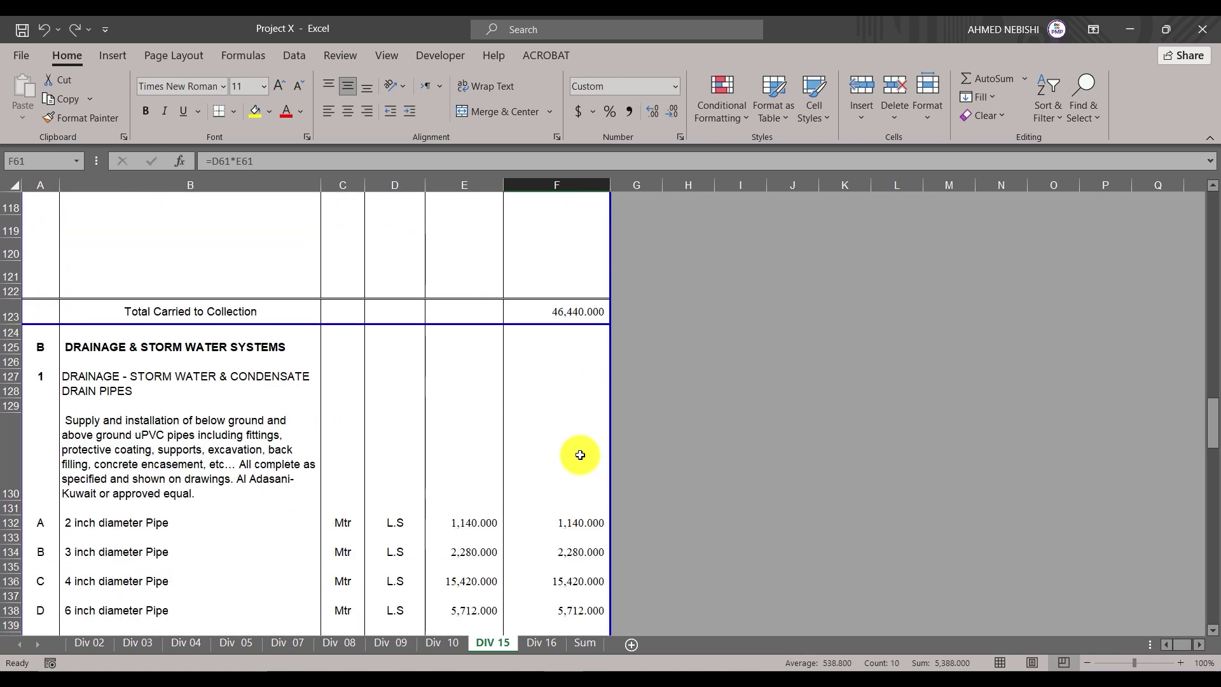
pyautogui.scroll(-1, 570, 477)
pyautogui.scroll(-3, 568, 497)
pyautogui.scroll(-2, 566, 496)
pyautogui.scroll(-2, 562, 496)
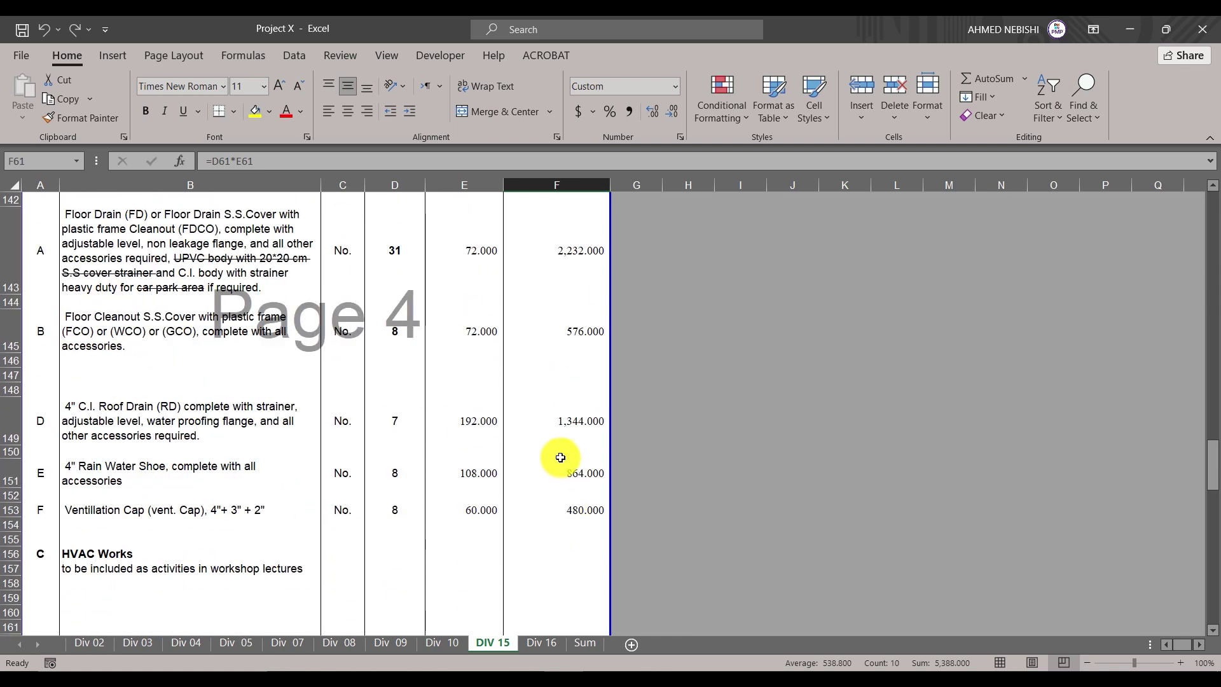
pyautogui.scroll(1, 560, 458)
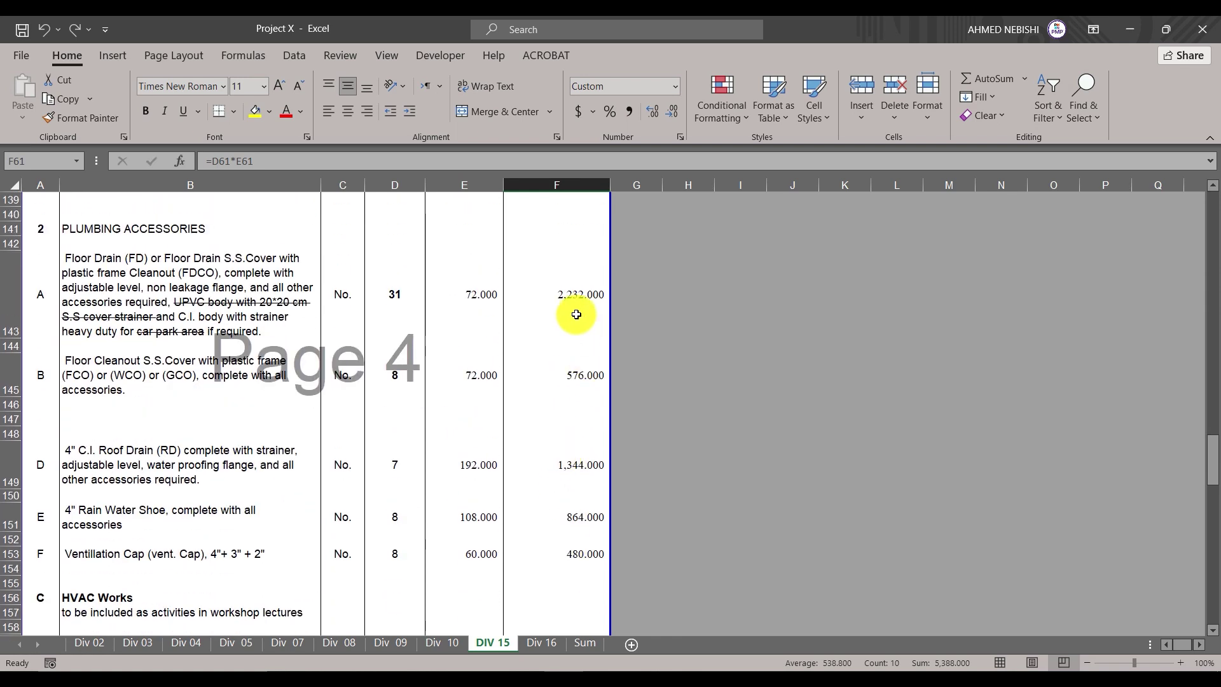
pyautogui.keyDown('ctrl'); pyautogui.click(576, 295); pyautogui.keyUp('ctrl')
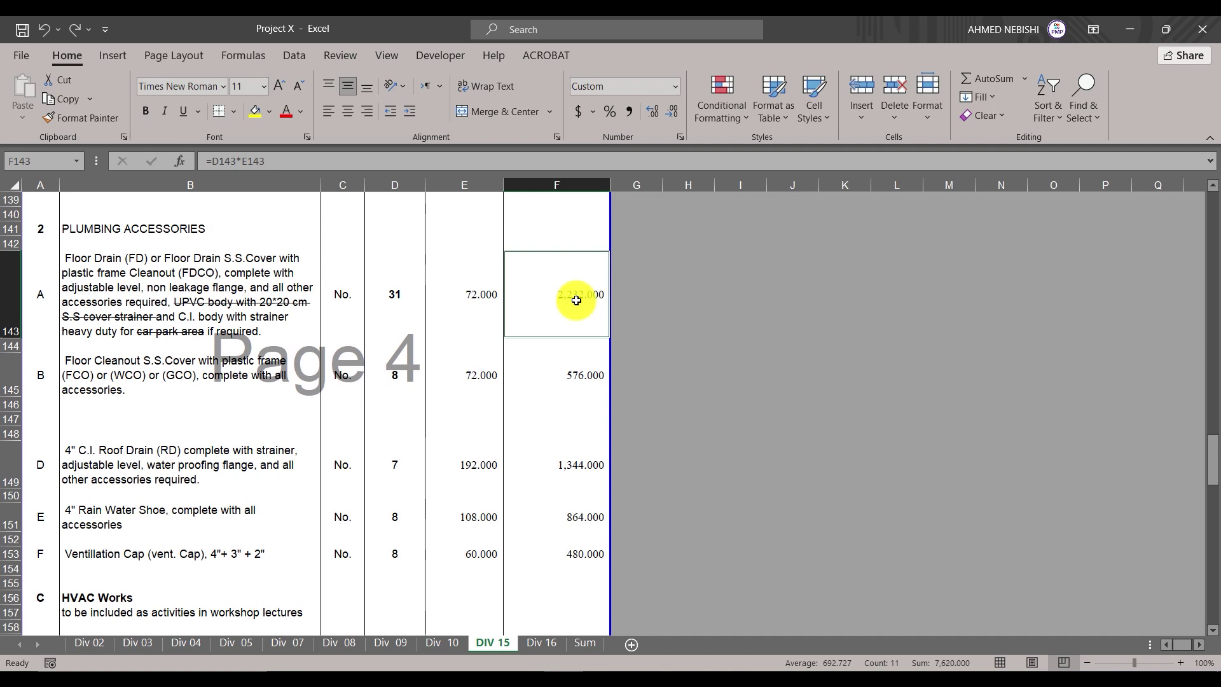
pyautogui.keyDown('ctrl'); pyautogui.click(578, 375); pyautogui.keyUp('ctrl')
pyautogui.keyDown('ctrl'); pyautogui.click(579, 467); pyautogui.keyUp('ctrl')
pyautogui.keyDown('ctrl'); pyautogui.click(581, 517); pyautogui.keyUp('ctrl')
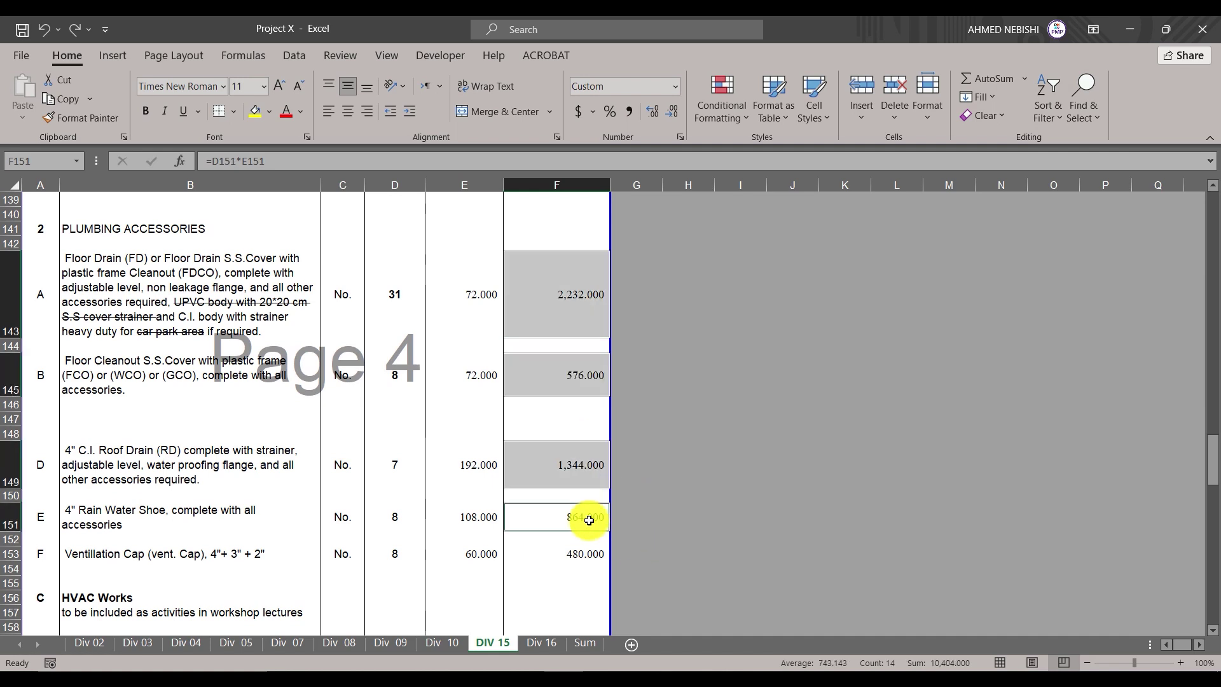
pyautogui.keyDown('ctrl'); pyautogui.click(580, 554); pyautogui.keyUp('ctrl')
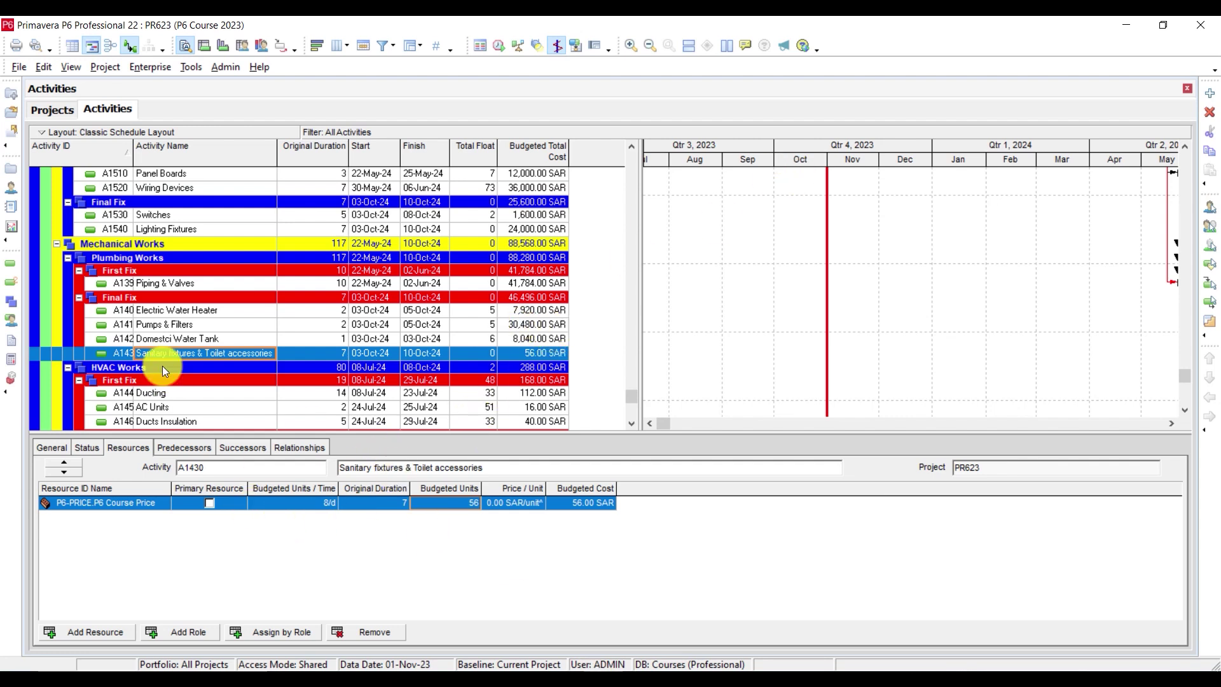
# Enter 10848 budgeted units for A1430 Sanitary fixtures & Toilet accessories, then return to Excel
pyautogui.click(463, 505)
pyautogui.write('10848')
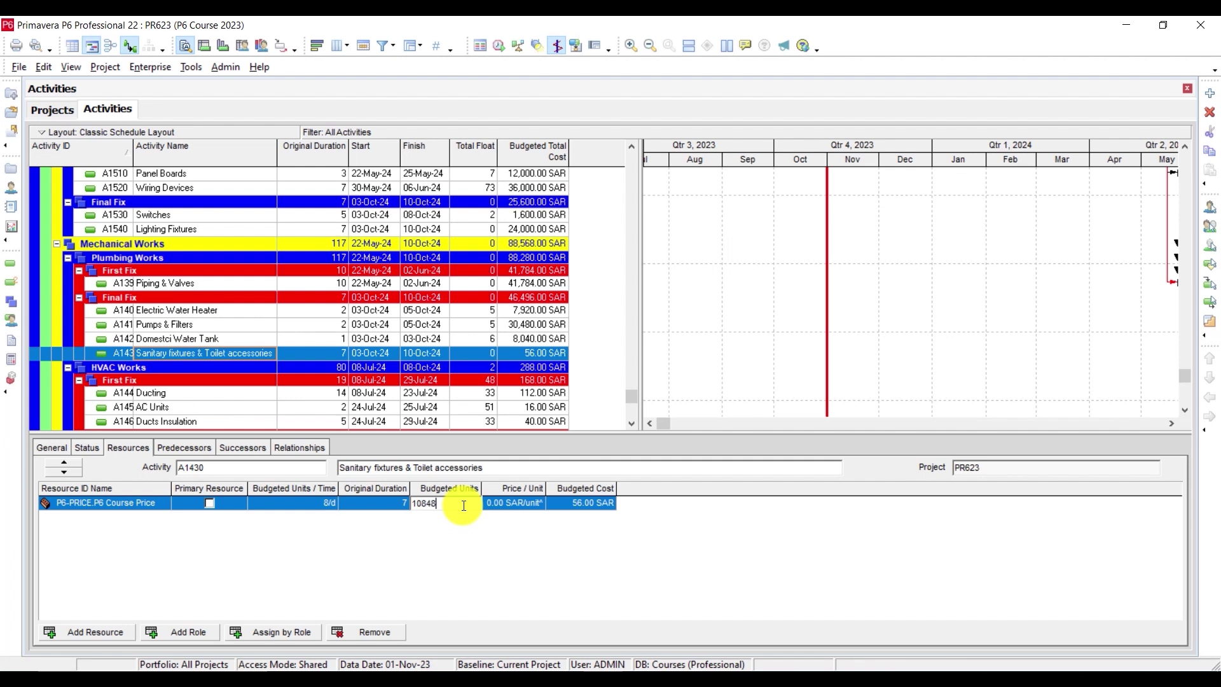
pyautogui.press('Return')
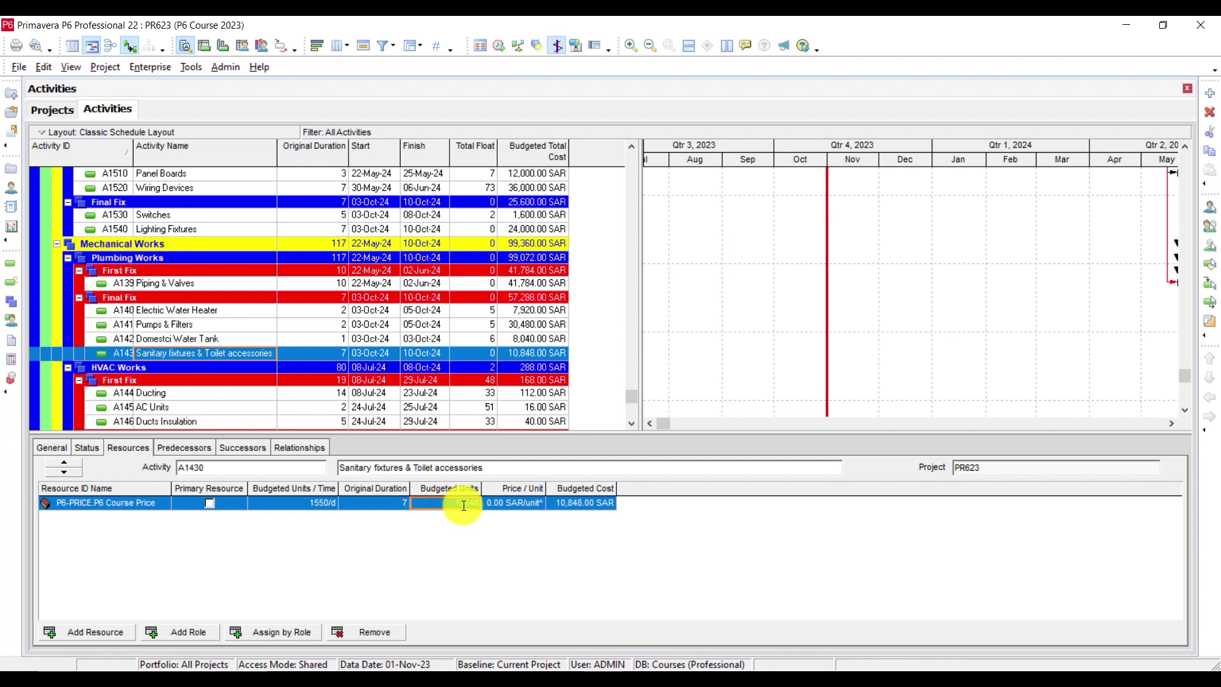
pyautogui.hotkey('alt', 'Tab')
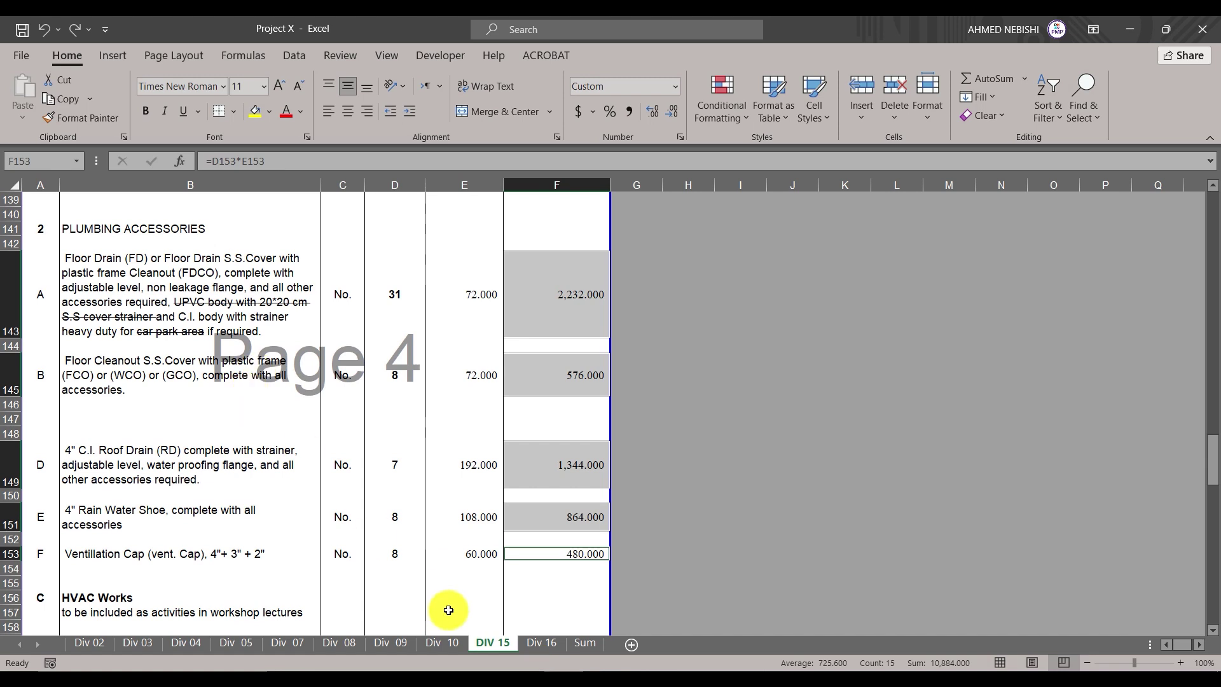
# Read the 25,000 Toilets and Bath Accessories amount in cell F11 of the Div 10 sheet
pyautogui.click(532, 652)
pyautogui.click(438, 645)
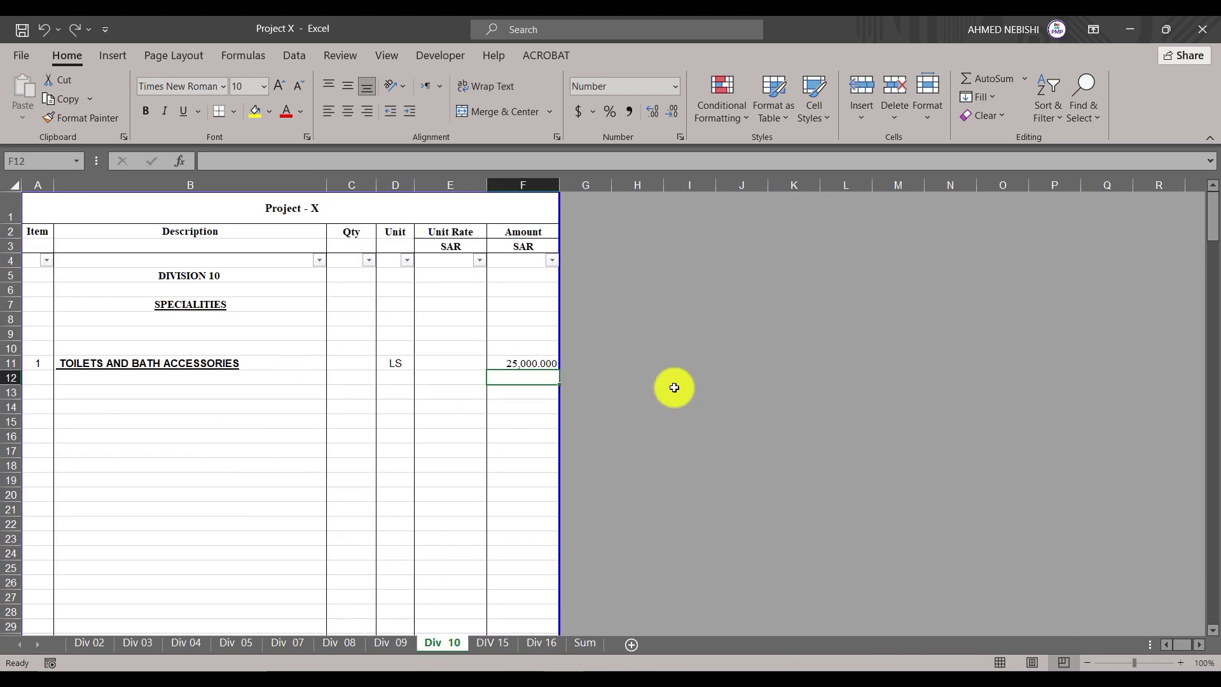
pyautogui.click(519, 365)
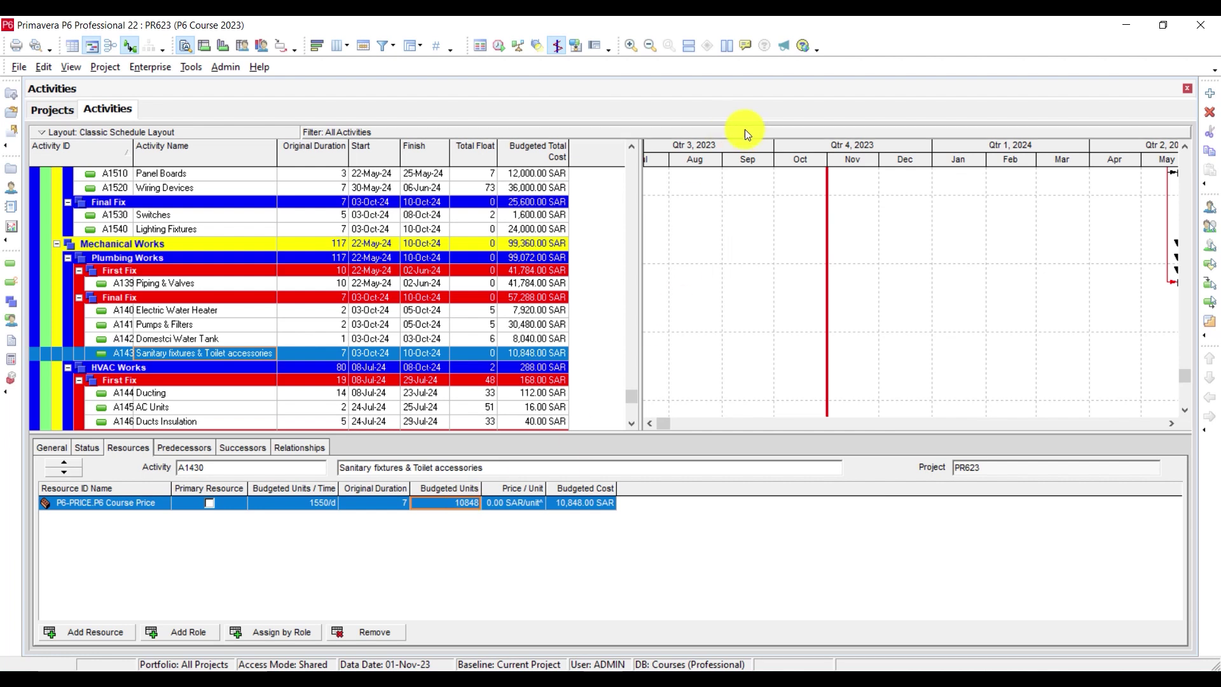
# Raise A1430 Sanitary fixtures & Toilet accessories budgeted units to 35848, then return to Excel
pyautogui.click(459, 503)
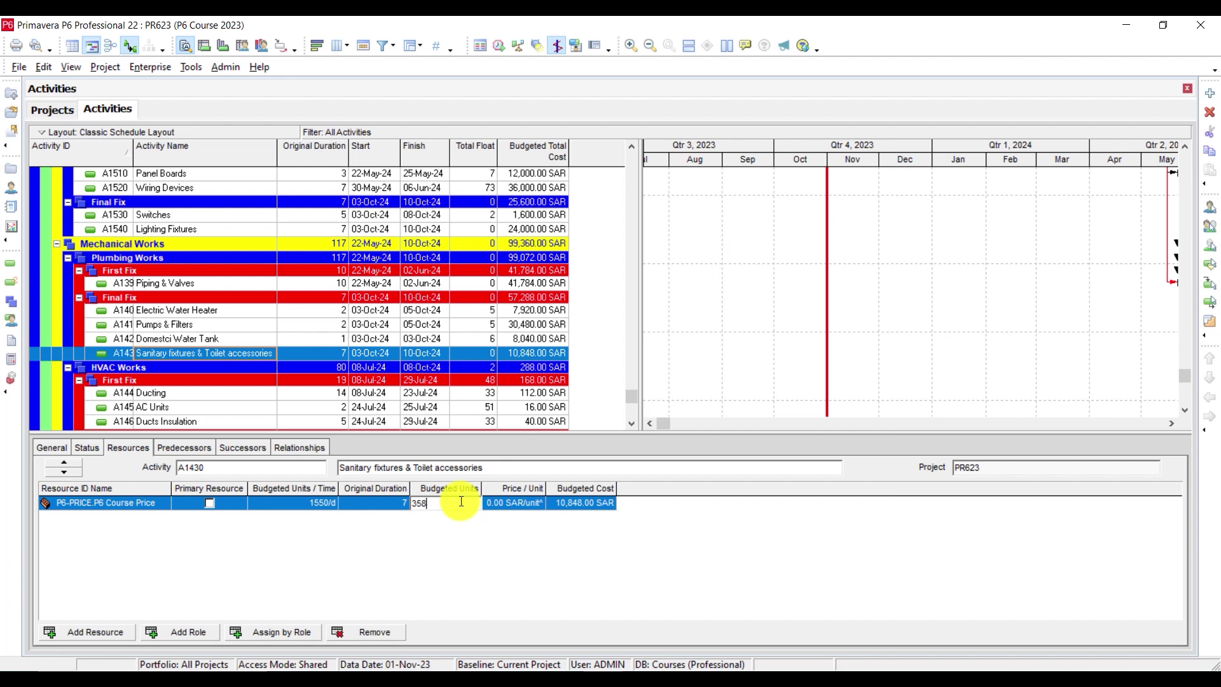
pyautogui.write('48')
pyautogui.press('Return')
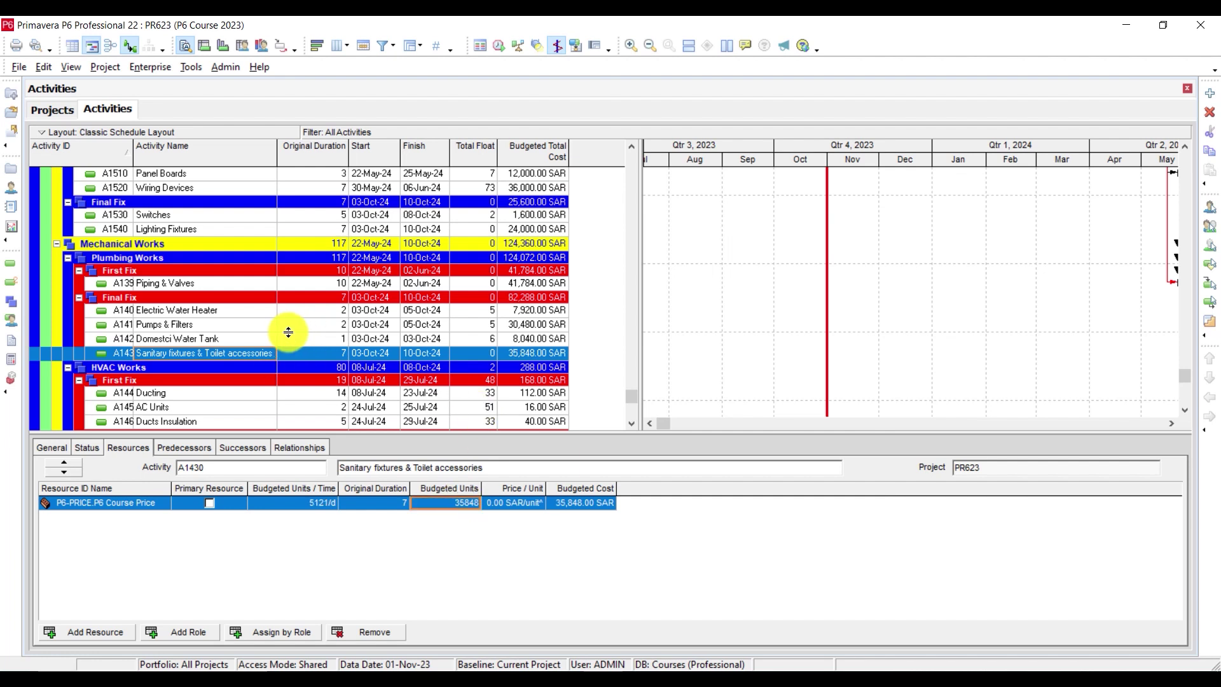
pyautogui.scroll(-1, 288, 331)
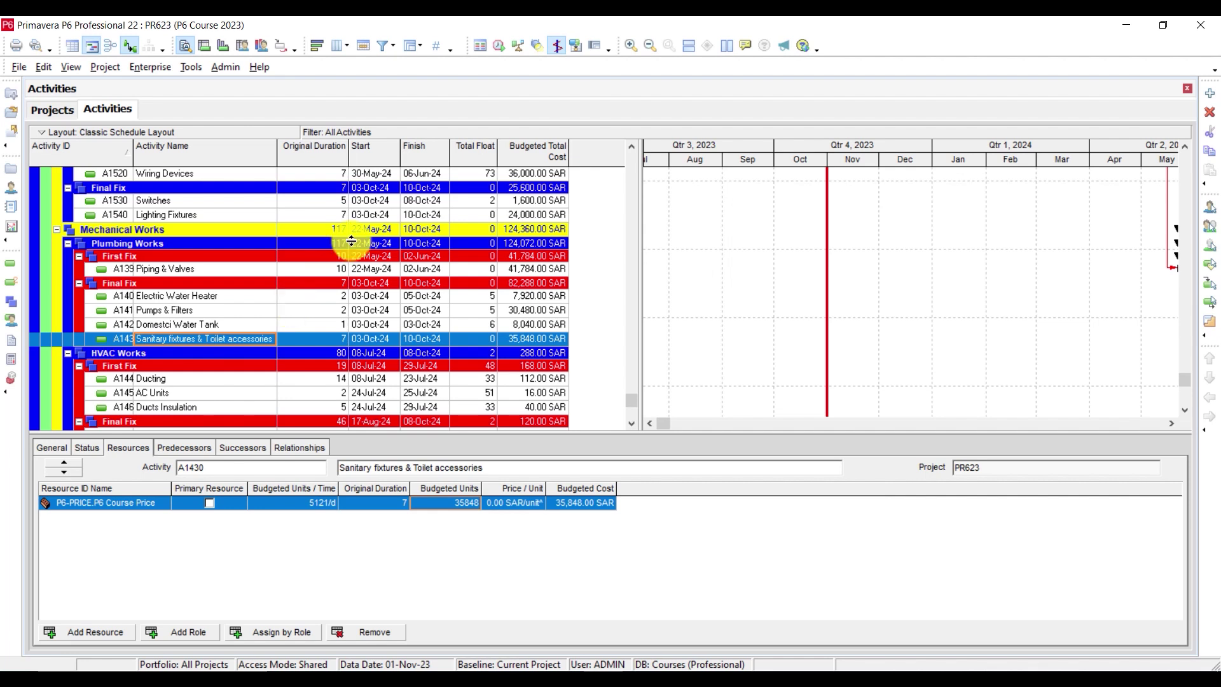
pyautogui.scroll(-2, 299, 296)
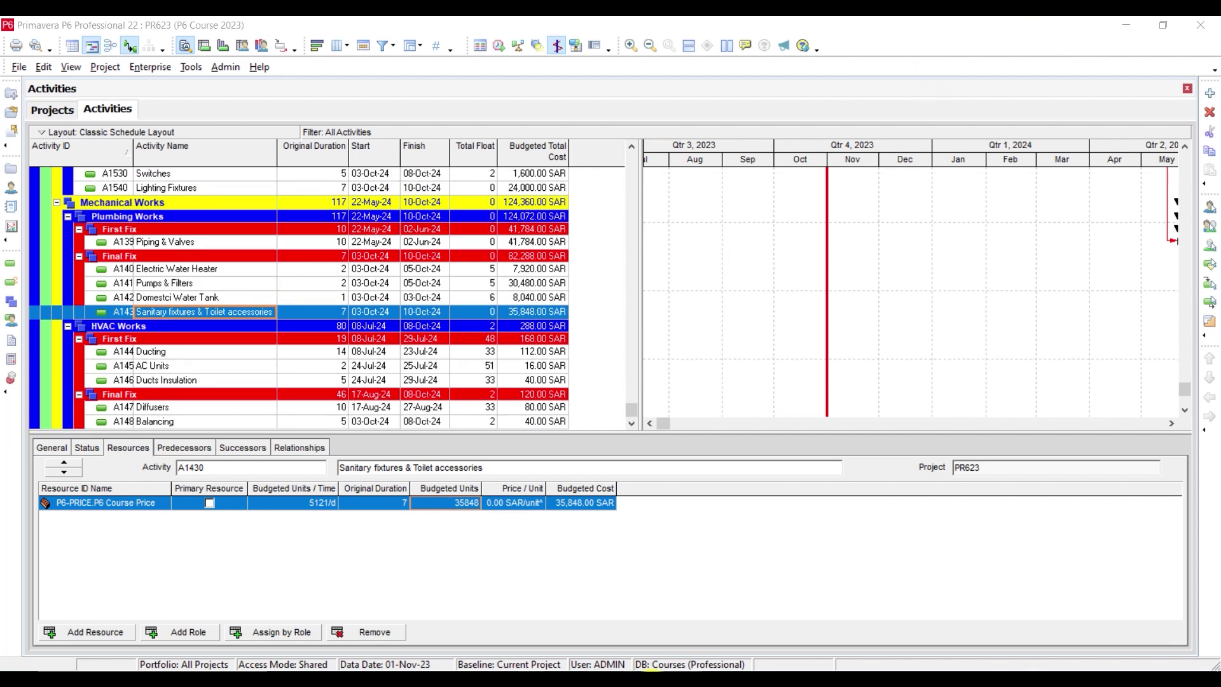
pyautogui.click(674, 679)
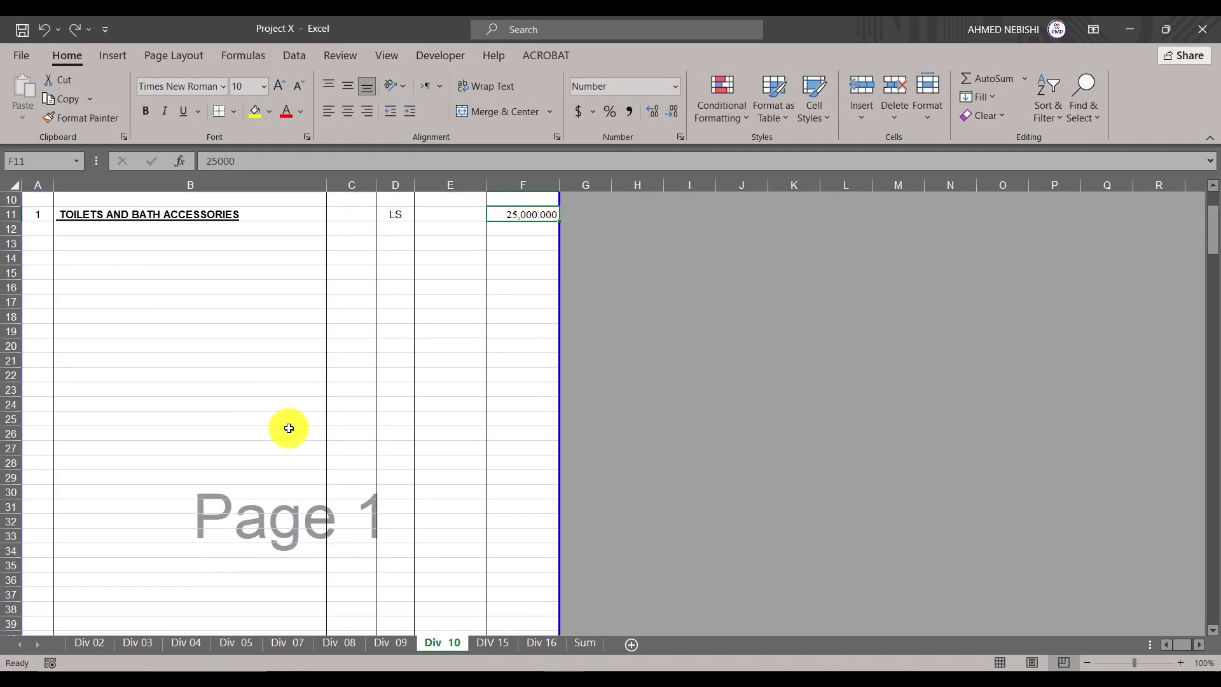
# Enter 120000 as the HVAC Works amount in cell F156 of the DIV 15 sheet
pyautogui.scroll(-5, 289, 428)
pyautogui.click(390, 643)
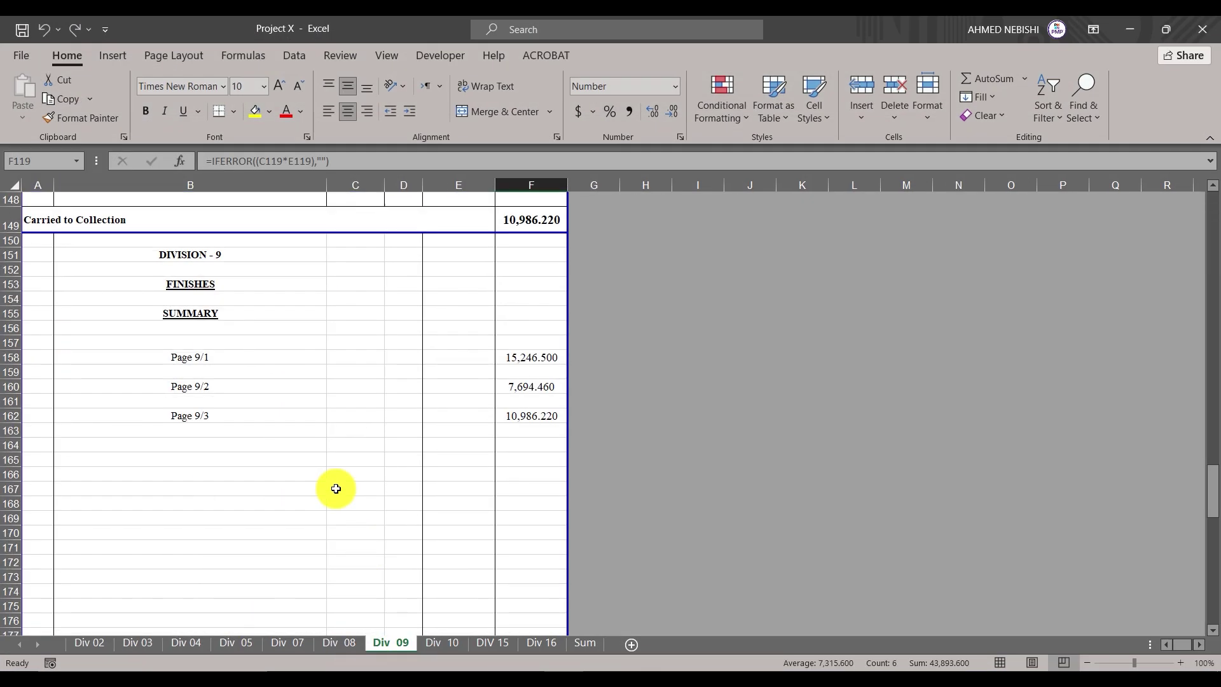
pyautogui.click(506, 639)
pyautogui.scroll(-5, 428, 458)
pyautogui.scroll(2, 428, 458)
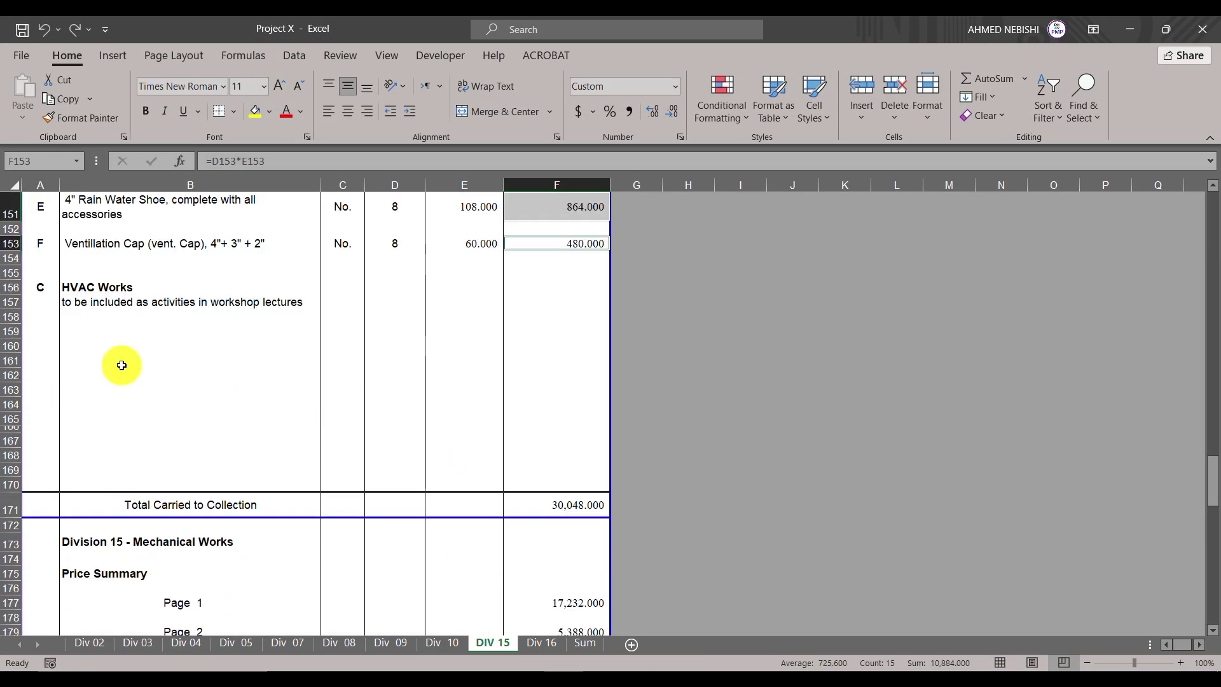
pyautogui.click(555, 304)
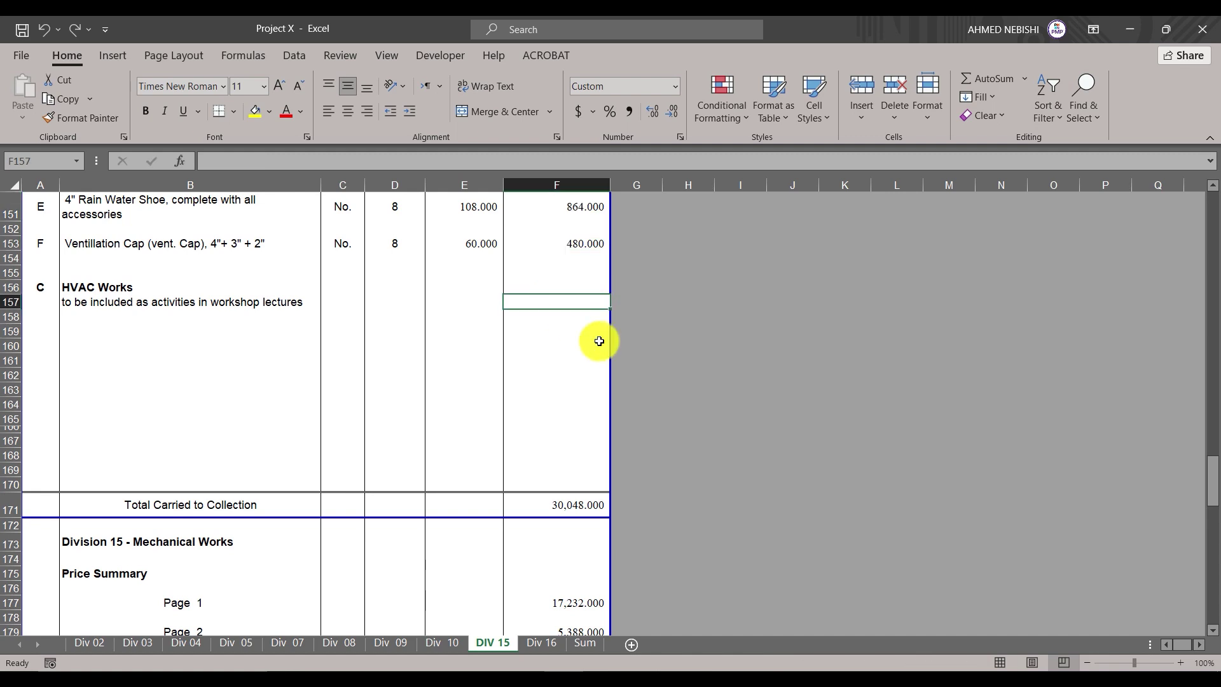
pyautogui.click(566, 289)
pyautogui.write('120000')
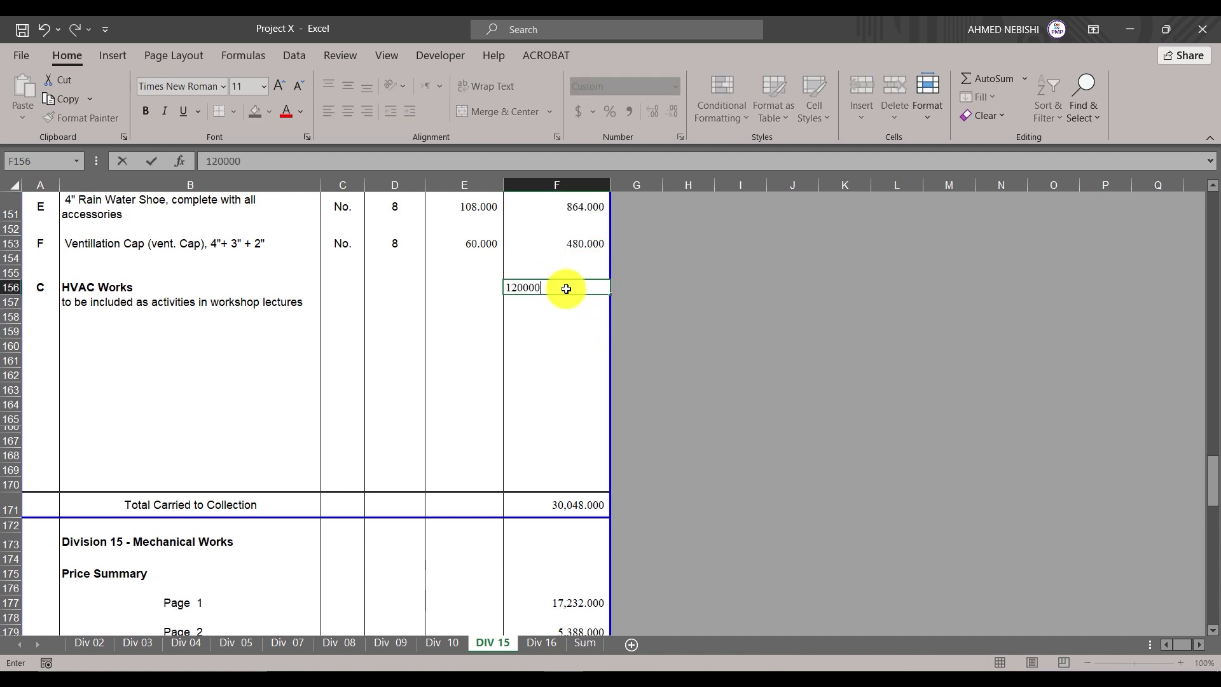
pyautogui.hotkey('ctrl', 'Return')
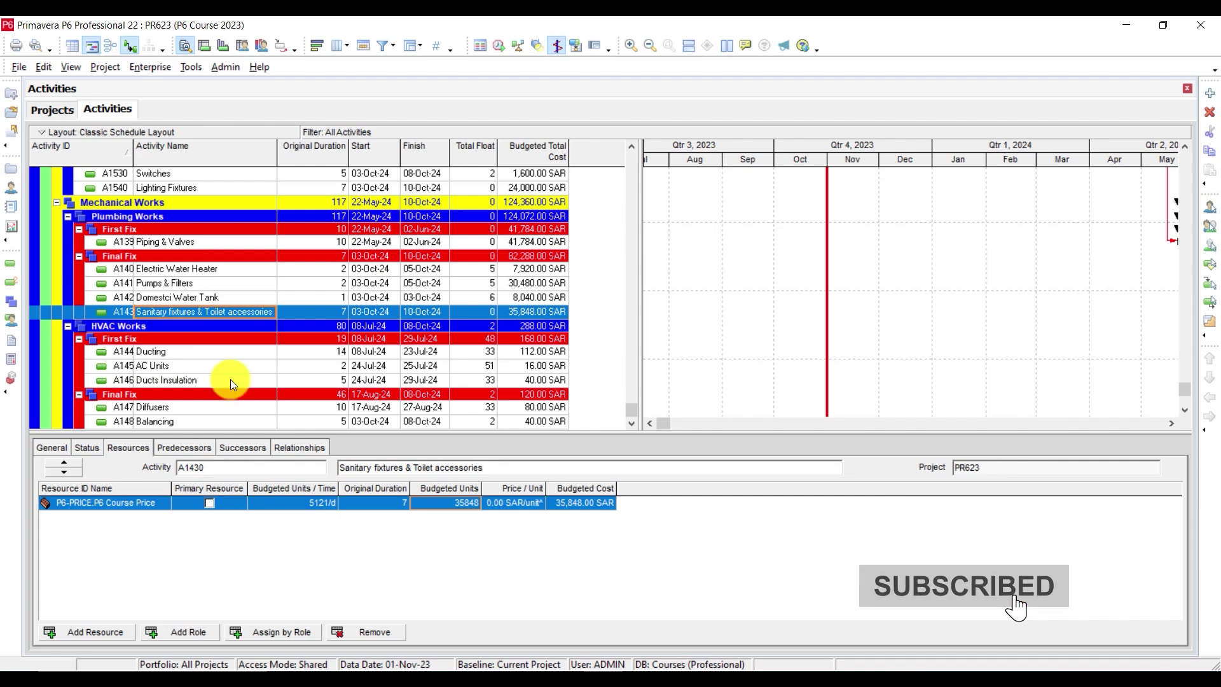
# Budget both A1440 Ducting and A1450 AC Units at 48,000 SAR
pyautogui.click(208, 355)
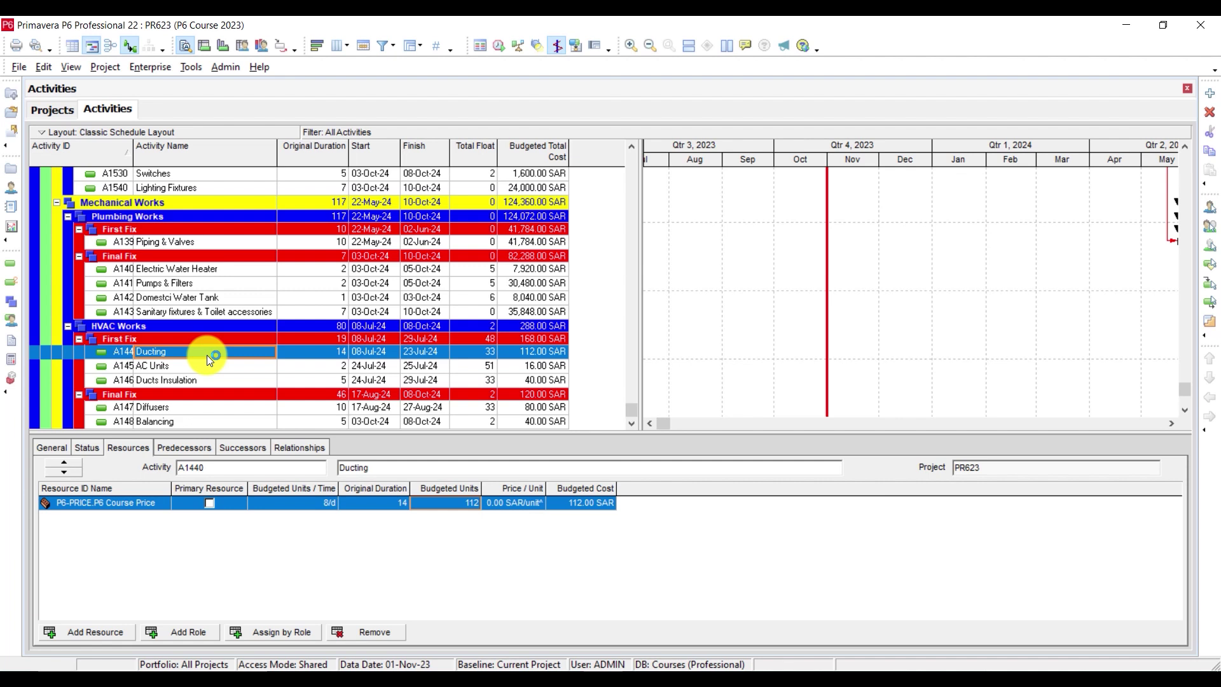
pyautogui.click(460, 501)
pyautogui.write('48000')
pyautogui.press('Return')
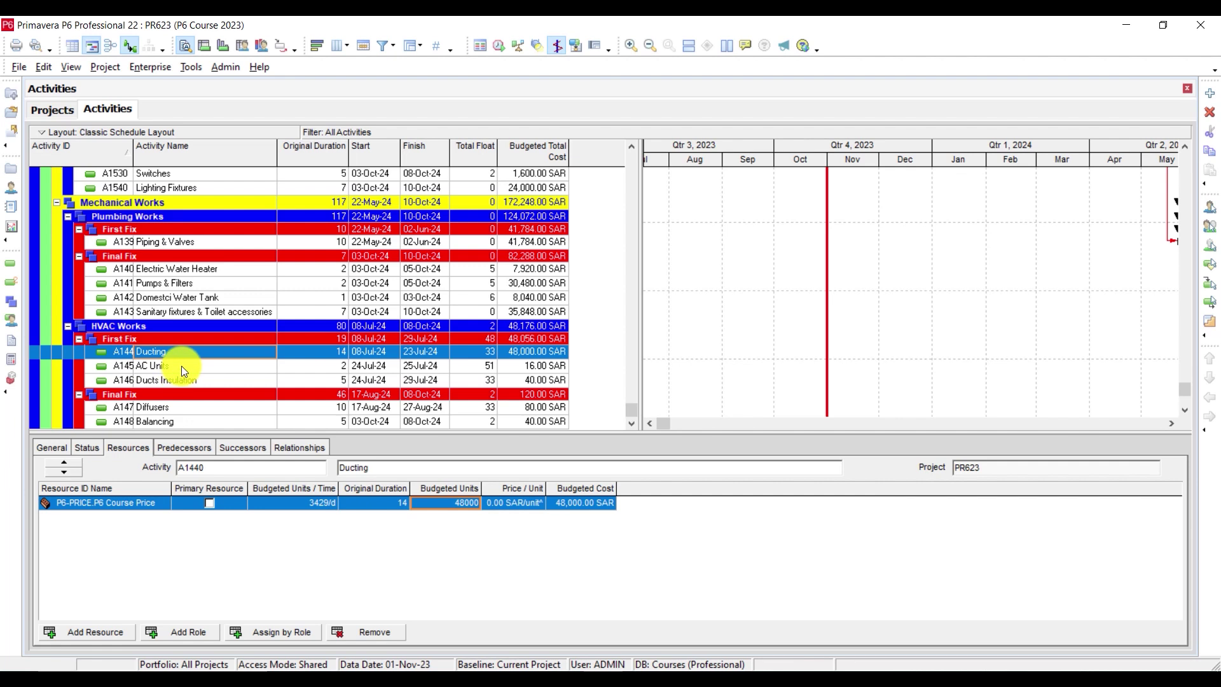
pyautogui.click(183, 365)
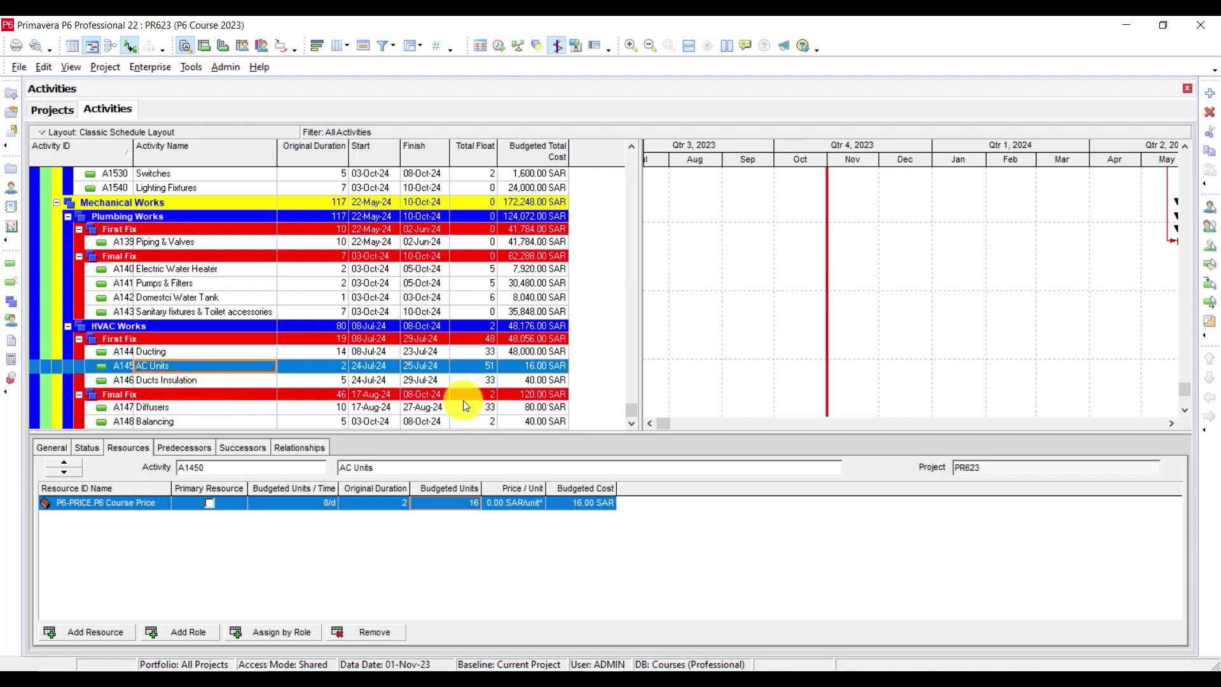
pyautogui.click(452, 507)
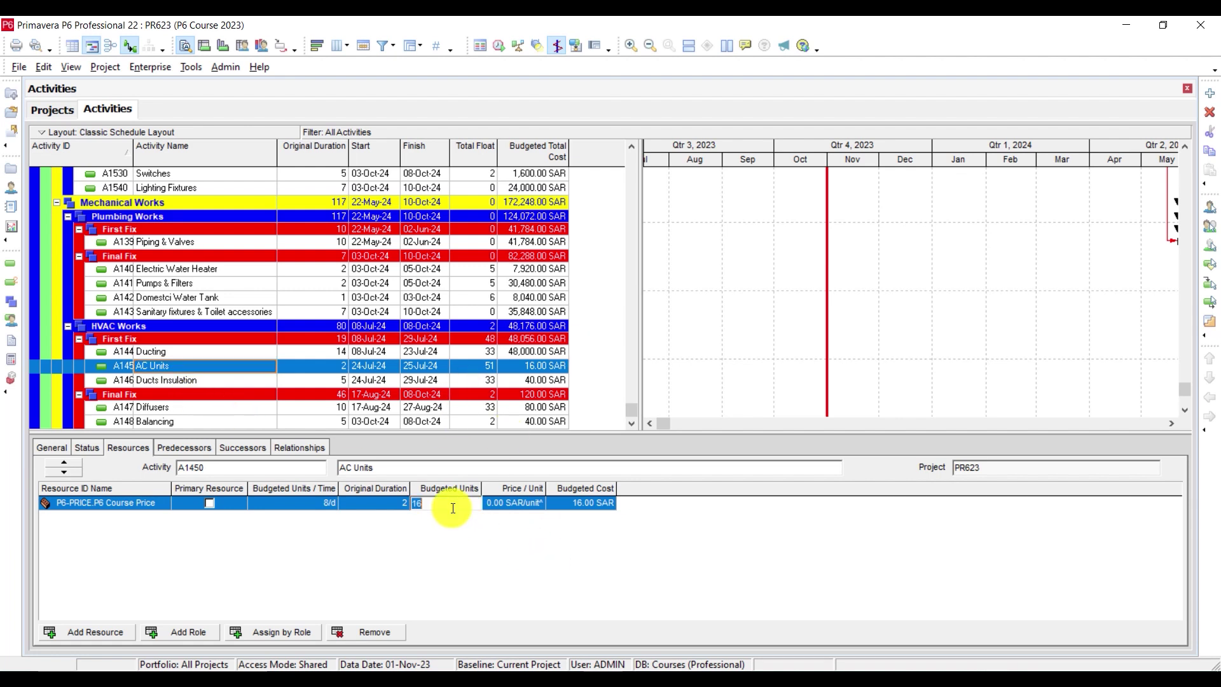
pyautogui.write('48000')
pyautogui.press('Return')
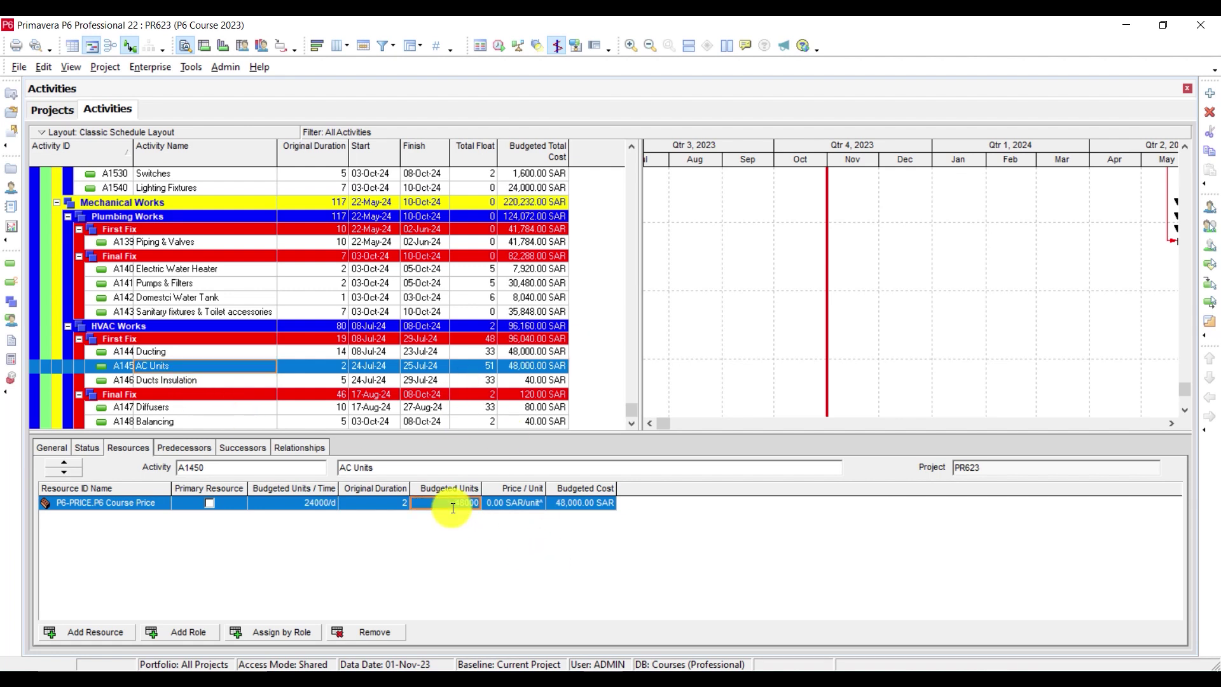
pyautogui.click(190, 381)
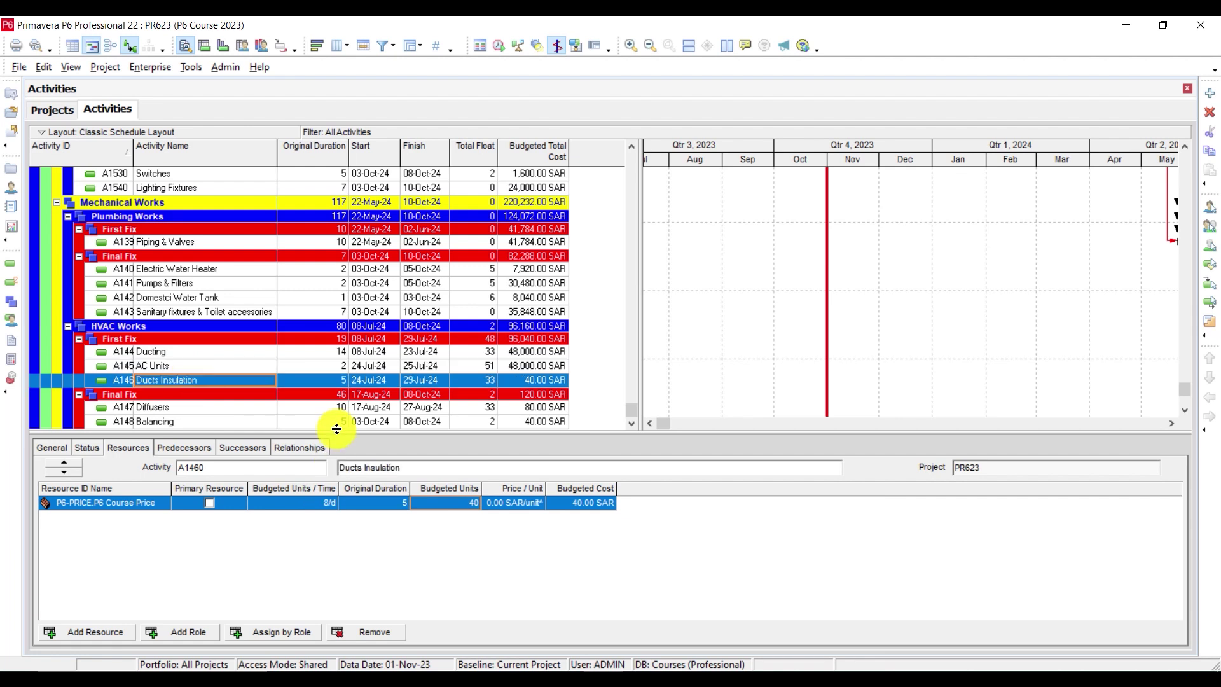
pyautogui.moveTo(337, 429); pyautogui.dragTo(226, 399)
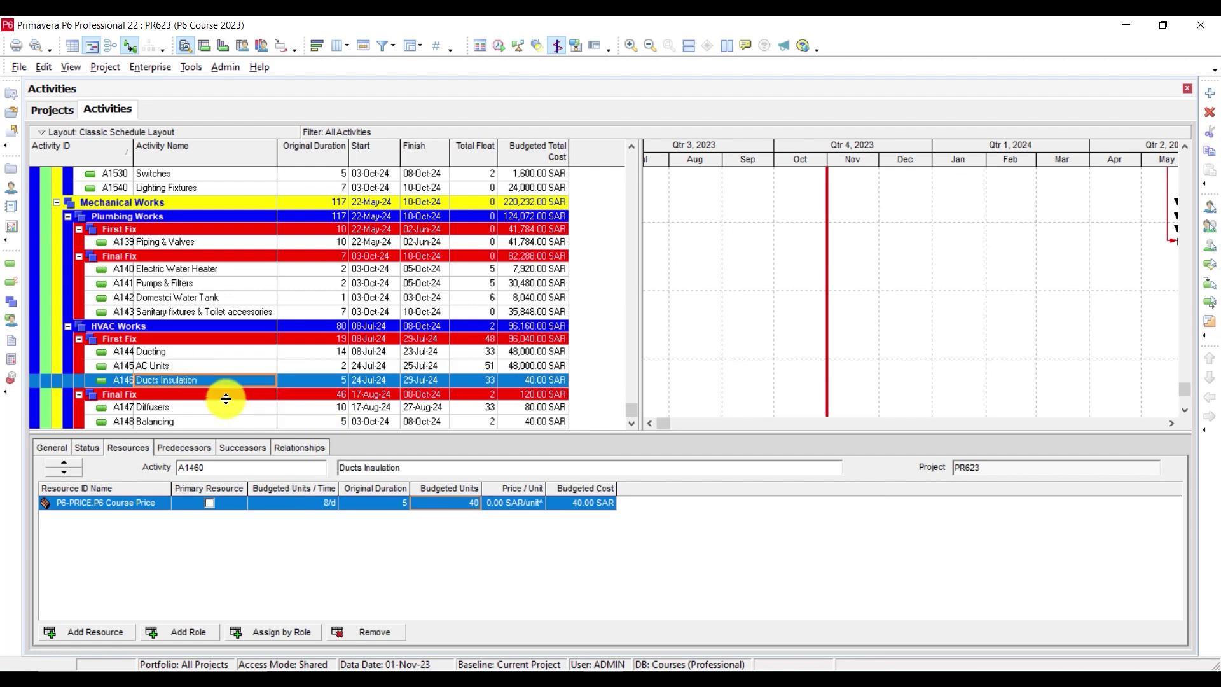
pyautogui.scroll(-1, 182, 406)
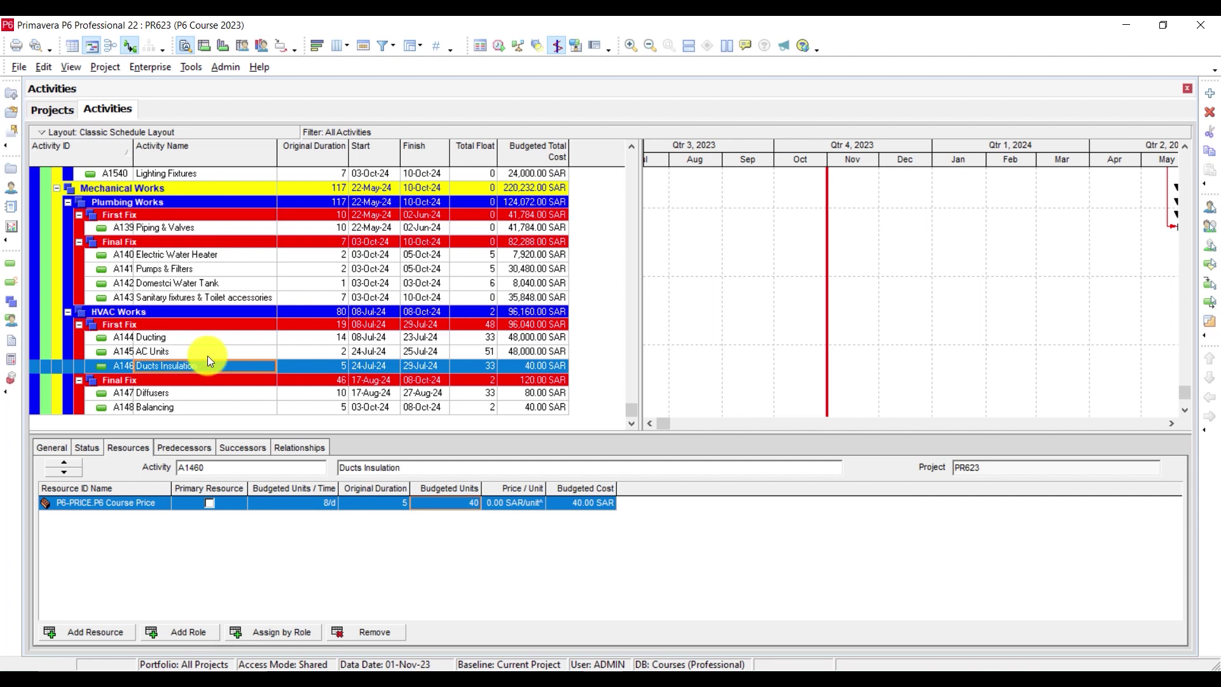
# Budget A1460 Ducts Insulation and A1470 Diffusers at 12,000 SAR each
pyautogui.click(454, 503)
pyautogui.write('12000')
pyautogui.press('Return')
pyautogui.moveTo(223, 400); pyautogui.dragTo(224, 399)
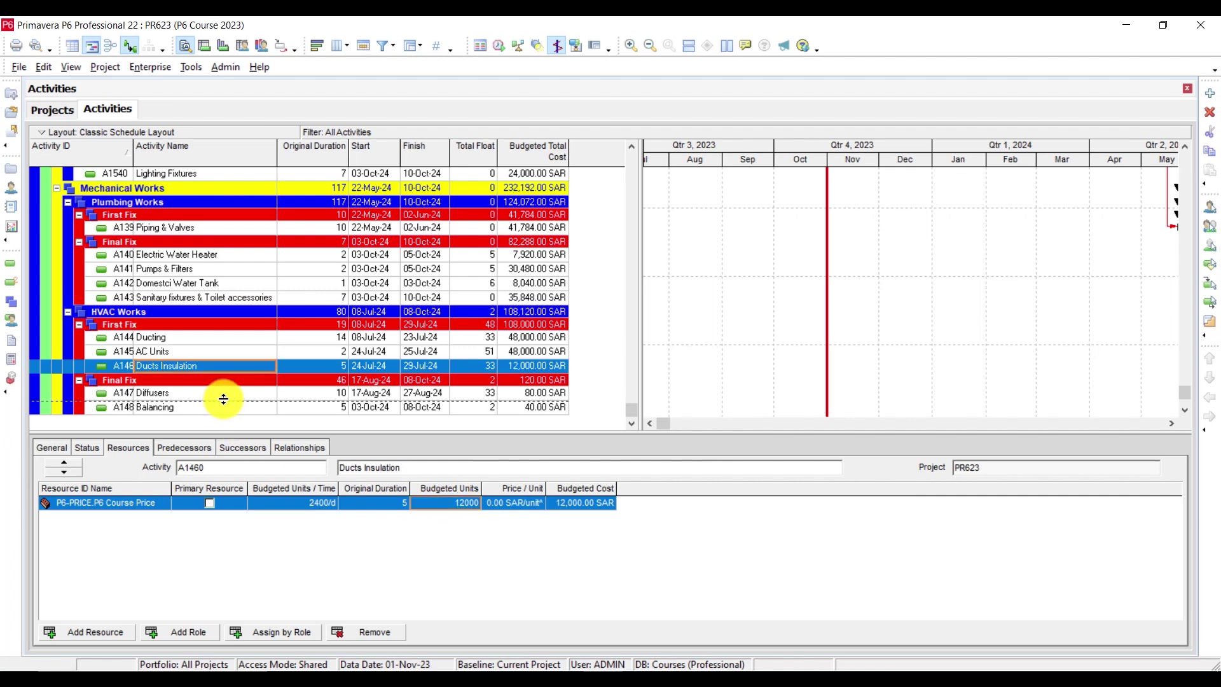
pyautogui.click(226, 394)
pyautogui.click(445, 502)
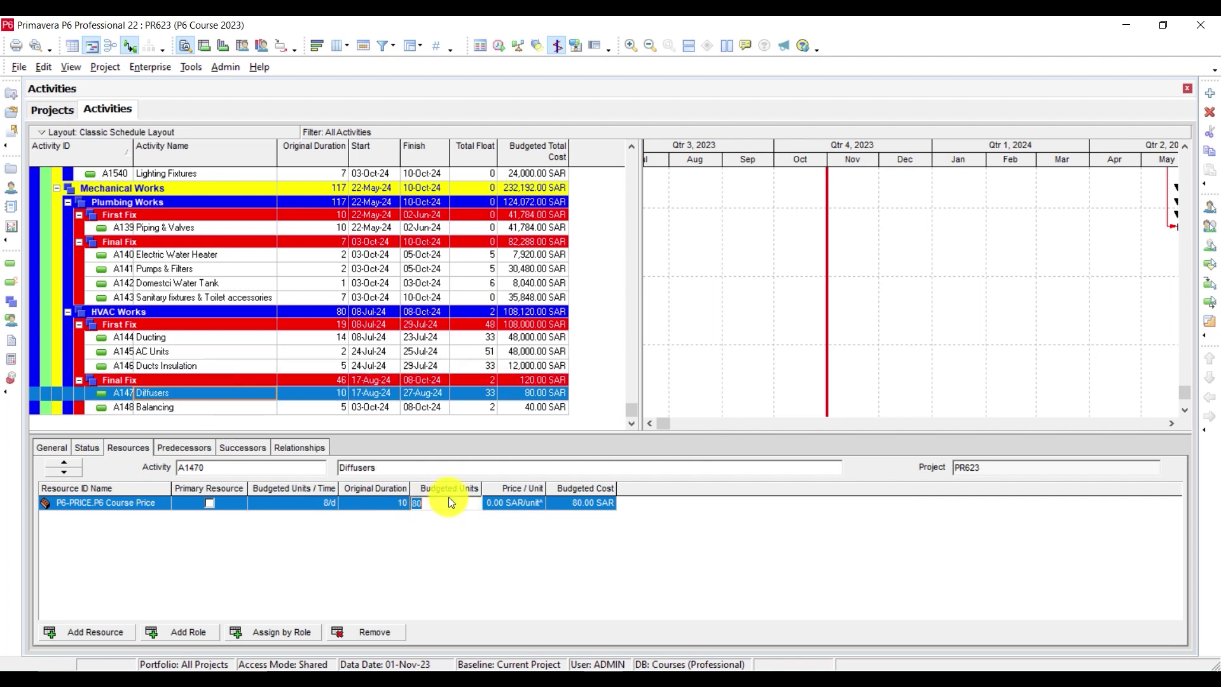
pyautogui.write('12000')
pyautogui.press('Return')
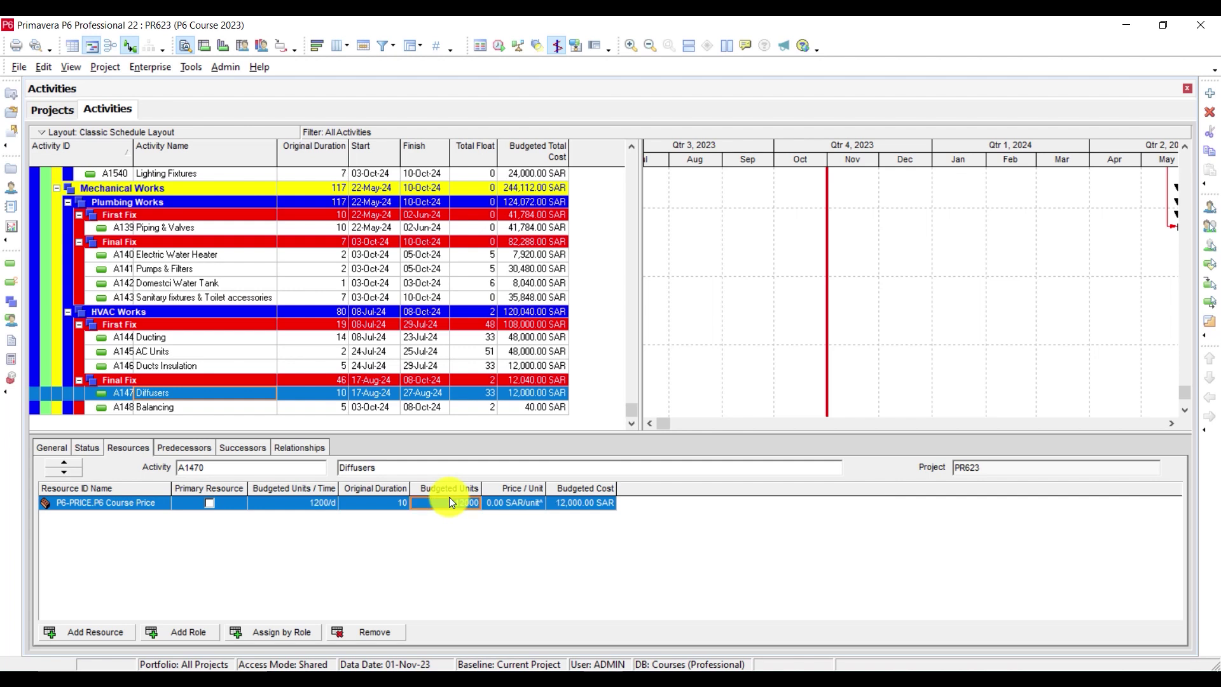
# Set A1480 Balancing budgeted units to 0 so HVAC Works totals 120,000 SAR
pyautogui.click(95, 407)
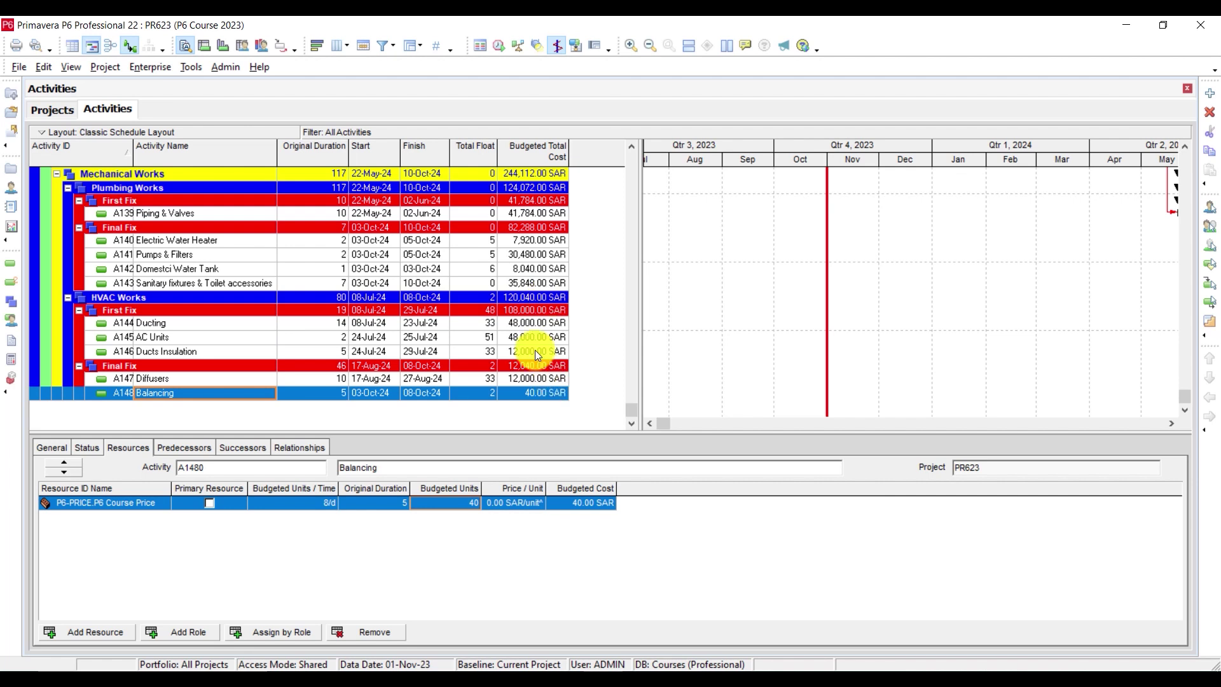
pyautogui.click(461, 505)
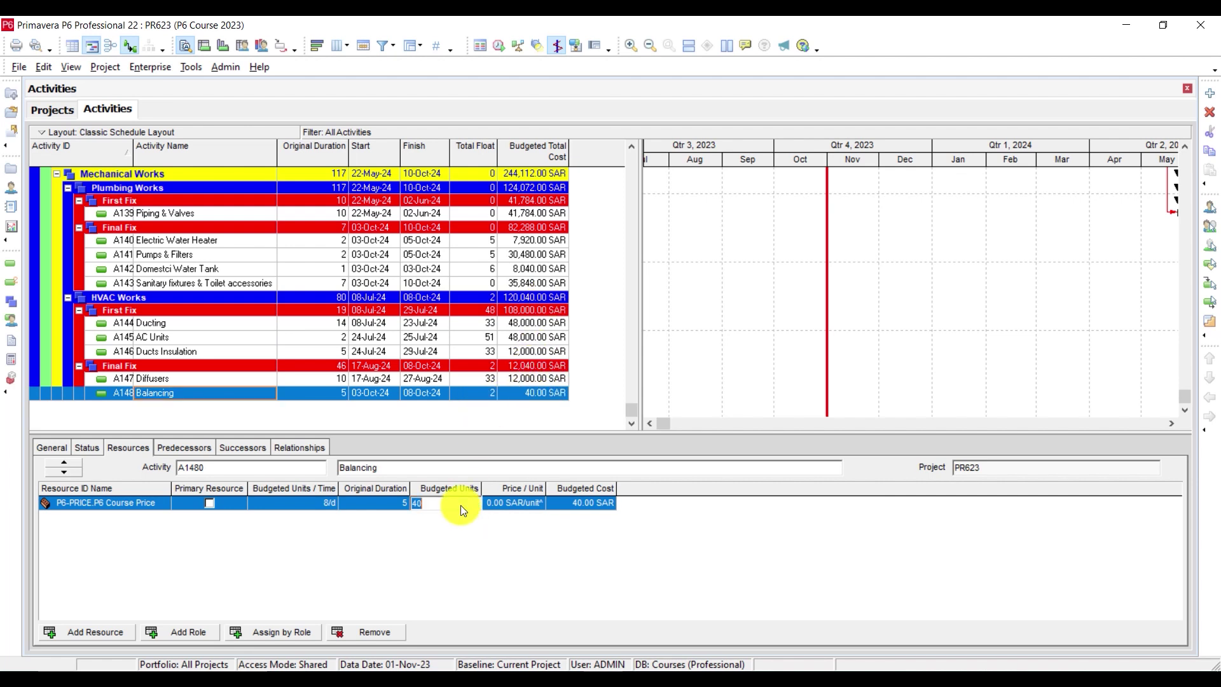
pyautogui.write('0')
pyautogui.press('Return')
pyautogui.scroll(1, 507, 392)
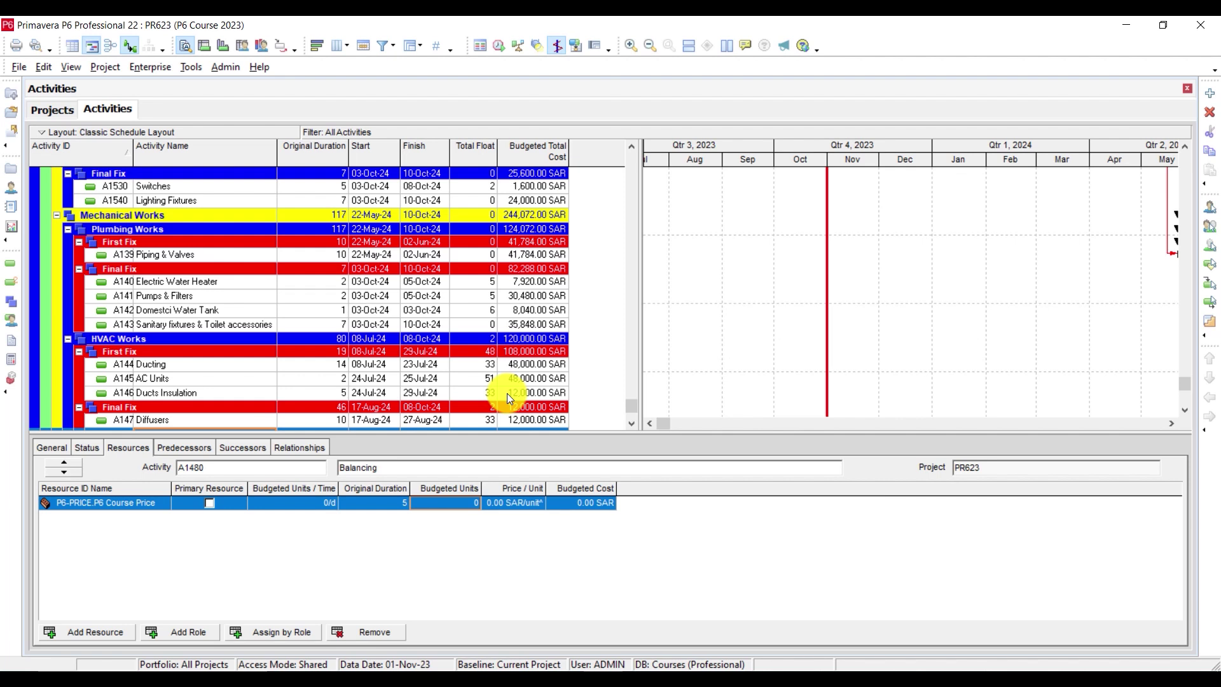
pyautogui.scroll(3, 507, 394)
# Widen the Budgeted Total Cost column so the 1,674,082.59 SAR project total shows fully
pyautogui.scroll(2, 506, 395)
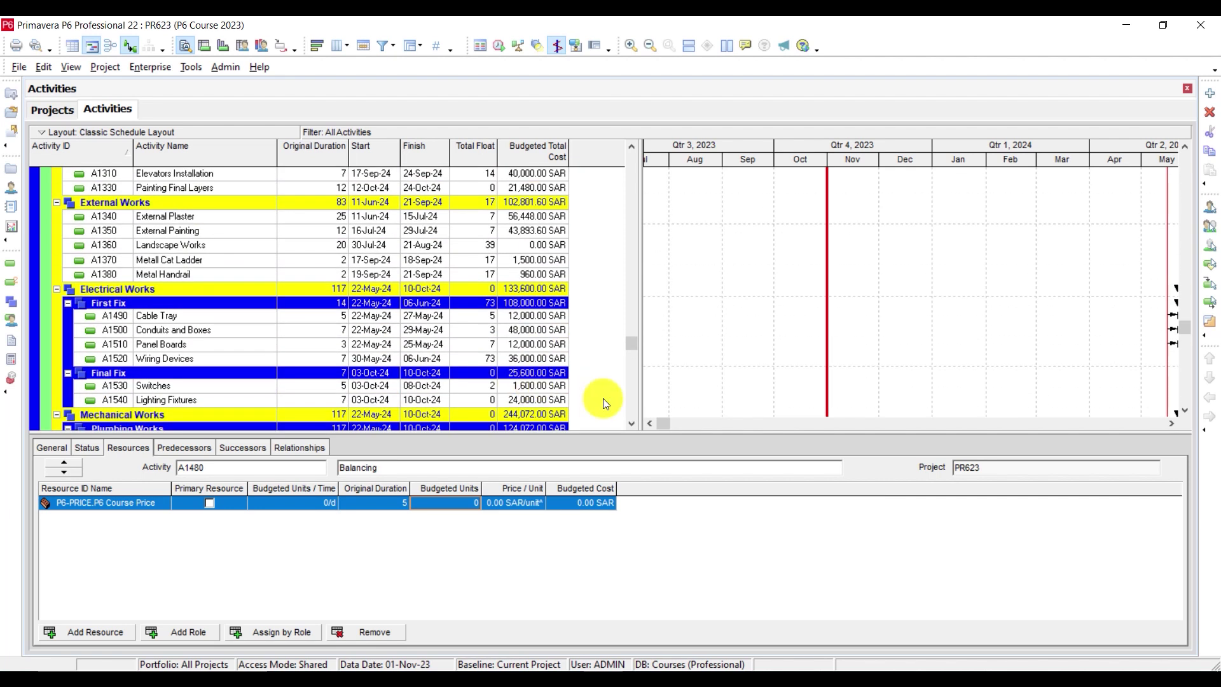
pyautogui.moveTo(635, 342); pyautogui.dragTo(624, 134)
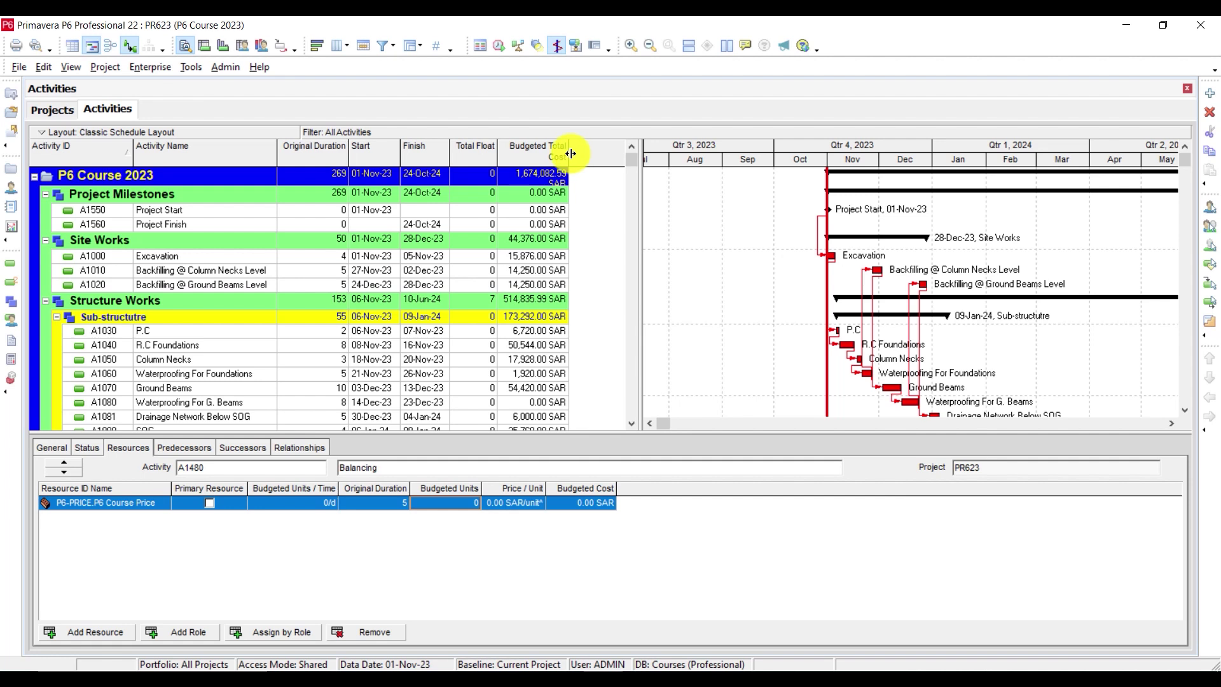
pyautogui.moveTo(573, 153); pyautogui.dragTo(584, 153)
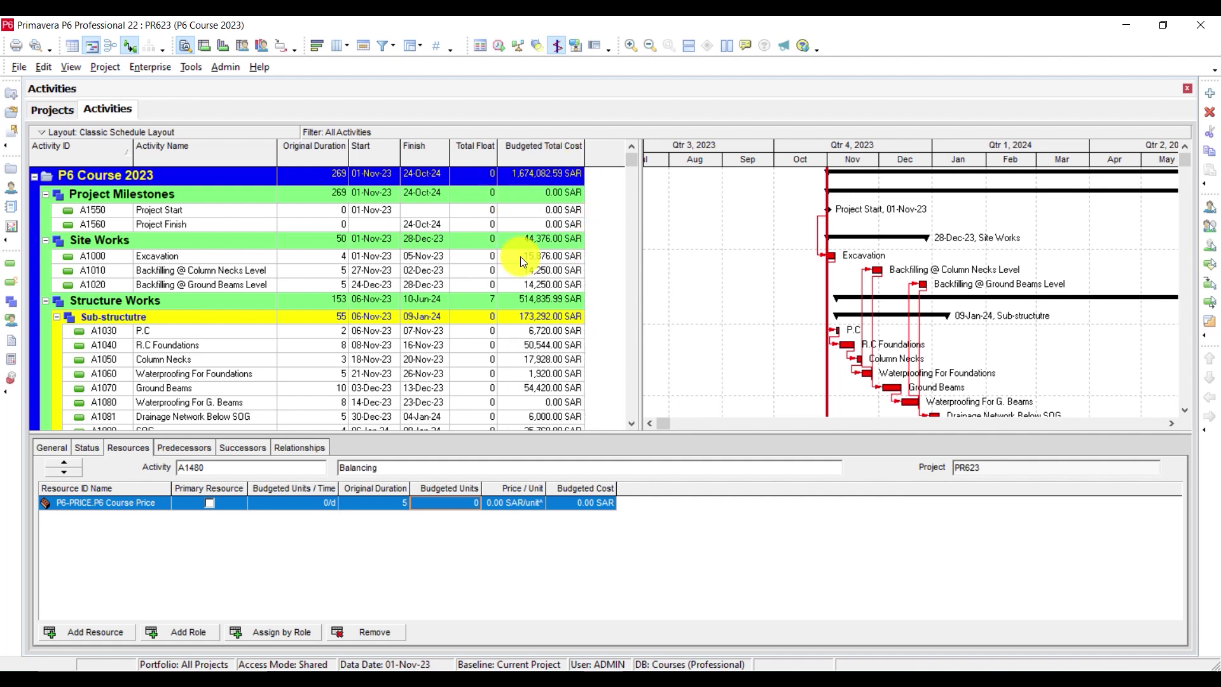
pyautogui.scroll(-1, 521, 257)
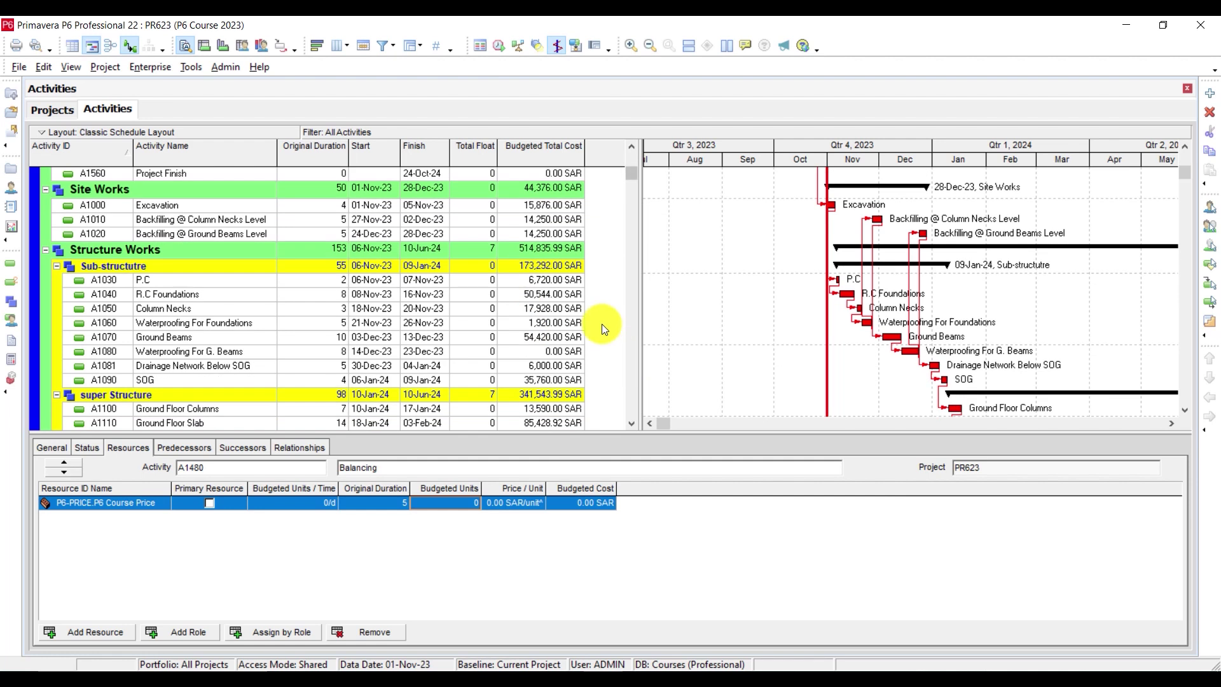
pyautogui.moveTo(628, 176)
pyautogui.mouseDown()
pyautogui.moveTo(658, 418)
pyautogui.moveTo(647, 167)
pyautogui.mouseUp()
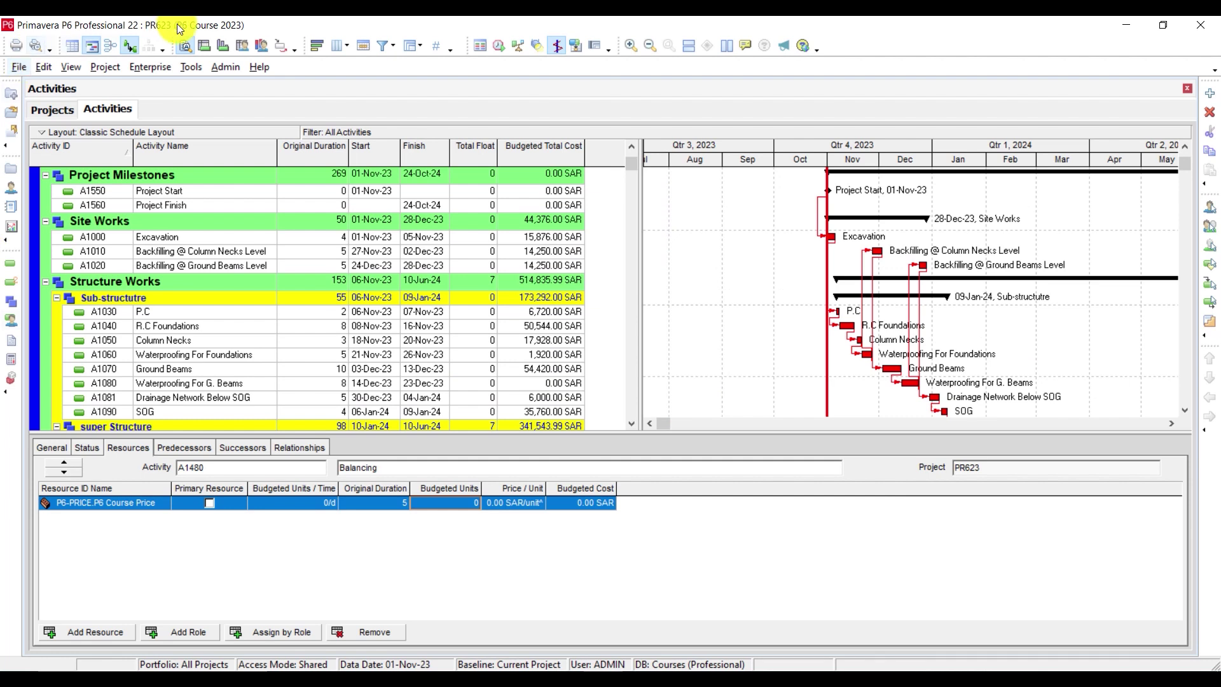
# Show the Activity Usage cost histogram beneath the schedule and shift the timescale to later months
pyautogui.click(211, 46)
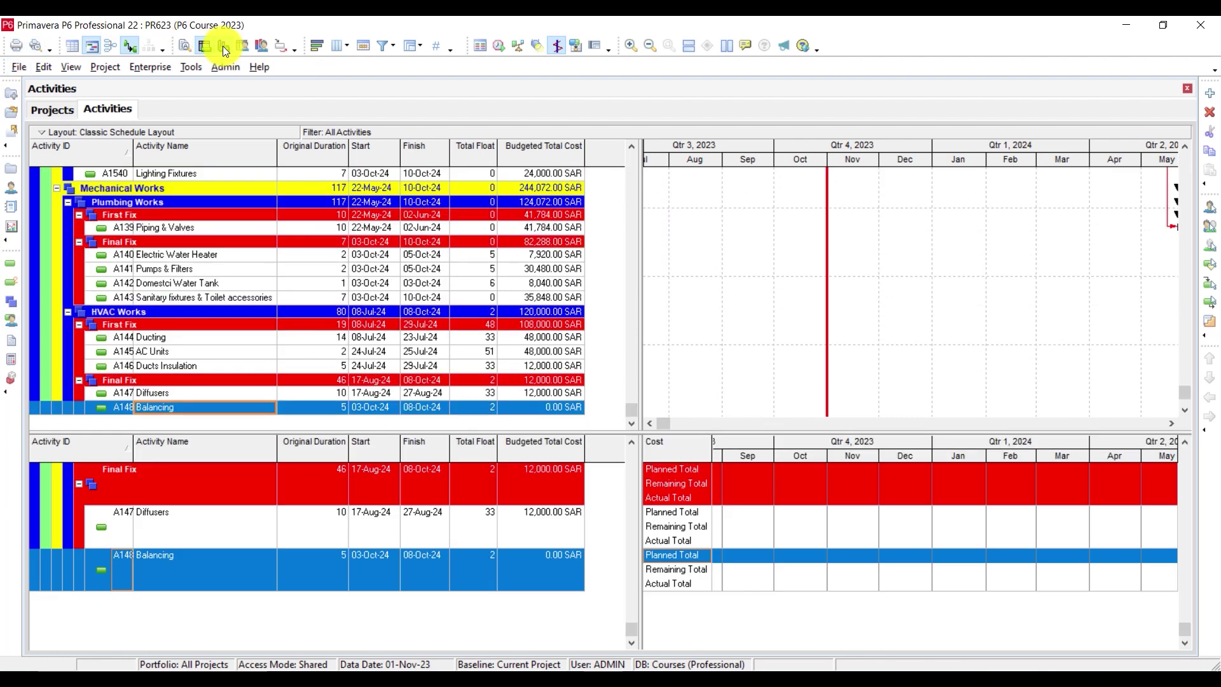
pyautogui.click(222, 46)
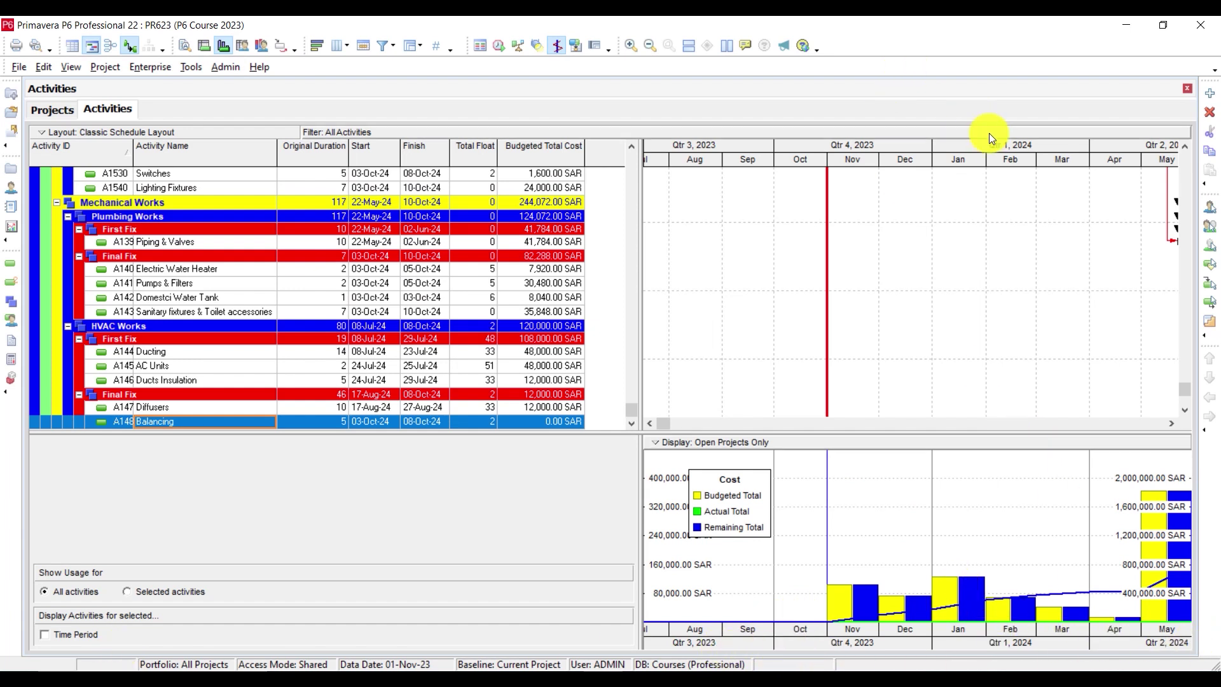
pyautogui.moveTo(991, 144); pyautogui.dragTo(899, 149)
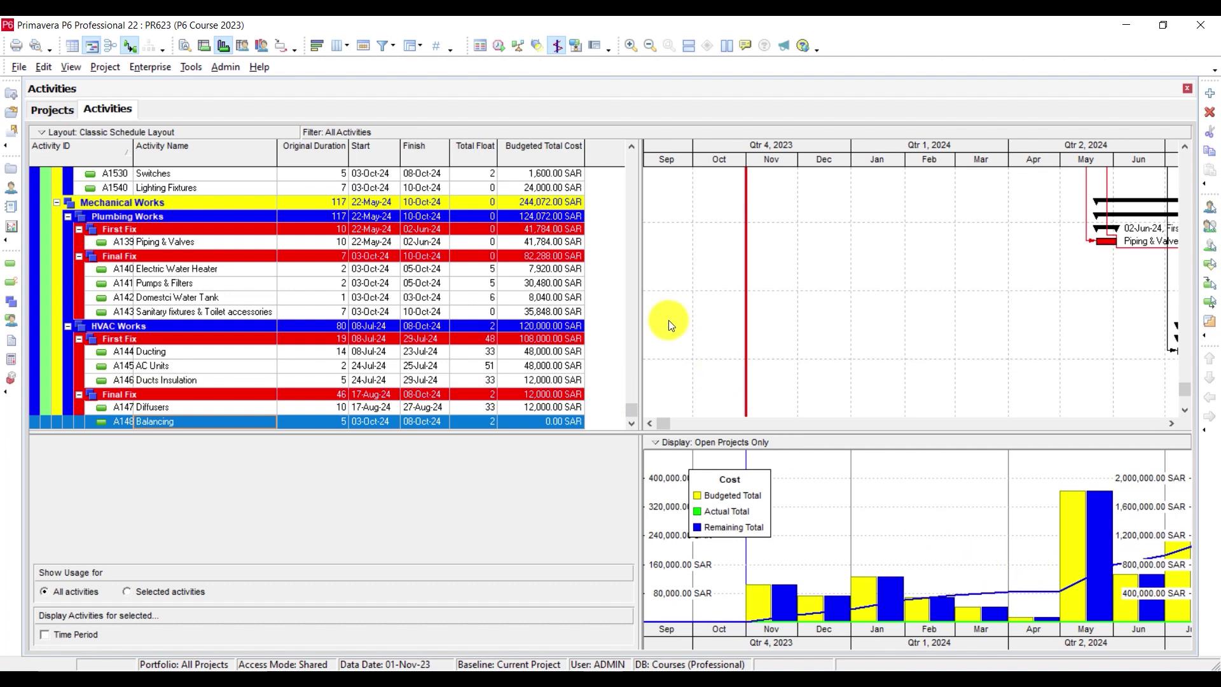
# Scroll the schedule and histogram to review mid-2024 to early-2025 costs
pyautogui.moveTo(632, 410); pyautogui.dragTo(620, 144)
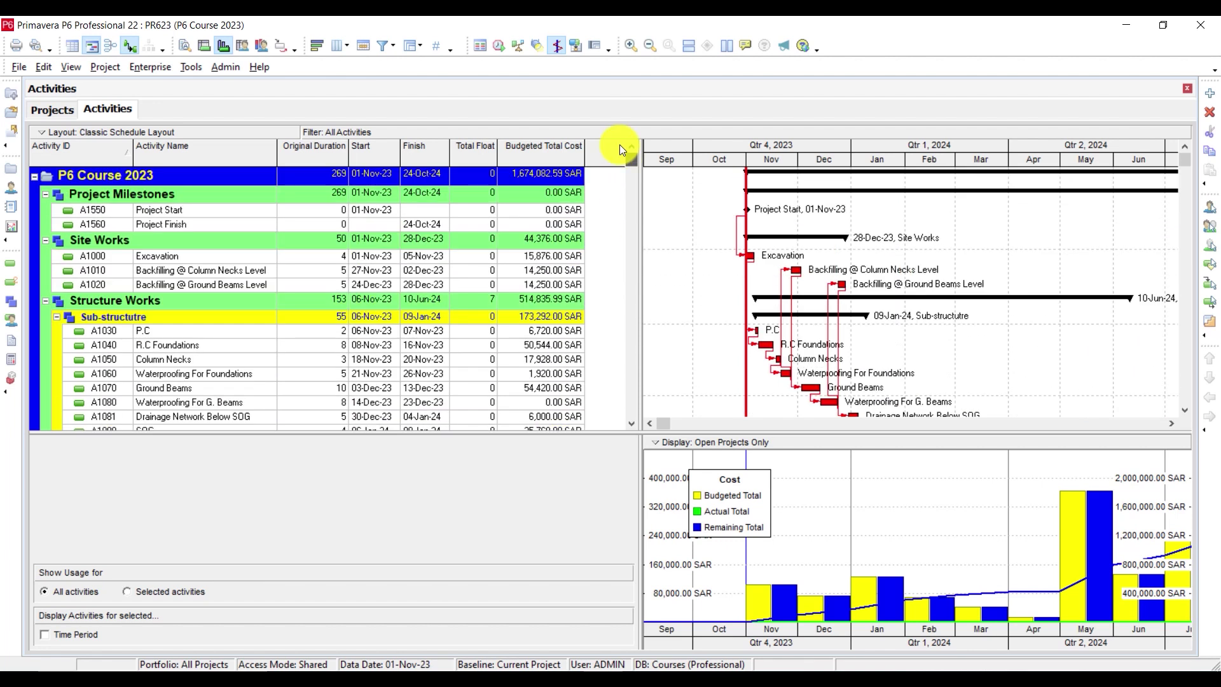
pyautogui.scroll(-5, 258, 325)
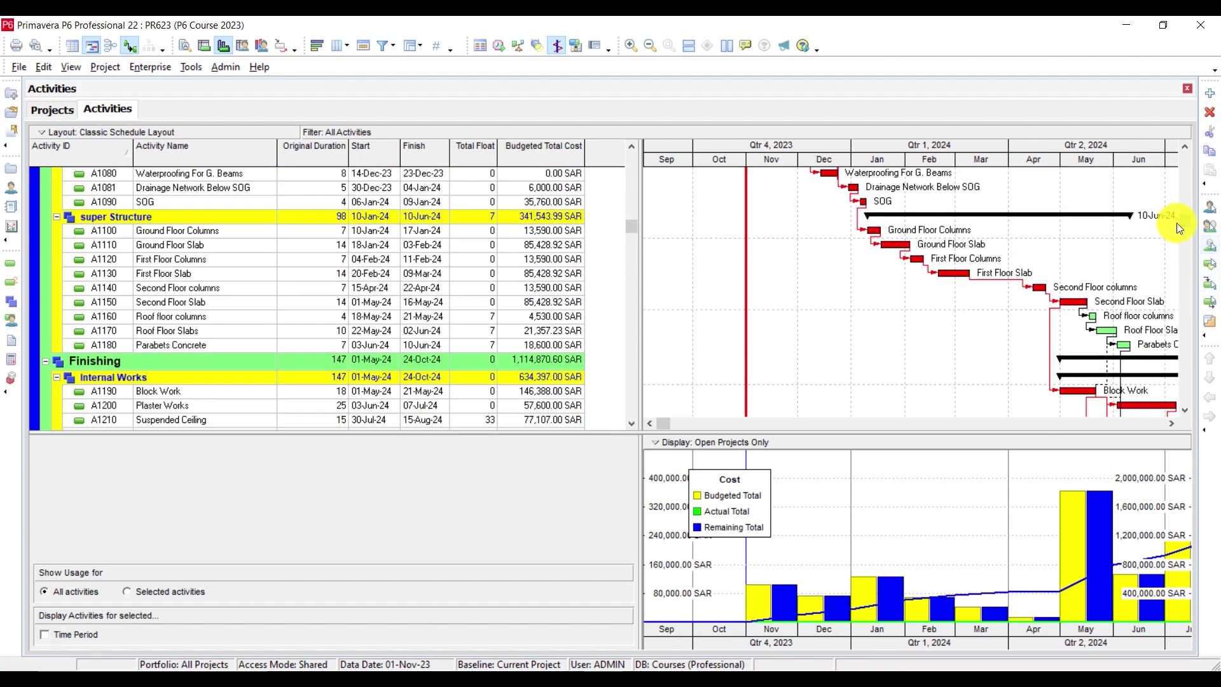
pyautogui.moveTo(1177, 223); pyautogui.dragTo(1169, 422)
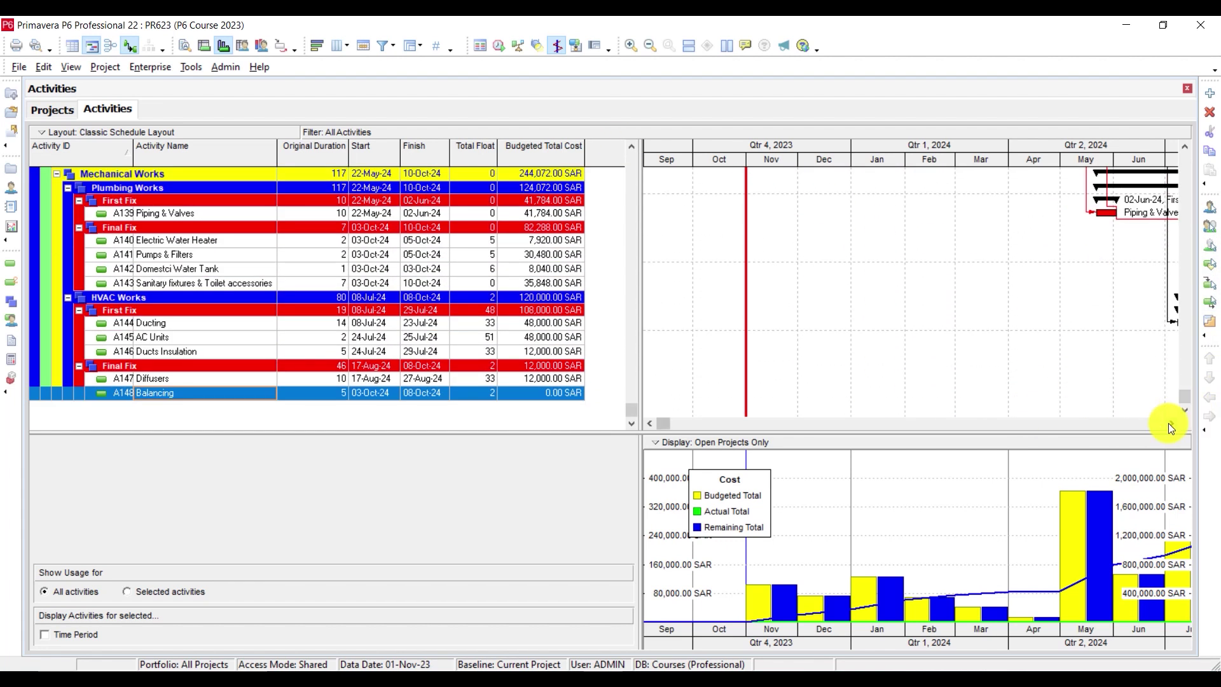
pyautogui.click(1169, 422)
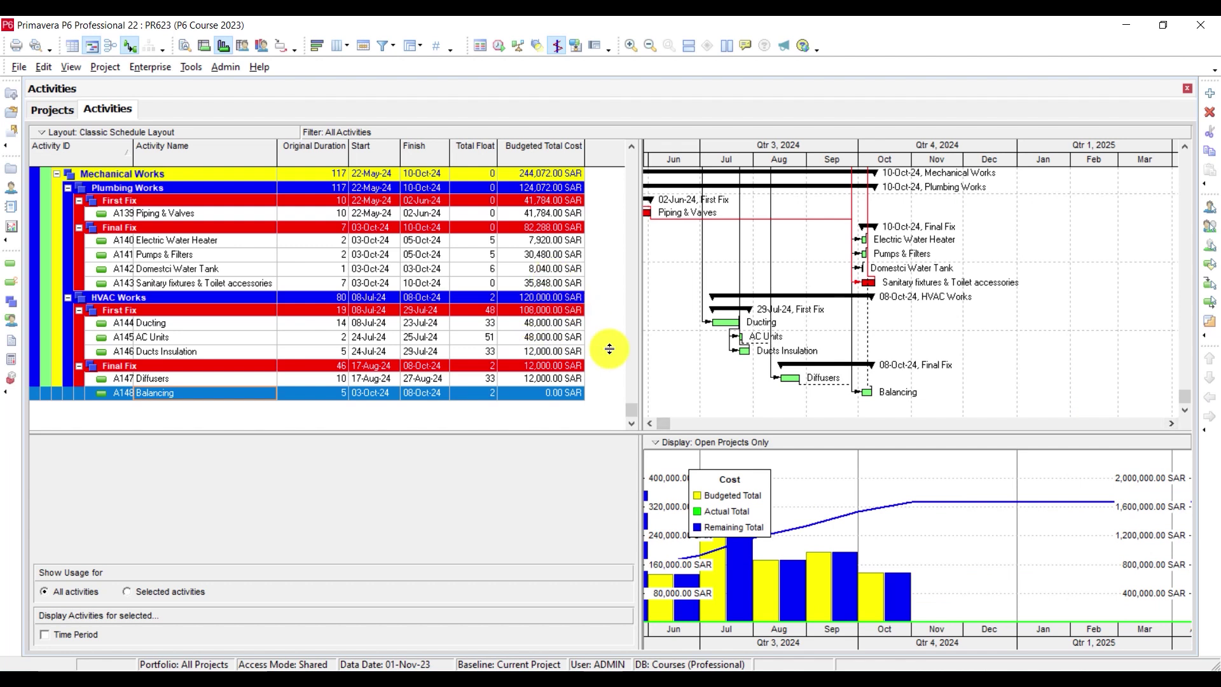
pyautogui.moveTo(634, 411); pyautogui.dragTo(627, 166)
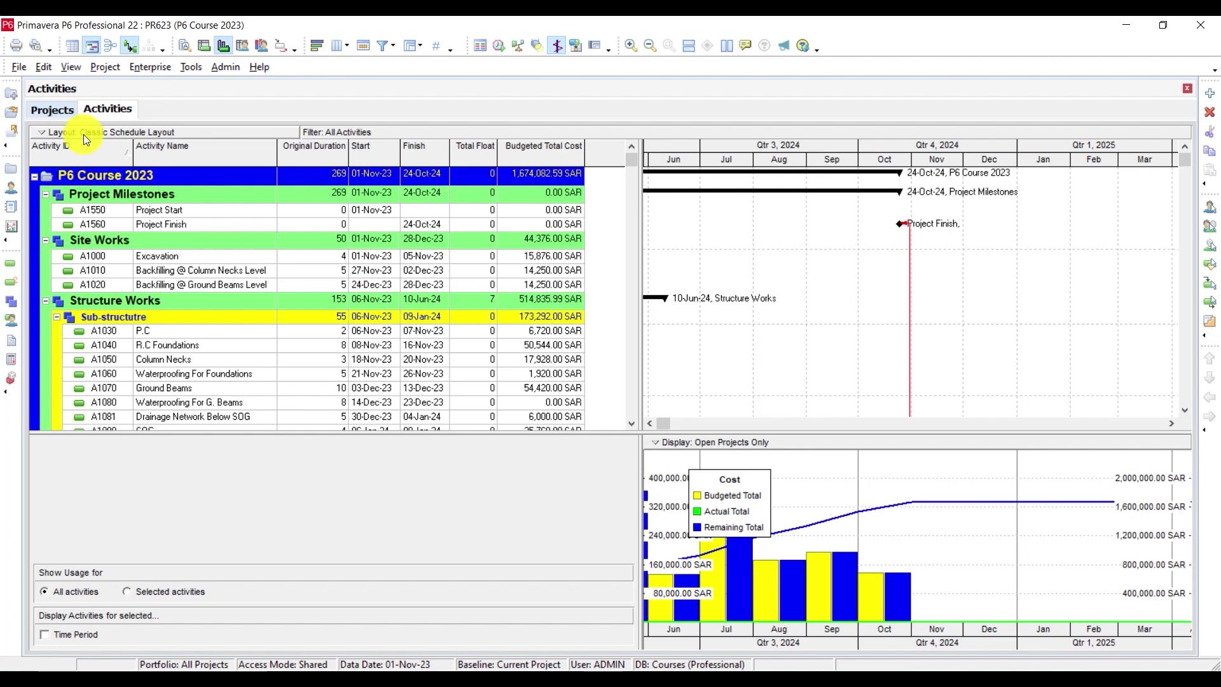
pyautogui.scroll(-2, 479, 308)
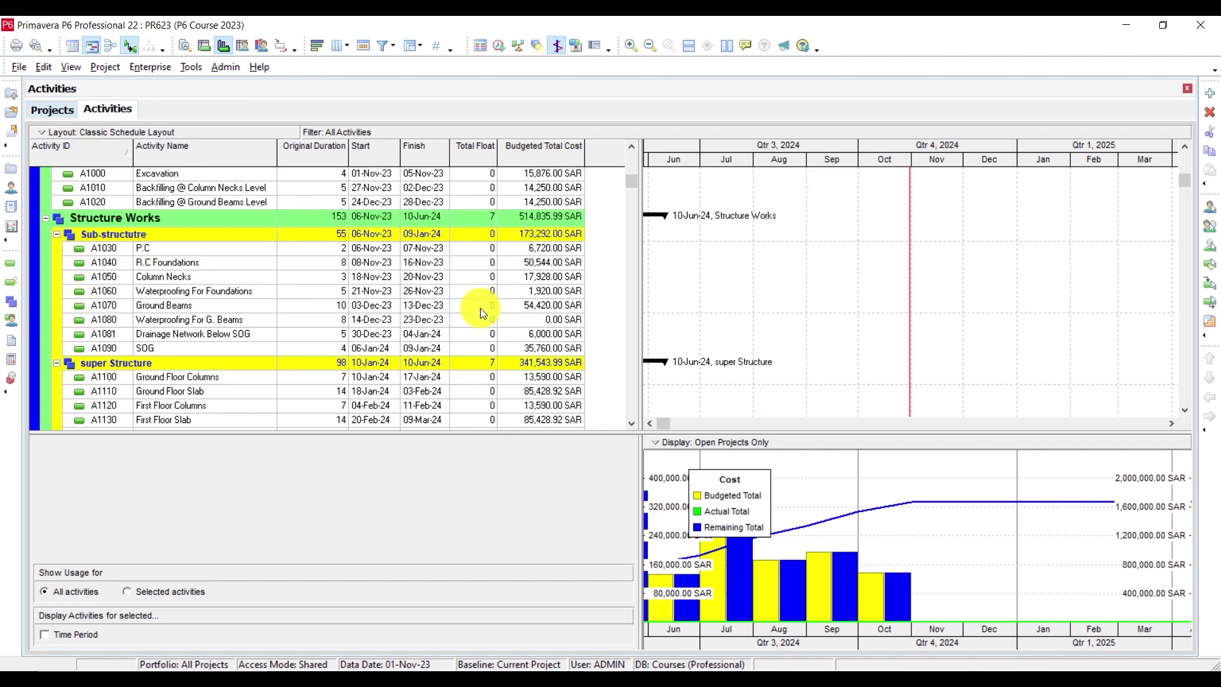
pyautogui.moveTo(632, 183); pyautogui.dragTo(654, 412)
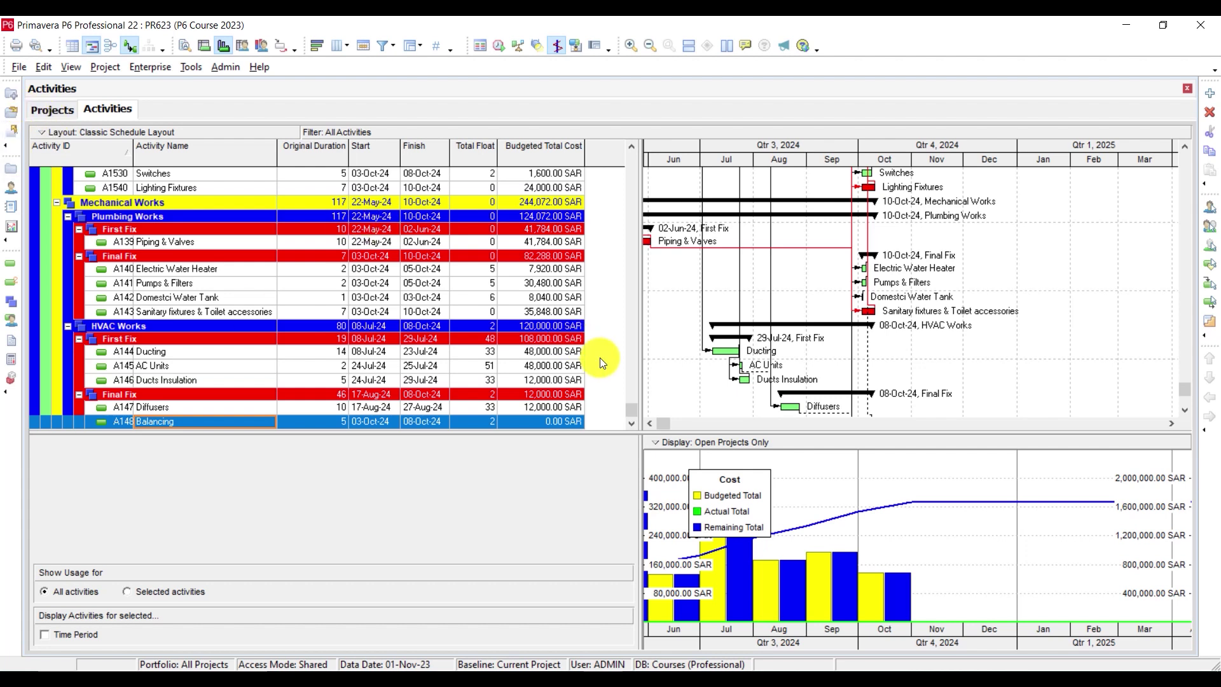
pyautogui.moveTo(631, 407); pyautogui.dragTo(636, 167)
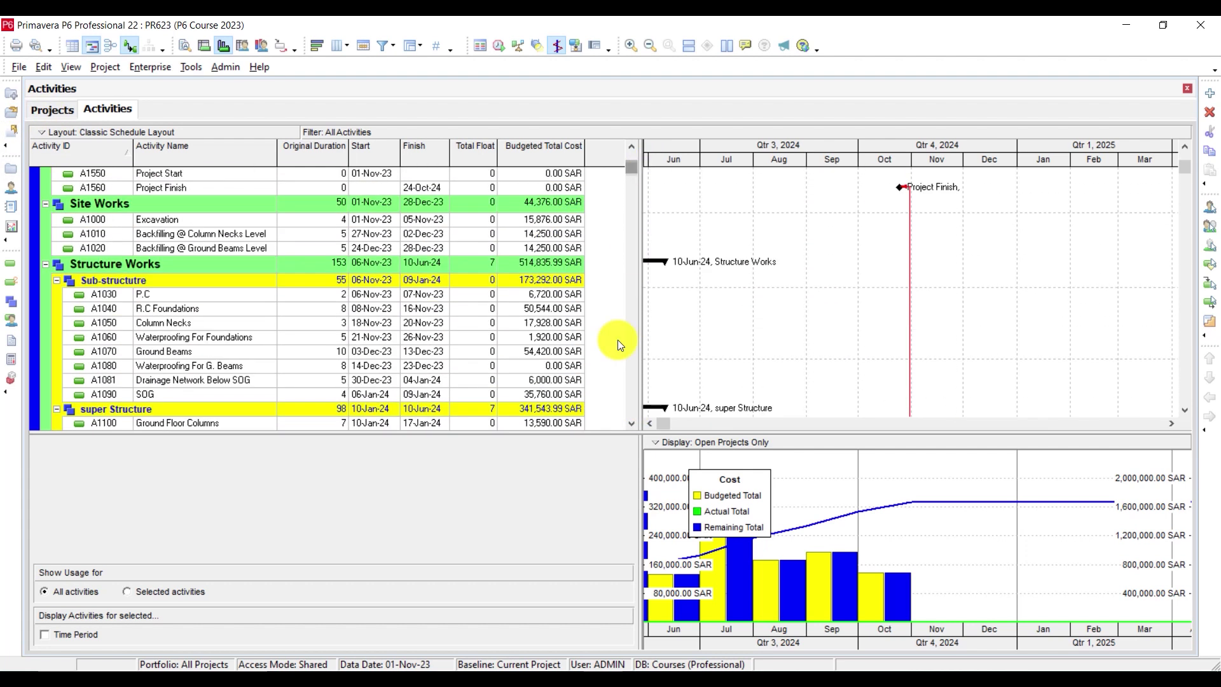
pyautogui.scroll(-2, 519, 339)
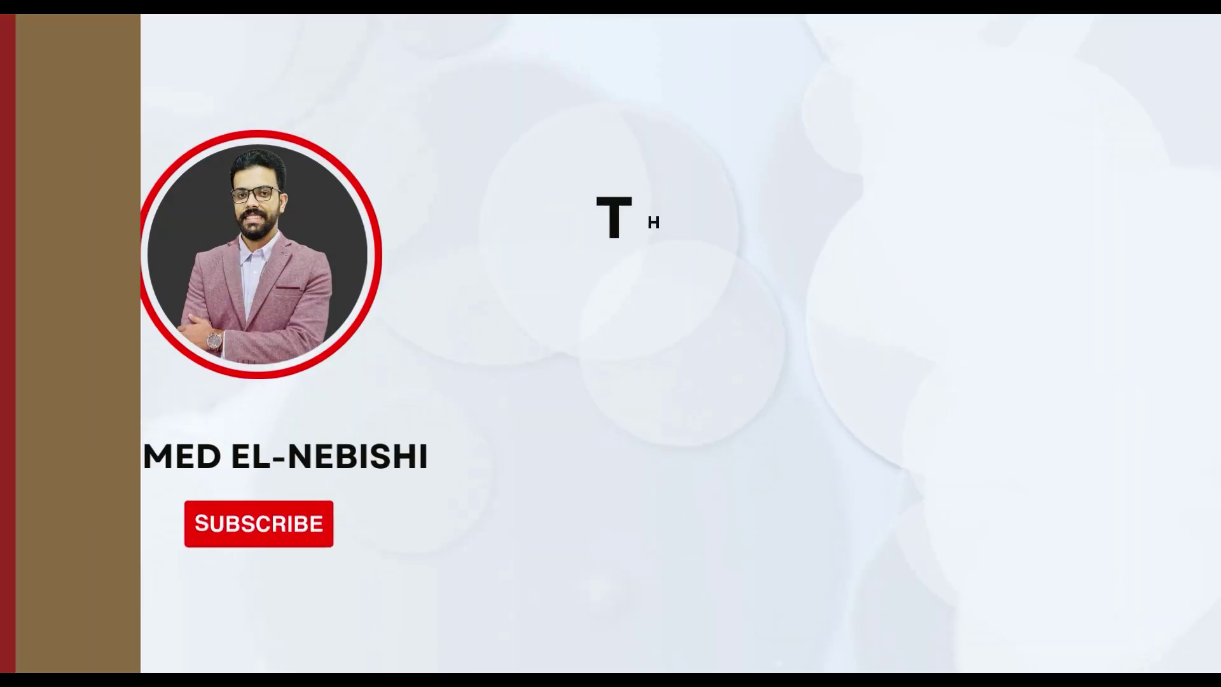